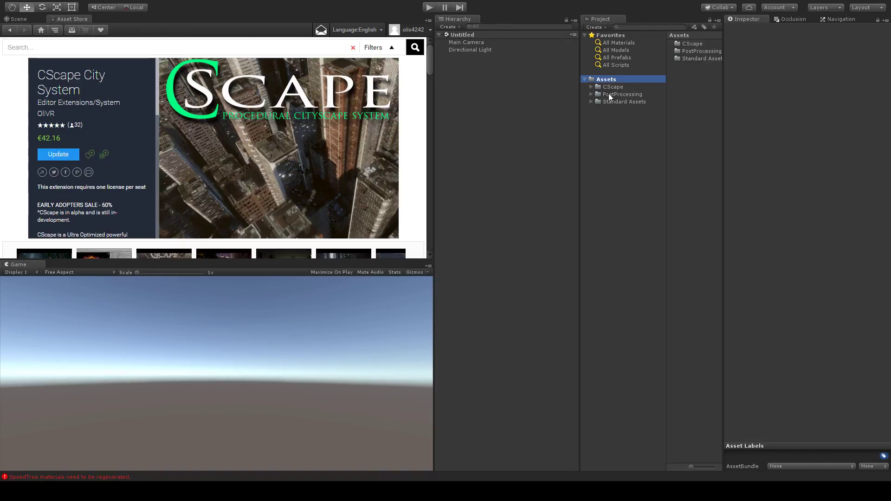
Check the subfolders of Standard Assets in the project, and open the CScape folder.
click(592, 101)
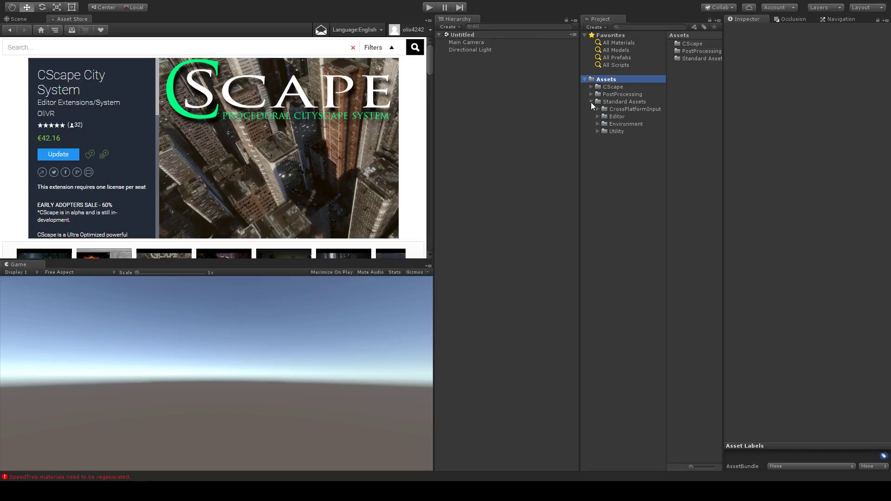
click(592, 101)
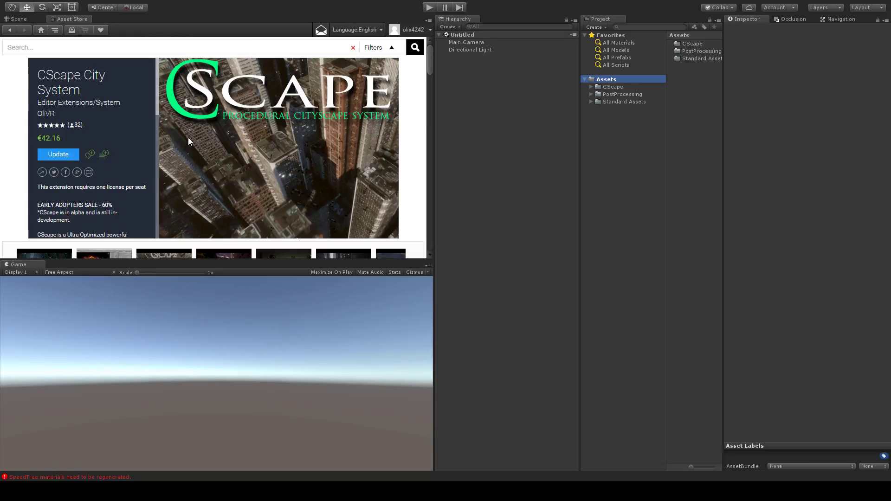
click(503, 133)
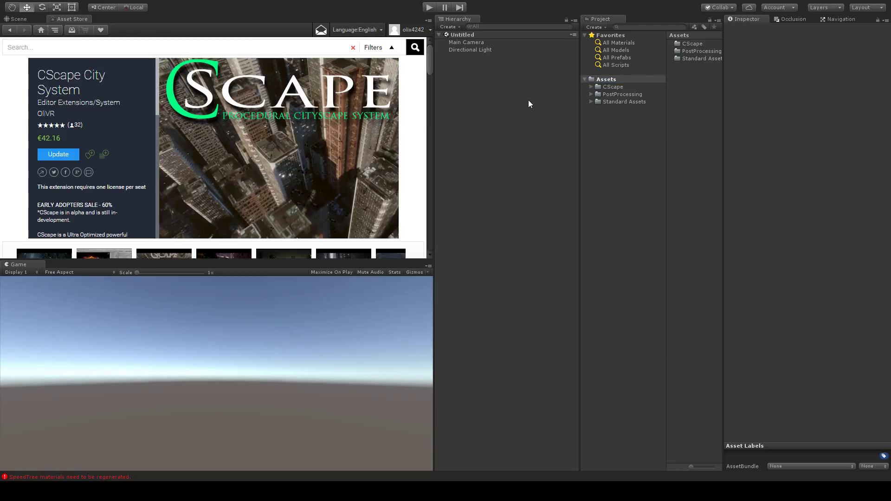
click(614, 87)
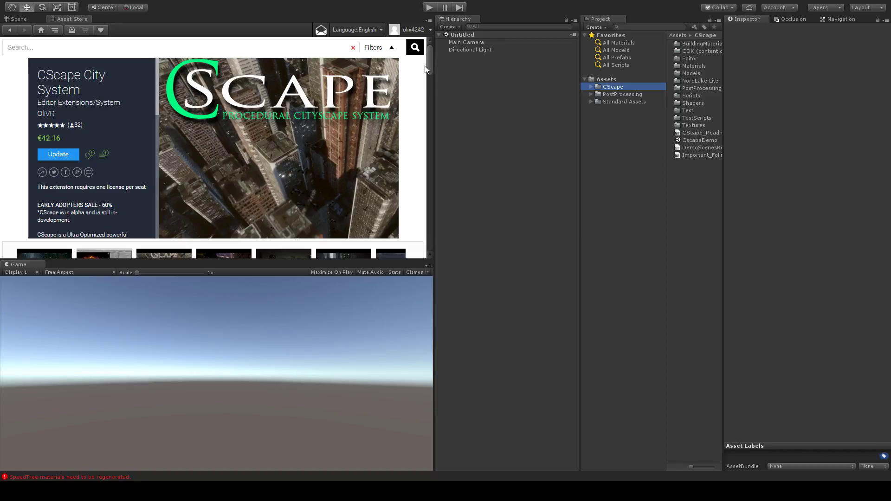
Add a CScape City object to the scene, frame it in the Scene view and expand its child groups.
click(18, 19)
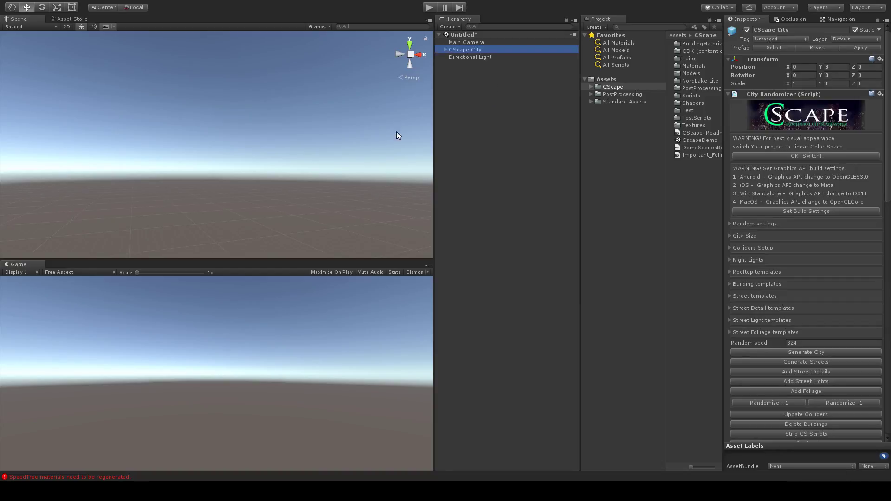
double_click(453, 49)
right_drag(286, 99, 298, 145)
middle_drag(228, 98, 246, 190)
click(444, 49)
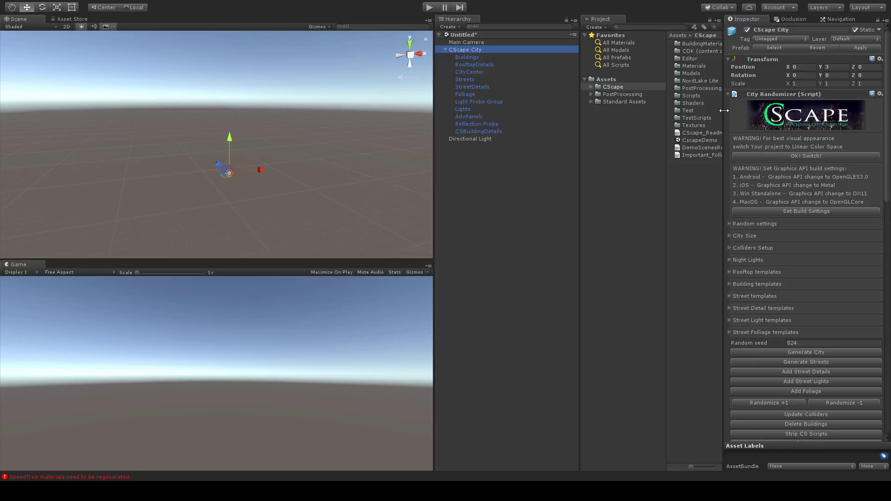
drag(723, 112, 706, 112)
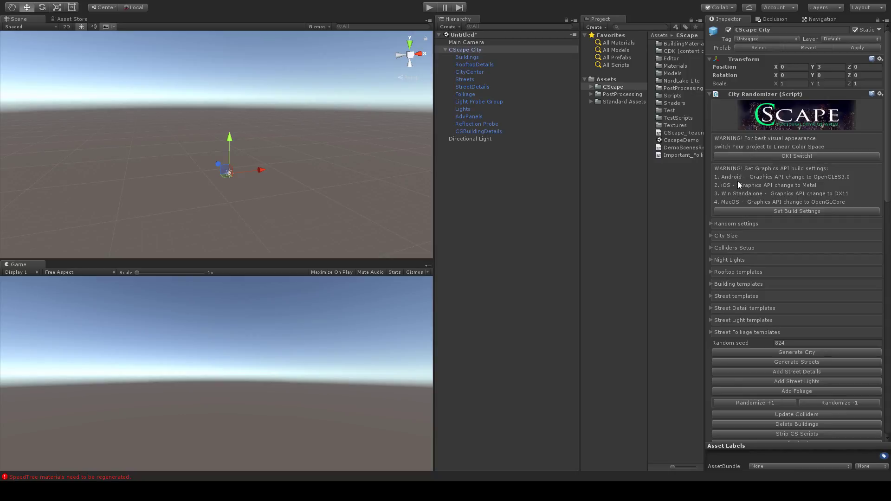
Switch the project to Linear Color Space, check it in the Player settings and return to the CScape City object.
click(801, 155)
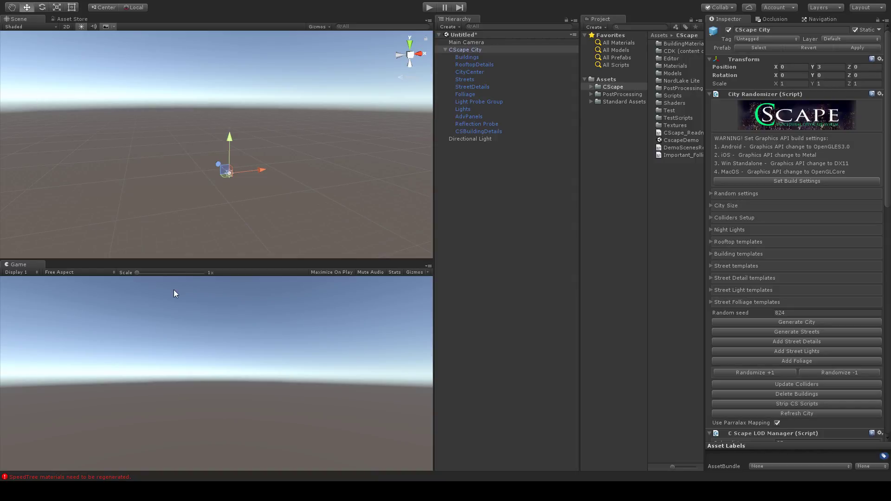
click(176, 269)
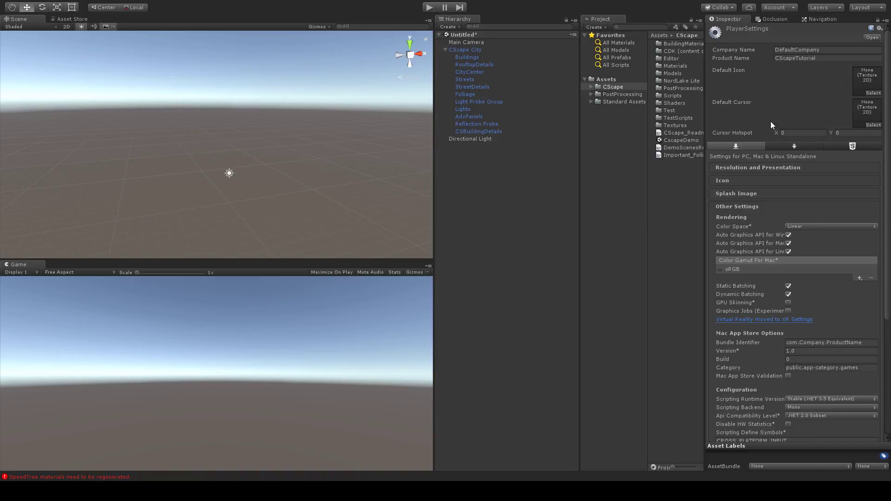
click(474, 42)
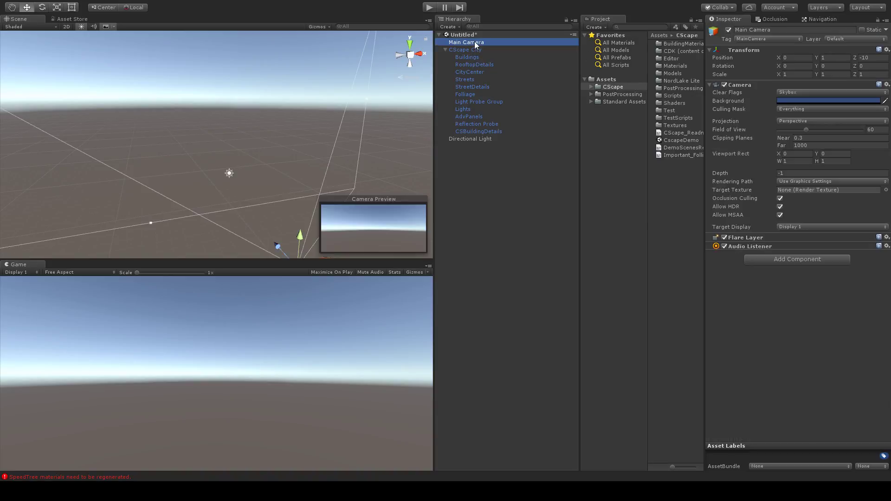
click(472, 50)
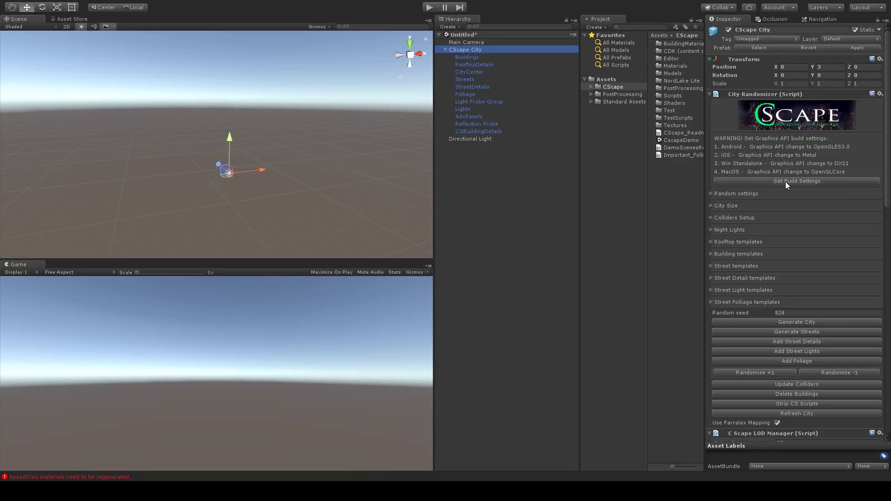
Apply CScape's recommended graphics API build settings and generate the city.
click(786, 182)
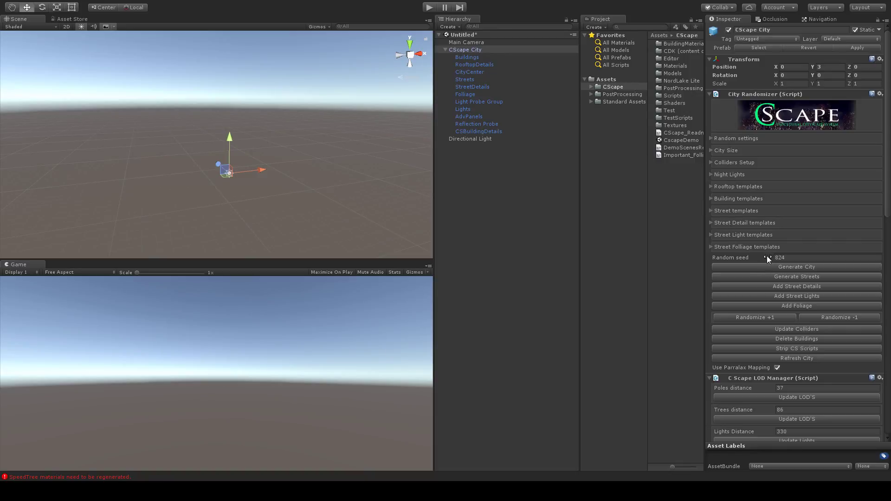
scroll(788, 187, up, 3)
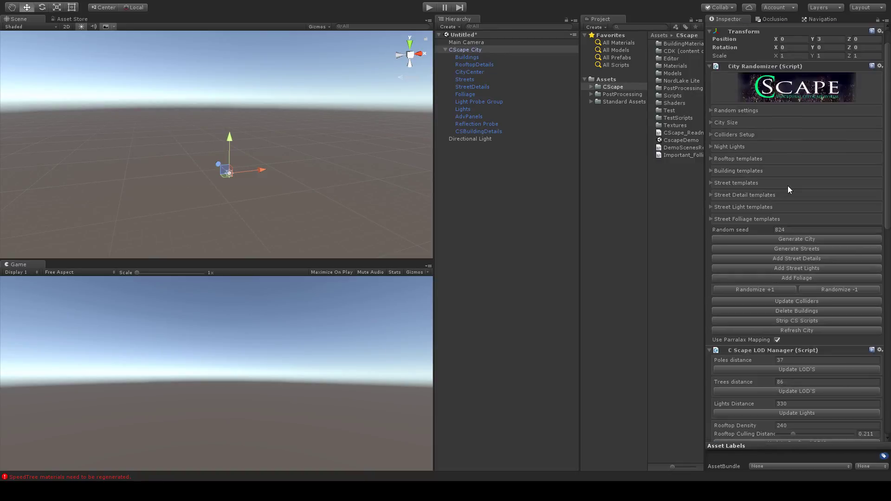
click(794, 238)
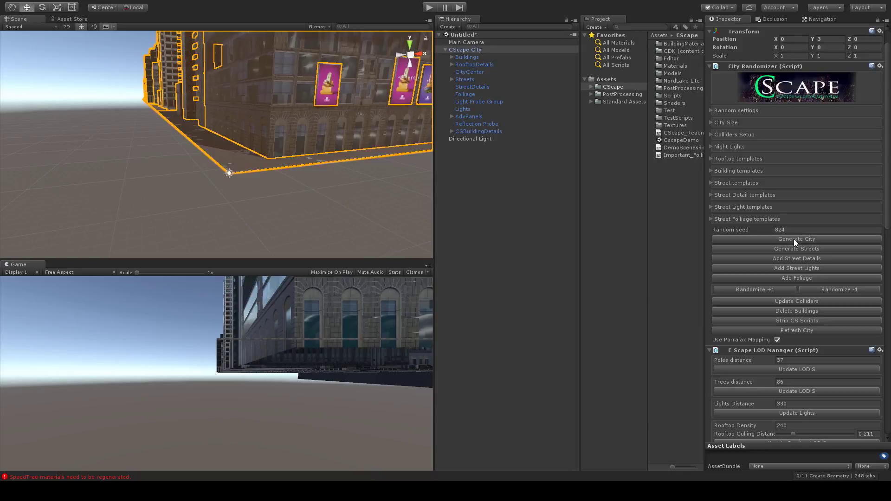
Examine the generated city from above and clear the selection.
alt+drag(118, 75, 278, 160)
scroll(257, 75, down, 15)
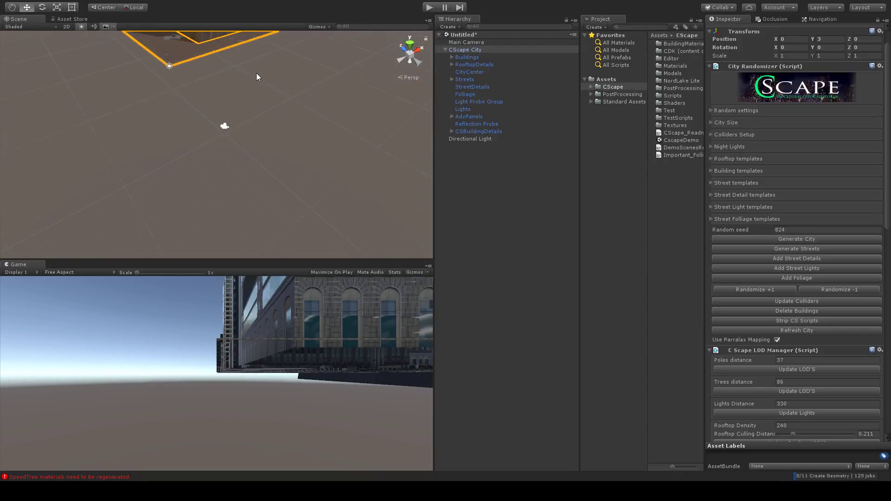
middle_drag(255, 76, 341, 218)
scroll(325, 191, up, 5)
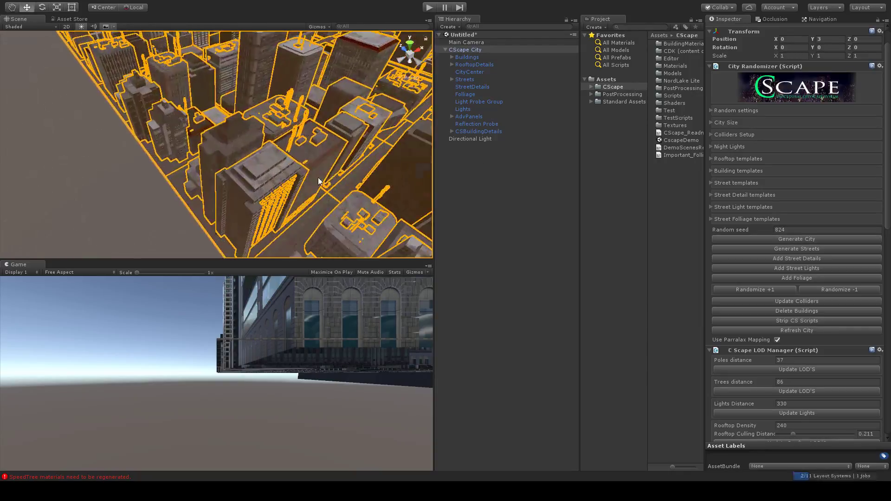
alt+drag(318, 181, 859, 94)
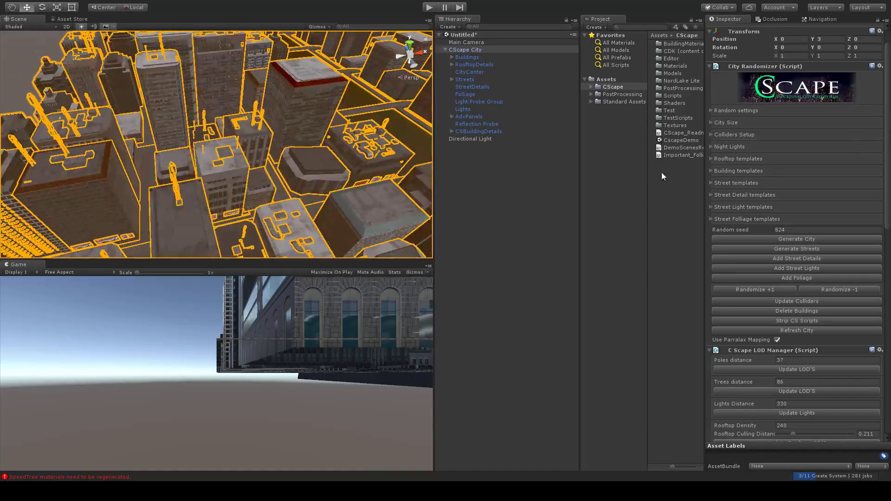
alt+drag(351, 131, 262, 102)
scroll(261, 102, down, 6)
click(188, 215)
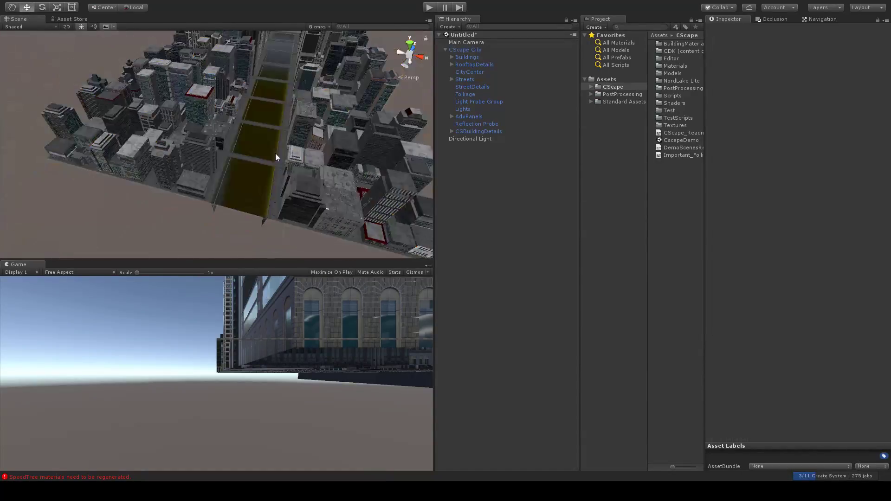
Examine the river, its bridges and the surrounding buildings at close range.
alt+drag(275, 153, 285, 107)
alt+drag(334, 179, 274, 69)
scroll(243, 79, up, 8)
middle_drag(232, 79, 280, 110)
scroll(297, 128, up, 3)
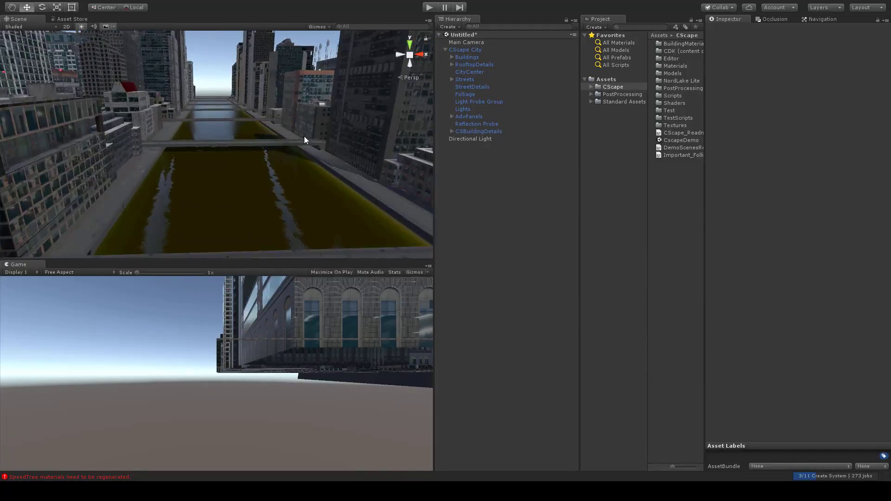
alt+drag(305, 136, 227, 131)
middle_drag(228, 131, 255, 152)
right_drag(255, 152, 231, 153)
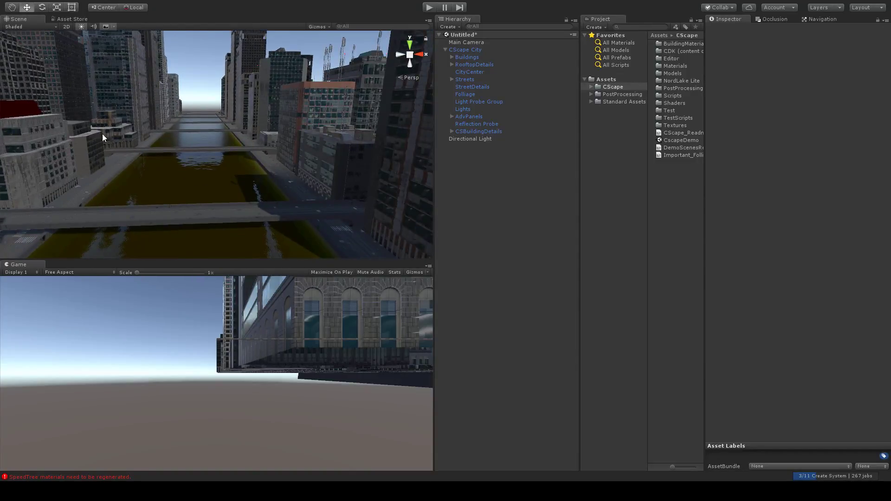
right_drag(103, 134, 193, 185)
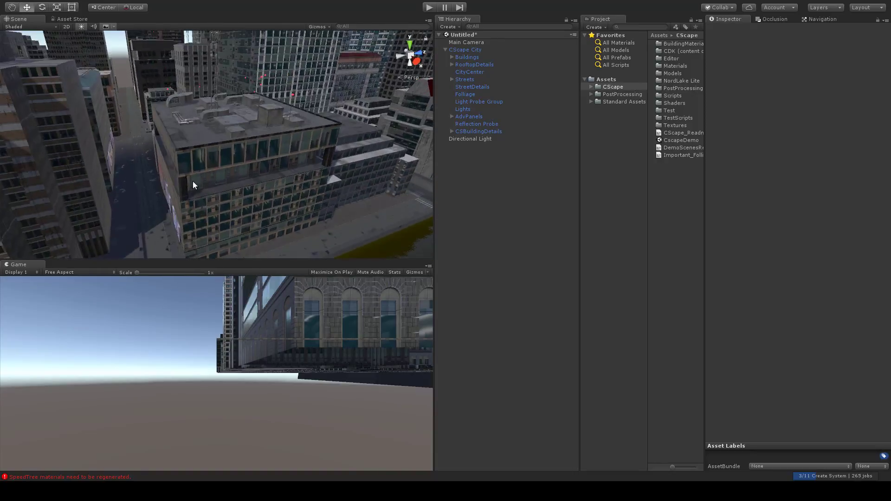
right_drag(153, 153, 408, 110)
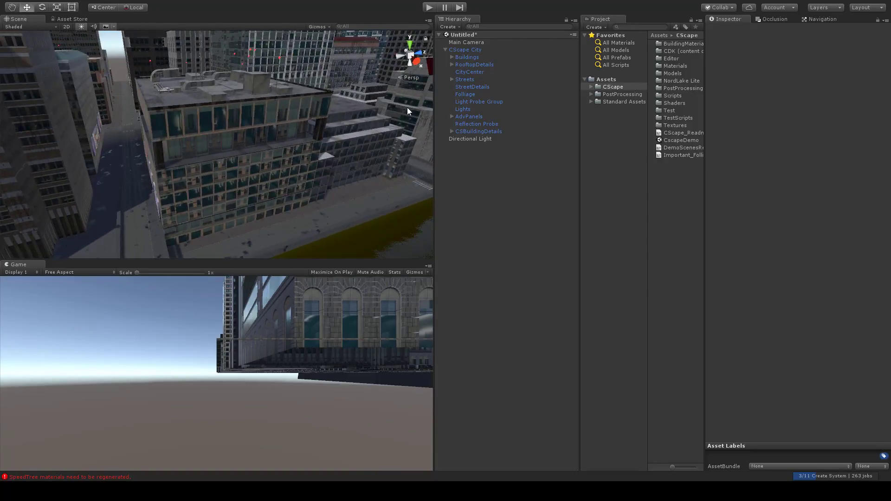
Expand the Buildings group, then select Section_0_Building_1 and frame it in the Scene view.
click(452, 57)
double_click(480, 65)
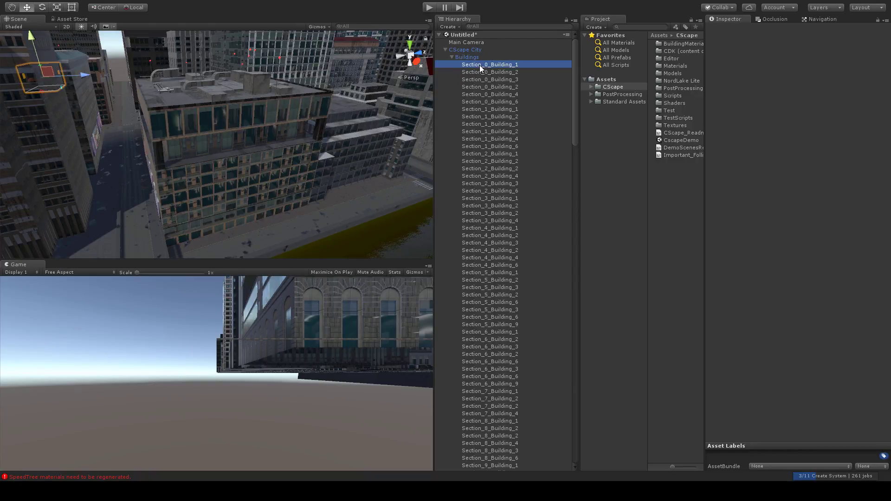
scroll(285, 133, up, 5)
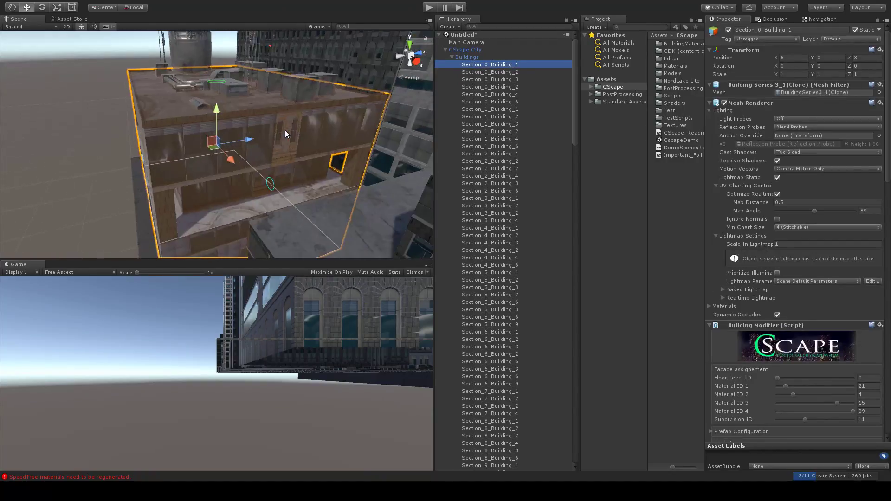
right_drag(285, 133, 358, 161)
scroll(245, 157, down, 7)
middle_drag(211, 166, 274, 157)
scroll(274, 157, up, 5)
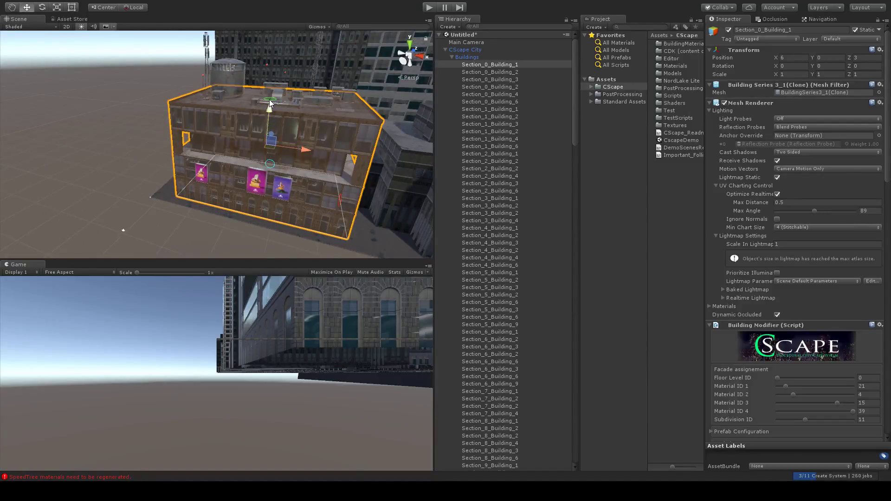
Raise the height of Section_0_Building_1 by several floors directly in the Scene view.
drag(270, 99, 274, 19)
right_drag(264, 180, 351, 194)
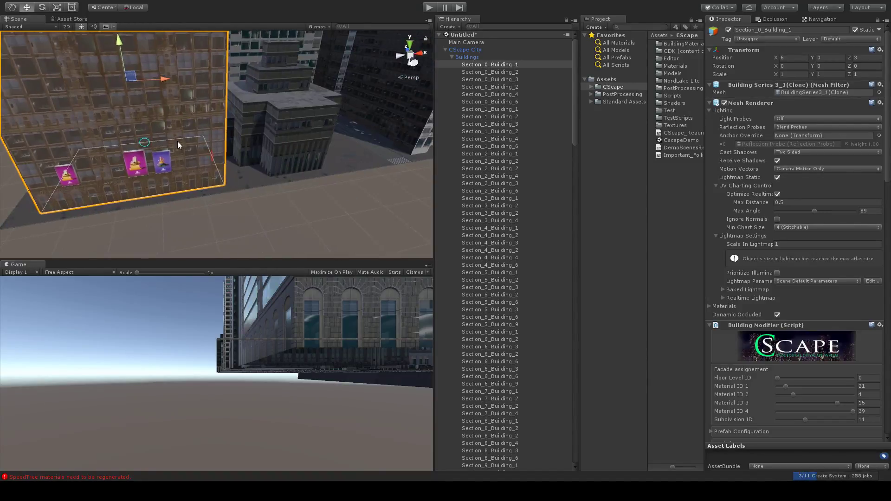
middle_drag(178, 141, 246, 173)
scroll(246, 174, down, 5)
middle_drag(197, 58, 212, 103)
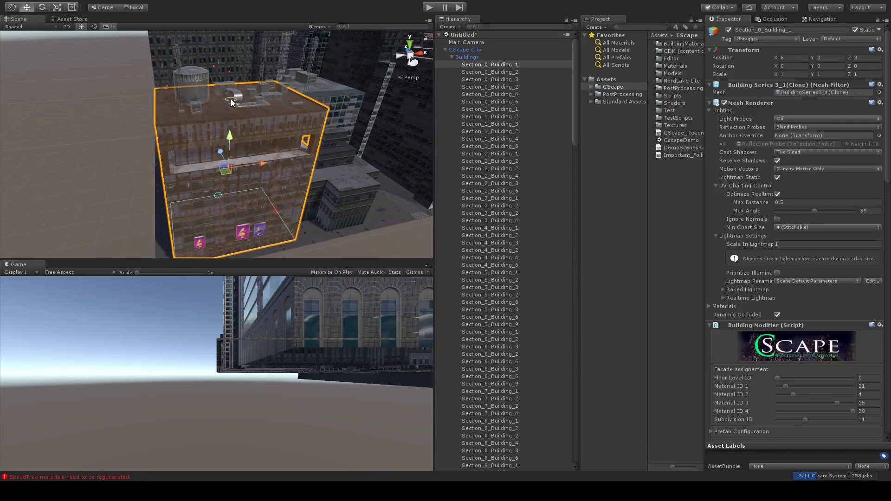
mouse_move(232, 100)
mouse_down()
mouse_move(232, 71)
mouse_move(232, 100)
mouse_up()
Narrow the footprint of Section_0_Building_1 by moving in the side edge of its base outline.
drag(275, 210, 258, 213)
right_drag(258, 212, 246, 209)
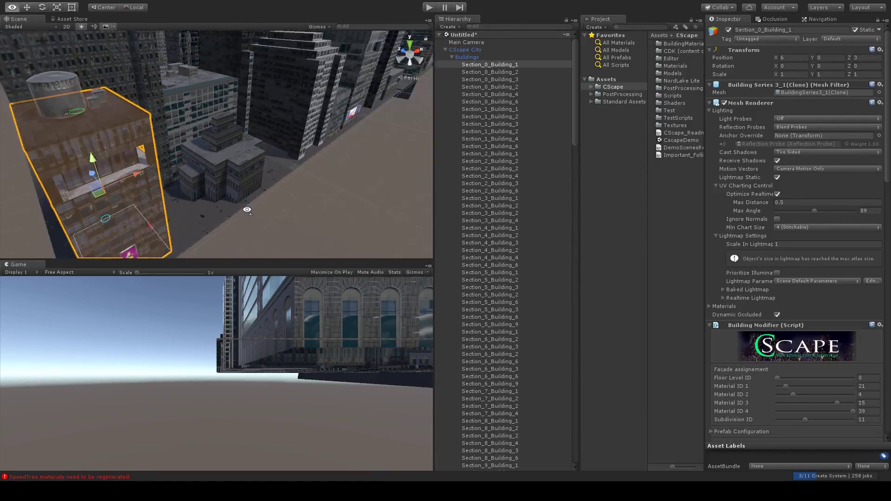
middle_drag(246, 209, 269, 200)
drag(167, 205, 135, 197)
right_drag(139, 199, 225, 214)
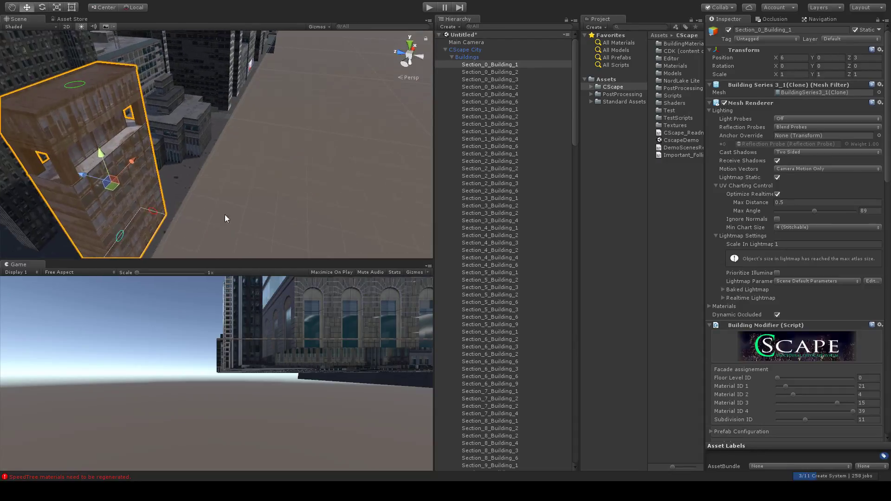
middle_drag(190, 204, 279, 168)
right_drag(232, 183, 283, 184)
middle_drag(190, 186, 341, 166)
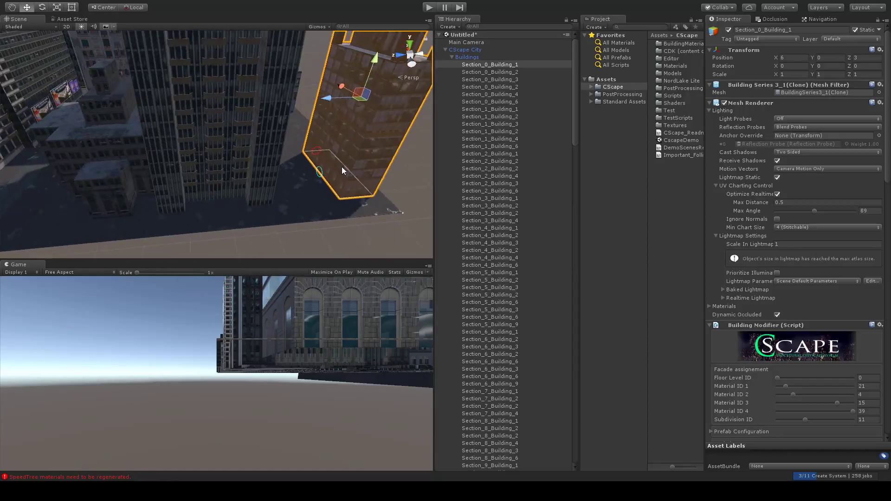
Select the neighbouring tower Section_0_Building_2 and widen its footprint in the Scene view.
click(225, 173)
scroll(221, 181, up, 5)
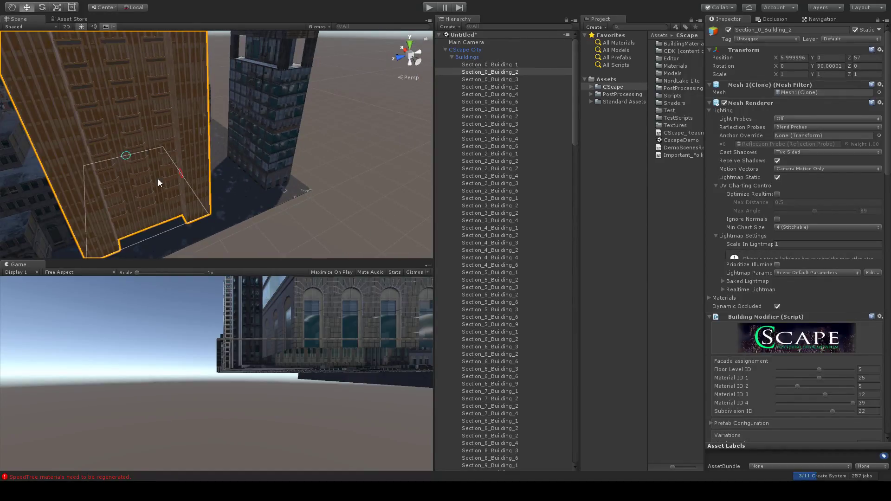
right_drag(216, 199, 171, 197)
middle_drag(223, 177, 165, 154)
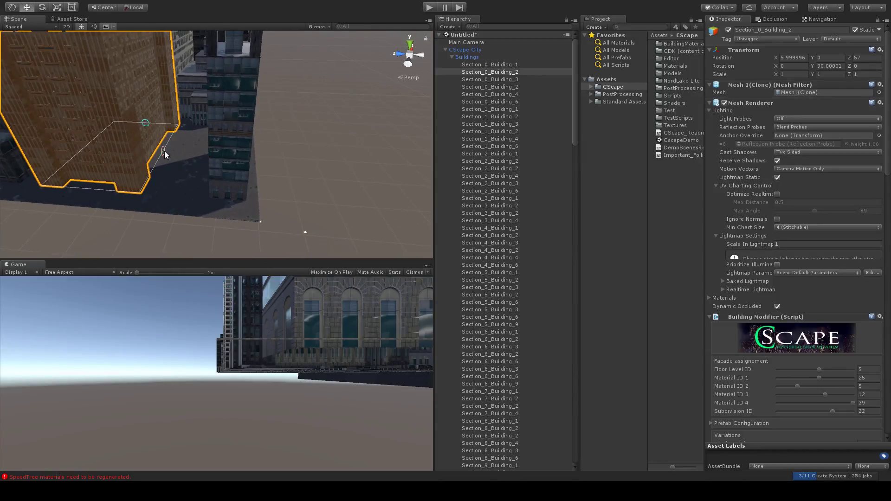
drag(164, 152, 186, 153)
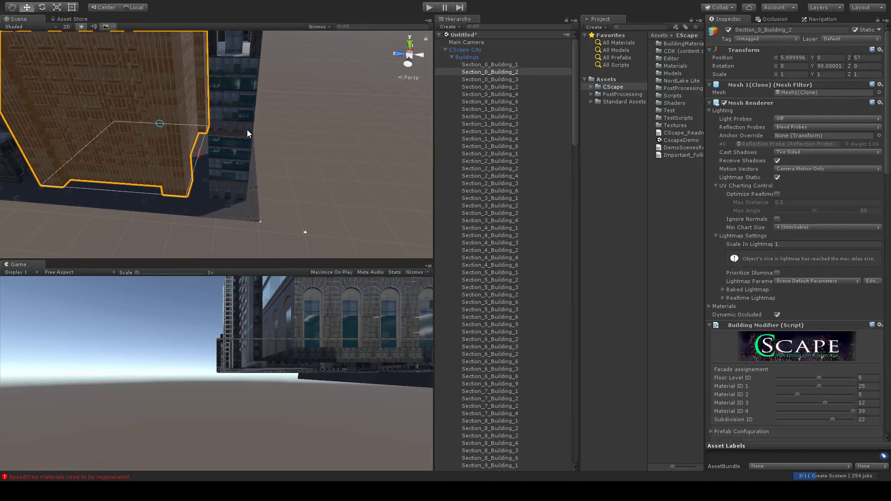
Lower the height of Section_0_Building_2 and narrow its footprint in the Scene view.
right_drag(247, 130, 187, 75)
middle_drag(187, 75, 203, 131)
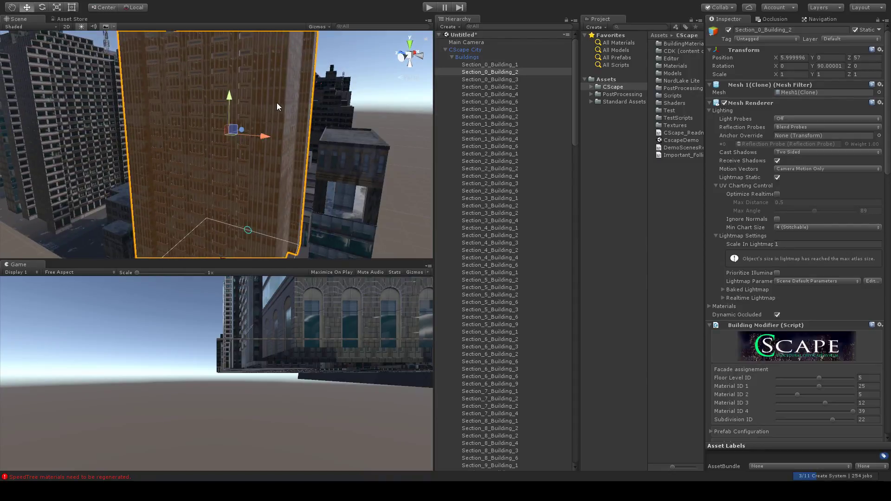
middle_drag(277, 103, 276, 158)
drag(226, 79, 225, 97)
right_drag(260, 141, 277, 179)
middle_drag(277, 180, 197, 100)
drag(267, 186, 250, 187)
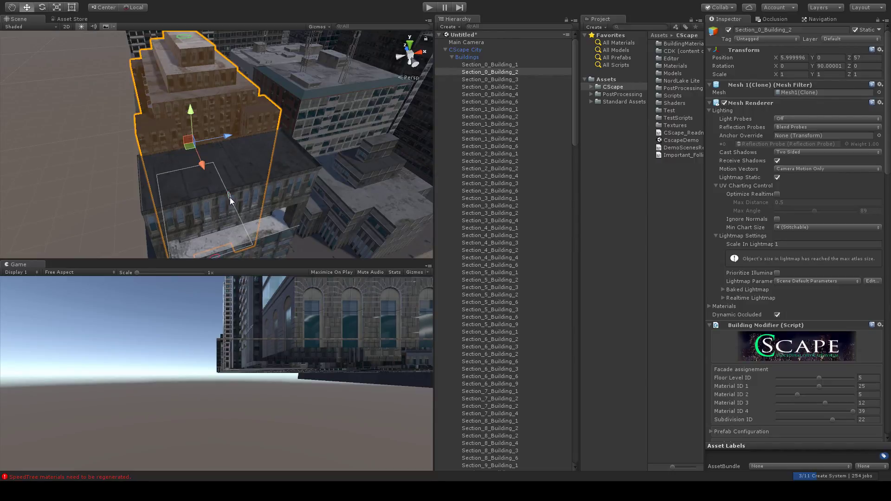
Widen the footprint of Section_0_Building_2 slightly in the Scene view and select the stepped building further along the block.
drag(230, 197, 241, 200)
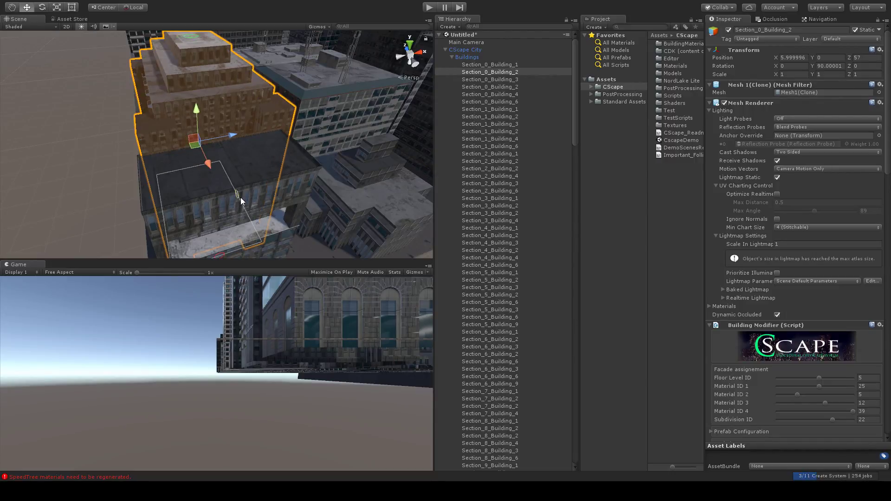
middle_drag(338, 192, 363, 182)
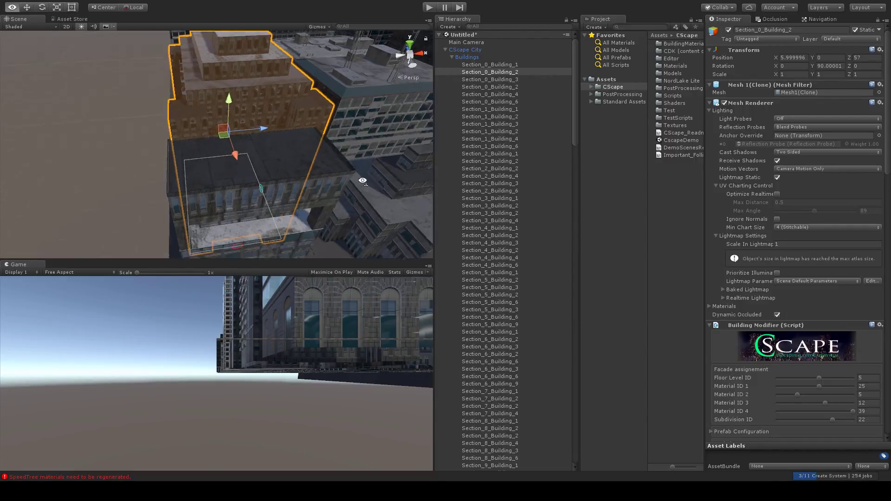
alt+drag(362, 182, 342, 169)
middle_drag(342, 169, 261, 114)
click(262, 148)
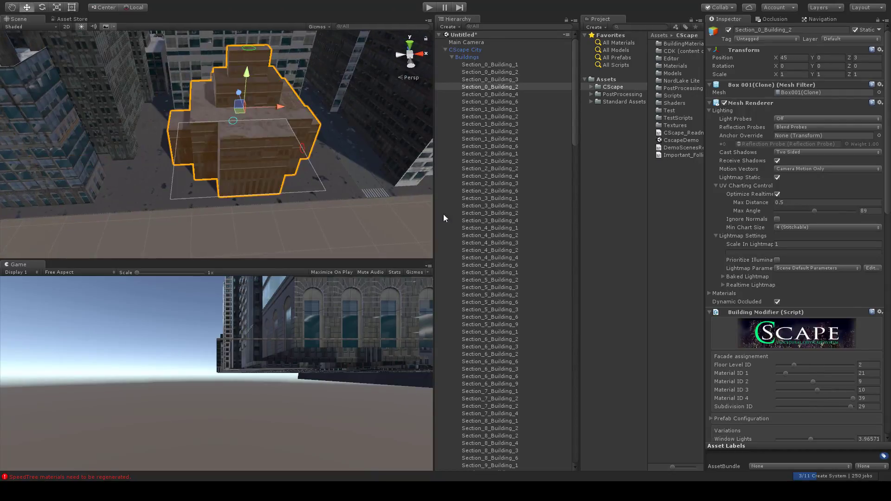
Collapse the Buildings group, select the CScape City object and add street details to the city.
click(454, 57)
click(466, 53)
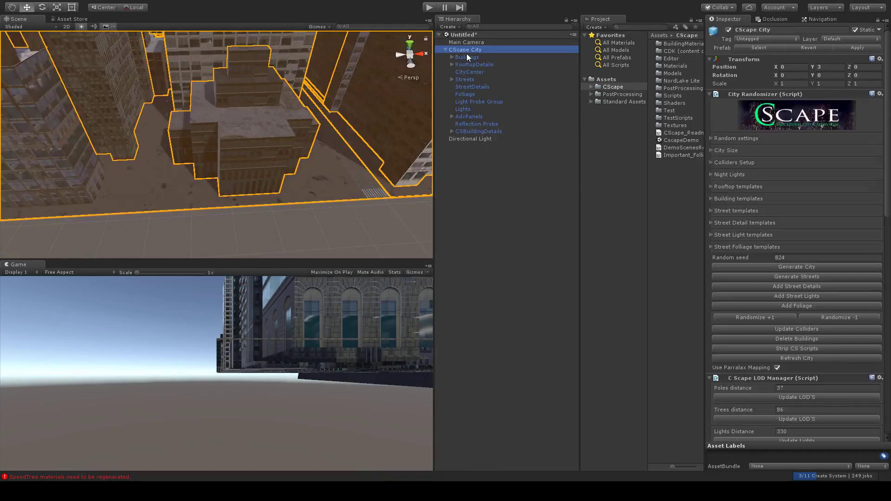
alt+drag(174, 169, 222, 152)
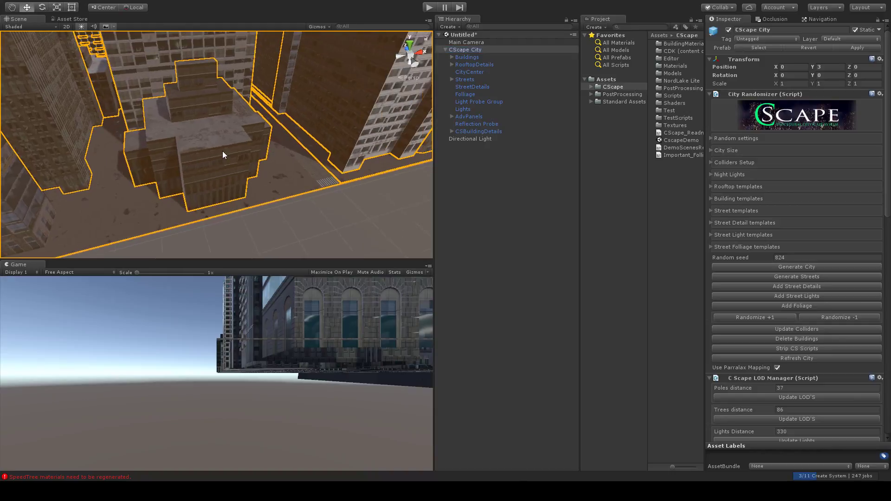
scroll(227, 152, down, 8)
middle_drag(228, 151, 364, 156)
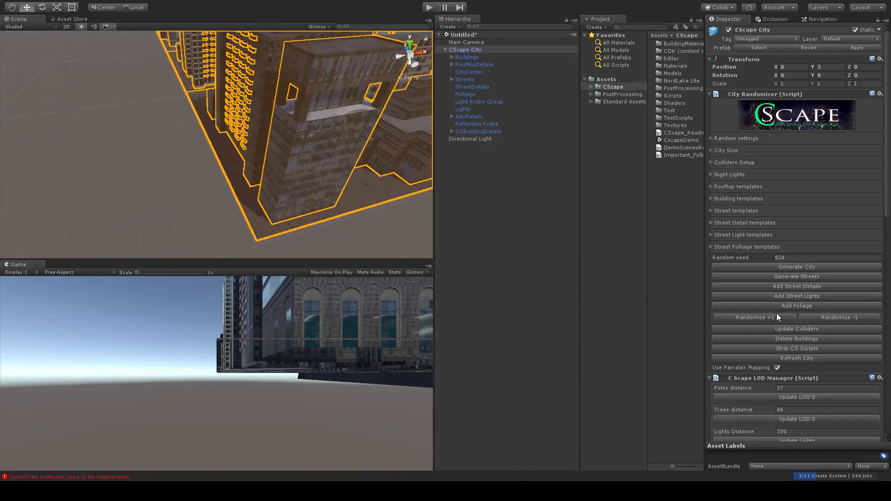
click(793, 287)
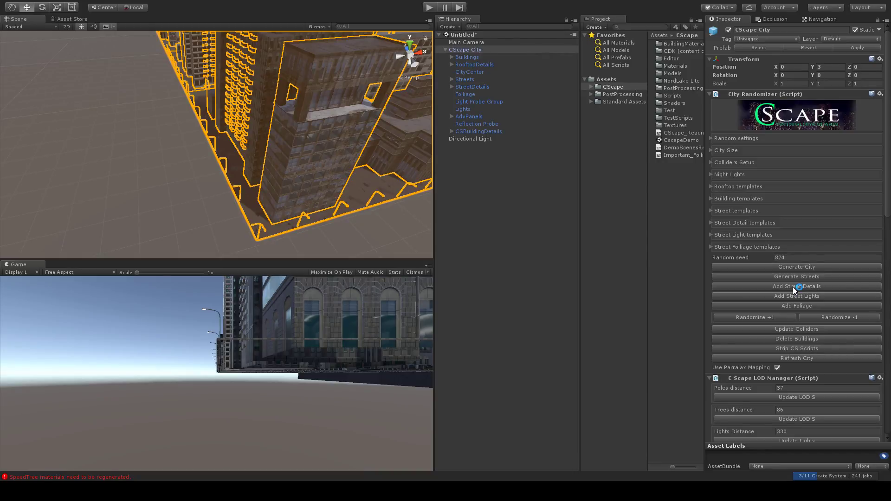
click(357, 229)
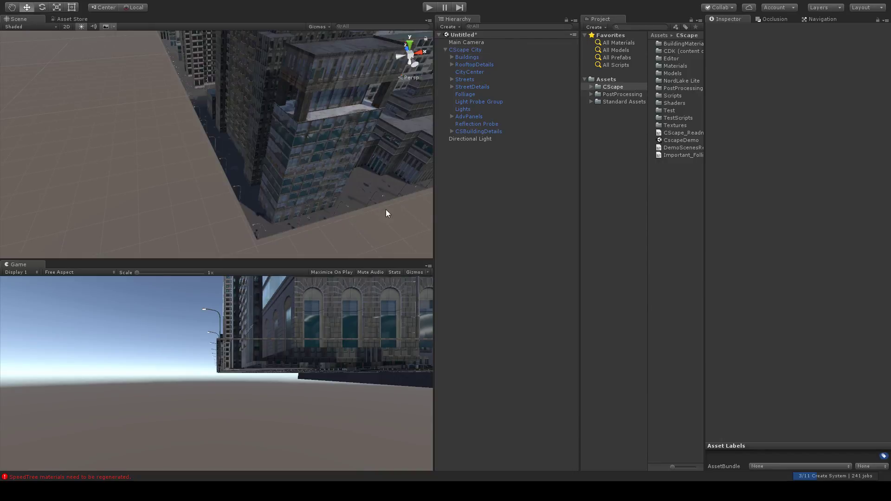
Examine the street lamps placed along the sidewalks and crossings at street level.
middle_drag(385, 212, 215, 198)
scroll(215, 194, up, 5)
right_drag(403, 156, 347, 175)
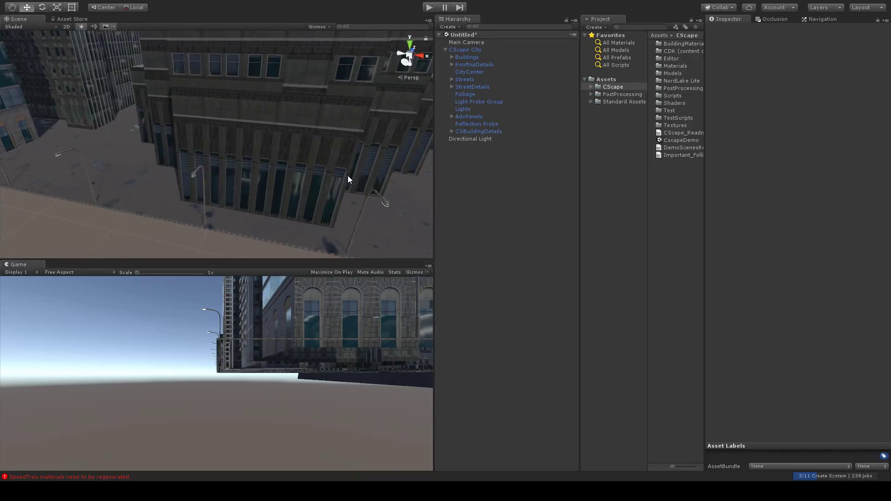
middle_drag(347, 176, 216, 127)
middle_drag(409, 147, 270, 112)
right_drag(270, 113, 269, 84)
middle_drag(273, 157, 273, 120)
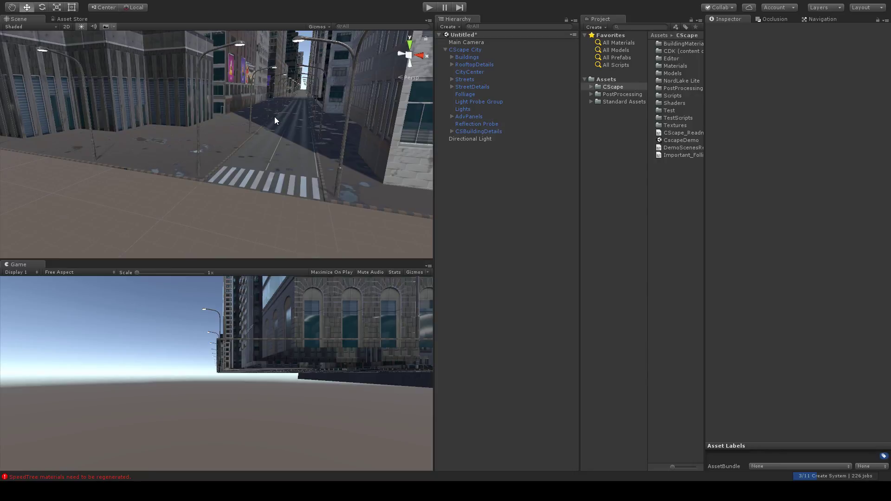
right_drag(275, 116, 320, 83)
middle_drag(301, 170, 296, 135)
right_drag(265, 135, 242, 135)
middle_drag(208, 123, 216, 126)
scroll(239, 135, up, 4)
middle_drag(325, 132, 274, 129)
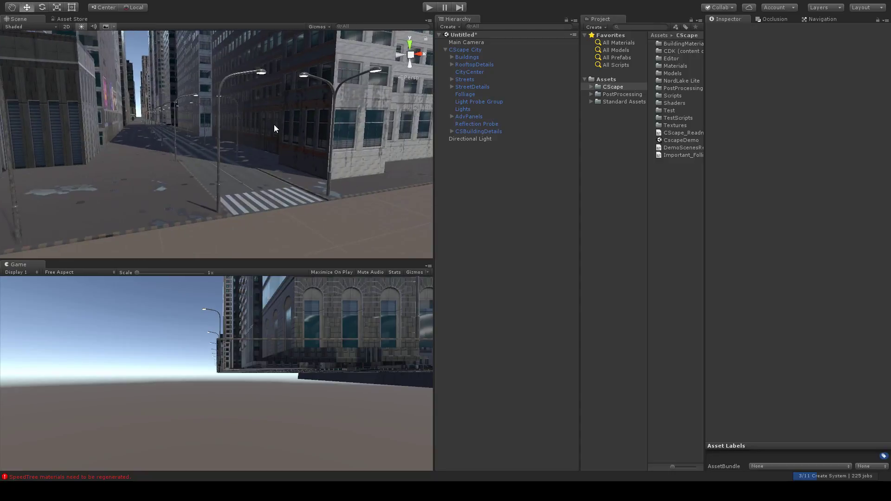
Add foliage to the streets of the CScape City, then clear the selection.
click(456, 48)
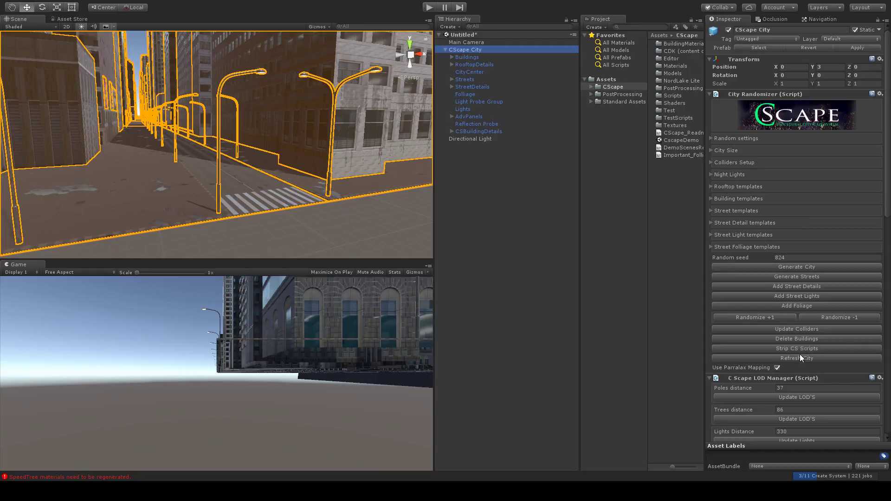
click(809, 307)
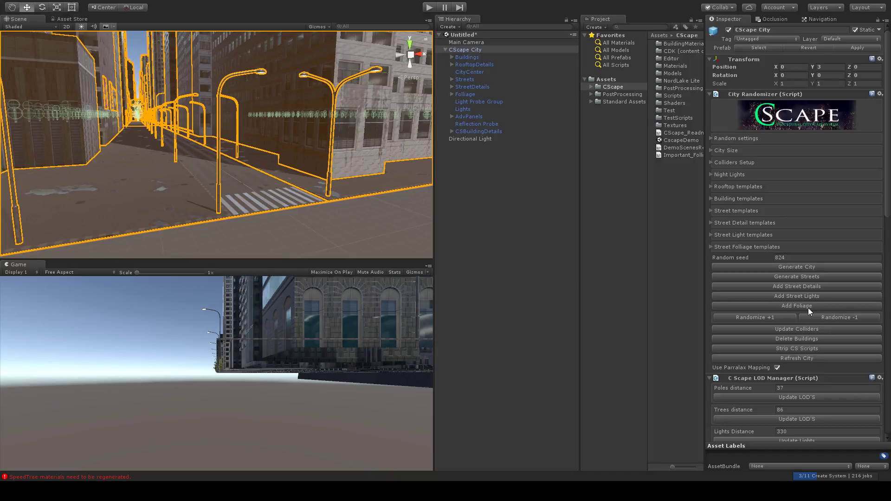
click(395, 230)
Inspect the trees between the towers and open the Environment folder in Standard Assets.
right_drag(315, 80, 304, 100)
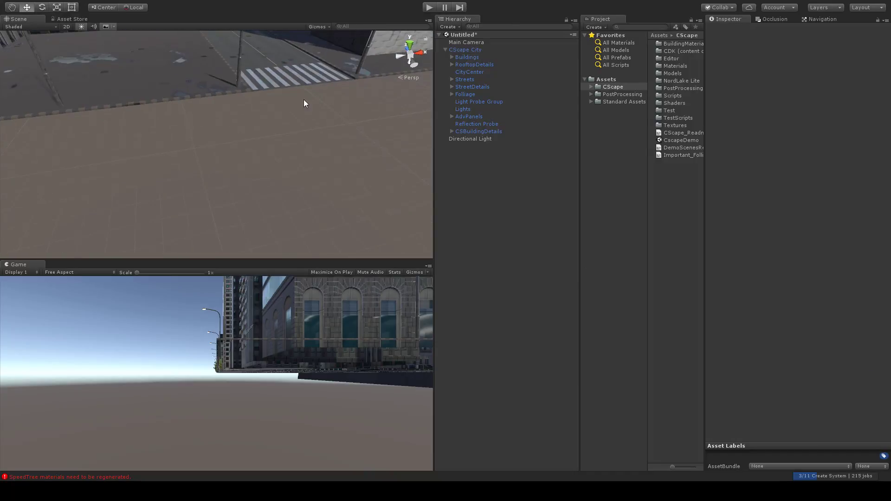
scroll(303, 100, down, 10)
middle_drag(301, 84, 206, 123)
scroll(205, 122, up, 8)
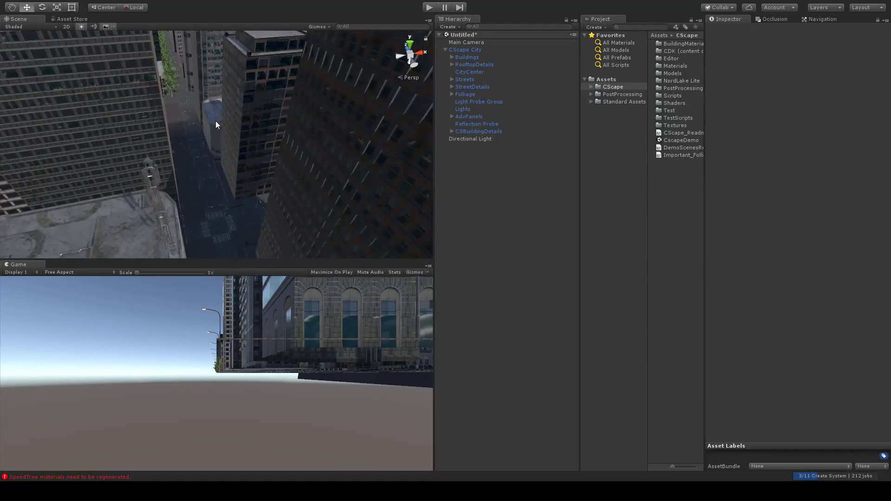
scroll(270, 116, up, 4)
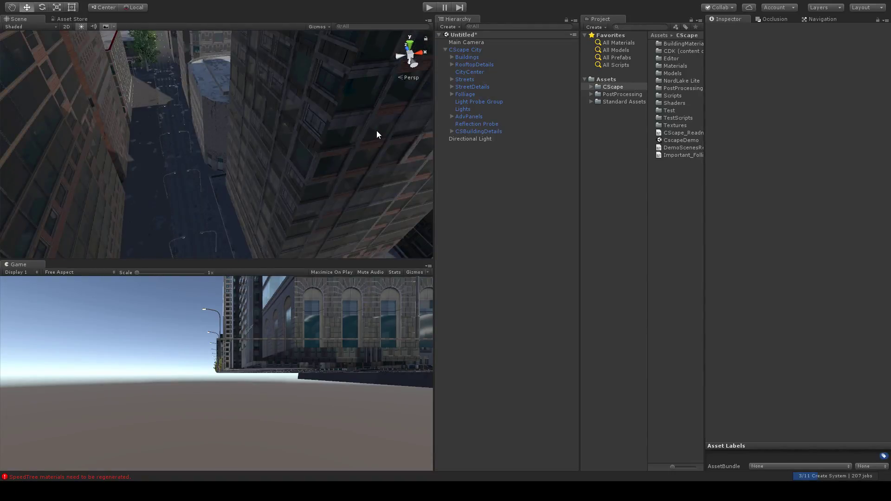
click(617, 101)
double_click(676, 59)
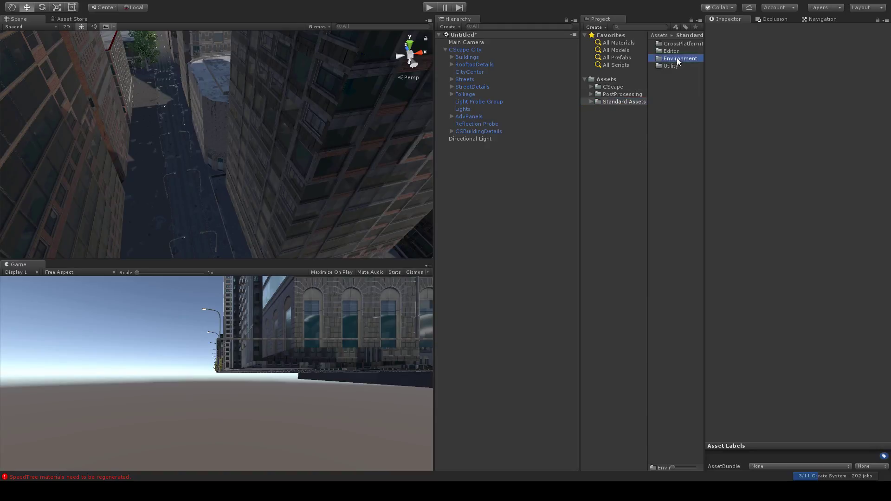
Examine the overall city from above, including the foliage rows, the river and the extent of CScape City.
right_drag(132, 108, 227, 88)
scroll(231, 81, down, 10)
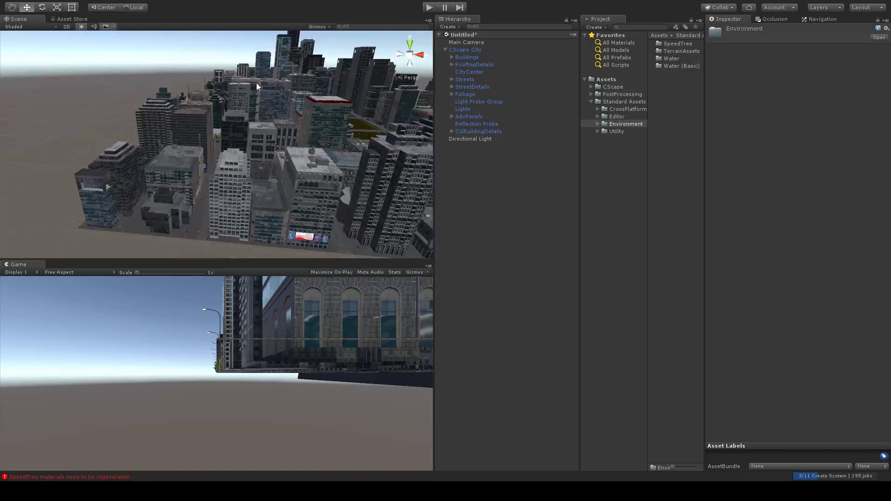
middle_drag(301, 98, 152, 99)
right_drag(153, 99, 248, 125)
click(463, 50)
scroll(248, 124, down, 10)
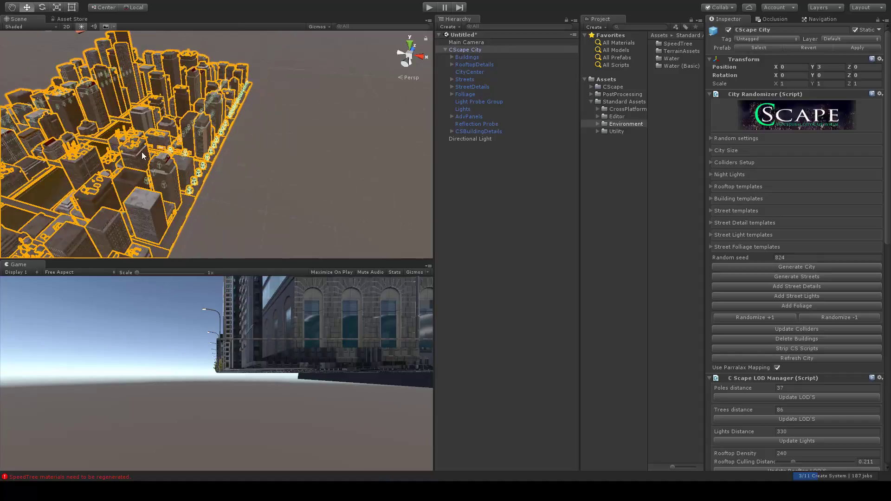
middle_drag(141, 152, 307, 112)
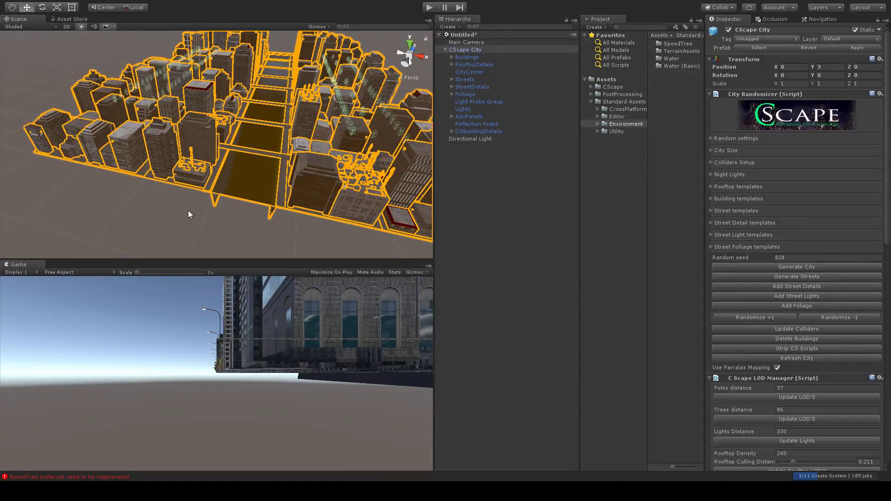
click(194, 213)
right_drag(194, 213, 279, 173)
middle_drag(116, 147, 246, 126)
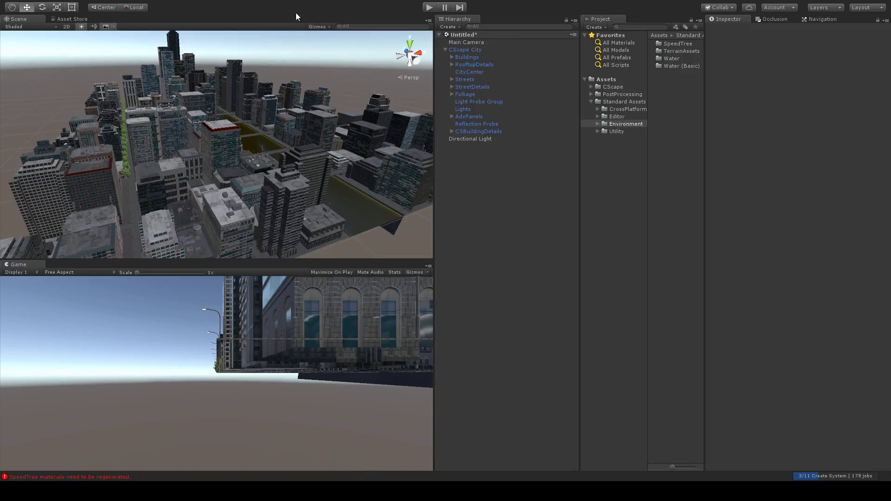
mouse_move(202, 124)
middle_down()
mouse_move(255, 112)
mouse_move(209, 130)
middle_up()
scroll(209, 130, up, 2)
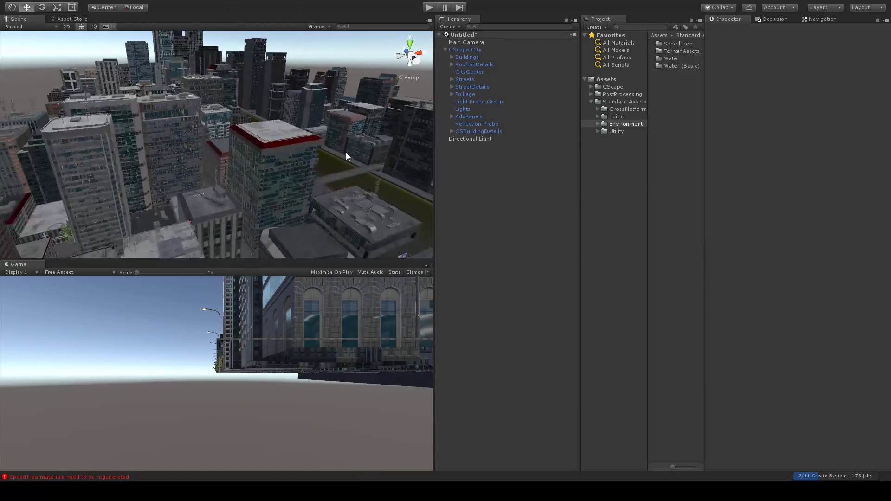
Select the low flat-roofed building Section_17_Building_2 beside the river and set its CS Rooftops density to 158.
middle_drag(346, 152, 297, 131)
scroll(302, 155, up, 3)
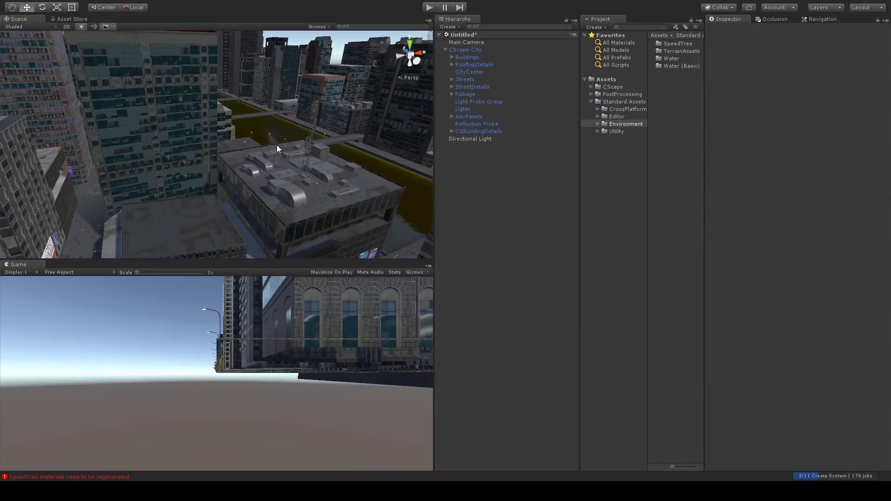
click(322, 211)
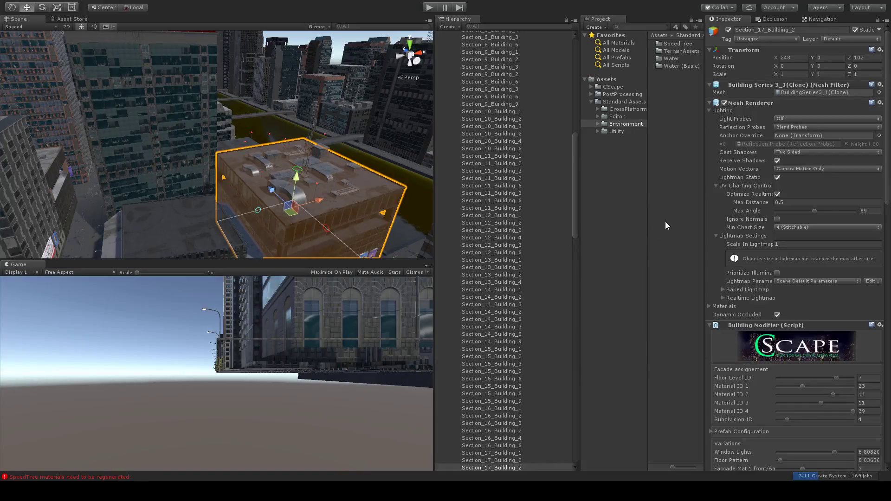
click(350, 241)
click(316, 220)
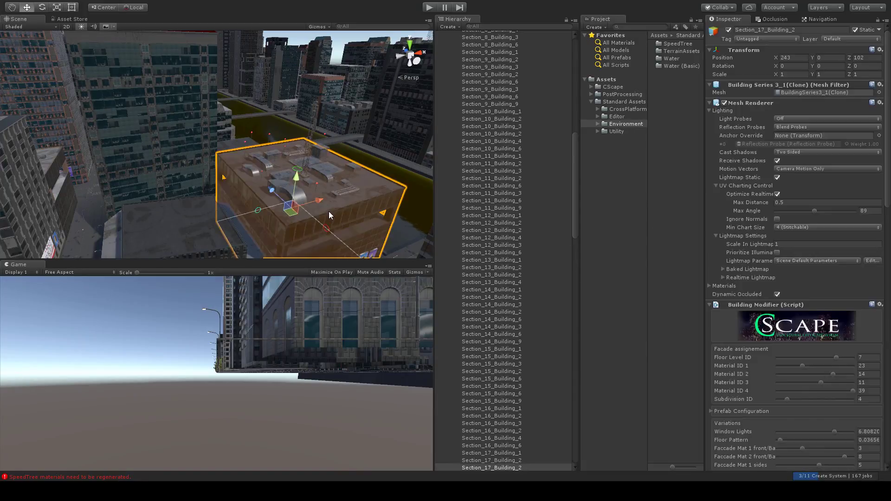
middle_drag(328, 211, 381, 211)
scroll(375, 199, up, 3)
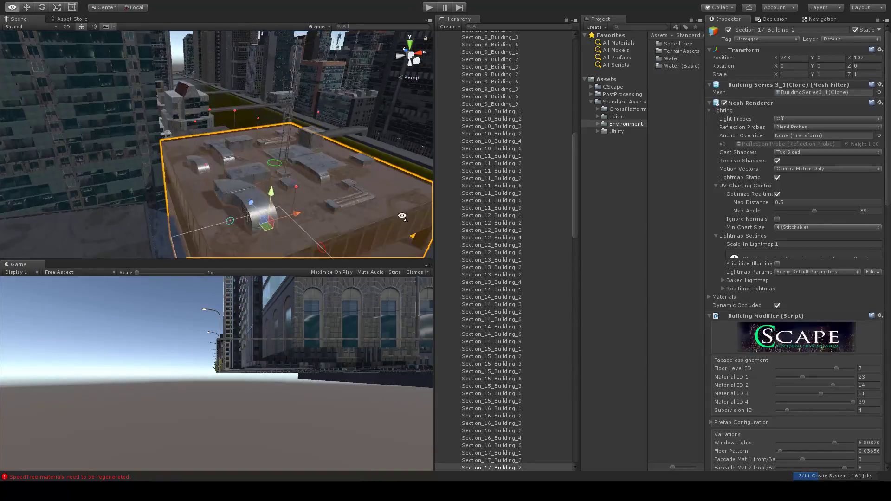
alt+drag(381, 211, 279, 186)
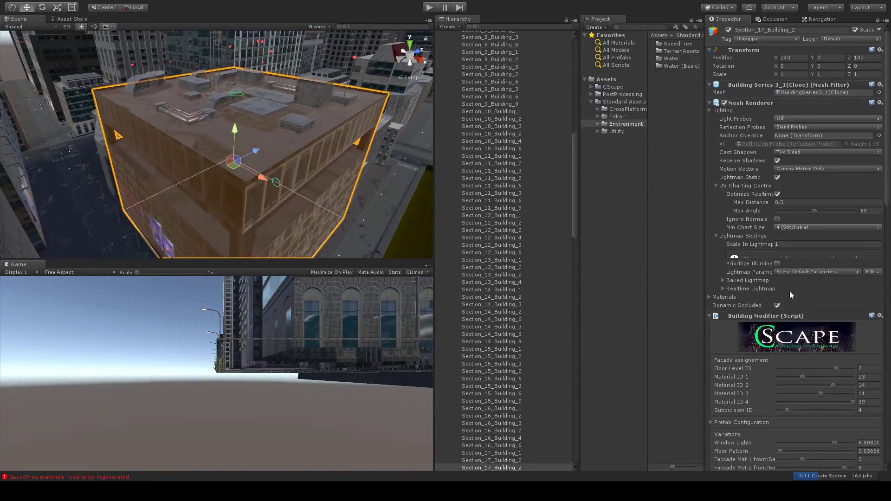
scroll(769, 375, down, 10)
scroll(771, 375, down, 5)
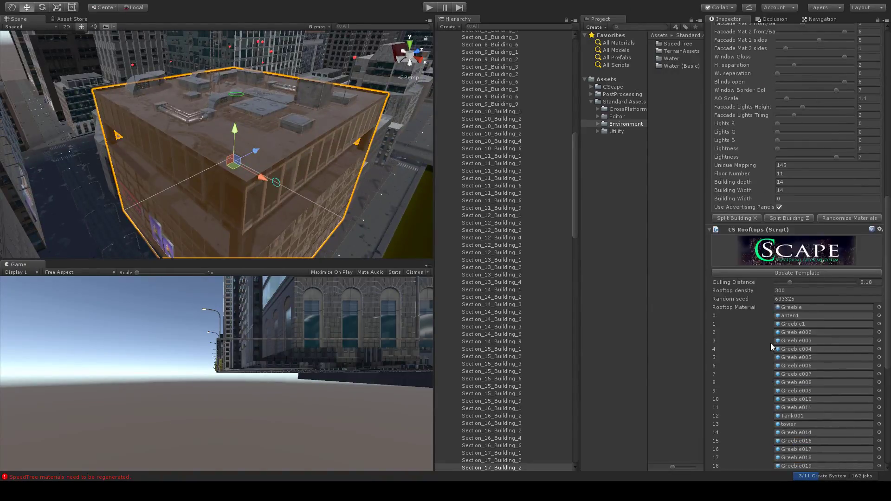
scroll(750, 305, down, 5)
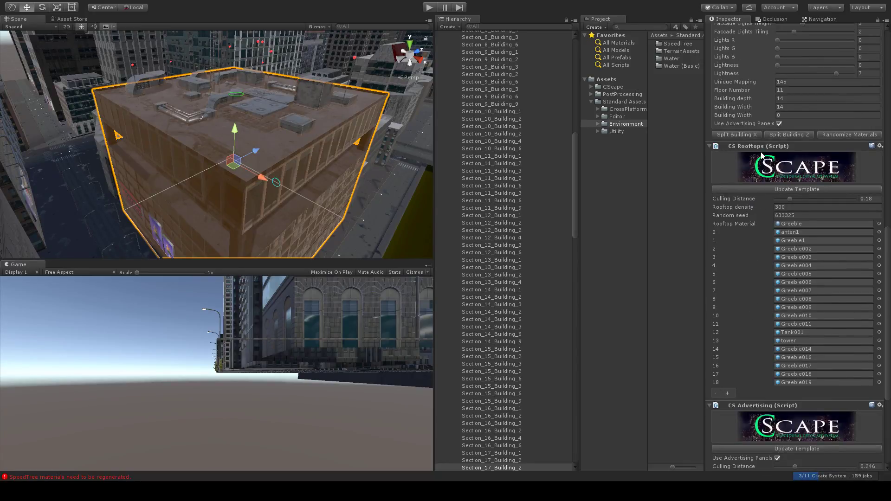
drag(759, 207, 703, 234)
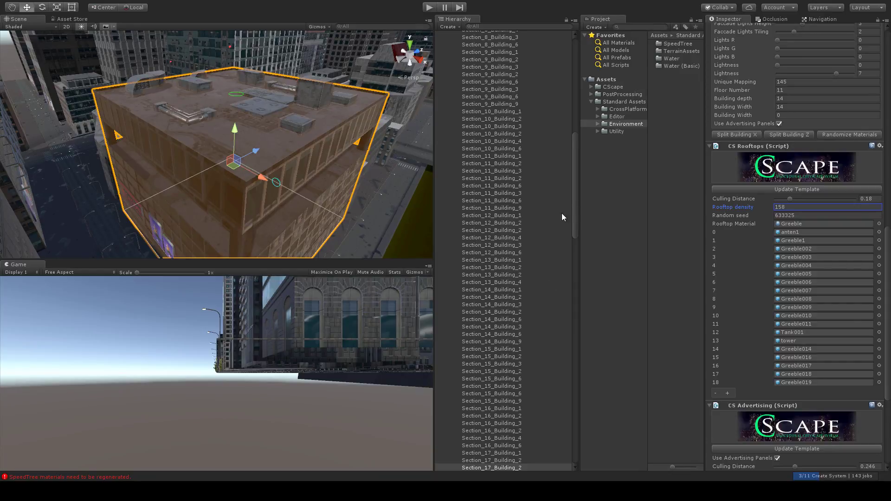
Locate Section_17_Building_2 in the Buildings hierarchy, then select its separate rooftop object and find that in the hierarchy.
drag(576, 200, 574, 250)
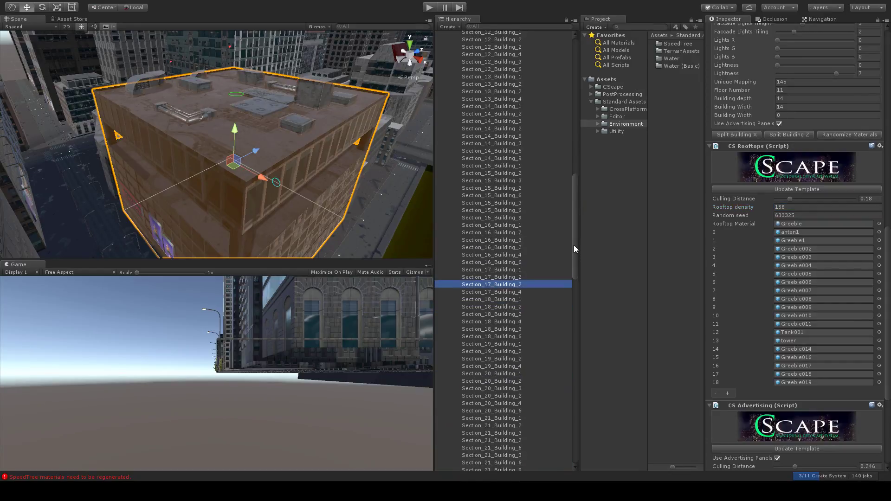
click(485, 285)
click(576, 221)
drag(578, 194, 580, 41)
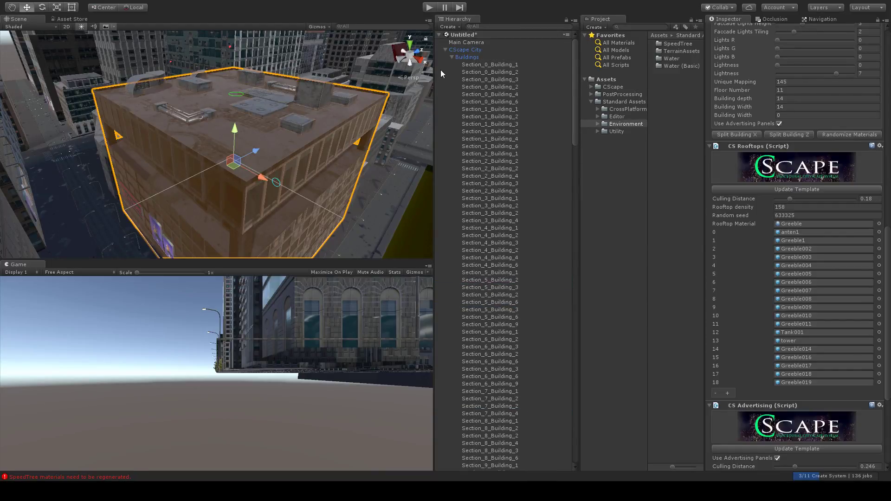
drag(576, 90, 578, 220)
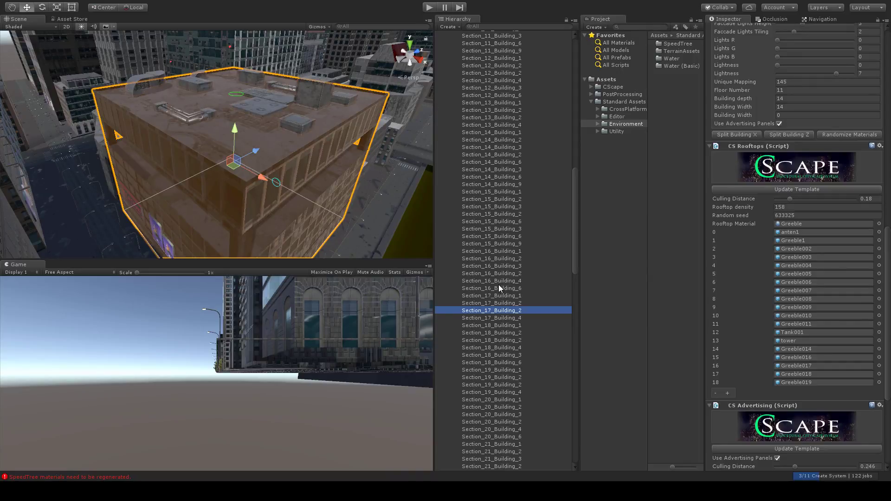
click(293, 126)
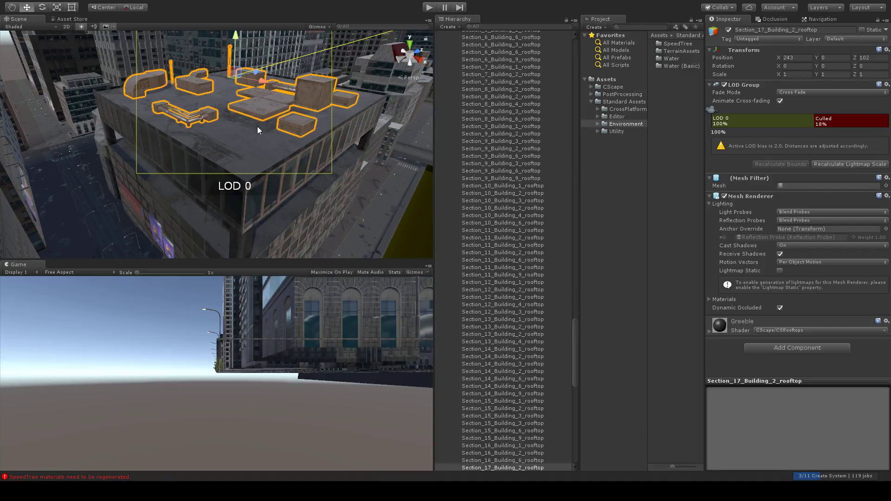
drag(576, 335, 574, 354)
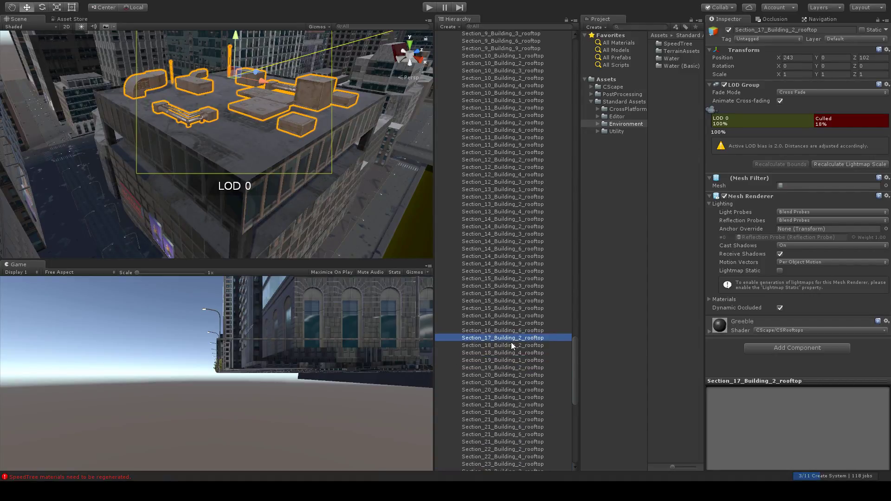
Look over the rooftop objects listed under RooftopDetails, then collapse that group in the hierarchy.
drag(575, 352, 552, 283)
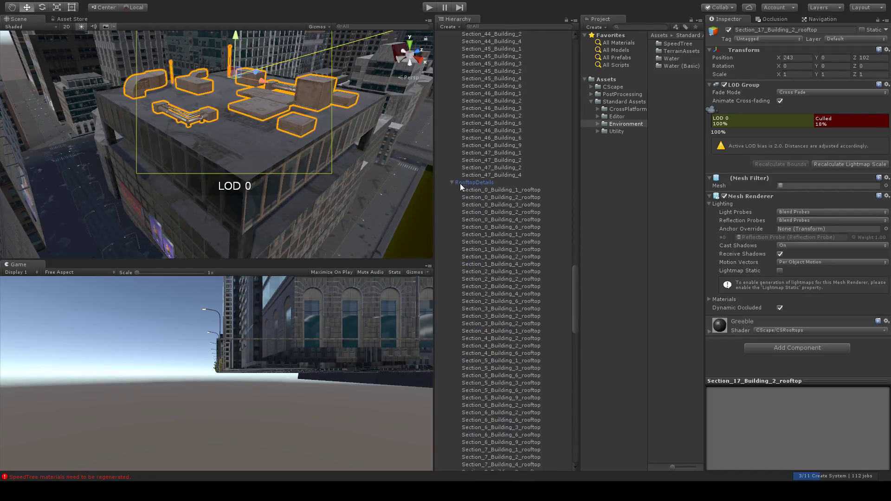
click(453, 182)
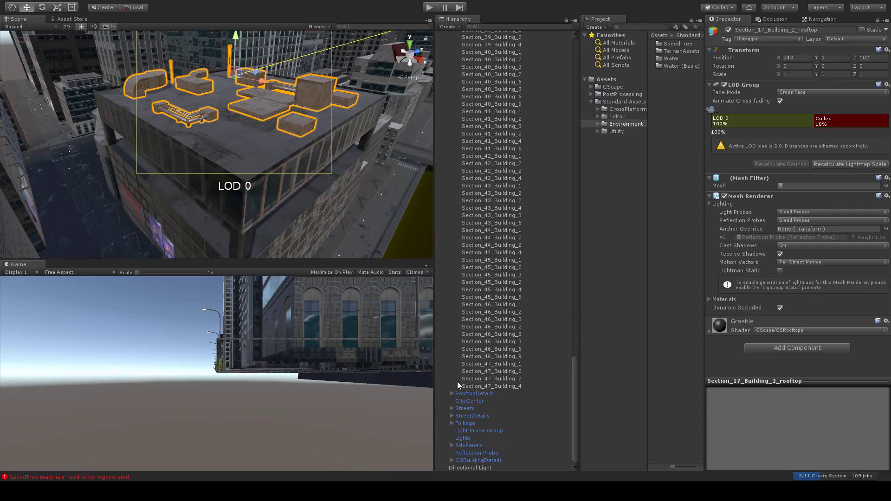
click(452, 394)
scroll(520, 374, down, 10)
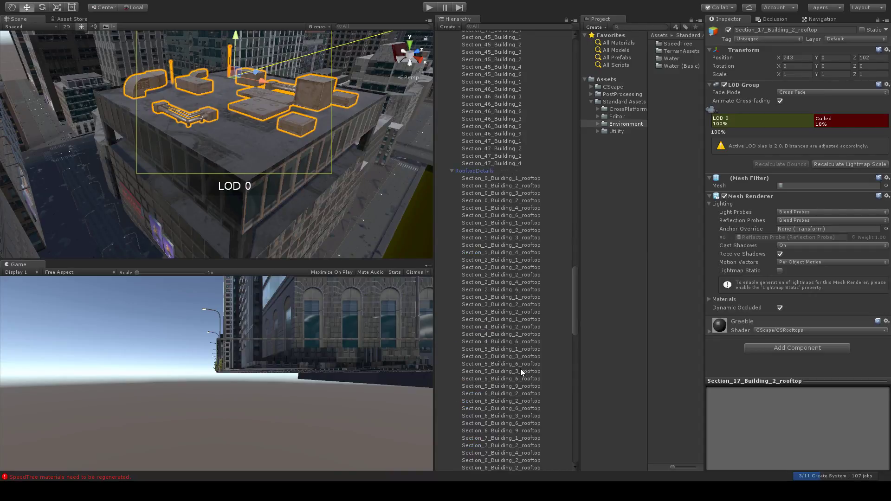
scroll(522, 333, up, 8)
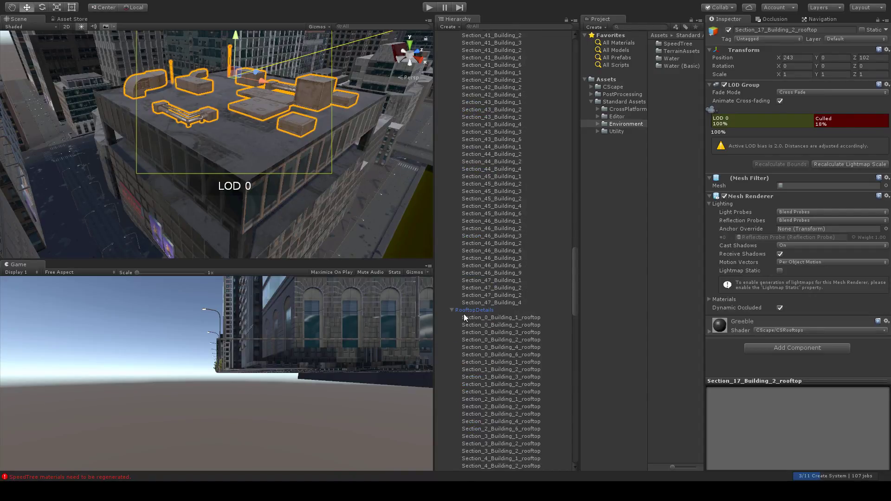
click(450, 309)
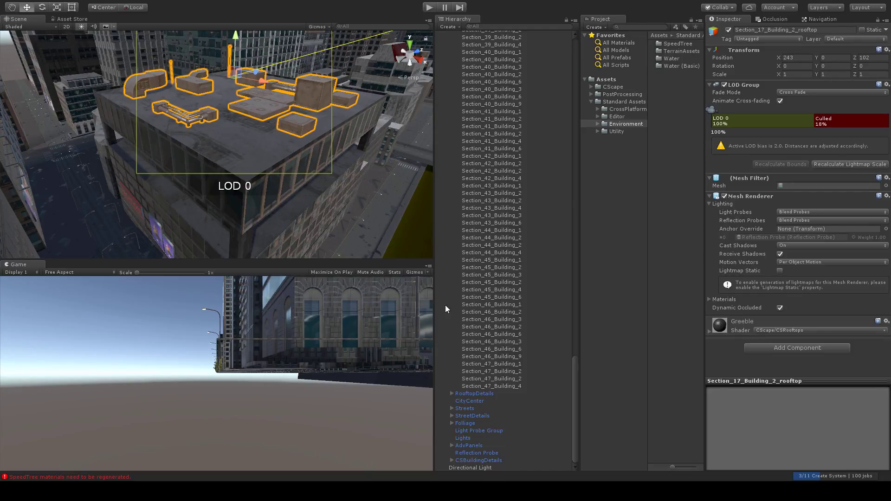
Select and frame Section_17_Building_2 by the river, then shift it along X to 243.4.
scroll(277, 124, down, 4)
middle_drag(277, 139, 269, 117)
click(232, 159)
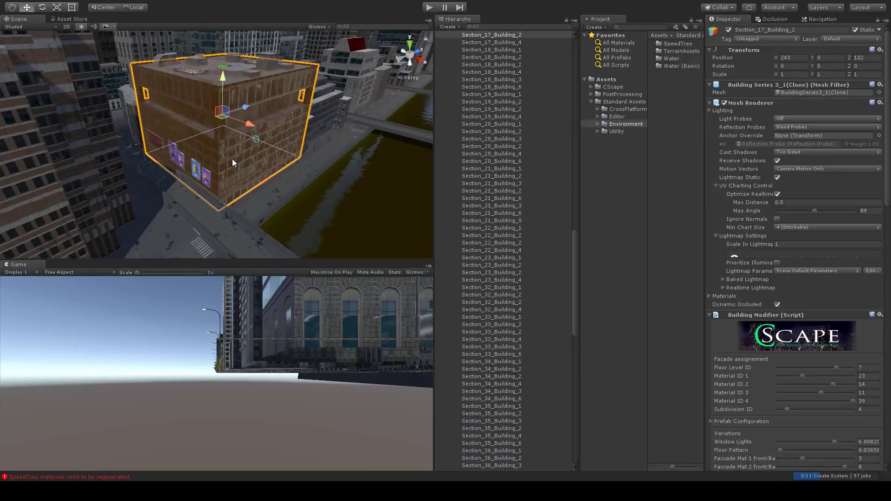
key(f)
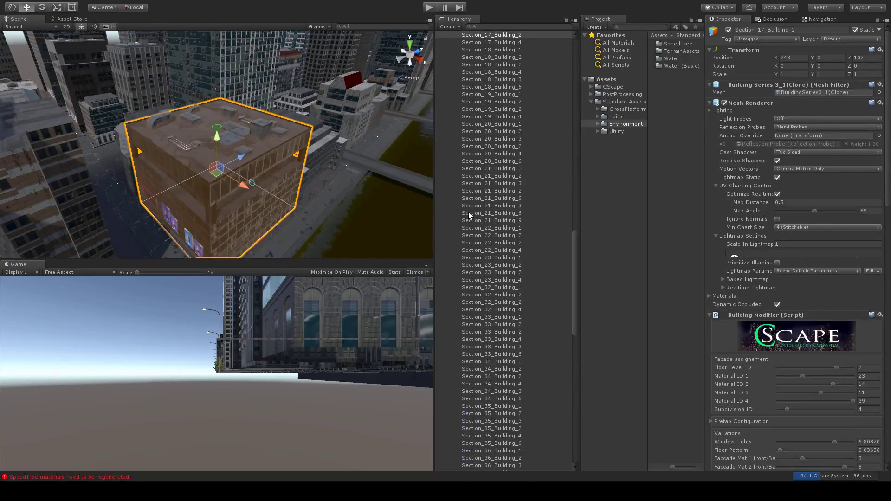
scroll(493, 74, up, 3)
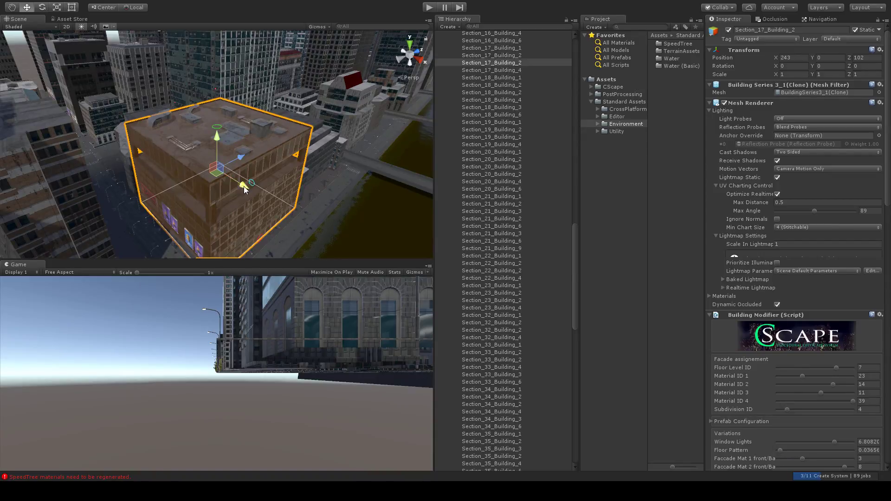
mouse_move(244, 185)
mouse_down()
mouse_move(267, 203)
mouse_move(222, 185)
mouse_move(235, 198)
mouse_up()
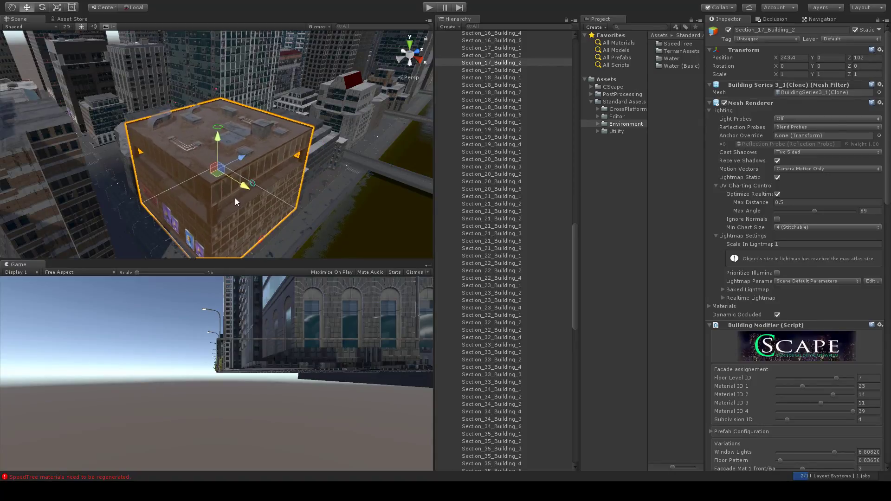
Narrow Section_17_Building_2 along Z to a building depth of 9 and check its side facing the river.
middle_drag(252, 177, 234, 189)
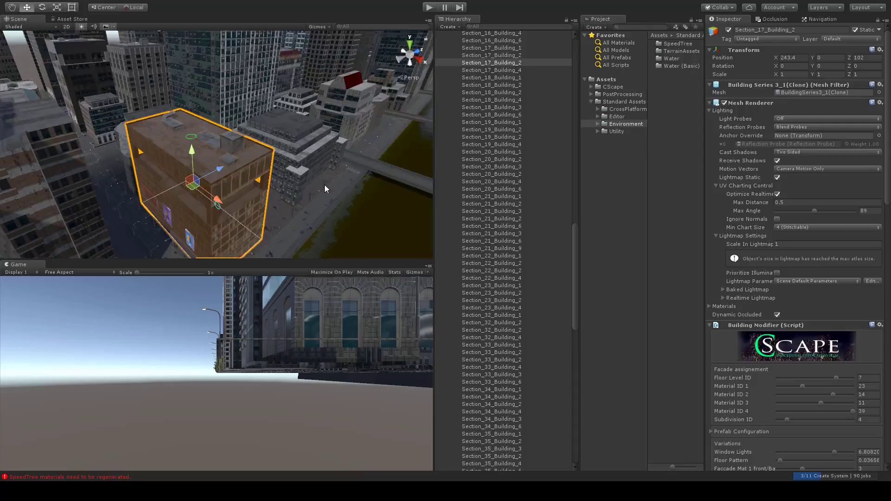
middle_drag(325, 185, 311, 172)
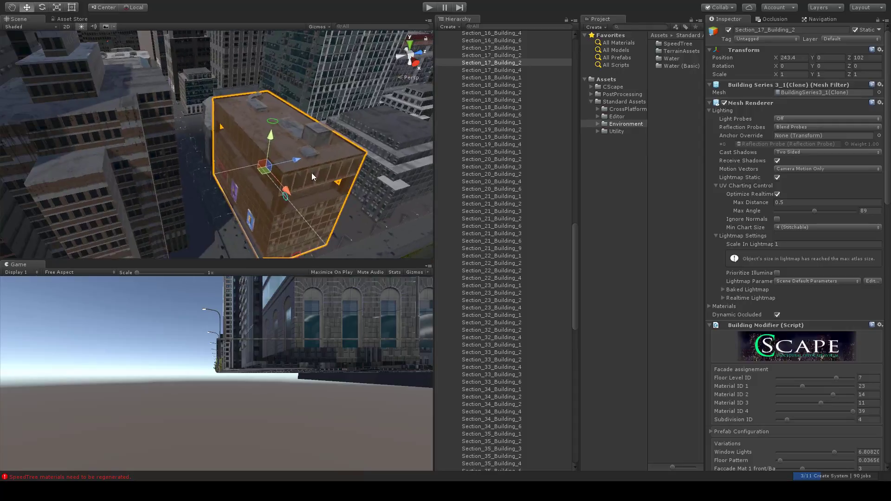
alt+drag(311, 173, 194, 171)
mouse_move(153, 94)
mouse_down()
mouse_move(146, 64)
mouse_move(147, 90)
mouse_up()
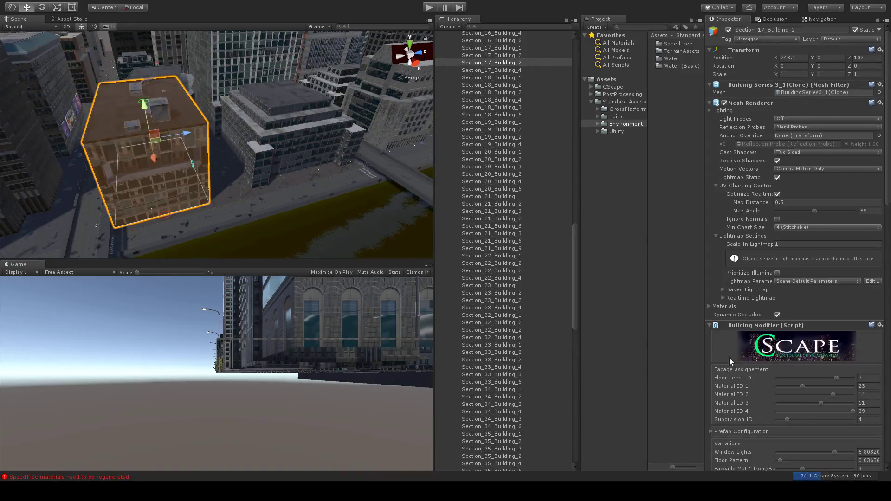
Set the CS Rooftops random seed of Section_17_Building_2 to 634967 for a different arrangement of rooftop objects.
scroll(787, 383, down, 15)
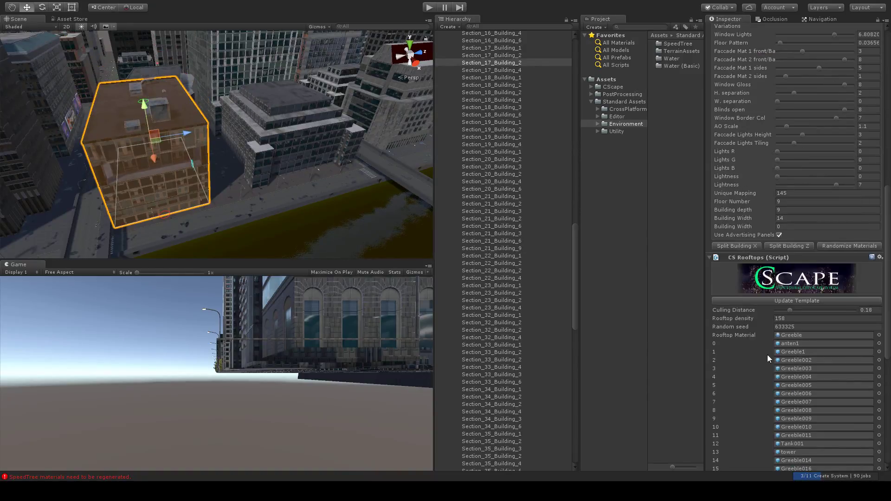
middle_drag(172, 154, 183, 136)
drag(758, 325, 786, 328)
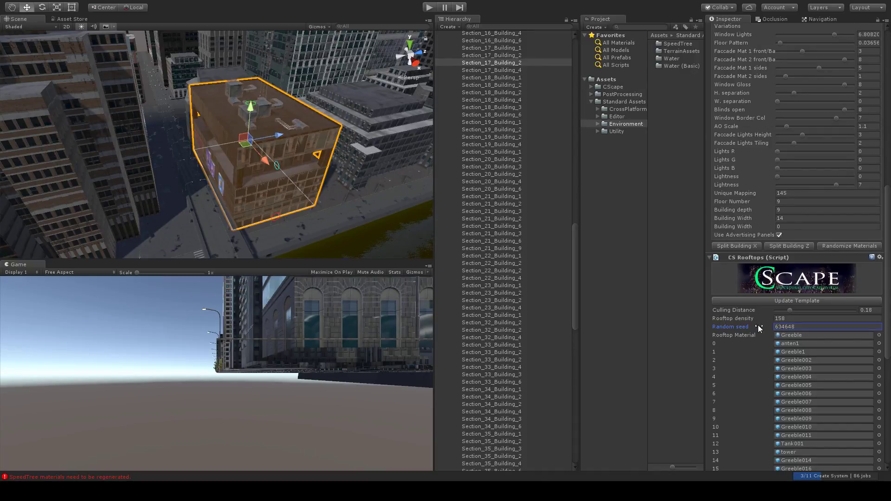
drag(760, 325, 766, 327)
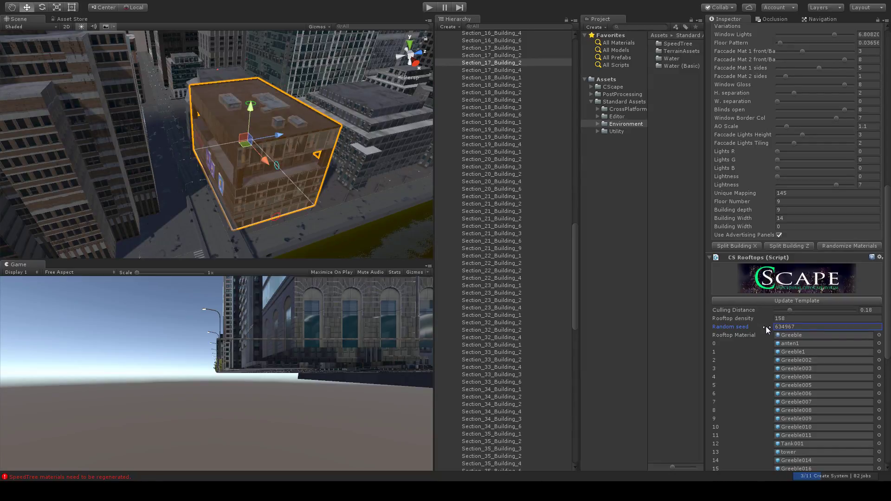
middle_drag(325, 128, 298, 153)
scroll(291, 159, up, 3)
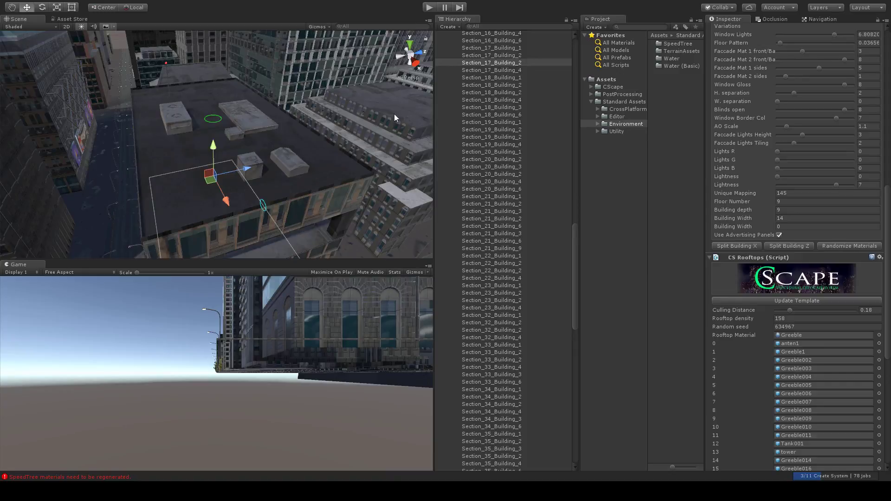
Examine the narrowed Section_17_Building_2 and its neighbours along the river from several sides.
middle_drag(207, 204, 222, 188)
scroll(297, 173, down, 3)
middle_drag(296, 173, 269, 171)
right_drag(412, 159, 298, 156)
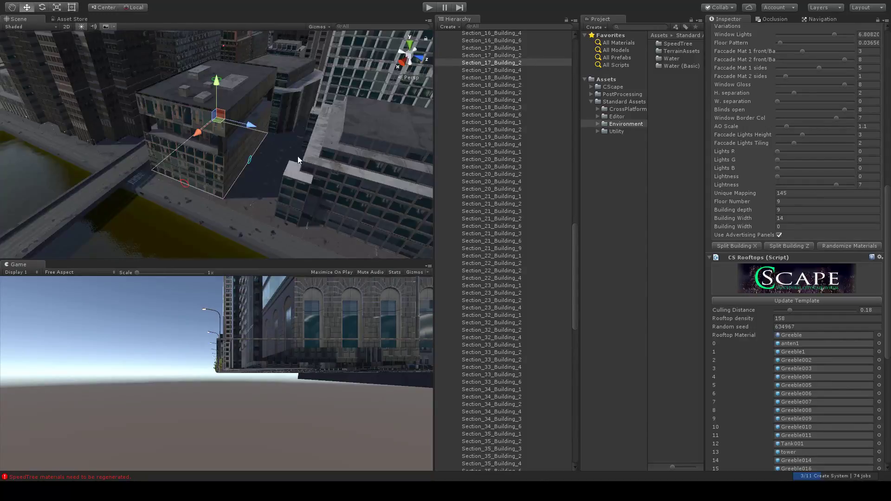
scroll(324, 147, down, 6)
middle_drag(331, 146, 279, 137)
right_drag(279, 138, 257, 133)
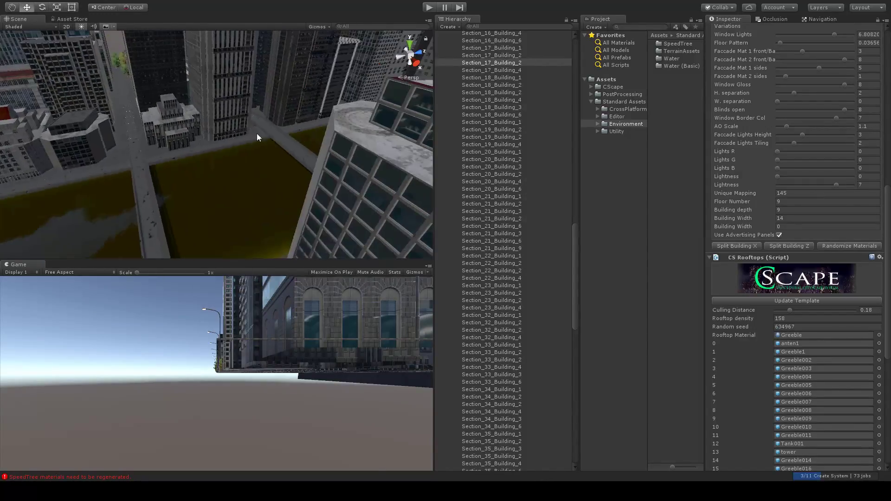
scroll(266, 139, down, 5)
middle_drag(266, 139, 340, 139)
scroll(312, 168, up, 5)
right_drag(311, 172, 366, 161)
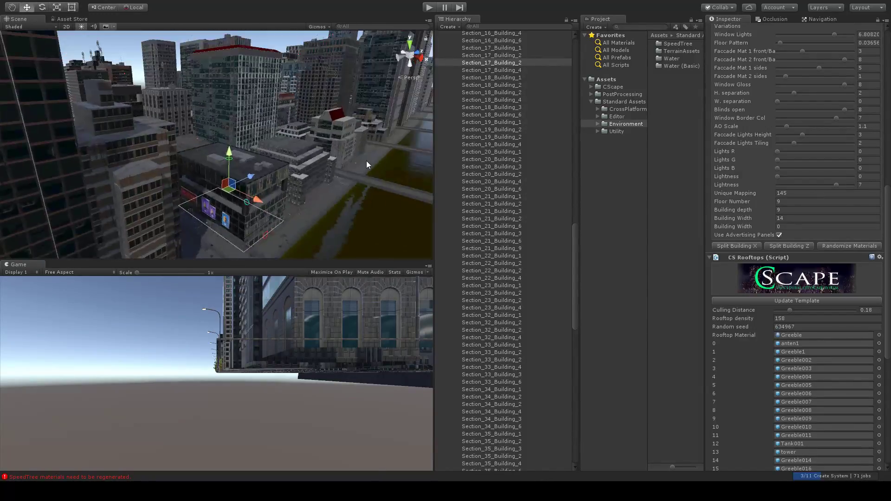
Examine the river, its bridges and the whole city layout from water level and from above.
middle_drag(366, 161, 352, 134)
right_drag(277, 138, 310, 132)
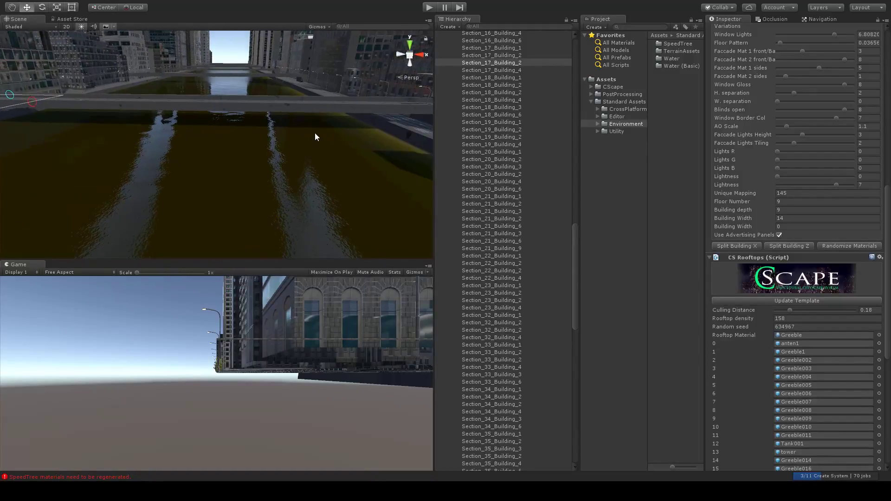
scroll(263, 115, down, 6)
middle_drag(264, 114, 308, 133)
scroll(308, 133, down, 6)
right_drag(349, 121, 380, 125)
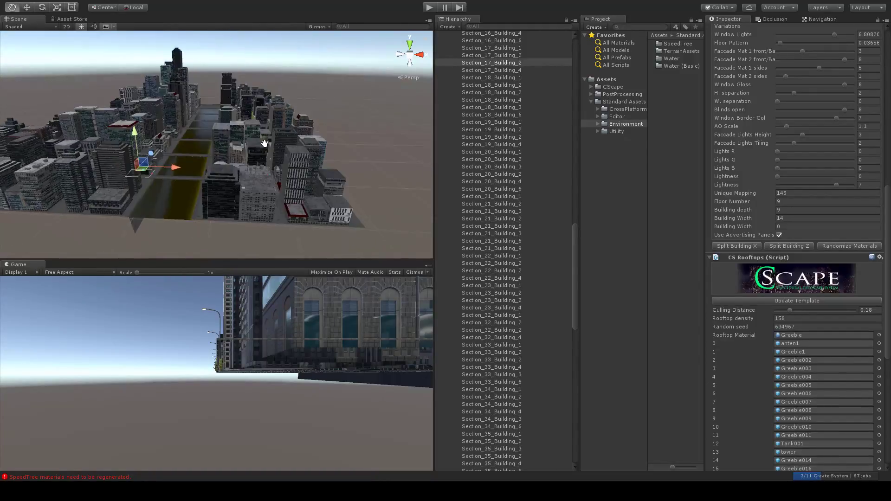
scroll(279, 137, up, 4)
middle_drag(260, 135, 305, 144)
scroll(304, 144, up, 3)
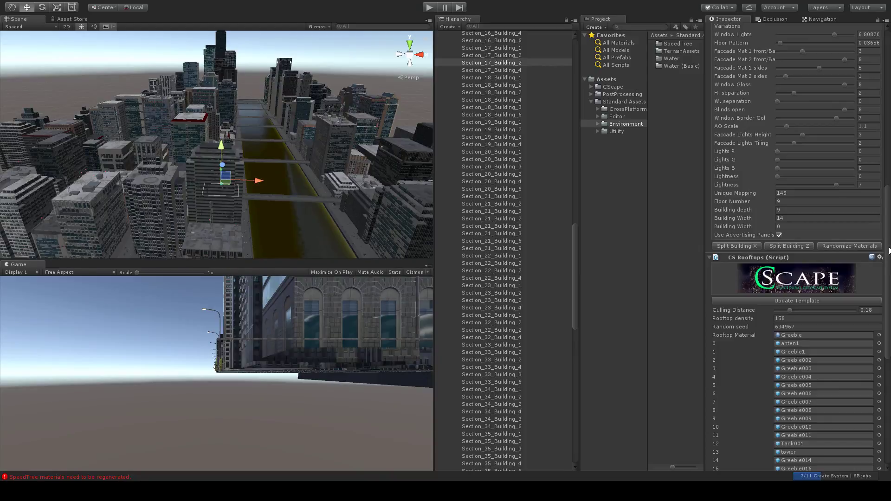
drag(886, 261, 883, 89)
scroll(243, 162, up, 6)
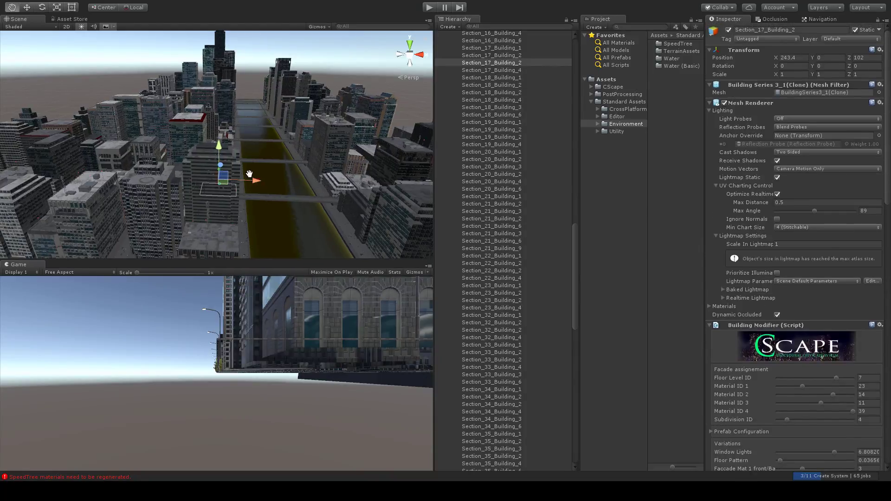
scroll(281, 144, up, 3)
scroll(283, 141, down, 3)
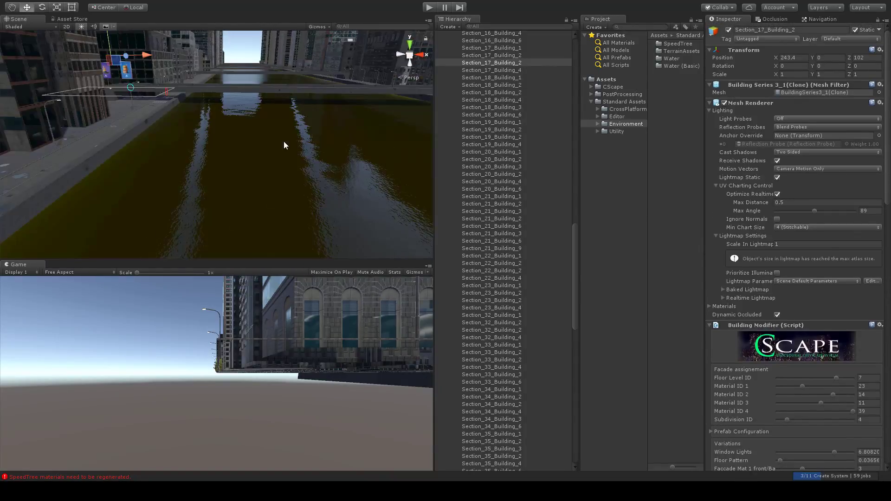
middle_drag(283, 141, 314, 156)
right_drag(314, 156, 283, 159)
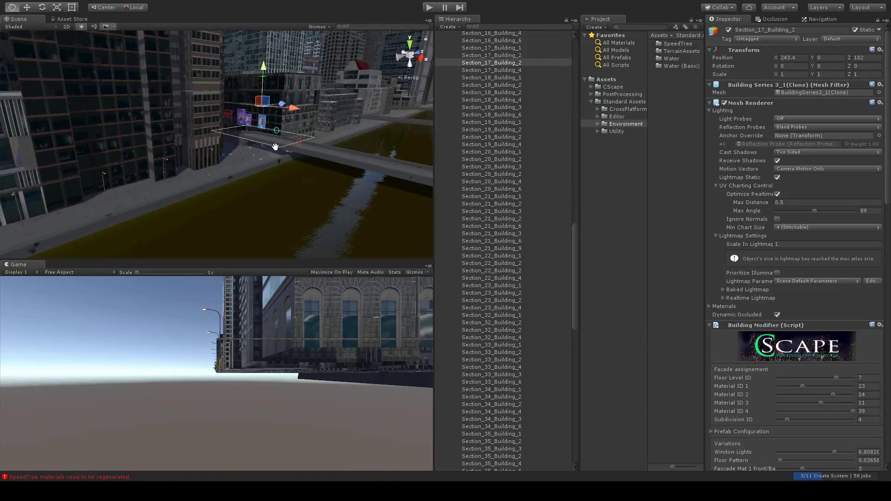
scroll(283, 159, down, 7)
scroll(284, 159, up, 5)
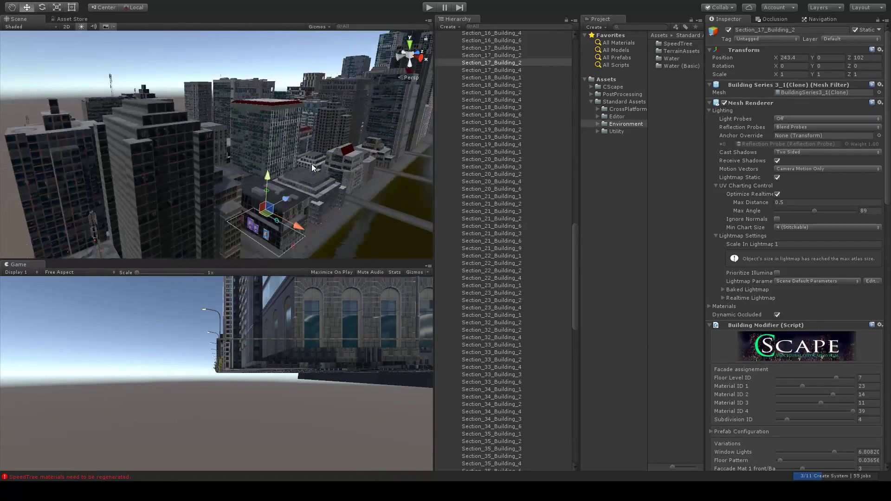
Check the Prefab Configuration settings in the Building Modifier of Section_17_Building_2 and fold them away again.
scroll(784, 325, down, 5)
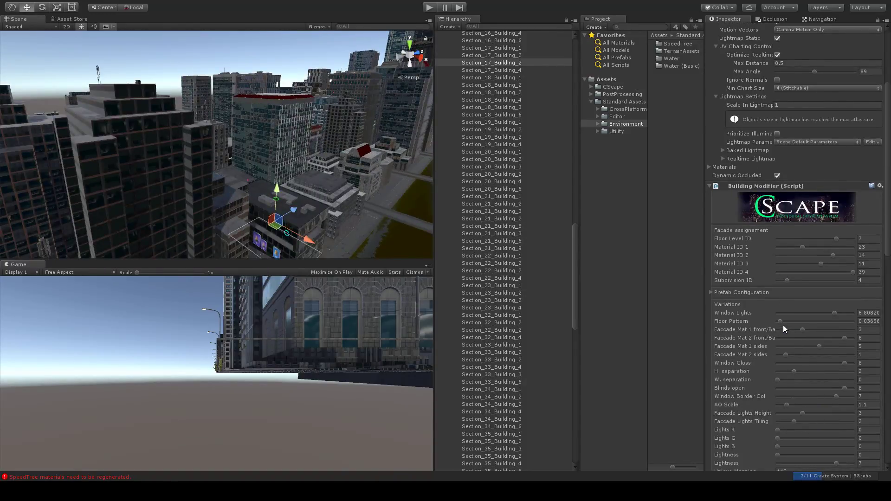
click(711, 293)
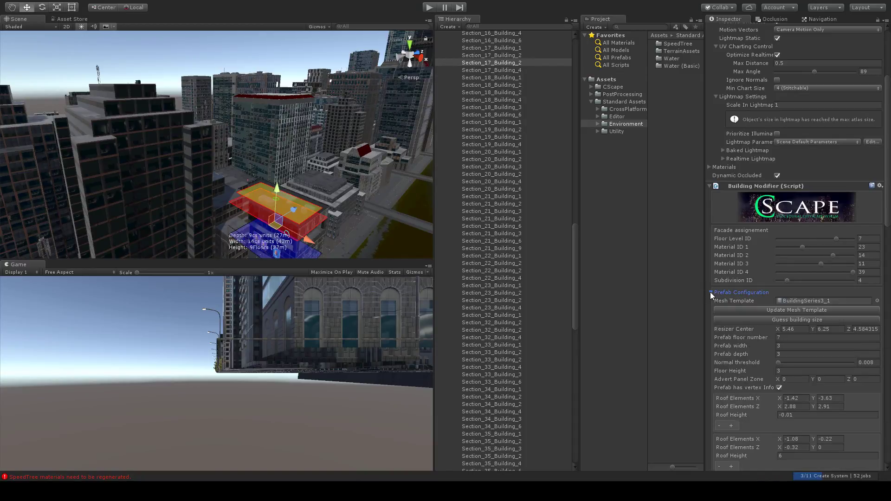
click(711, 292)
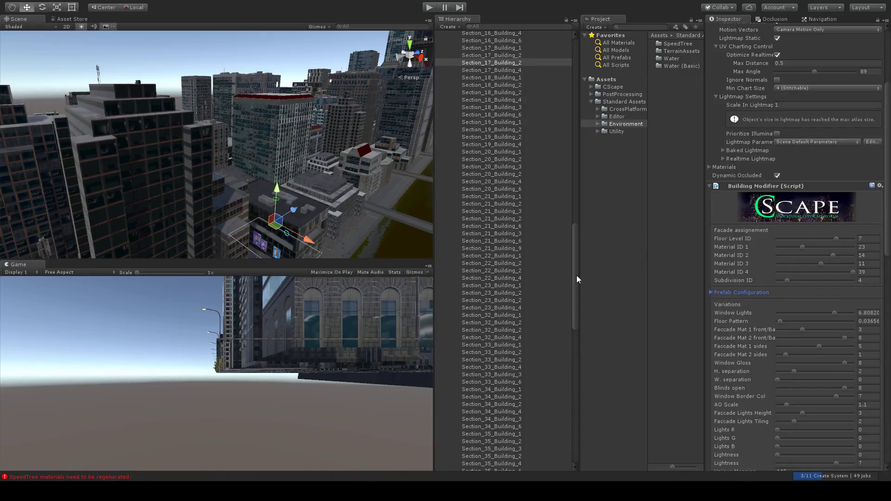
Collapse the Buildings group in the hierarchy and select CScape City to show its City Randomizer settings.
drag(576, 276, 584, 52)
click(453, 56)
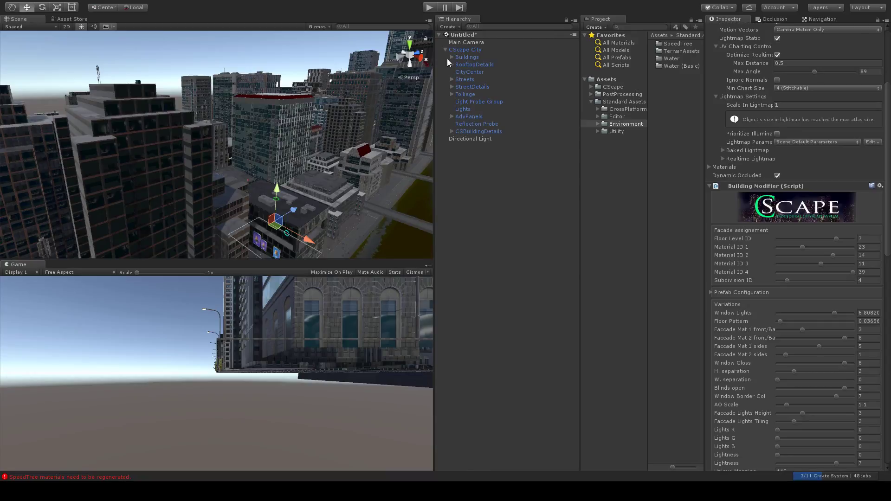
click(469, 49)
middle_drag(347, 152, 313, 126)
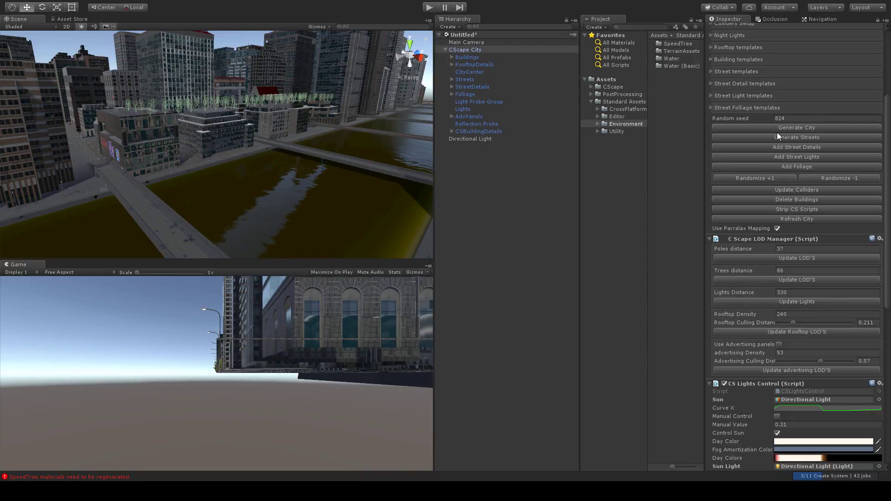
scroll(777, 121, up, 10)
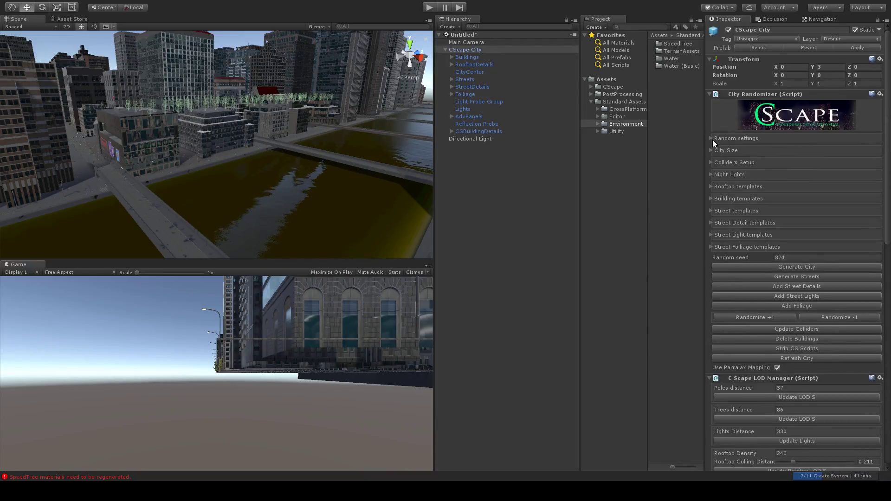
Review the City Randomizer's random settings, then set River Position to 10 under City Size.
click(711, 139)
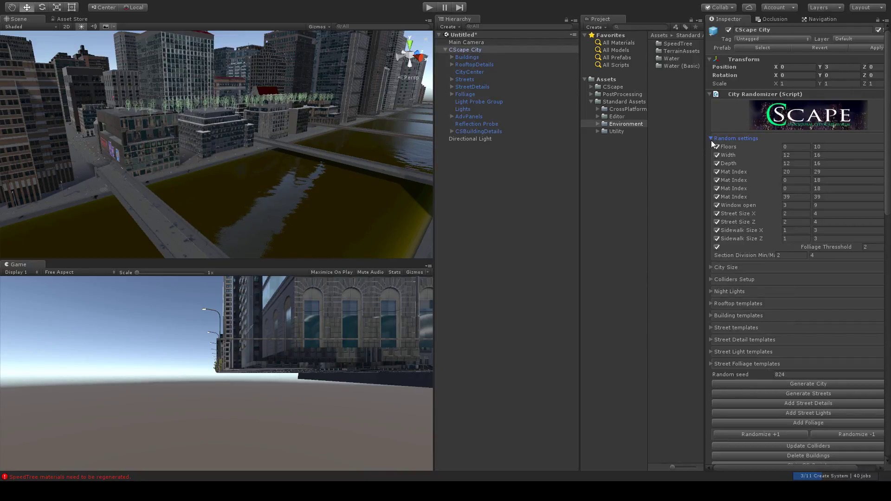
click(711, 138)
click(711, 151)
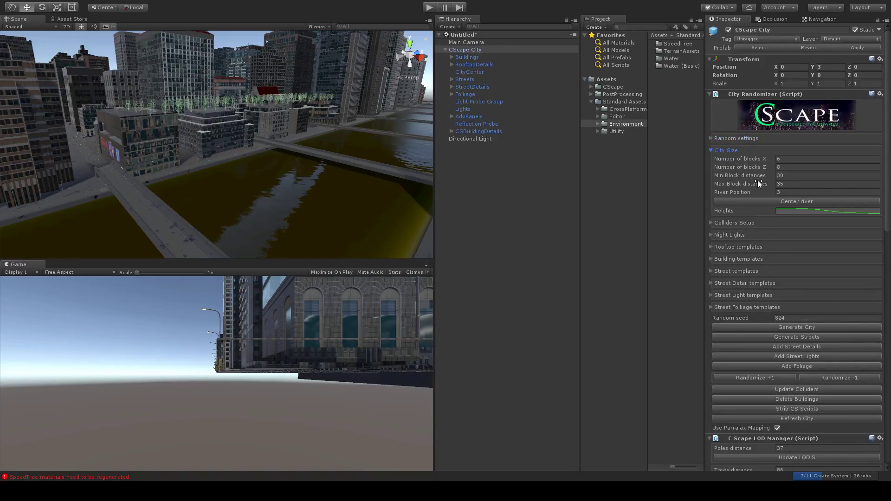
click(789, 192)
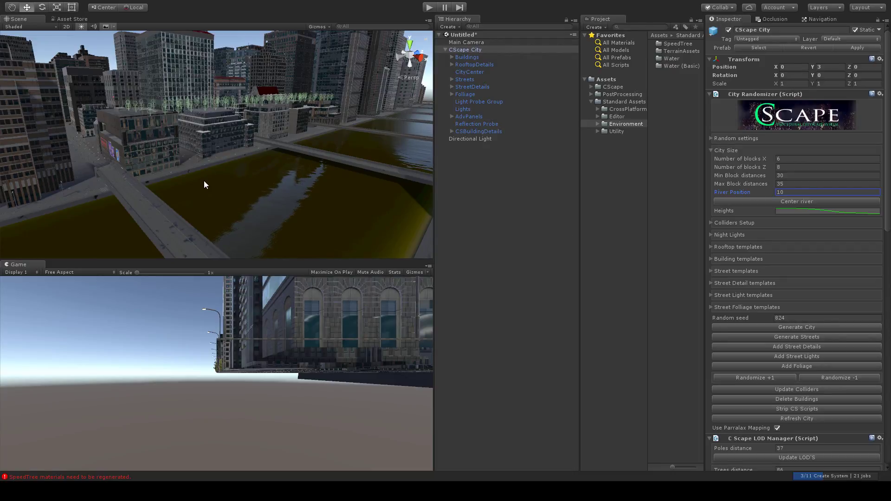
Set River Position to 15, regenerate the city and inspect the new layout from above.
middle_drag(204, 180, 301, 162)
right_drag(242, 169, 283, 178)
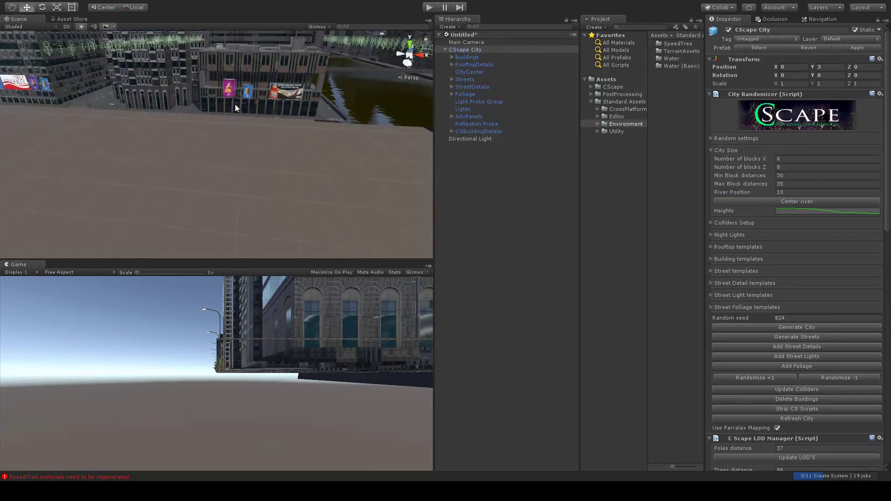
middle_drag(235, 104, 262, 127)
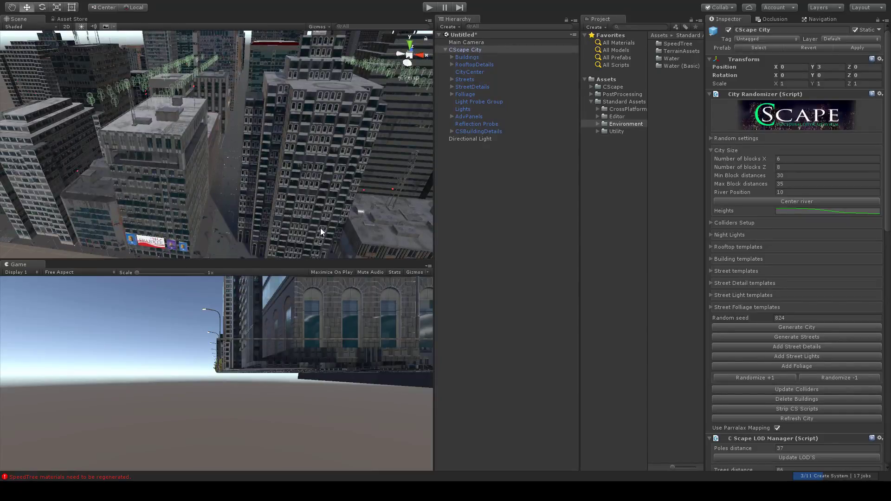
middle_drag(320, 229, 281, 210)
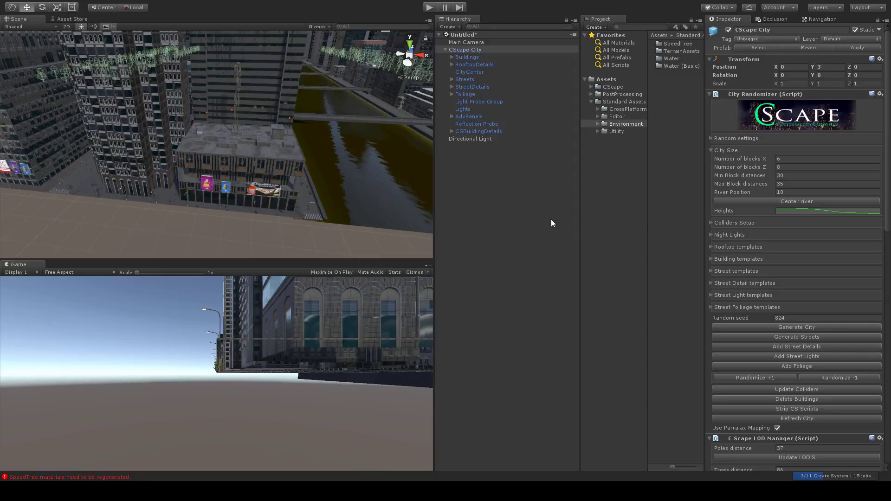
right_drag(321, 137, 372, 157)
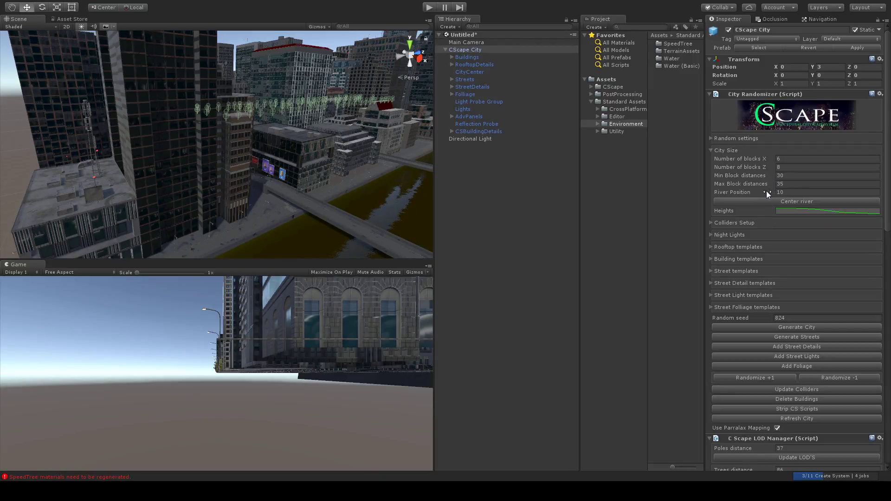
drag(767, 191, 769, 191)
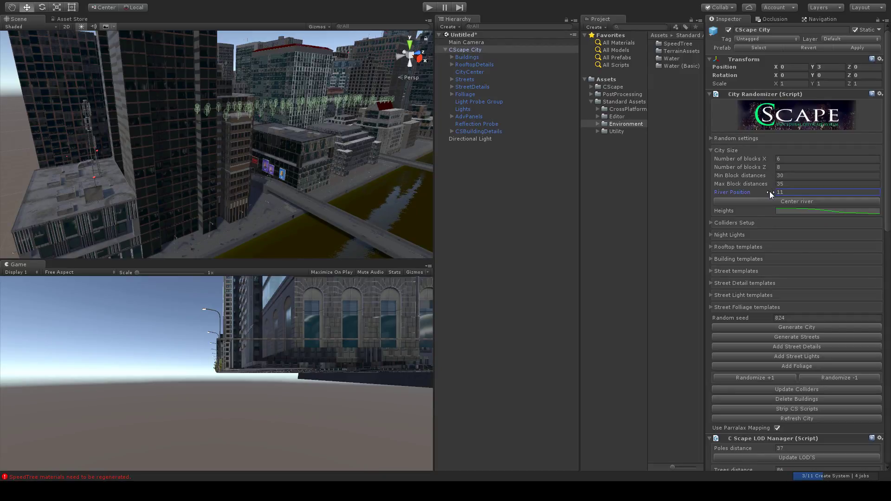
click(803, 325)
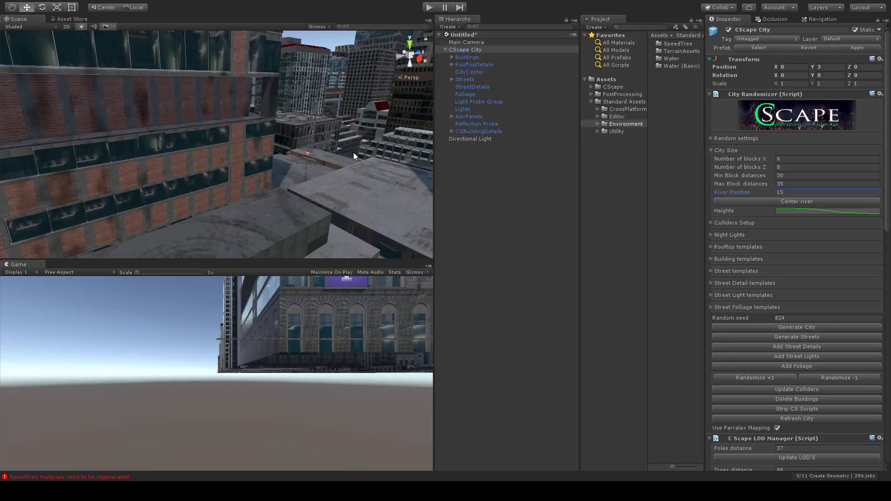
right_drag(353, 153, 401, 170)
scroll(398, 169, down, 5)
middle_drag(336, 168, 370, 186)
scroll(371, 186, up, 4)
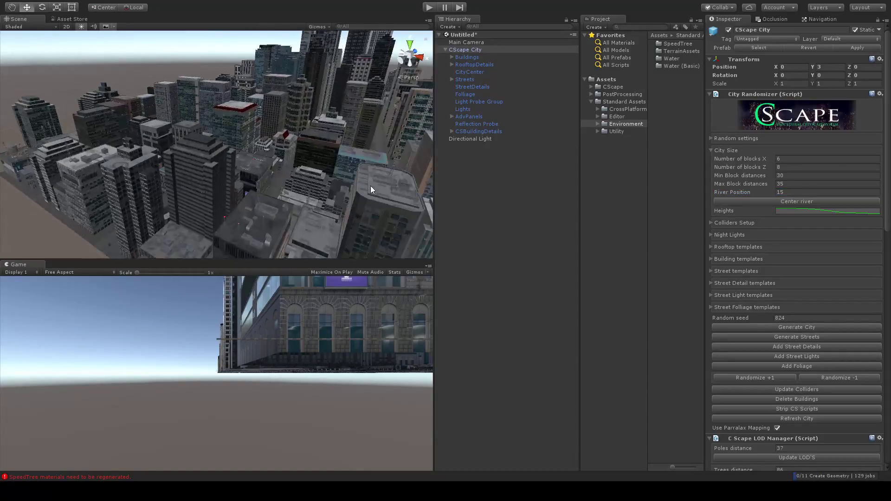
Center the river so River Position is 3, and generate the city again.
click(809, 202)
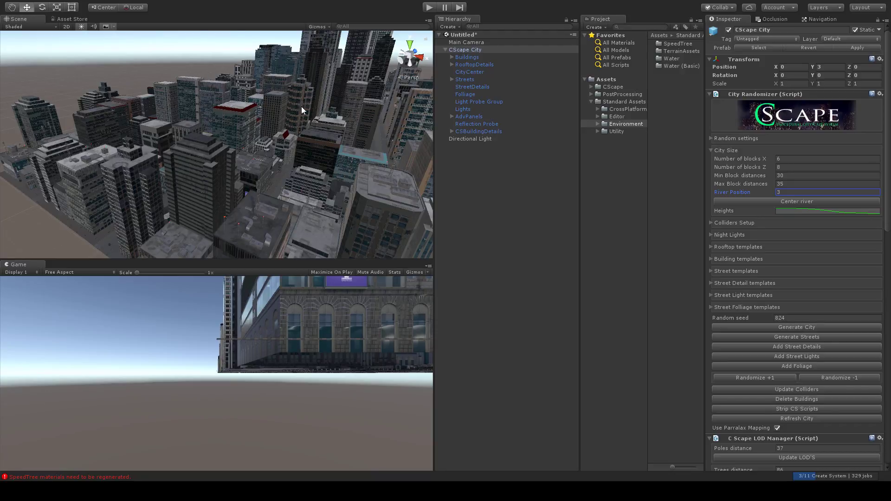
right_drag(302, 107, 268, 141)
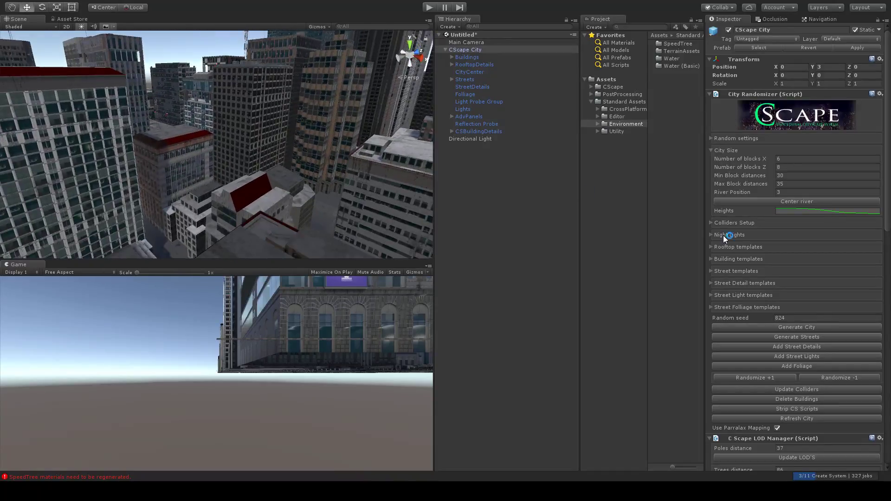
click(777, 328)
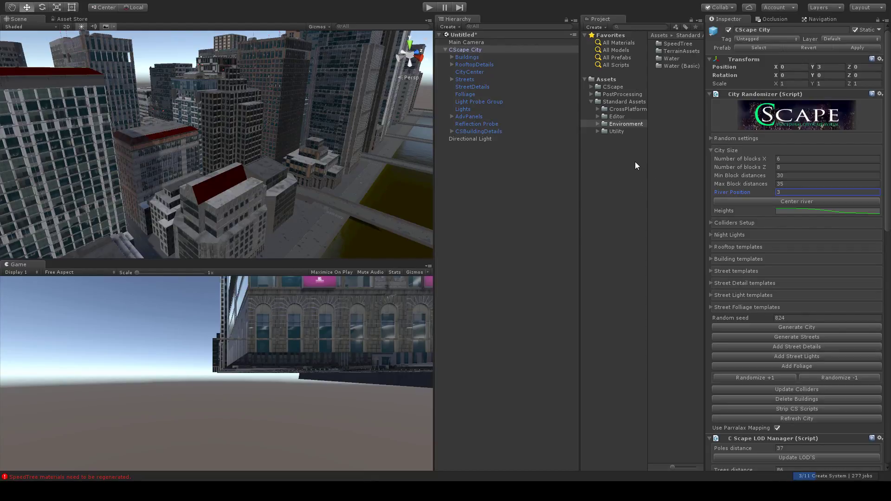
middle_drag(279, 142, 253, 132)
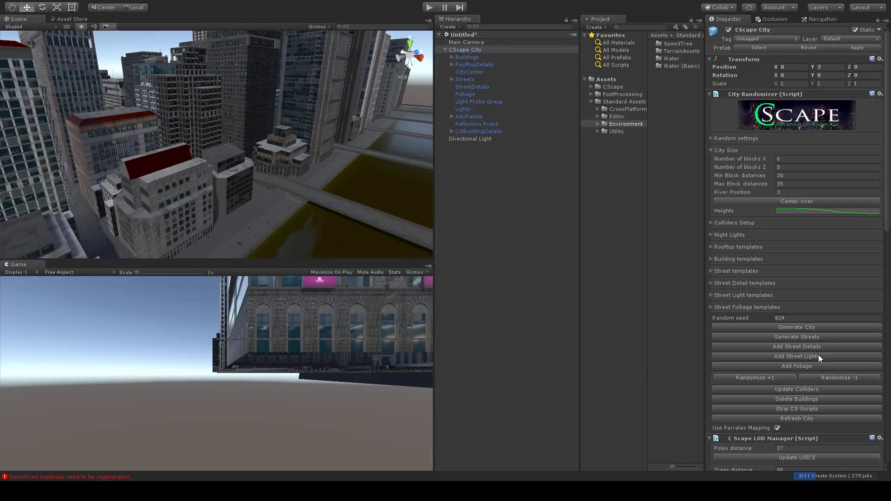
Examine the regenerated city along the riverbank, over the rooftops and down to the brick facade beside the curved tower.
click(765, 317)
middle_drag(278, 133, 297, 147)
right_drag(310, 146, 381, 143)
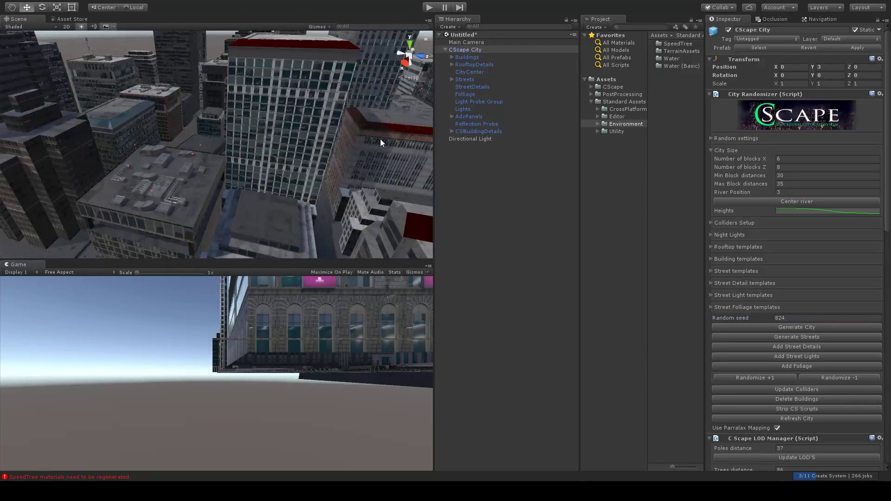
middle_drag(380, 141, 222, 136)
right_drag(300, 156, 175, 143)
mouse_move(231, 168)
middle_down()
mouse_move(232, 140)
mouse_move(244, 165)
middle_up()
right_drag(244, 165, 437, 123)
middle_drag(158, 144, 254, 147)
right_drag(255, 147, 361, 172)
scroll(271, 191, down, 5)
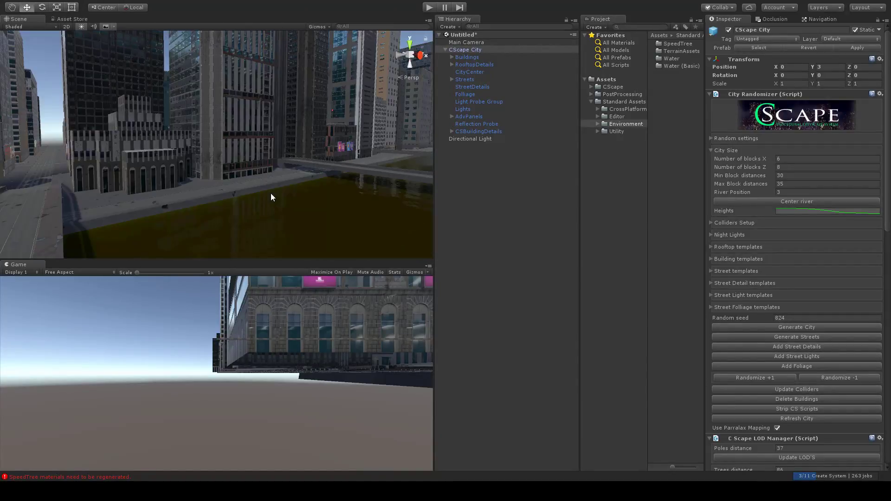
right_drag(271, 193, 299, 203)
scroll(302, 175, down, 6)
middle_drag(302, 175, 282, 172)
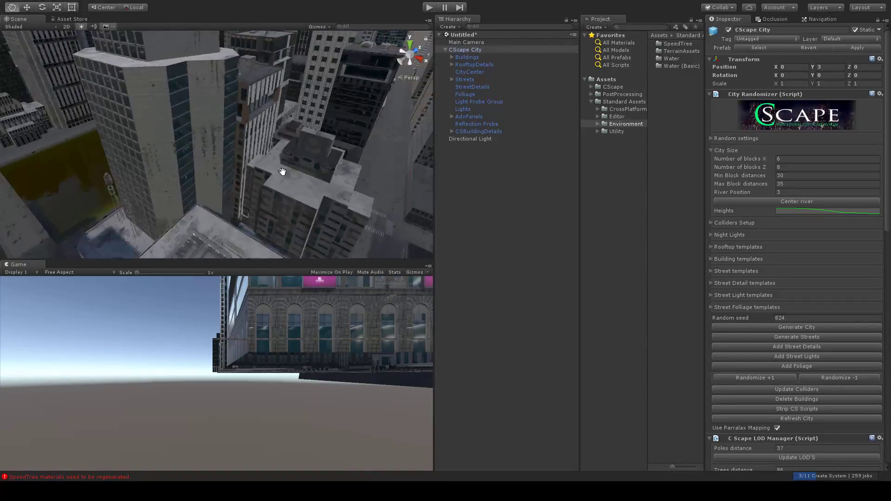
right_drag(282, 172, 233, 173)
middle_drag(232, 173, 334, 204)
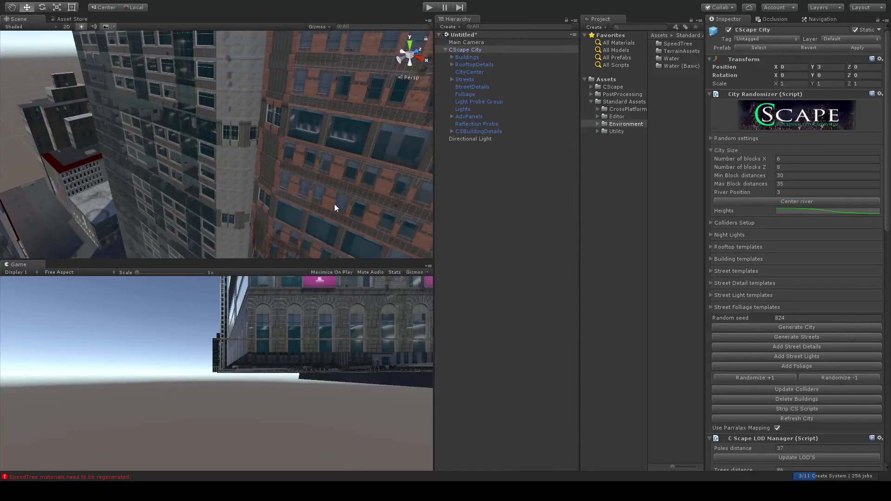
right_drag(336, 208, 275, 127)
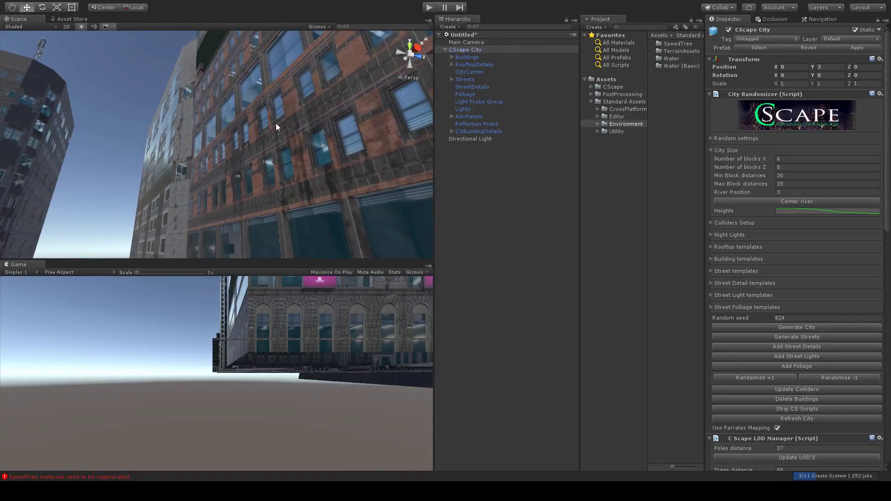
Select the brick building Section_10_Building_2 and examine its windows and facade close up from street level.
click(249, 134)
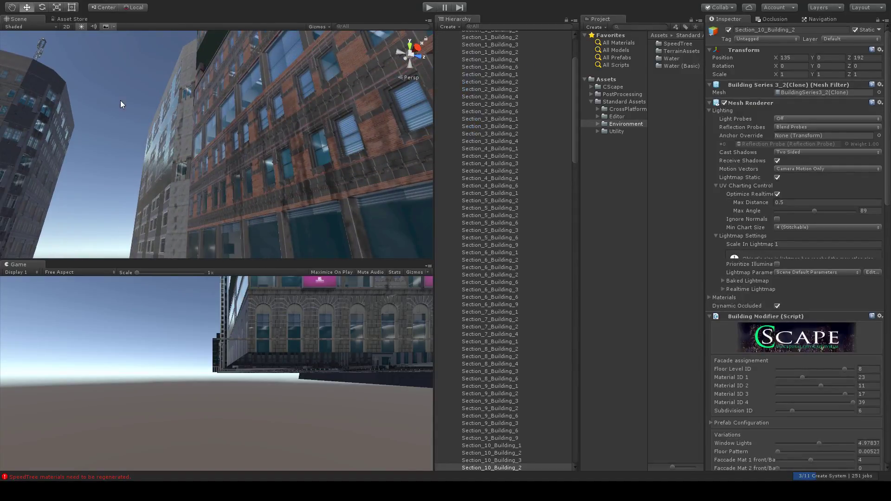
click(138, 173)
click(282, 162)
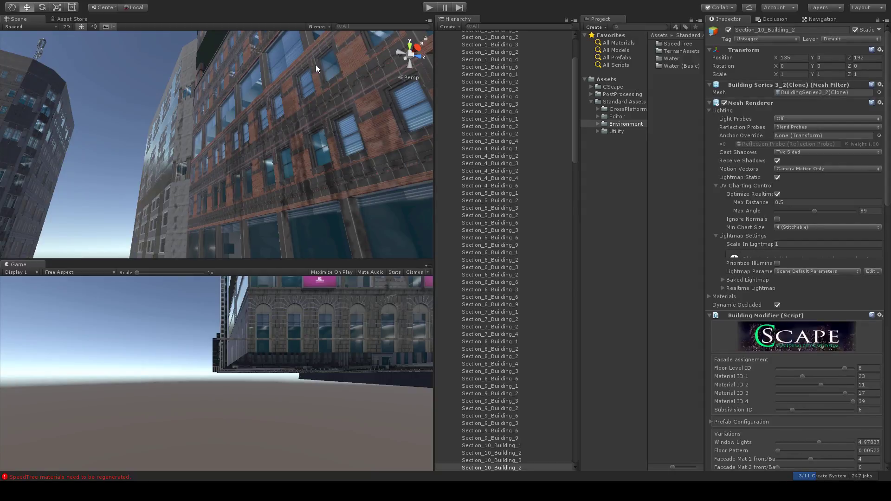
click(202, 139)
right_drag(202, 139, 303, 155)
middle_drag(303, 155, 313, 138)
right_drag(313, 137, 422, 127)
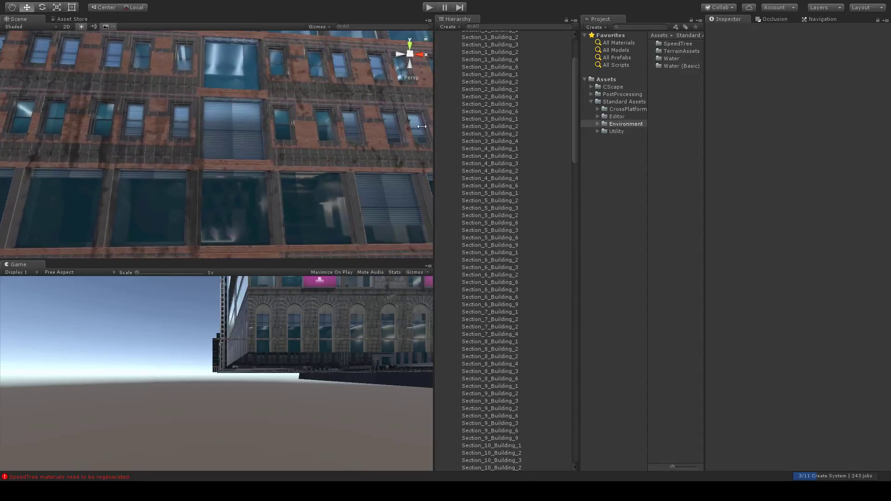
mouse_move(234, 139)
right_down()
mouse_move(333, 149)
mouse_move(252, 140)
right_up()
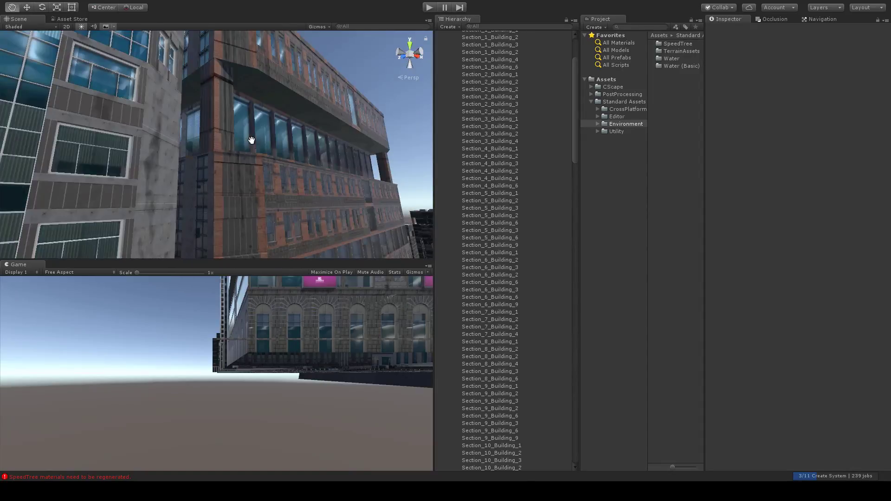
click(307, 141)
right_drag(308, 144, 302, 175)
click(269, 186)
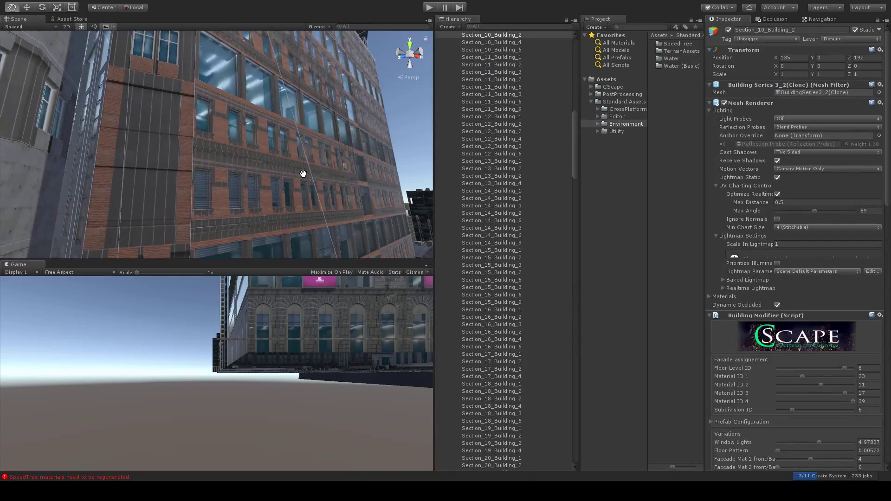
right_drag(239, 186, 272, 186)
key(Left)
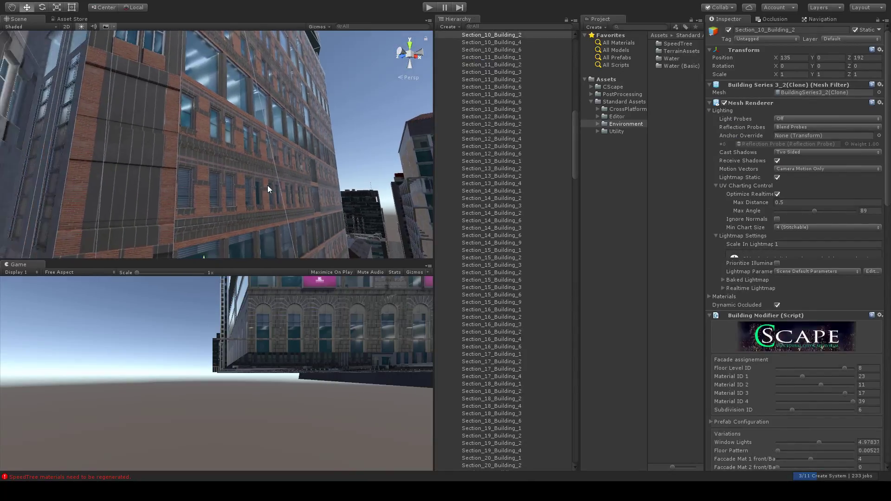
middle_drag(90, 143, 112, 143)
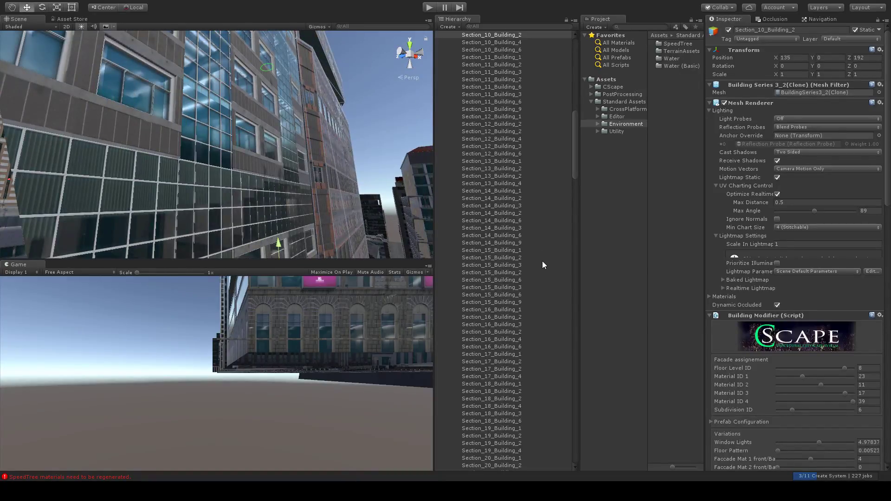
Expand the MegaCity1 material of Section_10_Building_2 and review its shader settings, including DepthScale and GlassColor.
scroll(738, 383, down, 15)
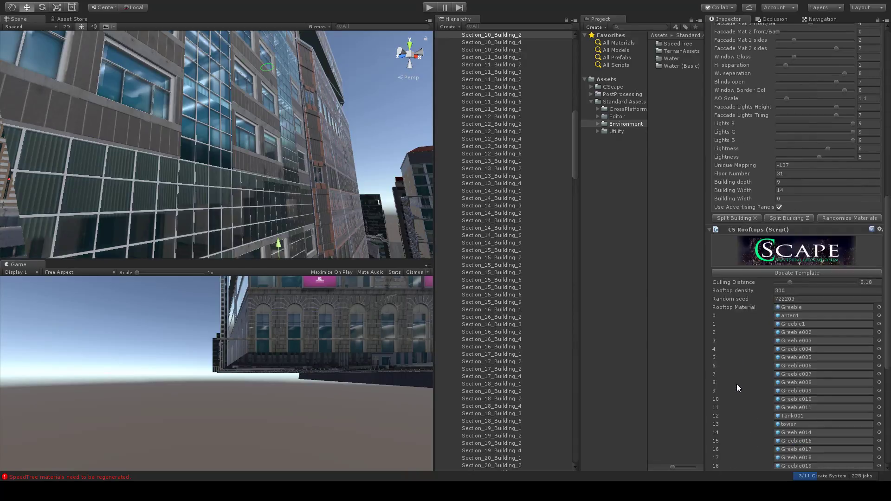
scroll(736, 383, down, 9)
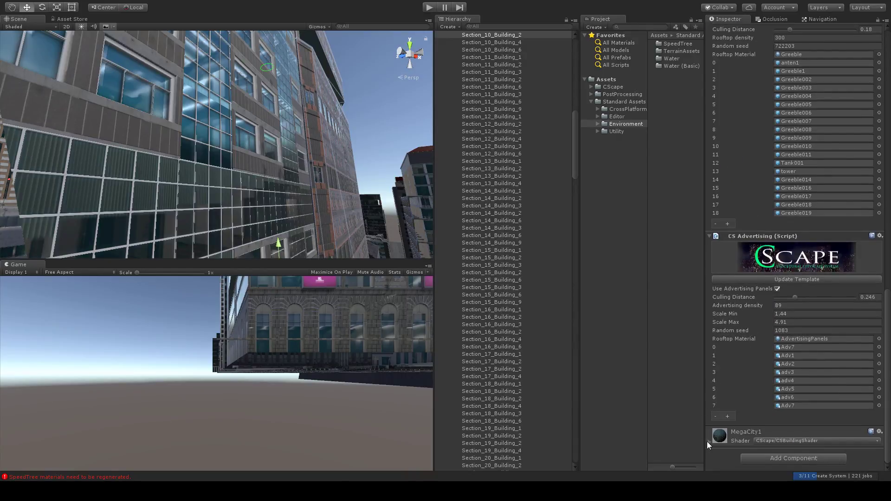
click(709, 441)
scroll(781, 305, down, 8)
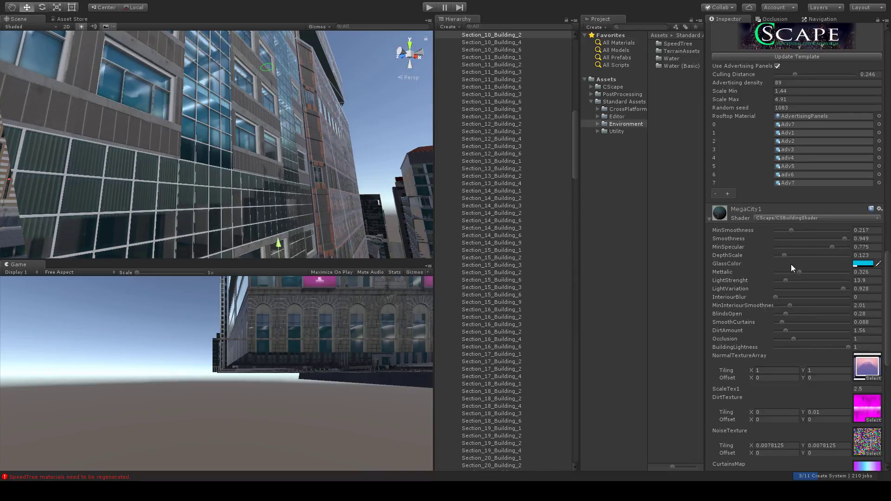
mouse_move(784, 255)
mouse_down()
mouse_move(815, 259)
mouse_move(774, 258)
mouse_move(790, 264)
mouse_up()
Survey the city from above and between the towers to compare how the facades look.
right_drag(219, 129, 292, 169)
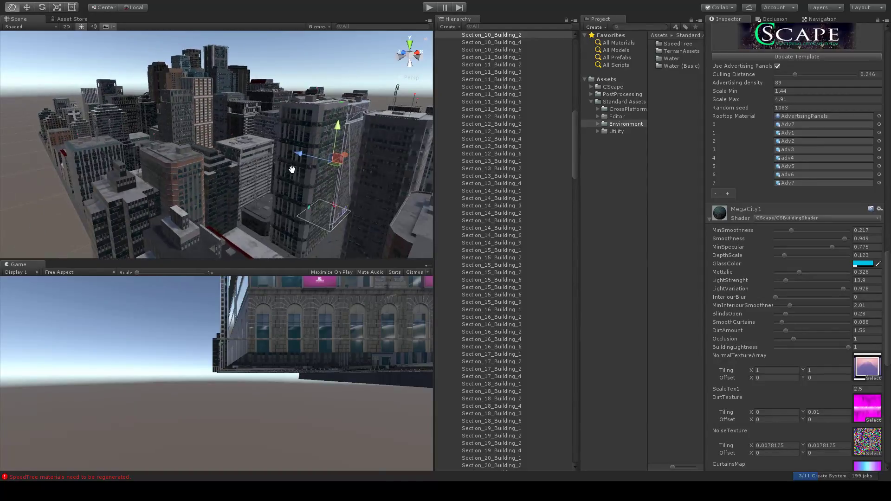
scroll(298, 169, up, 3)
middle_drag(292, 170, 227, 168)
right_drag(227, 168, 306, 162)
middle_drag(305, 162, 223, 163)
right_drag(223, 163, 338, 168)
middle_drag(151, 166, 258, 173)
right_drag(258, 172, 233, 151)
scroll(233, 151, up, 3)
mouse_move(233, 152)
middle_down()
mouse_move(217, 149)
mouse_move(226, 156)
middle_up()
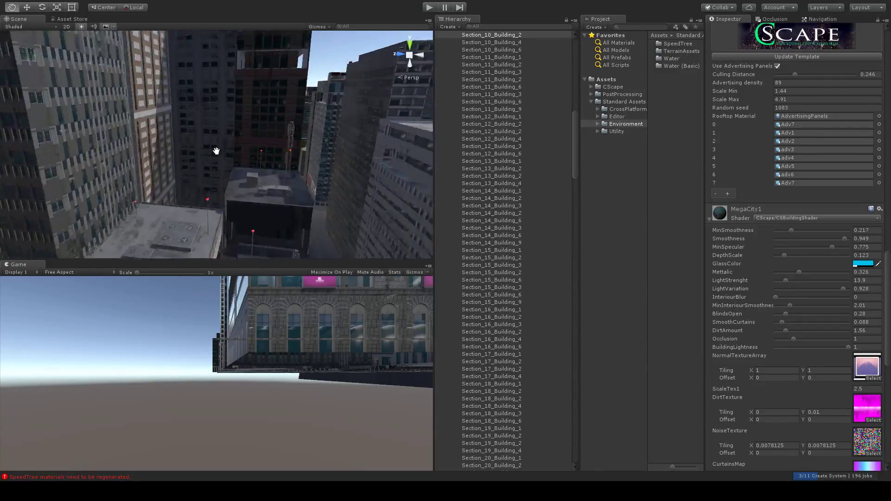
right_drag(227, 156, 198, 149)
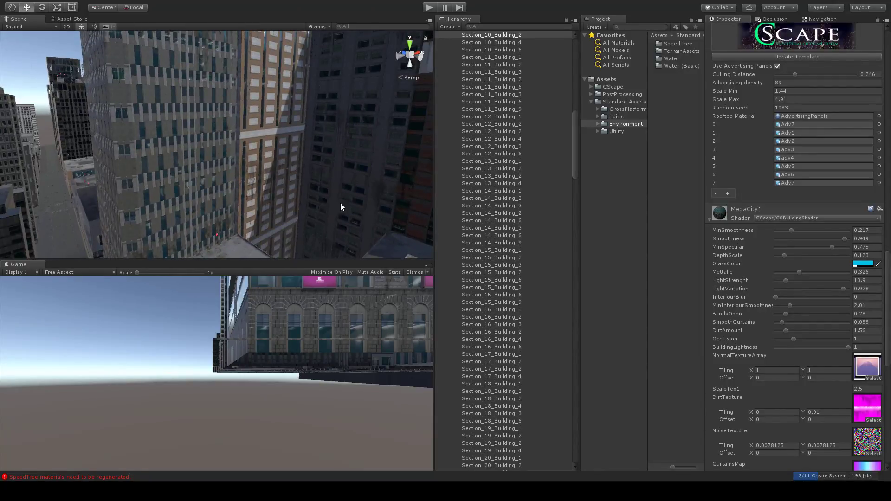
Select neighbouring Section_11 towers one after another to compare their MegaCity1 material, ending on Section_11_Building_3.
click(180, 174)
click(251, 135)
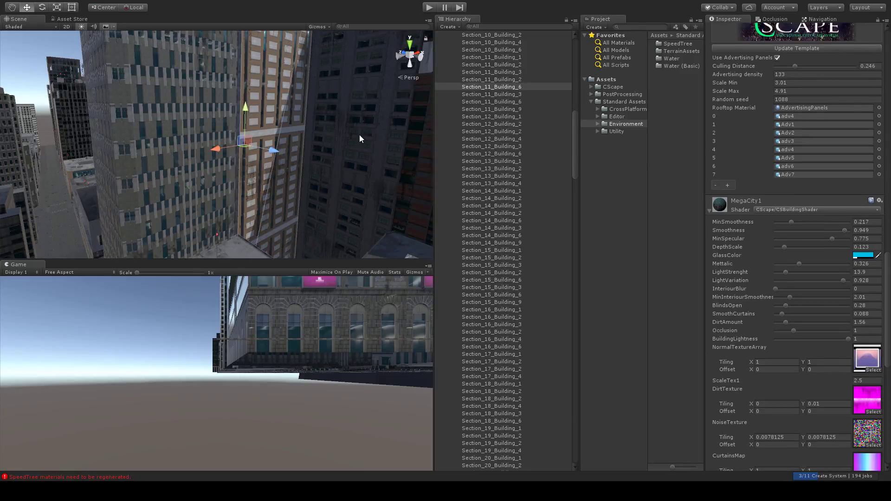
click(364, 134)
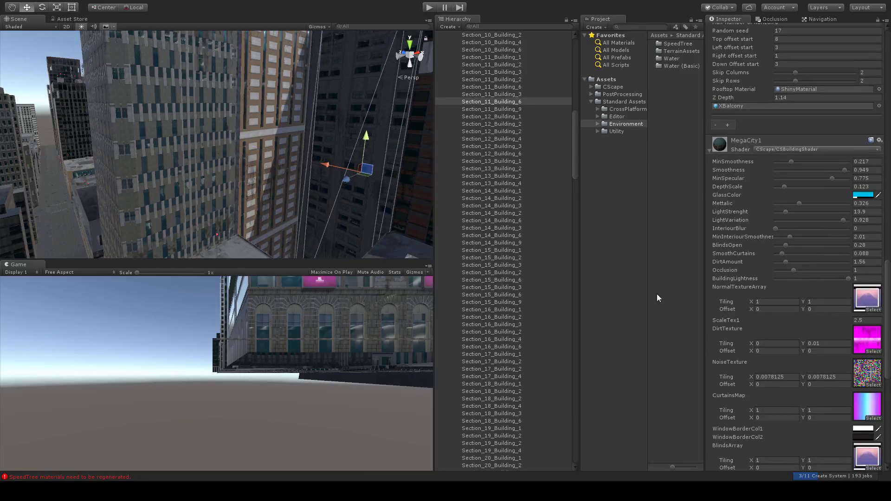
scroll(715, 306, up, 1)
click(200, 167)
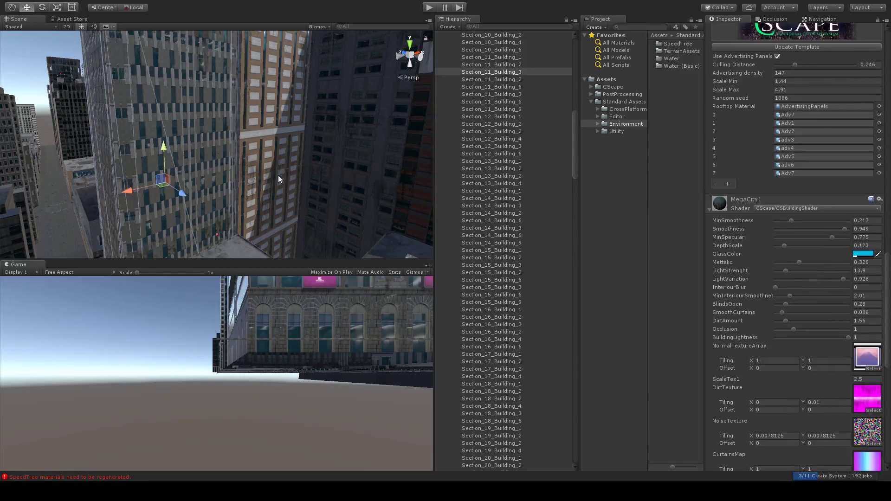
Inspect the facade of Section_11_Building_3 up close and review its CS Rooftops, CS Advertising and MegaCity1 settings.
middle_drag(278, 175, 287, 178)
scroll(283, 181, up, 4)
scroll(713, 261, up, 1)
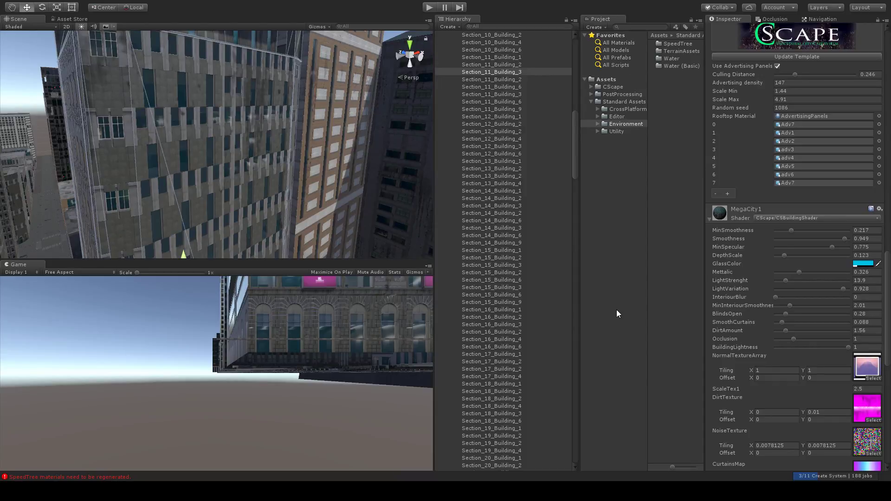
scroll(766, 213, up, 14)
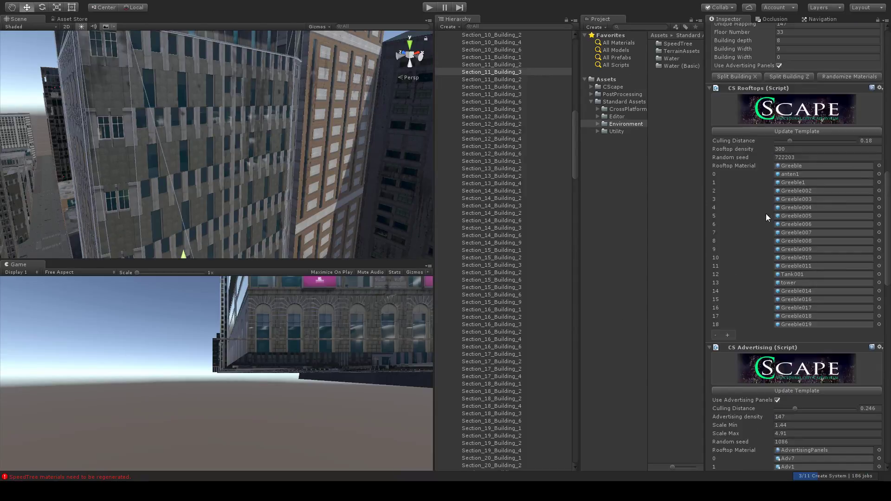
scroll(766, 214, down, 12)
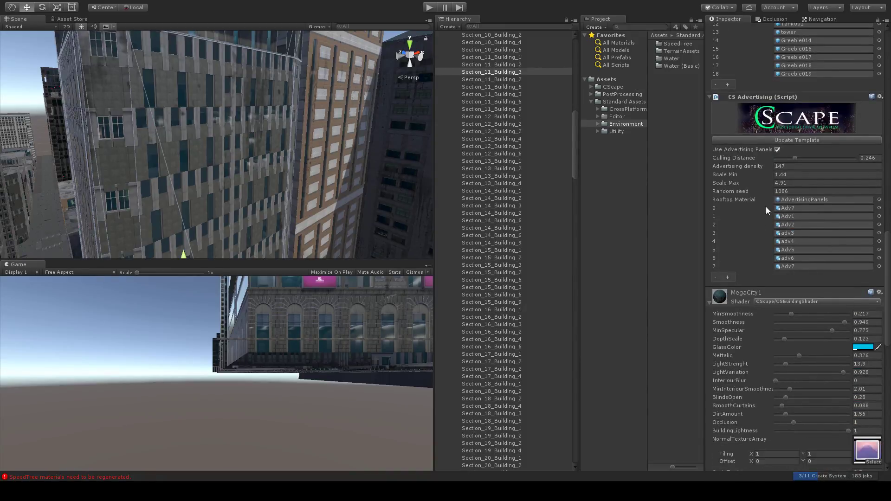
Set Section_11_Building_3's Faccade Mat 1 front/back to 7.16, Mat 2 front/back to 0 and Mat 1 sides to 1.44.
scroll(776, 165, up, 10)
scroll(770, 154, up, 3)
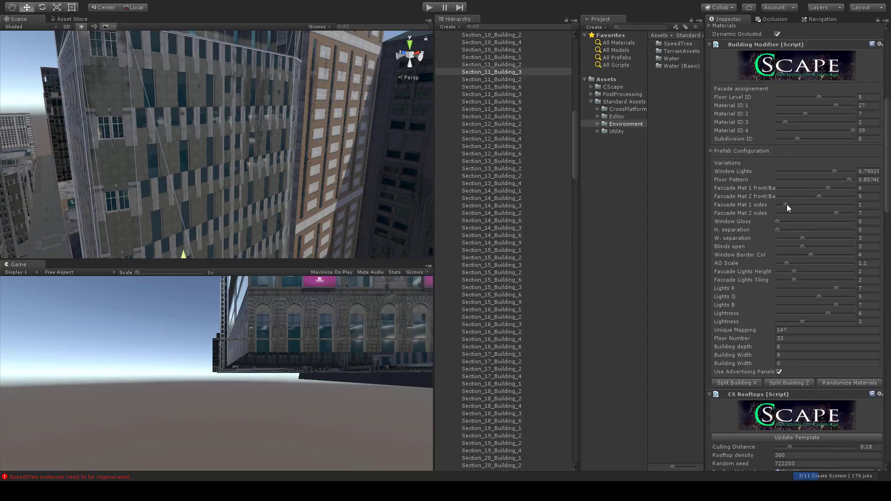
mouse_move(787, 204)
mouse_down()
mouse_move(834, 201)
mouse_move(794, 201)
mouse_up()
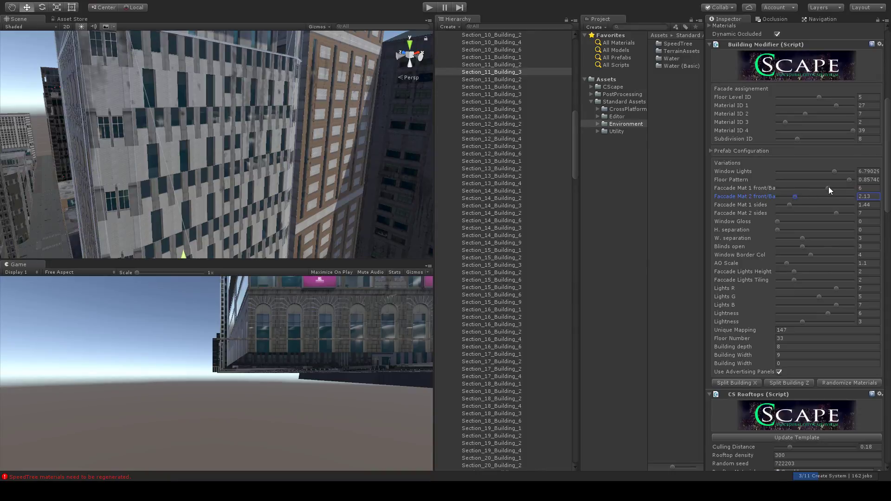
mouse_move(829, 187)
mouse_down()
mouse_move(768, 196)
mouse_move(782, 188)
mouse_move(839, 190)
mouse_up()
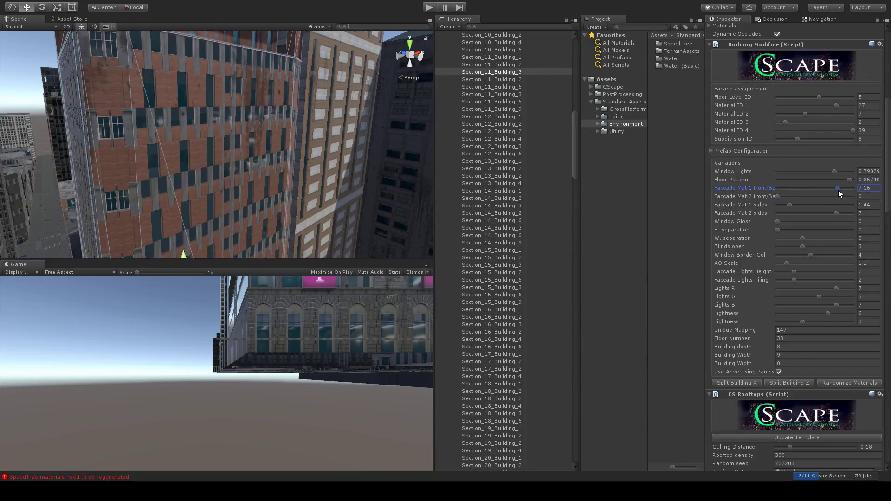
Assign Material IDs 1 to 4 of Section_11_Building_3 as 23, 12, 5 and 37, with Subdivision ID 15.
click(835, 171)
click(819, 97)
drag(836, 107, 807, 123)
middle_drag(128, 174, 159, 174)
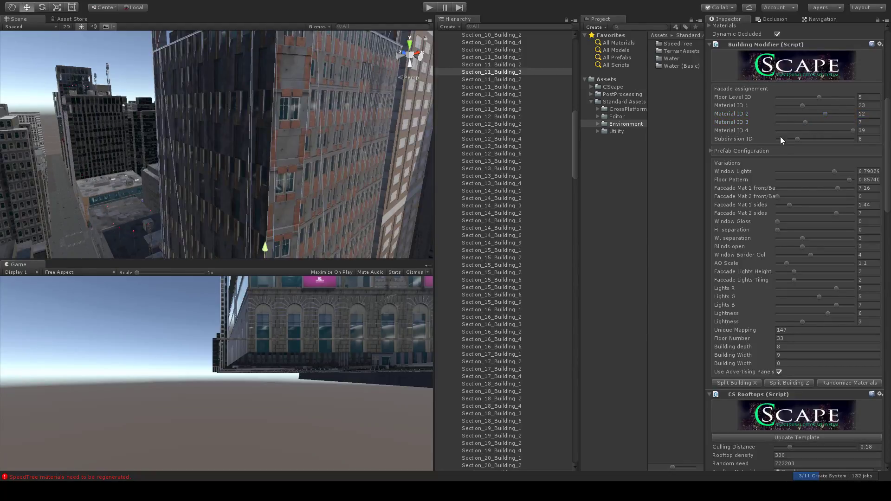
drag(804, 121, 815, 140)
Set Section_11_Building_3's Faccade Mat 1 sides to 2.05, H. separation to 2.26 and W. separation to 7.68.
middle_drag(323, 149, 337, 190)
right_drag(337, 190, 288, 128)
middle_drag(288, 128, 288, 122)
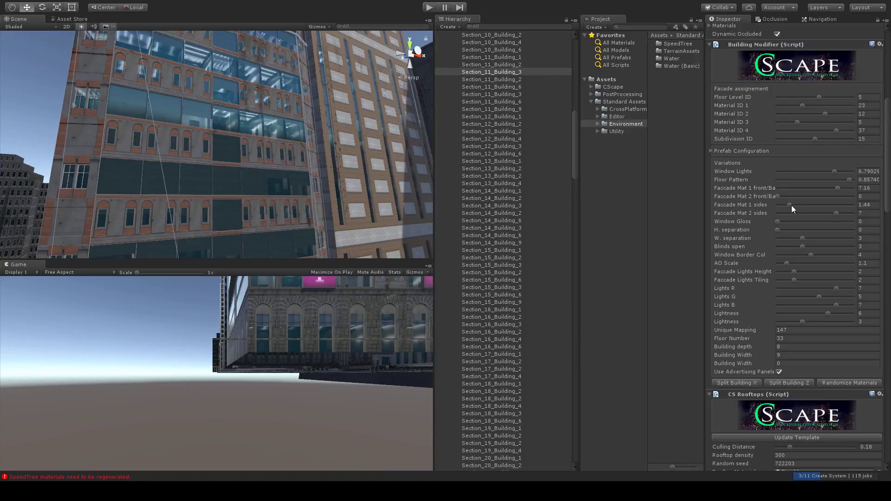
mouse_move(792, 206)
mouse_down()
mouse_move(807, 207)
mouse_move(797, 209)
mouse_up()
mouse_move(779, 229)
mouse_down()
mouse_move(830, 241)
mouse_move(796, 231)
mouse_up()
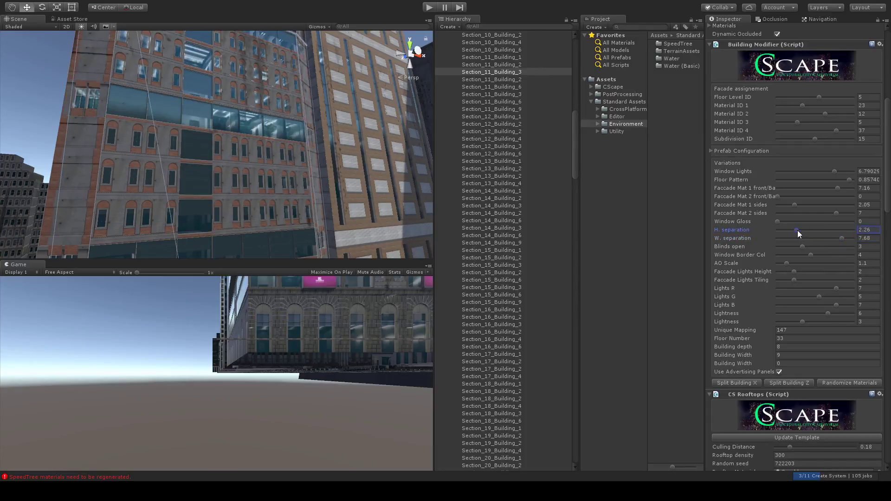
Examine the arched windows, brickwork and glazed floors of Section_11_Building_3 up close and from a distance.
middle_drag(236, 132, 251, 133)
right_drag(279, 183, 262, 132)
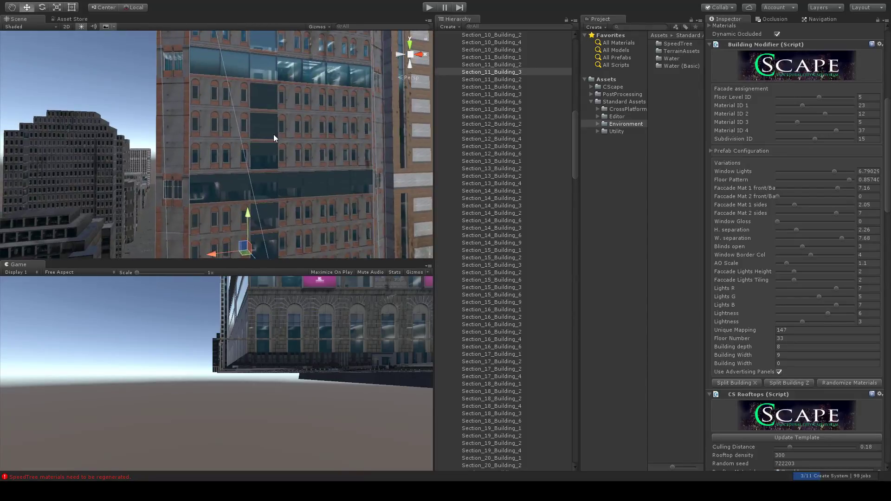
middle_drag(234, 120, 273, 127)
middle_drag(332, 116, 200, 116)
scroll(325, 120, up, 5)
middle_drag(357, 120, 325, 126)
mouse_move(325, 127)
right_down()
mouse_move(303, 144)
mouse_move(325, 132)
right_up()
middle_drag(325, 132, 315, 130)
scroll(314, 130, down, 2)
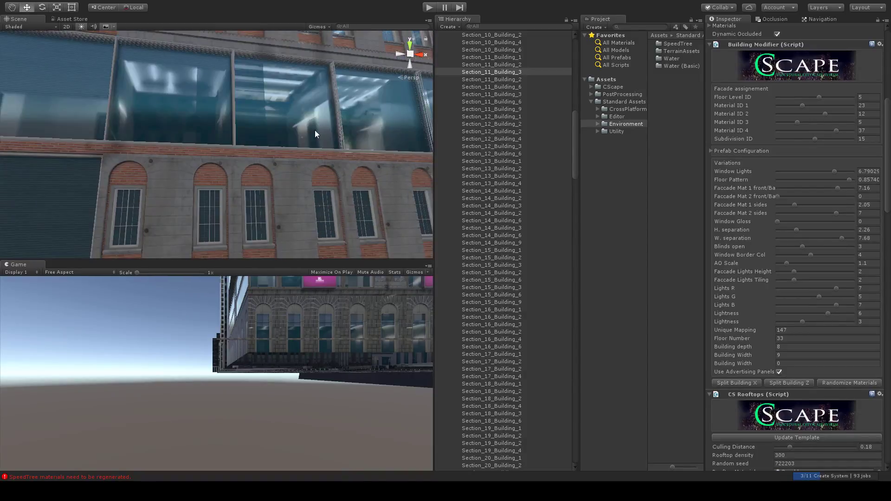
right_drag(315, 130, 345, 141)
scroll(344, 141, down, 6)
scroll(251, 148, up, 3)
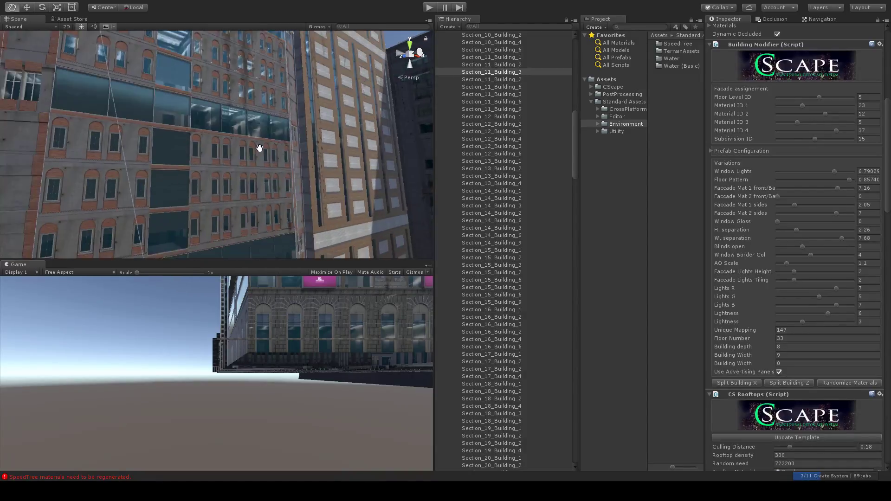
Inspect the glazed grid facade of the neighbouring tower and its window interiors from several angles.
middle_drag(259, 149, 275, 148)
right_drag(275, 147, 91, 180)
mouse_move(272, 141)
middle_down()
mouse_move(284, 148)
mouse_move(271, 129)
middle_up()
right_drag(279, 160, 280, 134)
middle_drag(289, 151, 289, 148)
right_drag(288, 148, 253, 155)
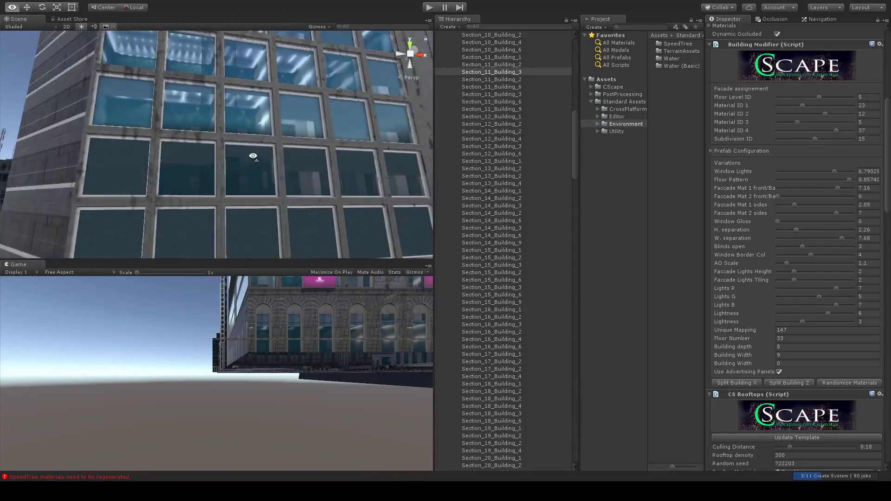
middle_drag(253, 155, 324, 124)
right_drag(324, 124, 277, 143)
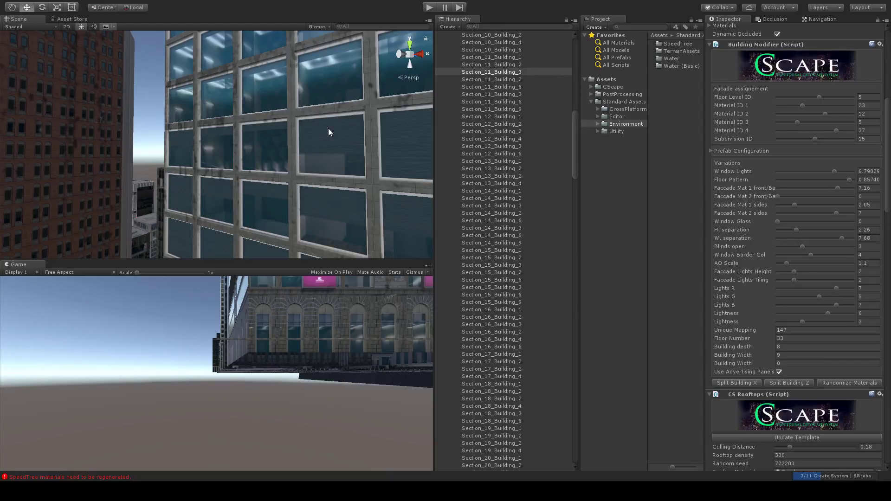
Select Section_20_Building_3 and set its Floor Level ID to 7 and Material IDs 1, 2 and 3 to 23, 11 and 14.
scroll(762, 146, up, 6)
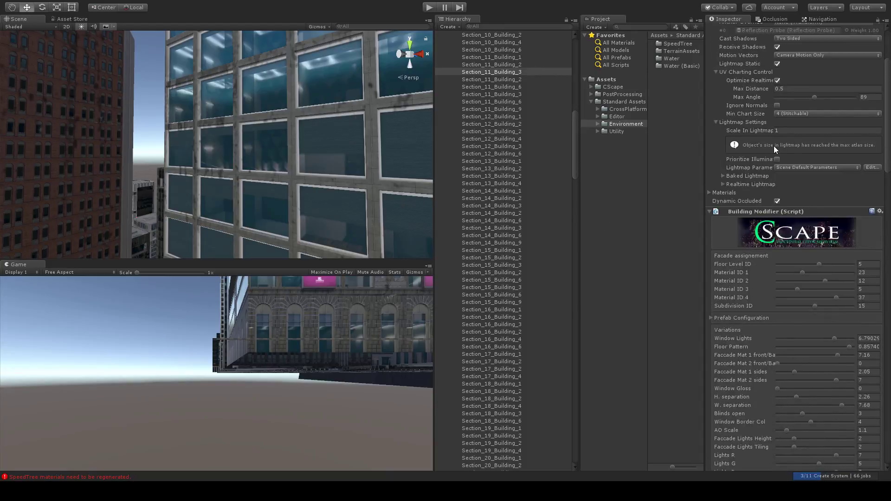
scroll(774, 146, down, 4)
right_drag(261, 135, 286, 127)
click(372, 172)
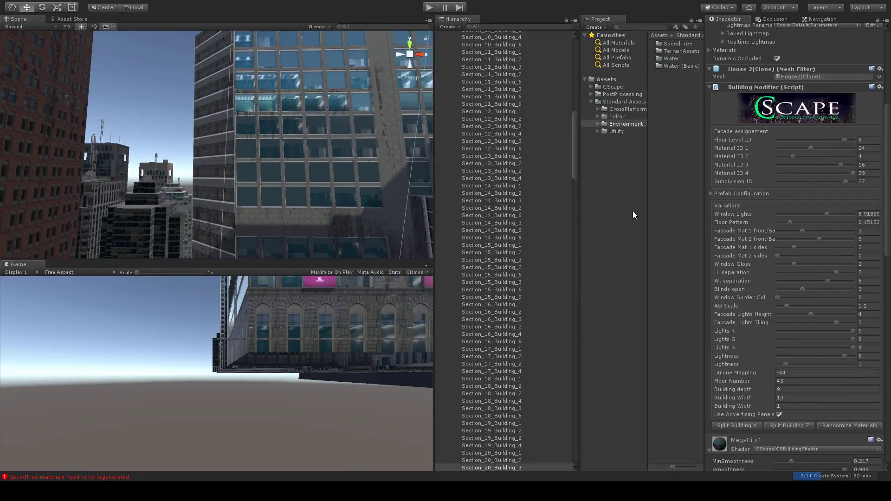
scroll(874, 159, up, 1)
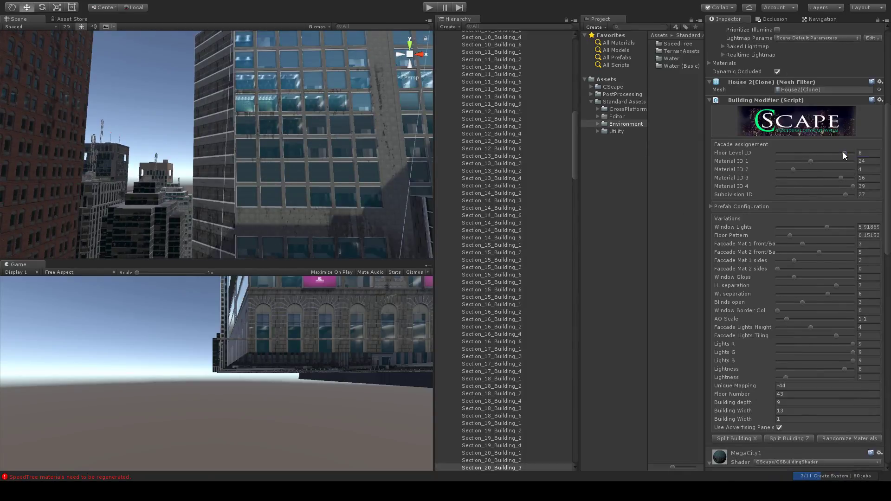
drag(843, 152, 830, 178)
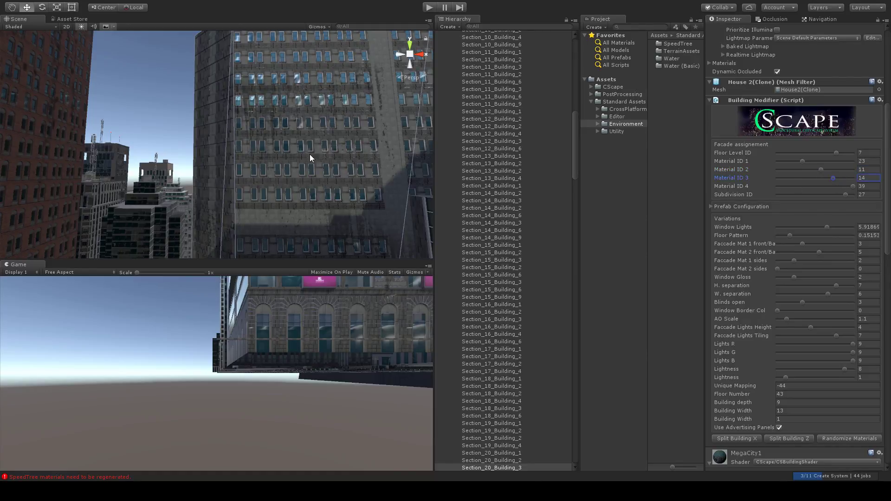
Select Section_21_Building_1, the street-corner building with the Sparkle Soda advert, and set its Floor Level ID to 0.
middle_drag(310, 154, 383, 117)
middle_drag(344, 181, 330, 80)
mouse_move(302, 149)
middle_down()
mouse_move(314, 114)
mouse_move(306, 147)
mouse_move(288, 141)
middle_up()
scroll(312, 121, up, 3)
scroll(285, 141, up, 3)
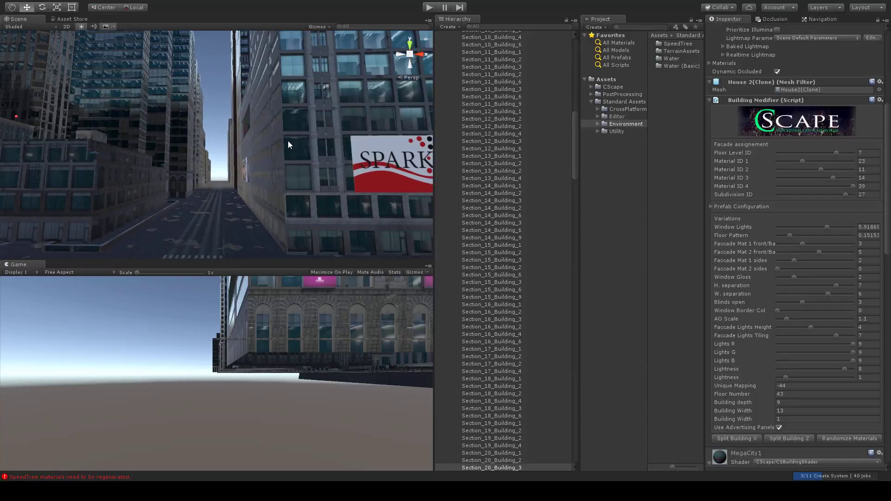
right_drag(288, 140, 318, 158)
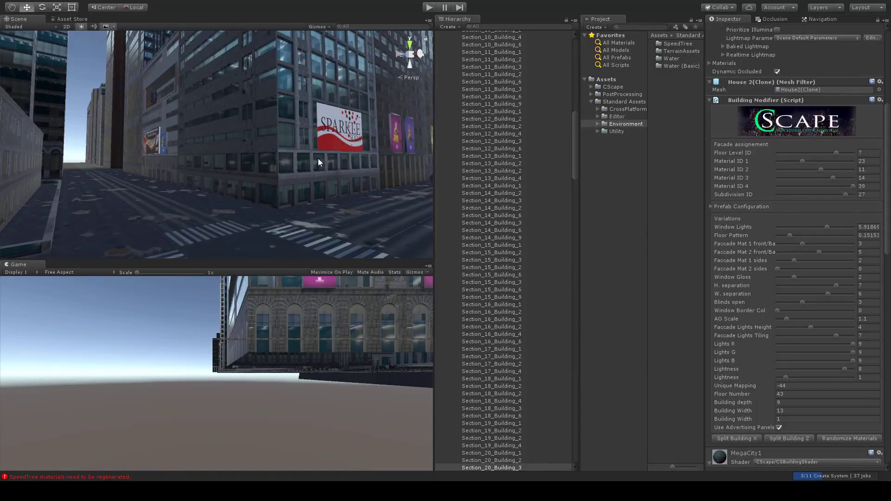
click(289, 146)
scroll(346, 167, up, 4)
middle_drag(342, 163, 338, 166)
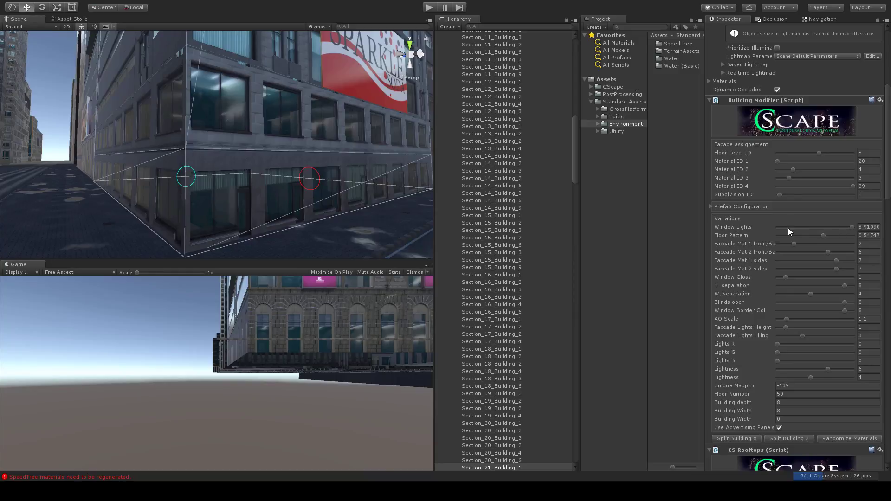
mouse_move(781, 195)
mouse_down()
mouse_move(800, 196)
mouse_move(781, 196)
mouse_up()
drag(818, 152, 776, 155)
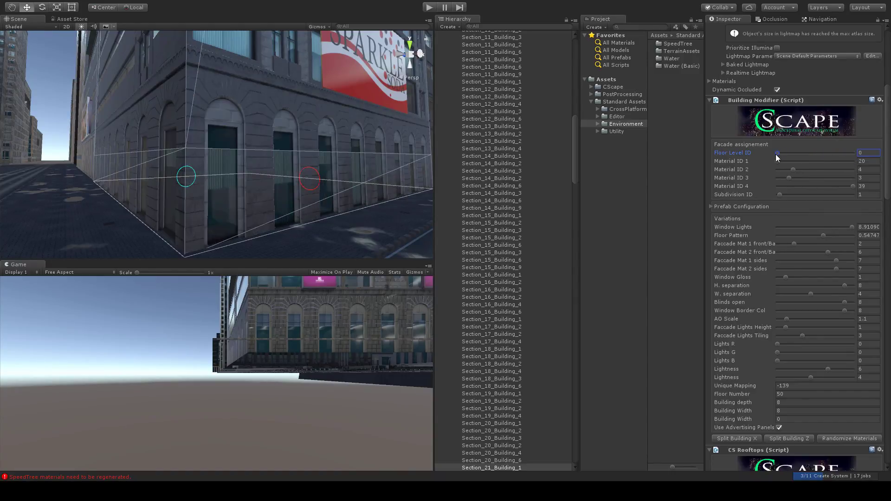
Set Section_21_Building_1's Subdivision ID to 2 and Material ID 3 to 7.
middle_drag(358, 61, 356, 89)
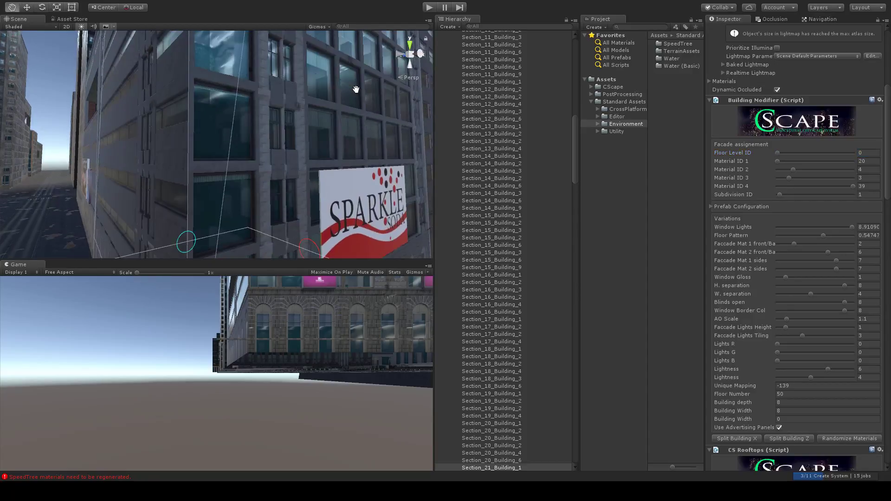
middle_drag(356, 146, 355, 113)
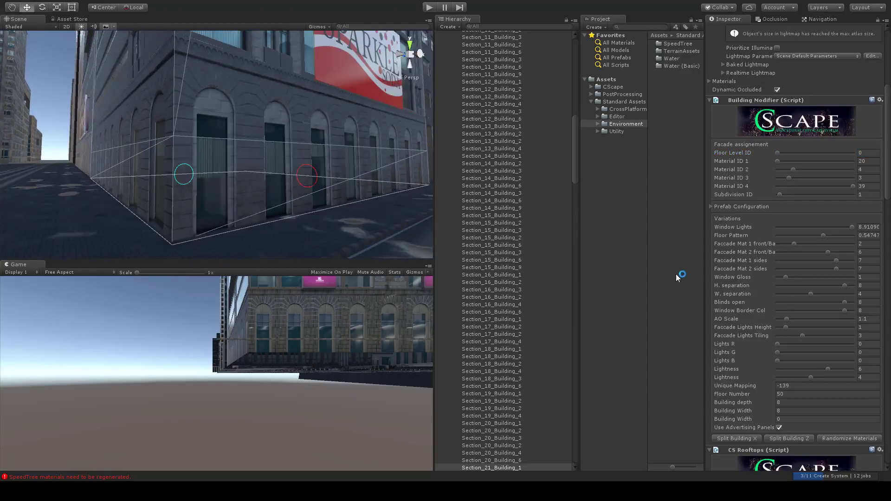
click(782, 195)
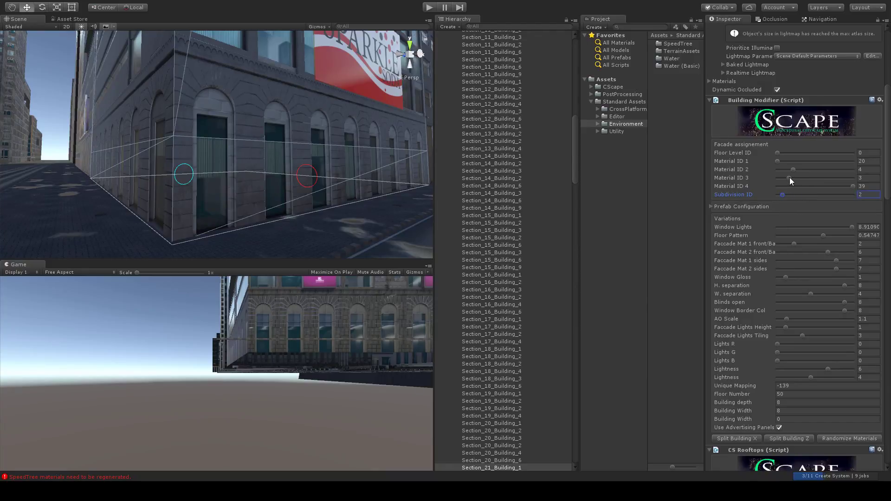
mouse_move(790, 178)
mouse_down()
mouse_move(815, 180)
mouse_move(804, 180)
mouse_up()
Survey the rooftops, facades and streets around Section_21_Building_1 from between and above the towers.
middle_drag(208, 97, 314, 149)
alt+drag(314, 148, 174, 162)
scroll(212, 155, down, 8)
middle_drag(214, 154, 290, 139)
scroll(236, 154, up, 5)
alt+drag(236, 154, 261, 155)
middle_drag(261, 155, 382, 167)
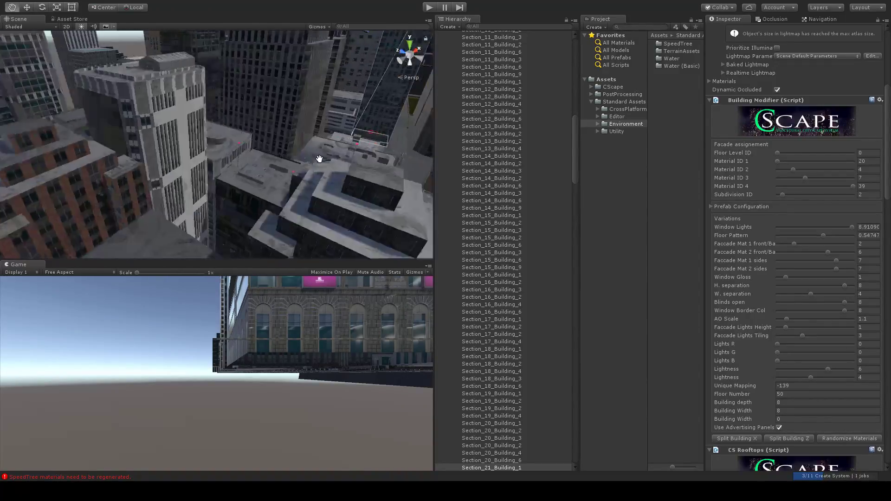
scroll(245, 119, up, 3)
alt+drag(245, 119, 269, 97)
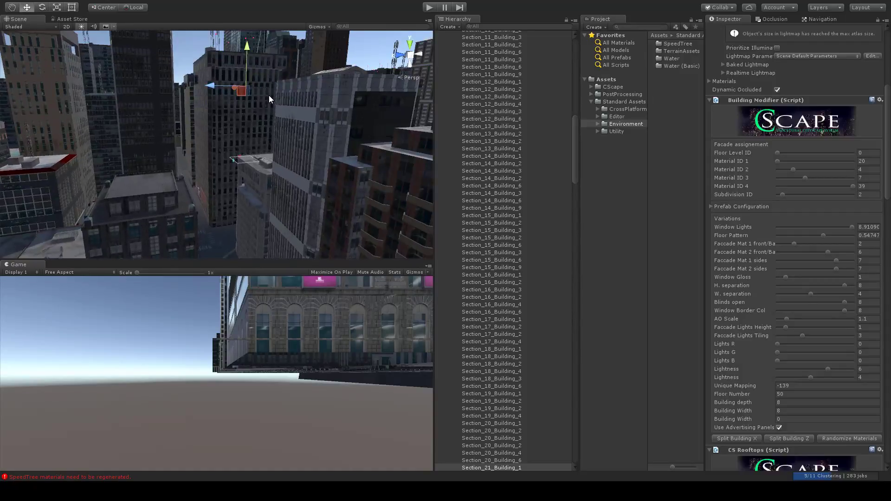
middle_drag(269, 96, 314, 165)
scroll(313, 166, down, 5)
alt+drag(191, 127, 248, 205)
middle_drag(249, 205, 260, 169)
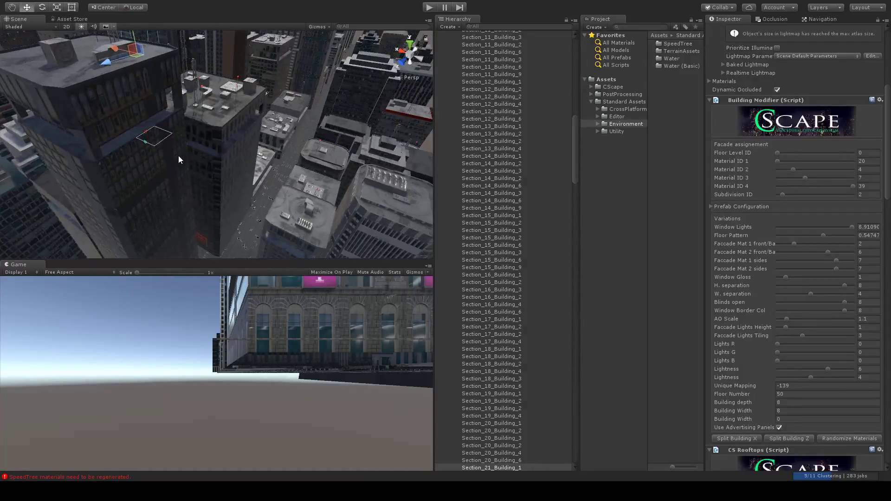
Review the whole city layout from high above, comparing the wide overview with closer views of the central blocks.
scroll(268, 150, down, 5)
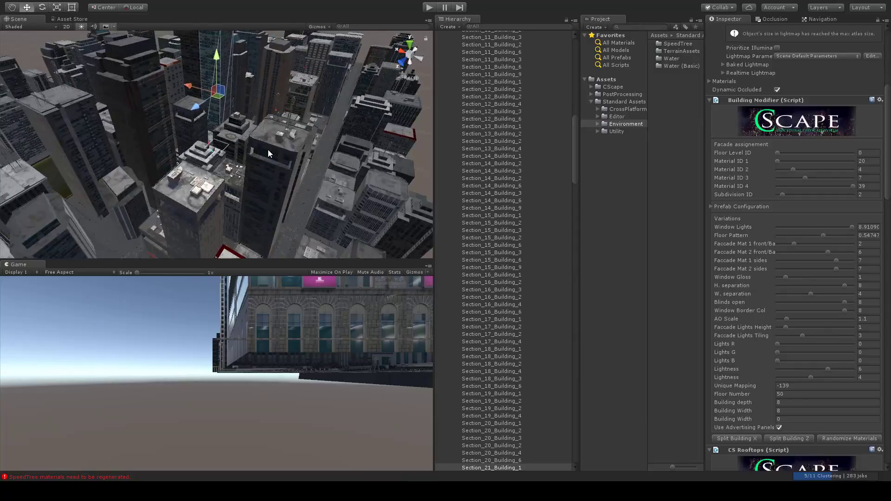
scroll(280, 160, down, 4)
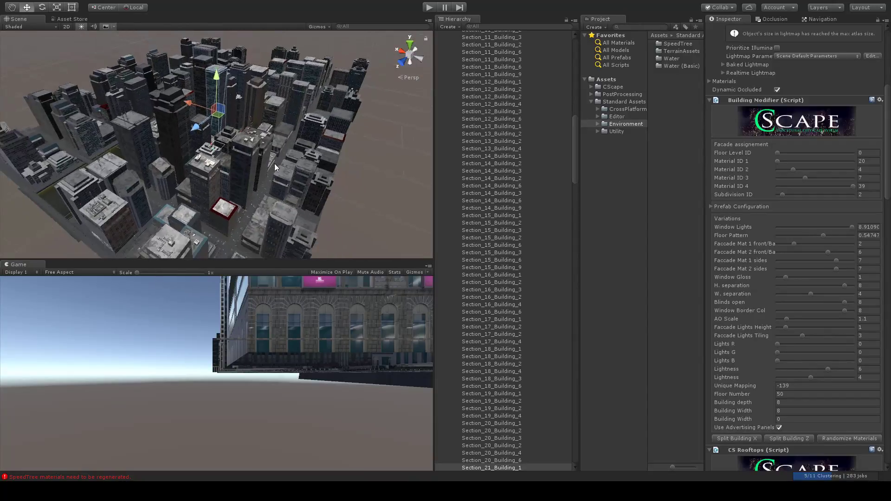
scroll(274, 164, down, 8)
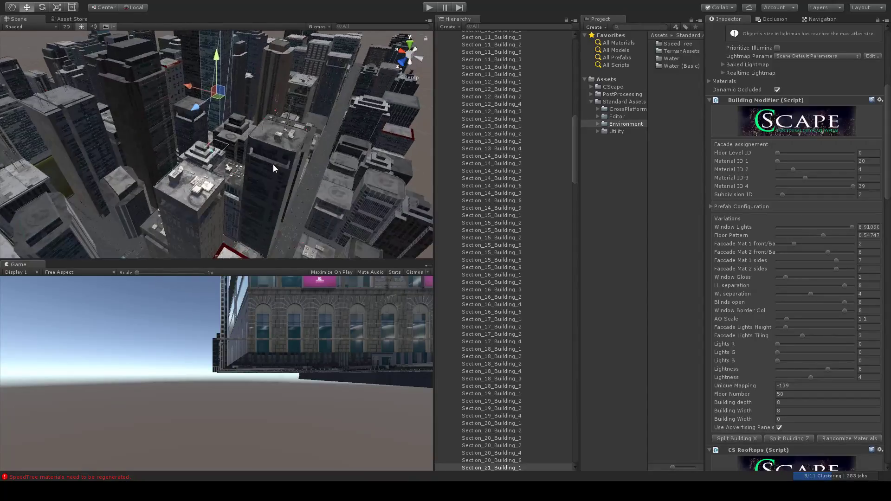
scroll(273, 165, up, 8)
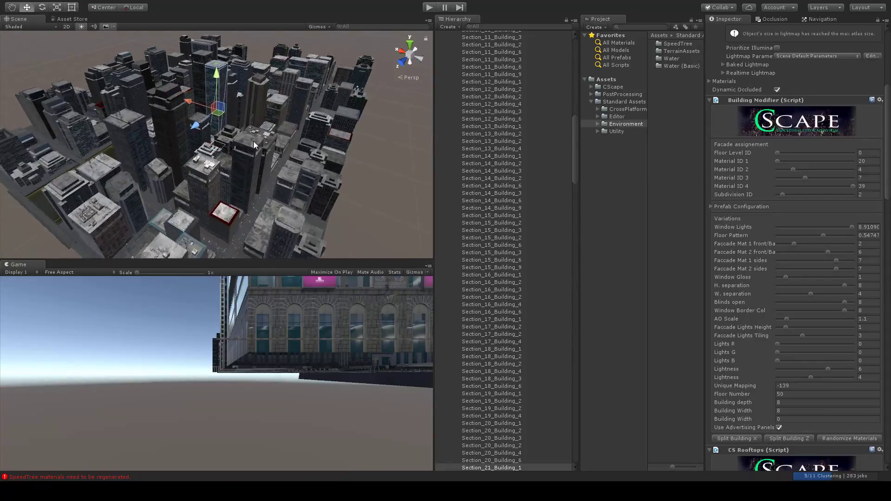
scroll(260, 137, up, 2)
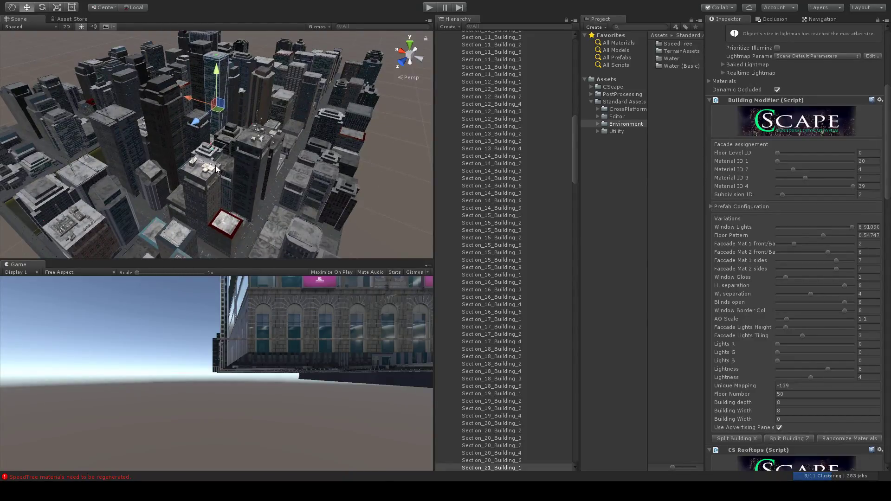
scroll(238, 173, down, 5)
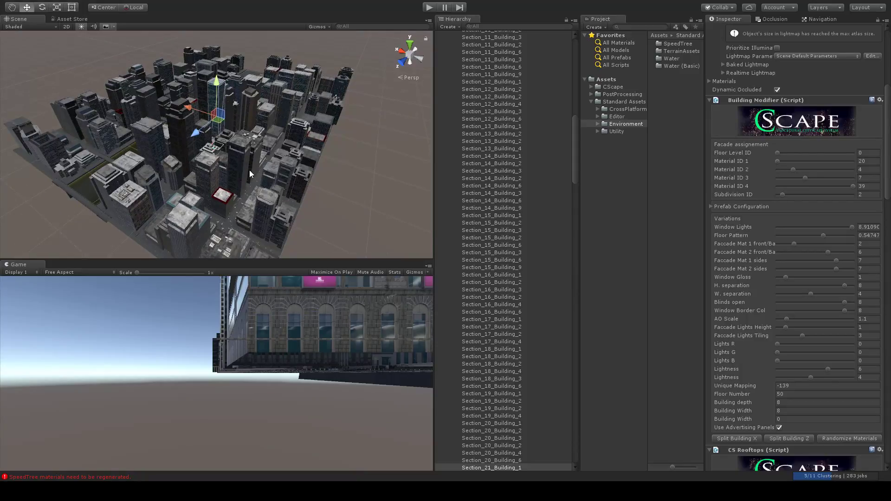
scroll(250, 170, up, 5)
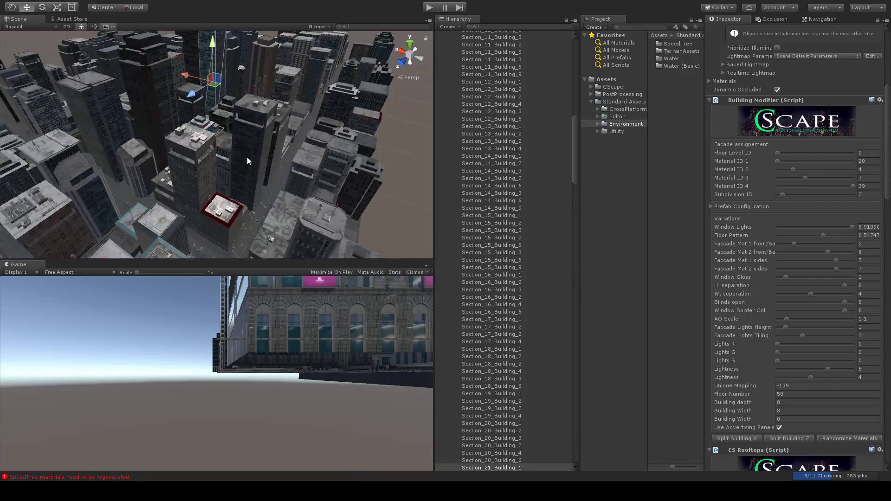
Collapse the Buildings and RooftopDetails groups and select the CScape City object to access its city-wide settings.
drag(575, 148, 530, 46)
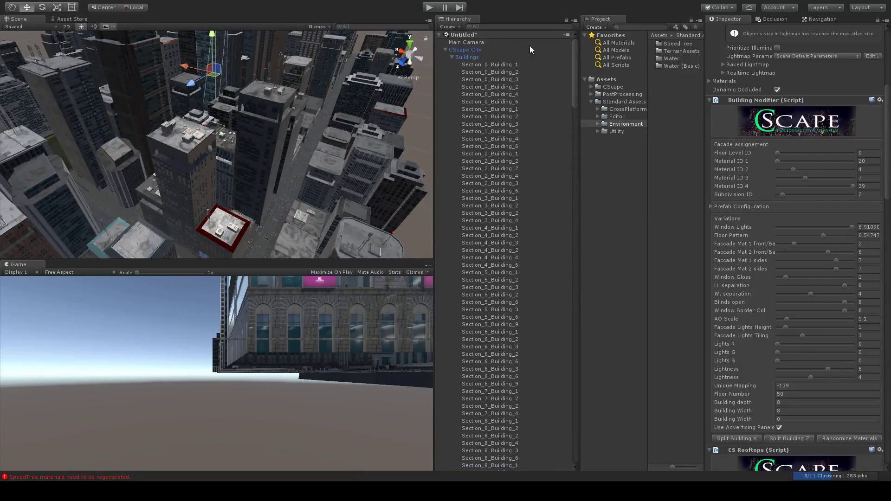
click(451, 57)
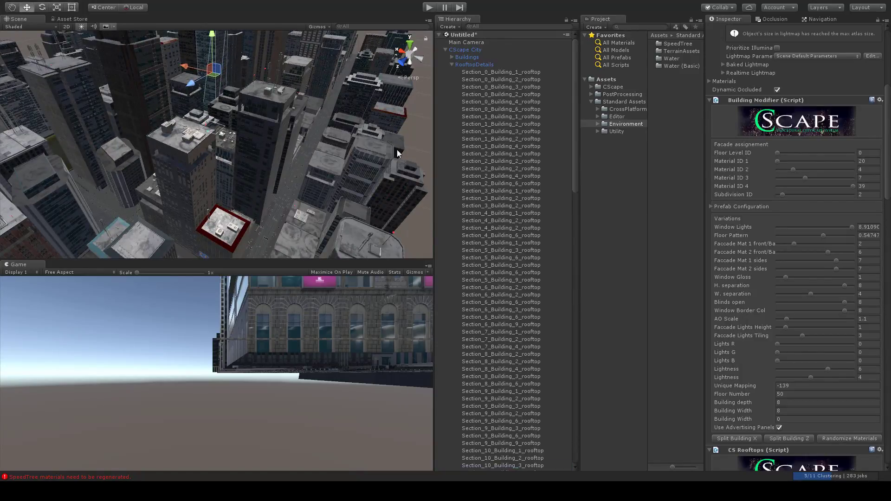
click(451, 65)
click(461, 49)
middle_drag(143, 155, 190, 150)
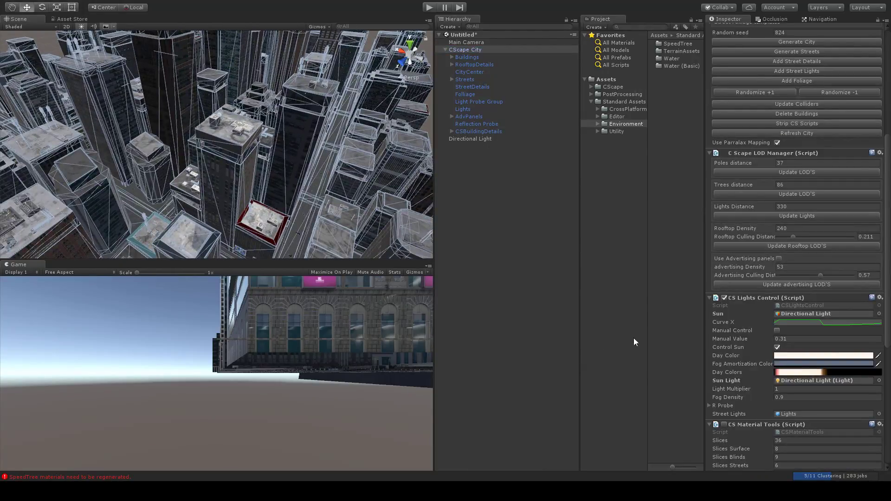
Set the Rooftop Density in the CScape LOD Manager to 154 and update the rooftop LODs.
scroll(724, 376, down, 10)
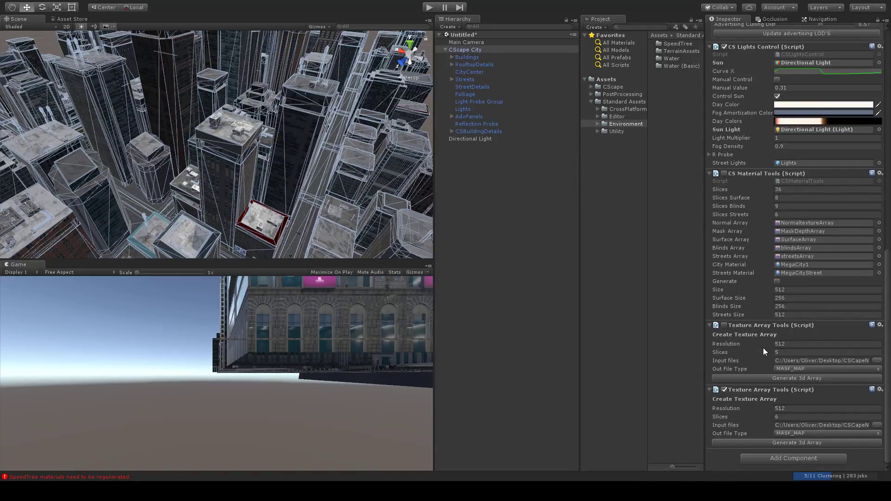
scroll(759, 347, up, 11)
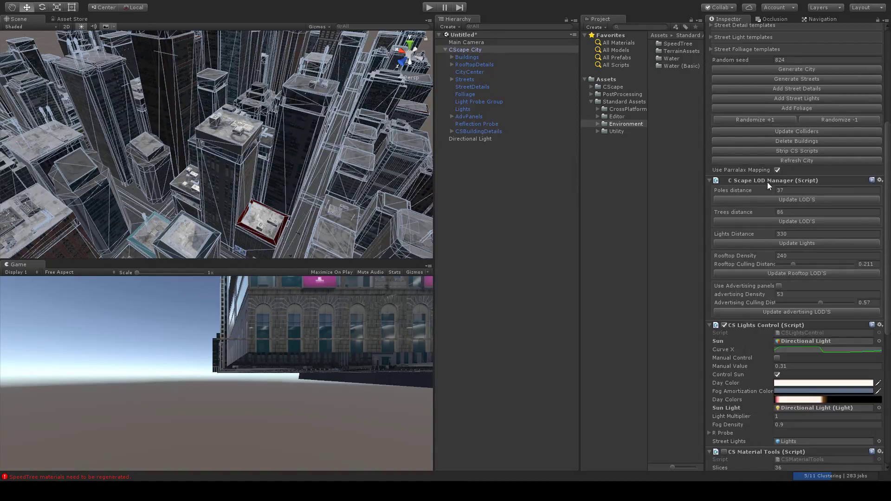
scroll(770, 161, up, 3)
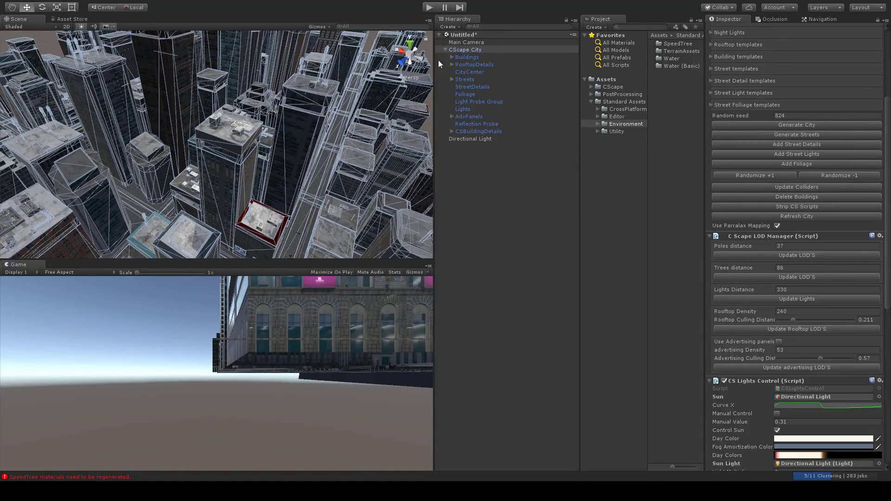
scroll(749, 291, down, 4)
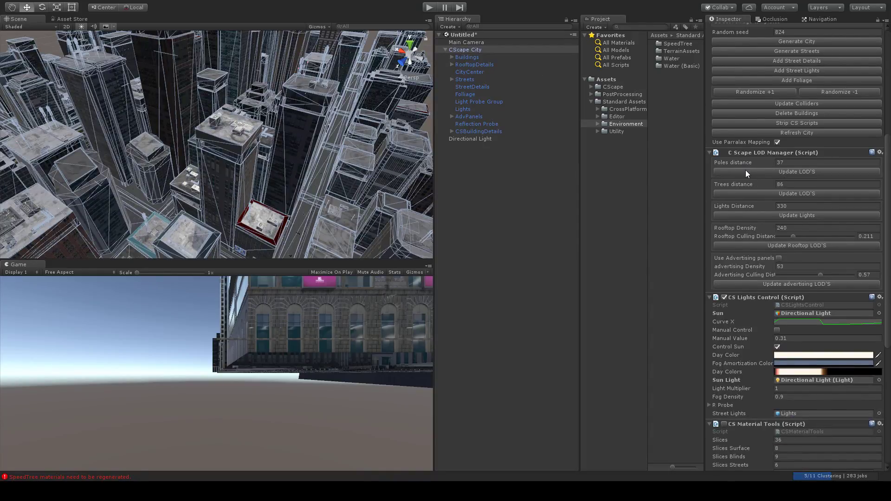
right_drag(281, 162, 327, 83)
middle_drag(329, 85, 318, 145)
right_drag(317, 143, 325, 190)
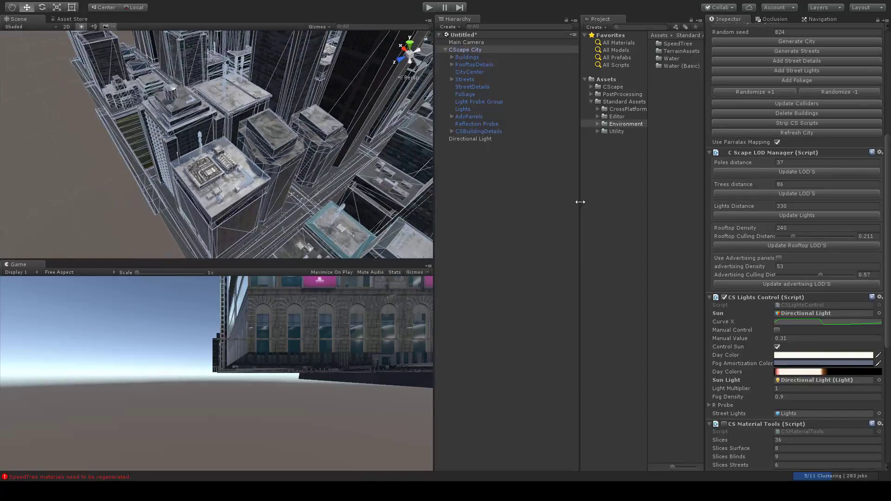
drag(768, 228, 737, 227)
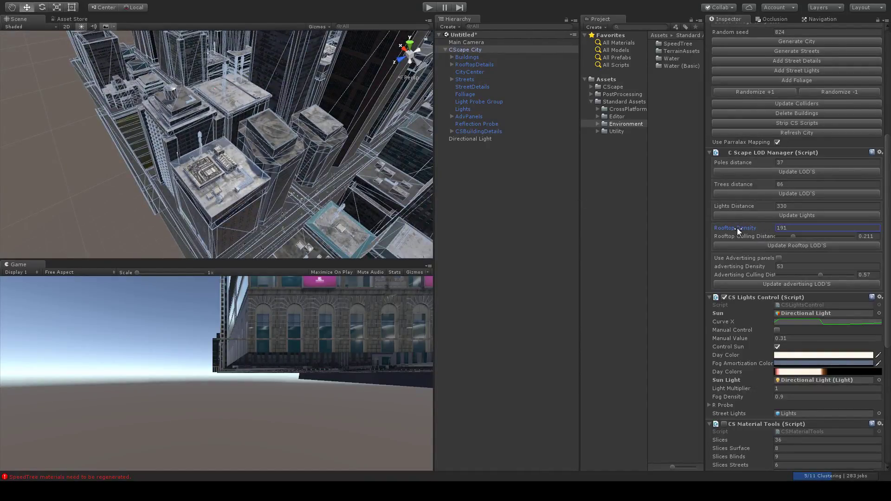
click(792, 246)
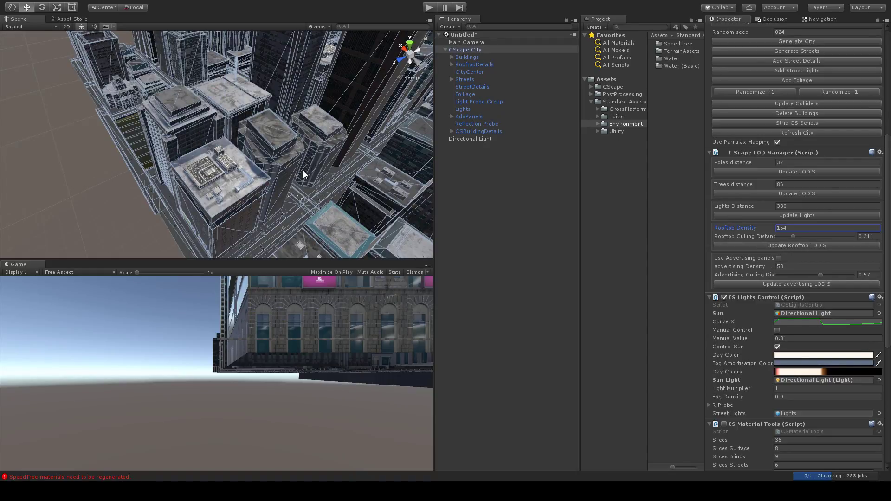
Inspect the rooftop details from near and far, and set the Rooftop Culling Distance to 0.627.
scroll(293, 156, up, 4)
scroll(292, 157, down, 11)
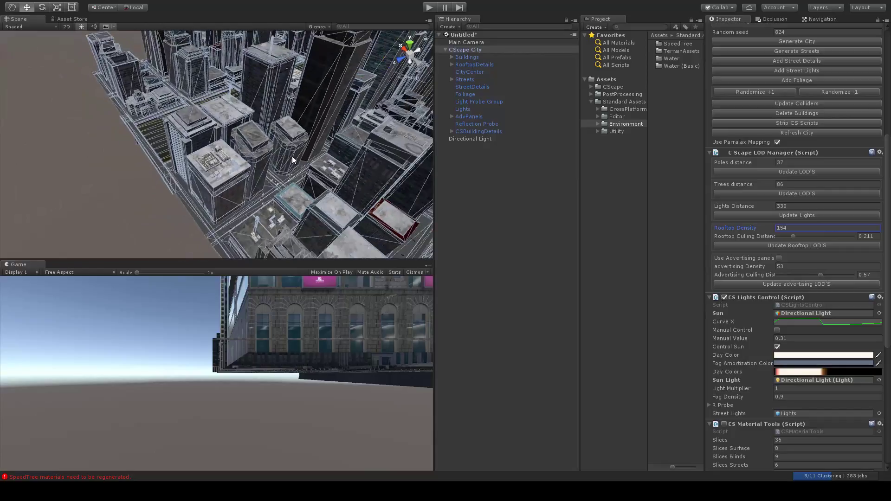
scroll(294, 157, down, 6)
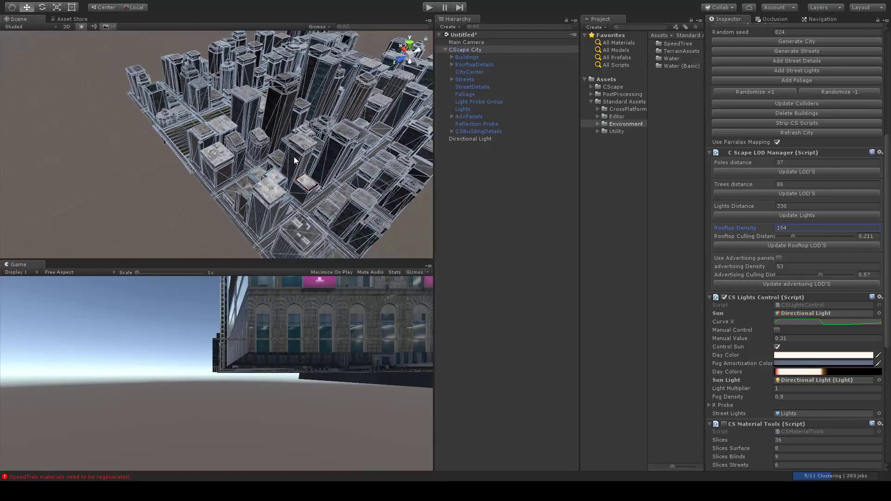
scroll(294, 157, up, 10)
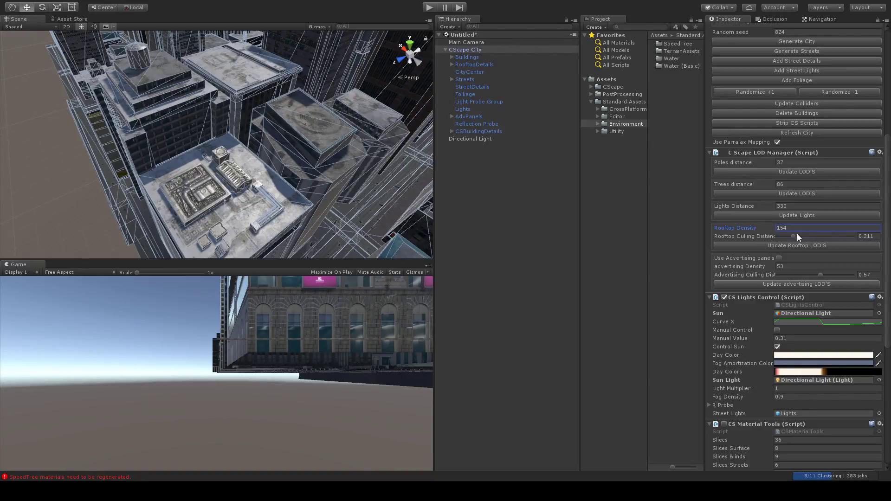
drag(796, 235, 827, 238)
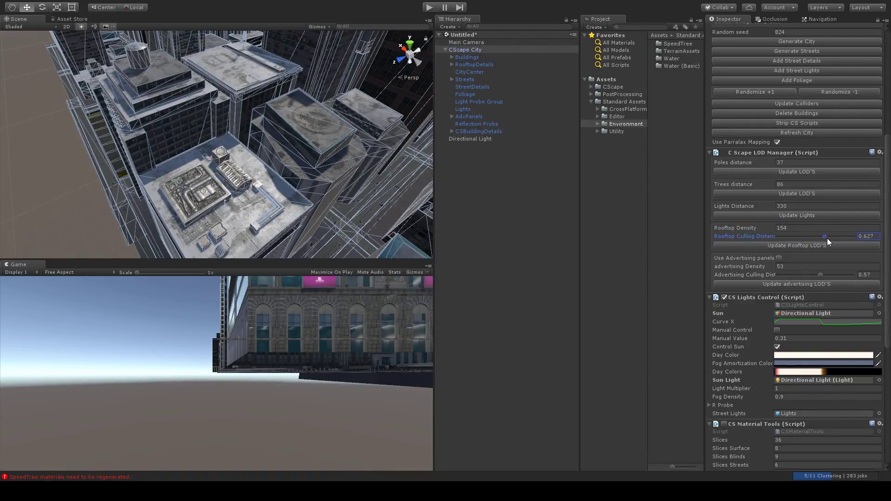
scroll(284, 109, down, 7)
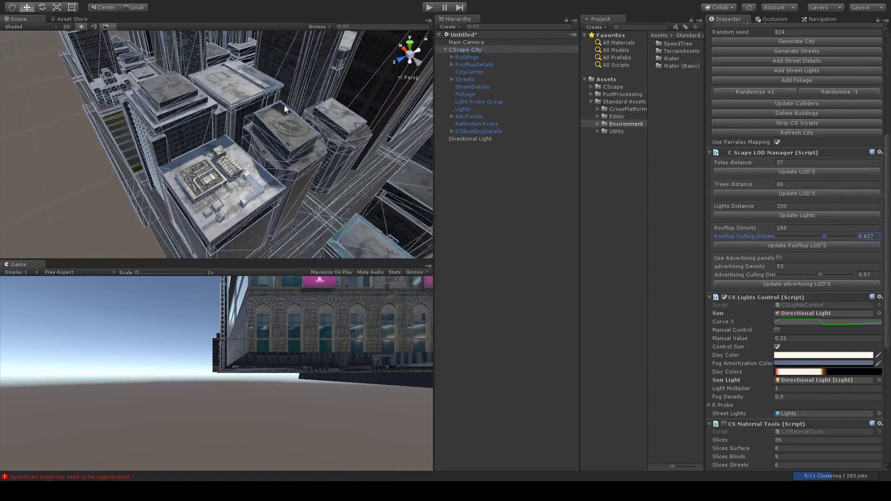
scroll(284, 109, up, 4)
scroll(284, 109, up, 7)
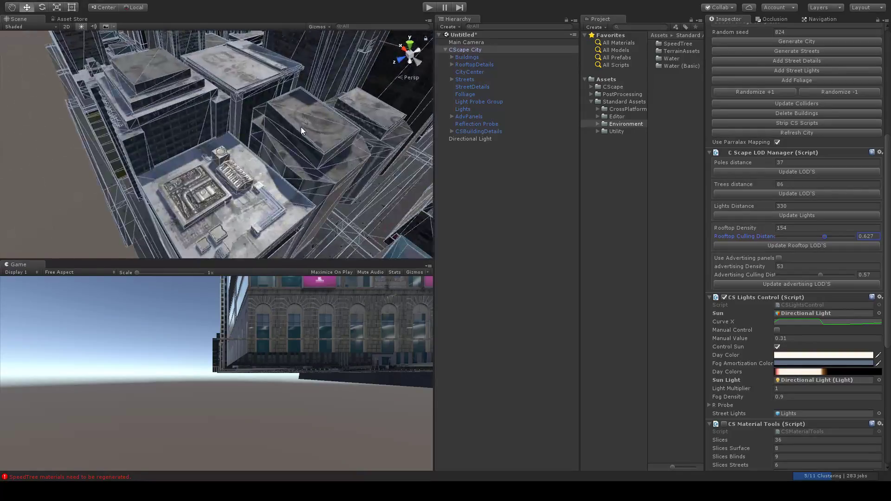
Examine the rooftop details, street corners and advertising panels around the brick corner tower from above and at street level.
right_drag(295, 100, 329, 92)
scroll(330, 92, down, 6)
alt+drag(233, 154, 293, 72)
middle_drag(327, 91, 260, 134)
right_drag(260, 138, 249, 156)
middle_drag(250, 156, 248, 98)
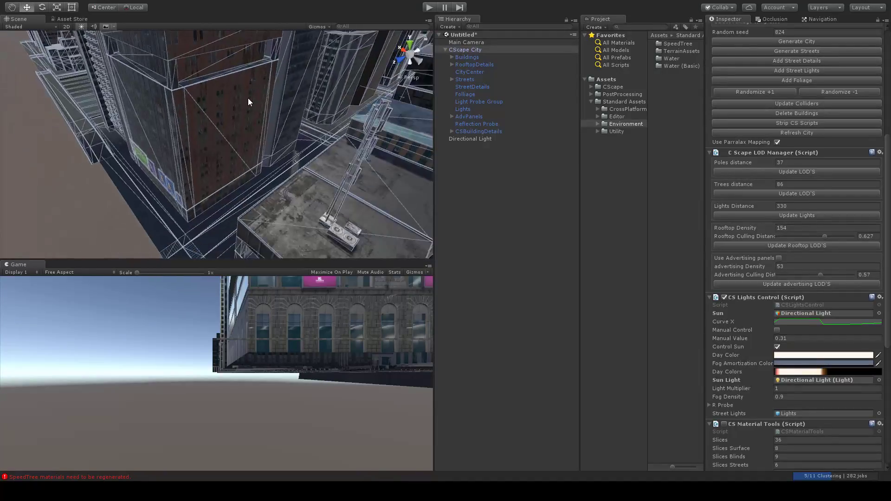
scroll(249, 98, down, 5)
middle_drag(278, 68, 277, 95)
scroll(278, 96, up, 3)
scroll(277, 96, up, 2)
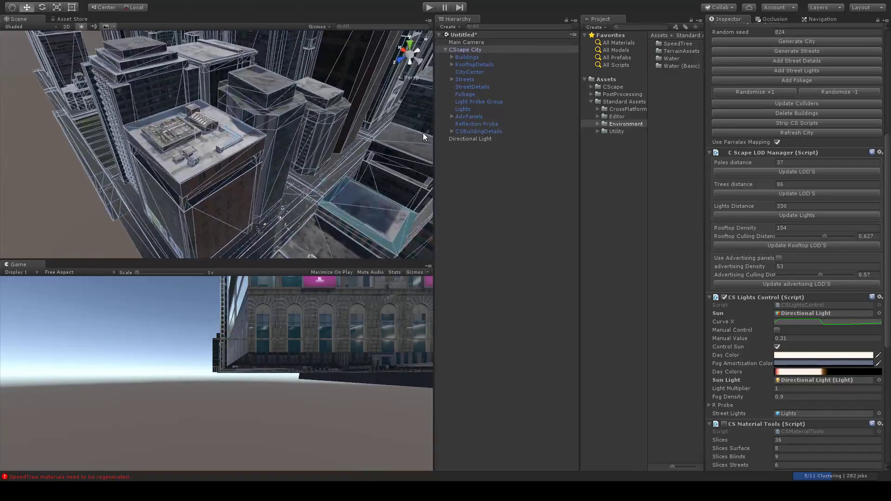
middle_drag(334, 196, 307, 161)
scroll(308, 161, up, 5)
right_drag(307, 160, 302, 99)
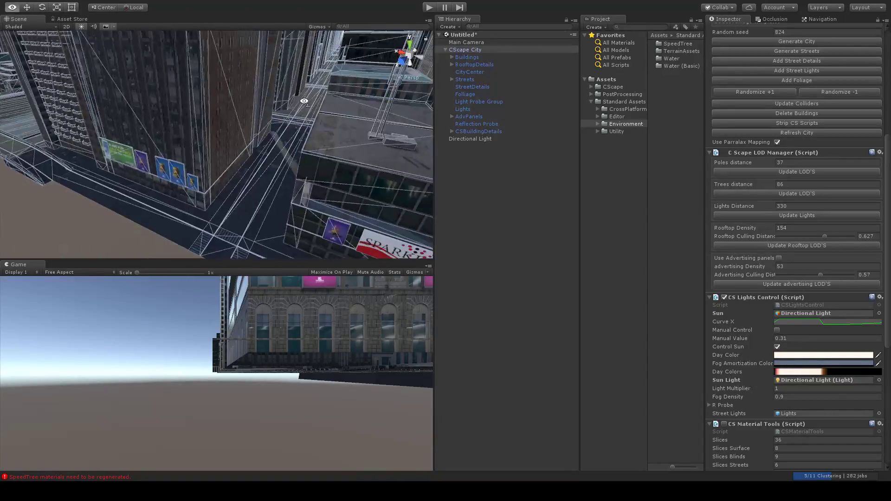
middle_drag(303, 100, 295, 129)
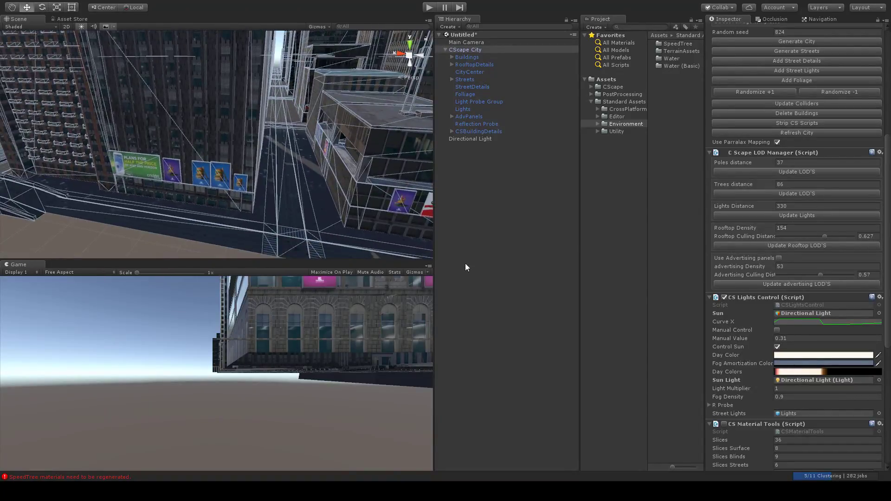
scroll(221, 168, down, 8)
scroll(221, 168, up, 6)
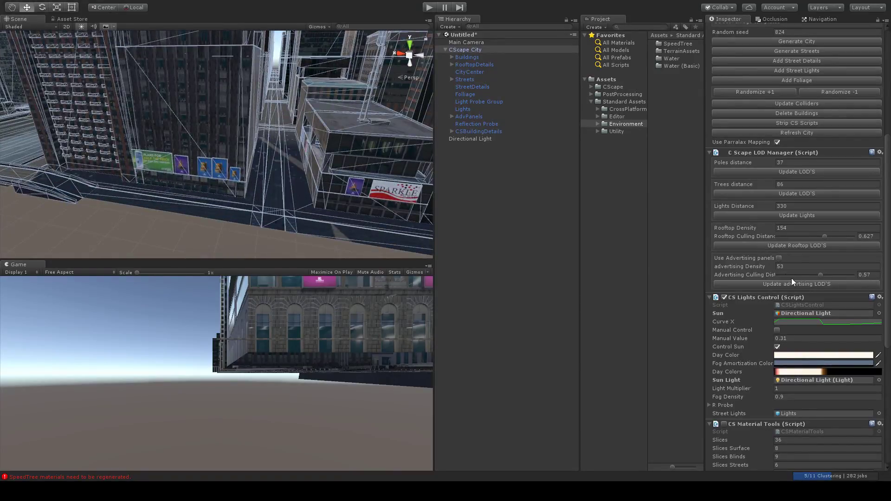
Set the Advertising Culling Distance to 0.607 and update the advertising LODs with advertising panels switched off.
click(823, 275)
click(807, 285)
scroll(339, 169, up, 8)
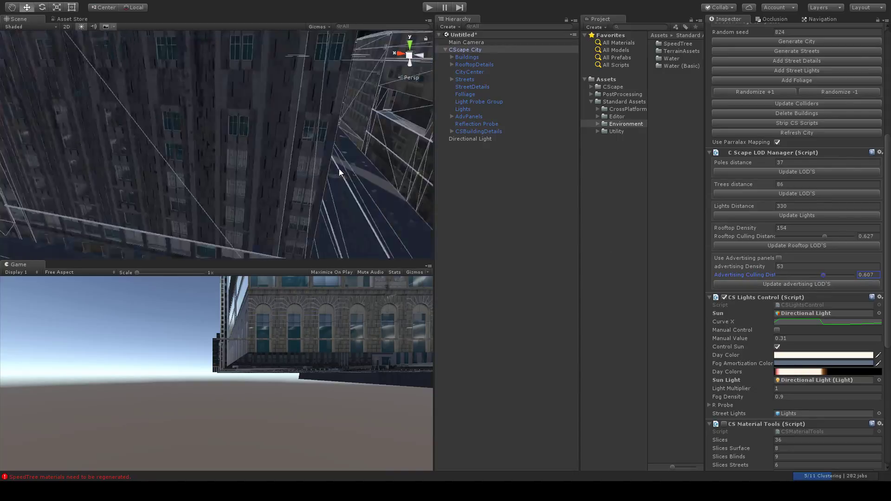
mouse_move(338, 169)
middle_down()
mouse_move(322, 177)
mouse_move(330, 157)
middle_up()
scroll(331, 157, up, 3)
right_drag(330, 157, 228, 101)
scroll(276, 129, down, 6)
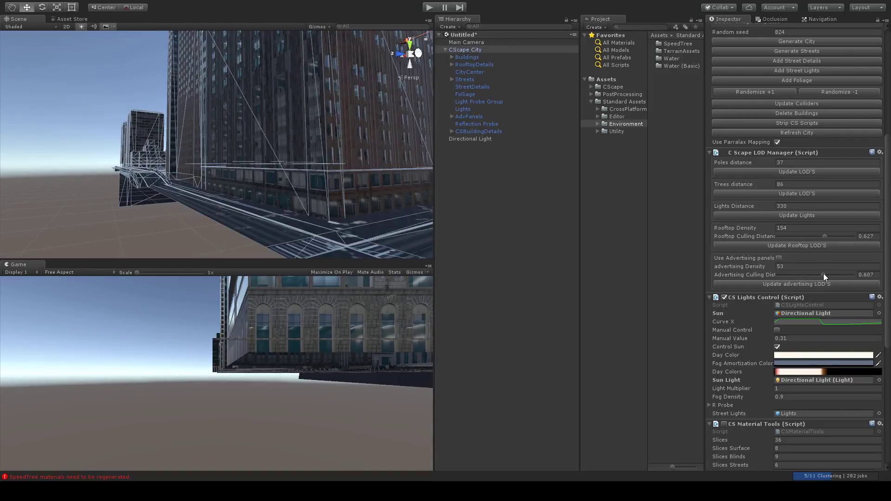
Reduce the Advertising Culling Distance to 0.252.
drag(824, 273, 797, 273)
middle_drag(251, 162, 280, 161)
scroll(279, 160, down, 5)
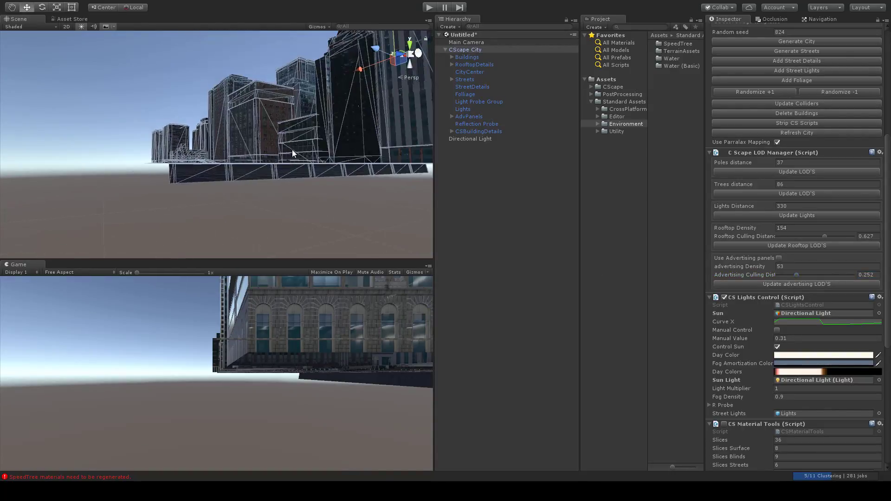
Inspect the facades along the city's outer edge and waterfront for advertising panels from several distances.
scroll(292, 154, up, 5)
alt+drag(314, 163, 270, 135)
middle_drag(270, 134, 406, 154)
scroll(405, 152, down, 4)
middle_drag(307, 155, 364, 160)
scroll(304, 159, down, 2)
right_drag(145, 155, 141, 148)
middle_drag(141, 149, 287, 148)
scroll(289, 149, up, 6)
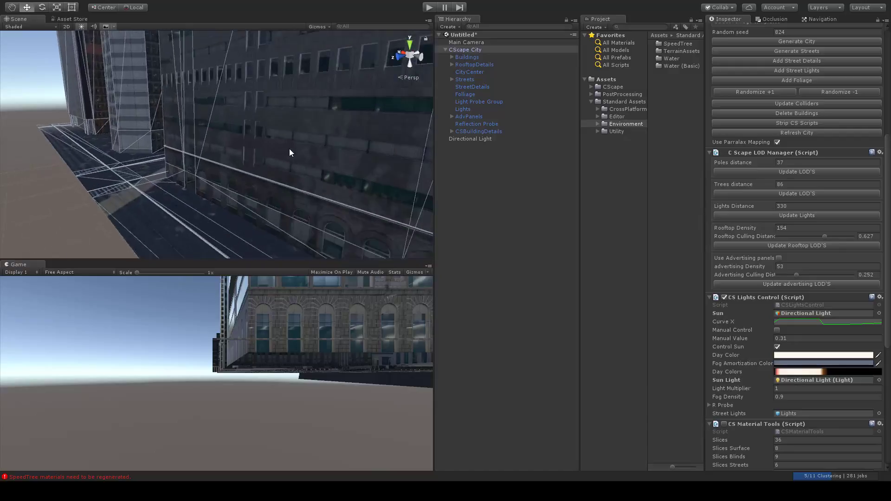
scroll(303, 150, down, 6)
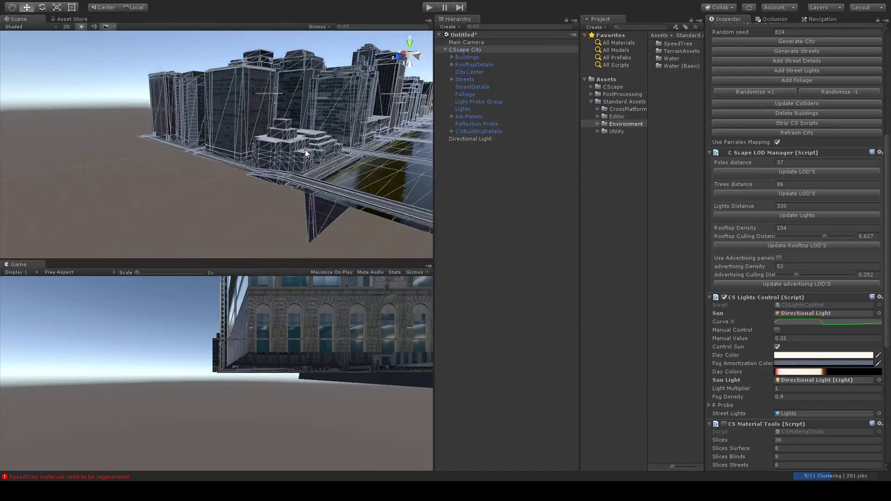
scroll(305, 150, up, 5)
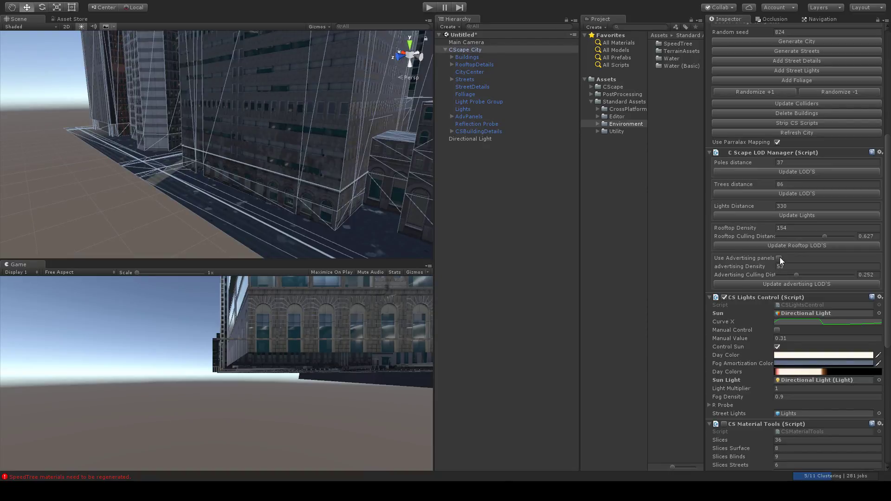
Enable Use Advertising panels and update the advertising LODs for the city.
click(780, 258)
click(797, 285)
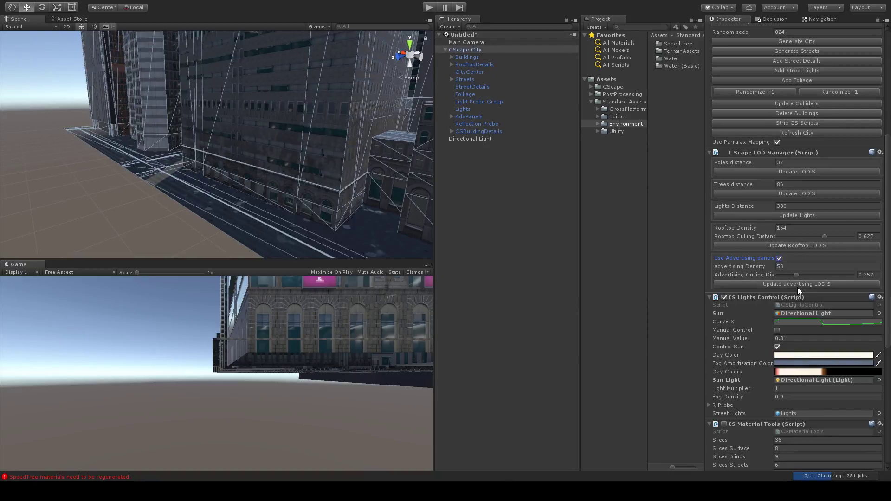
alt+drag(305, 123, 518, 95)
right_drag(518, 95, 581, 113)
right_drag(302, 158, 204, 154)
middle_drag(299, 137, 732, 178)
scroll(302, 178, up, 5)
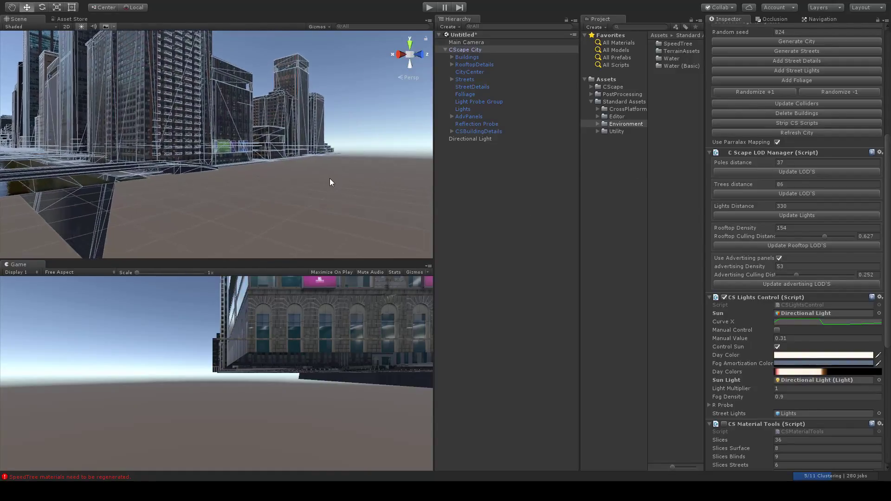
Set the advertising density to 86, update the advertising LODs, and inspect the billboards on the corner buildings.
drag(763, 266, 791, 266)
click(787, 283)
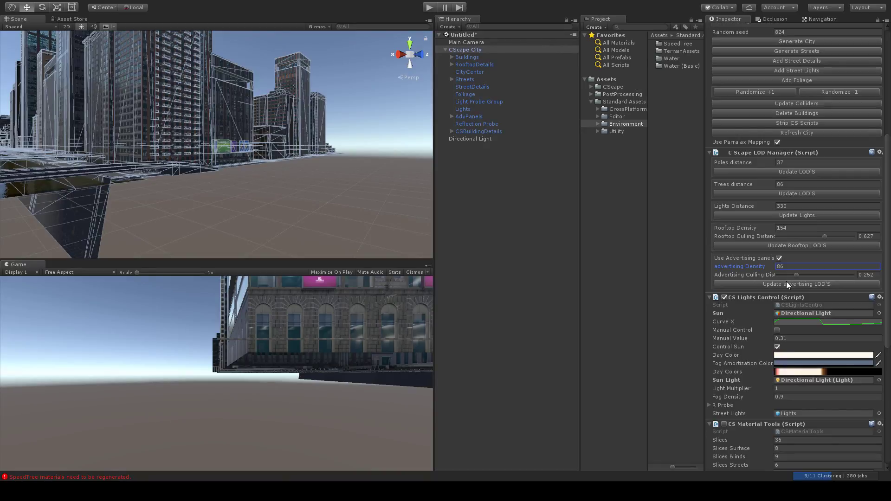
scroll(247, 140, up, 6)
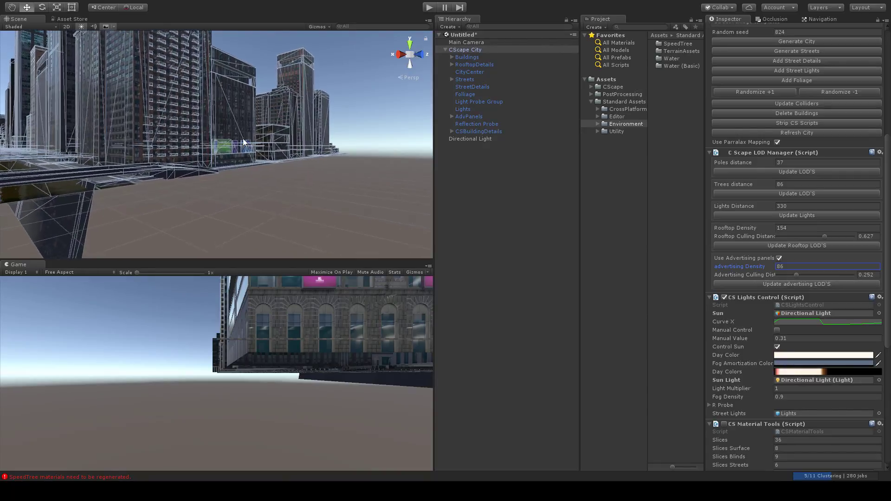
scroll(242, 138, up, 8)
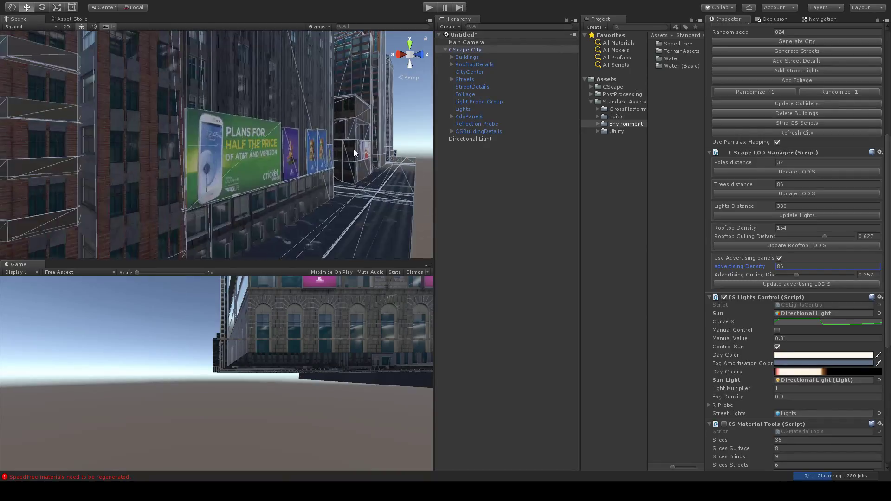
alt+drag(346, 161, 166, 161)
scroll(166, 161, down, 4)
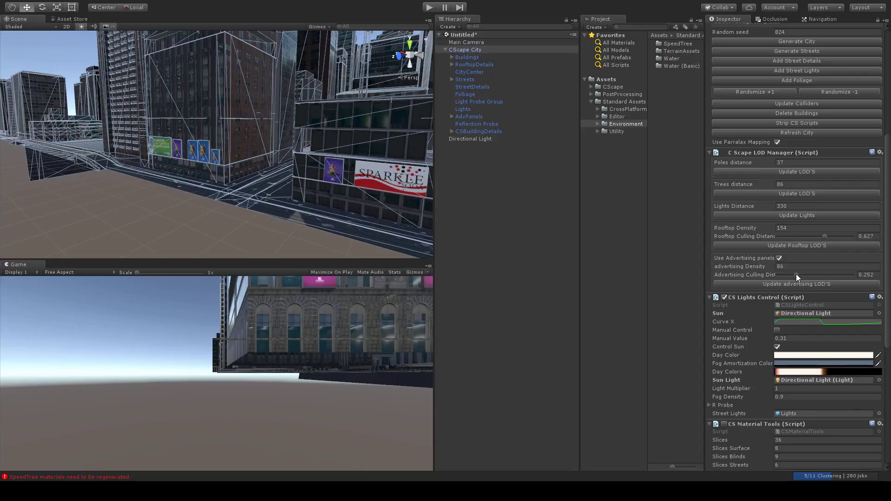
Try a shorter Advertising Culling Distance with an advertising LOD update, and settle the distance at 0.302.
drag(796, 274, 787, 273)
click(789, 284)
drag(791, 275, 801, 275)
alt+drag(155, 89, 248, 124)
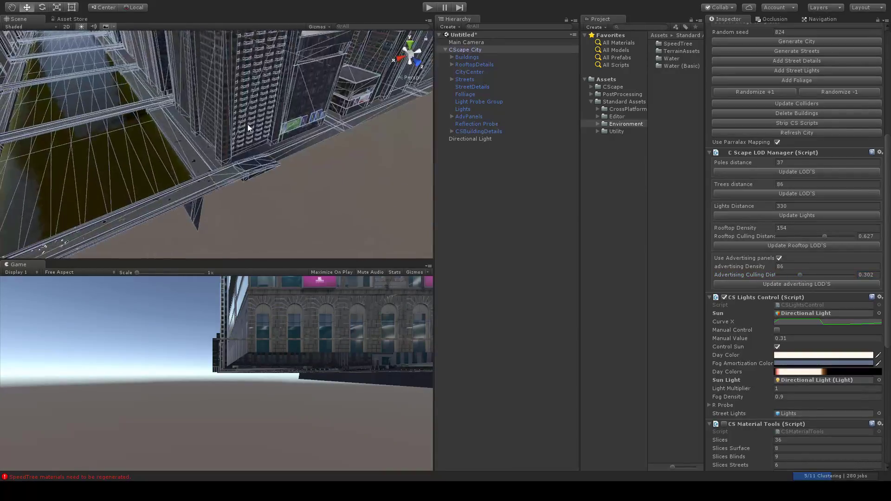
Deselect the city and survey the skyline, waterfront blocks and bridges without the wireframe overlay.
click(214, 199)
alt+drag(214, 198, 100, 39)
middle_drag(293, 179, 149, 78)
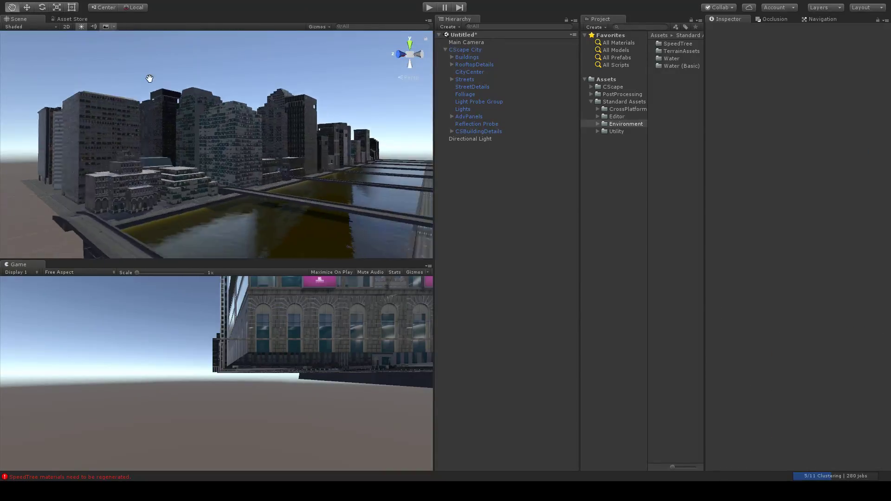
alt+drag(150, 78, 221, 110)
scroll(270, 142, up, 5)
scroll(221, 109, down, 4)
middle_drag(221, 109, 280, 186)
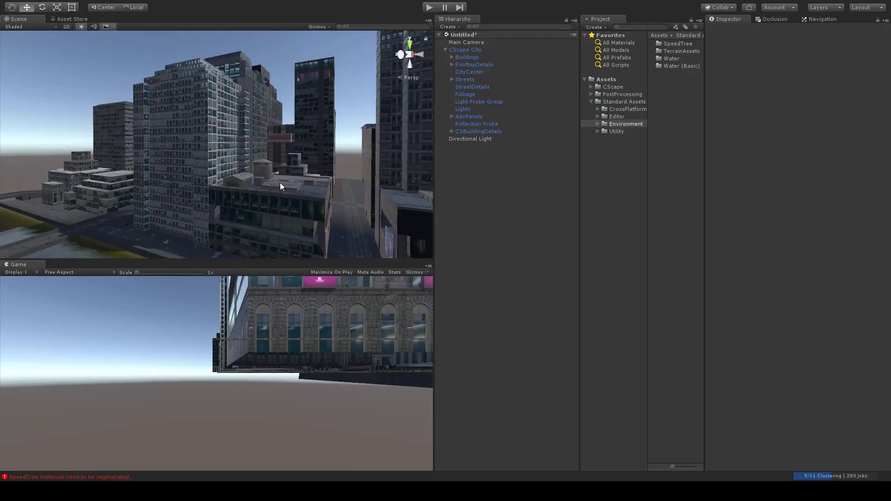
alt+drag(280, 183, 418, 215)
scroll(328, 175, up, 3)
alt+drag(328, 175, 246, 167)
scroll(226, 182, down, 5)
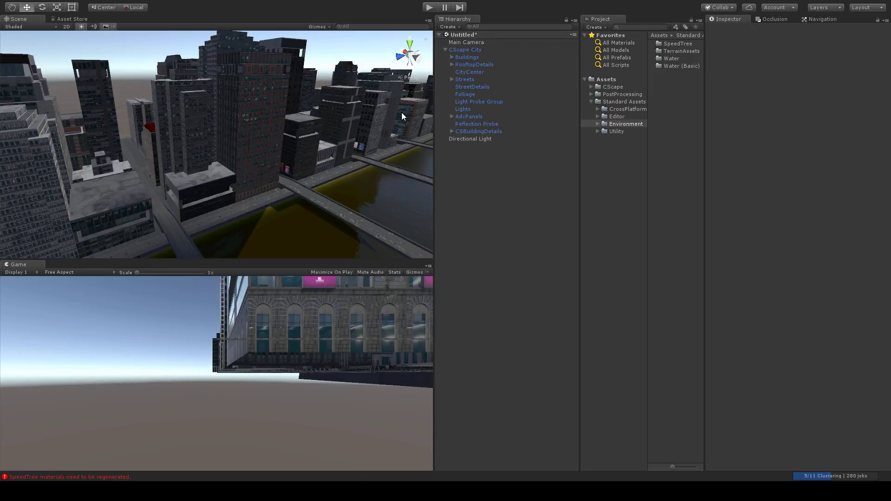
Review the whole city from high above with no object selected.
click(460, 50)
click(483, 148)
alt+drag(172, 149, 423, 105)
scroll(282, 148, down, 5)
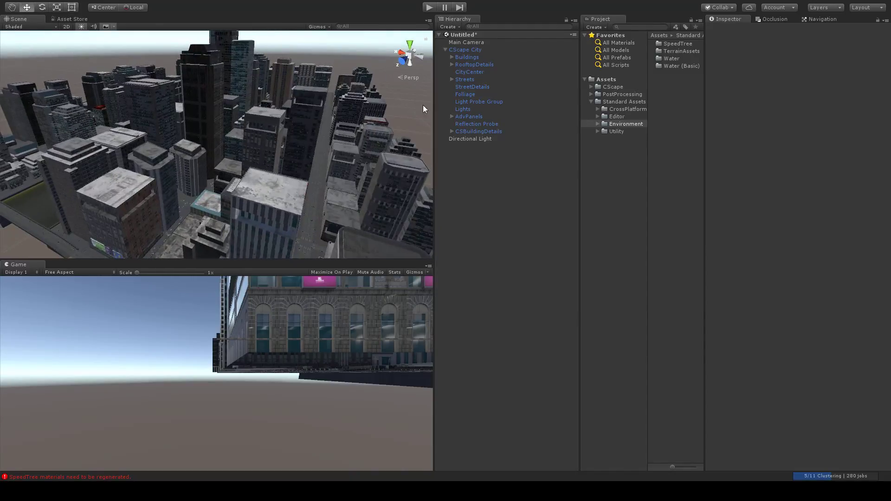
Deselect the city, show the Game view's rendering statistics and run the scene in play mode.
click(470, 50)
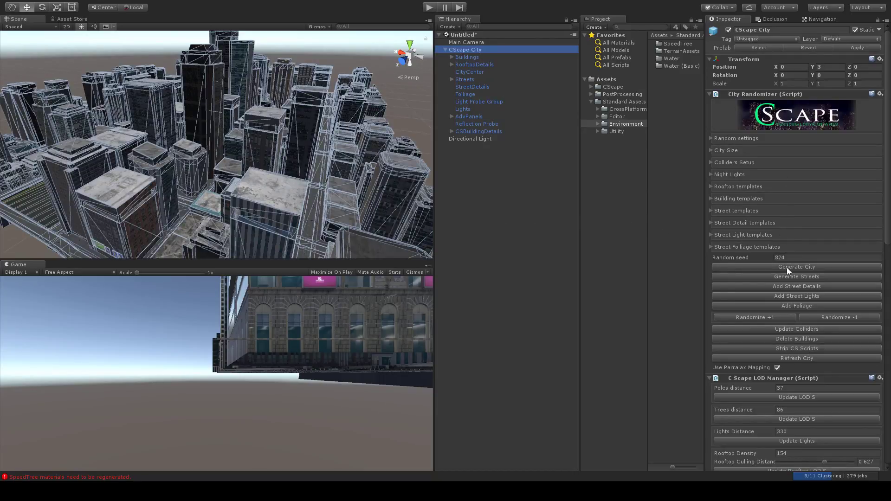
click(515, 213)
middle_drag(209, 131, 213, 134)
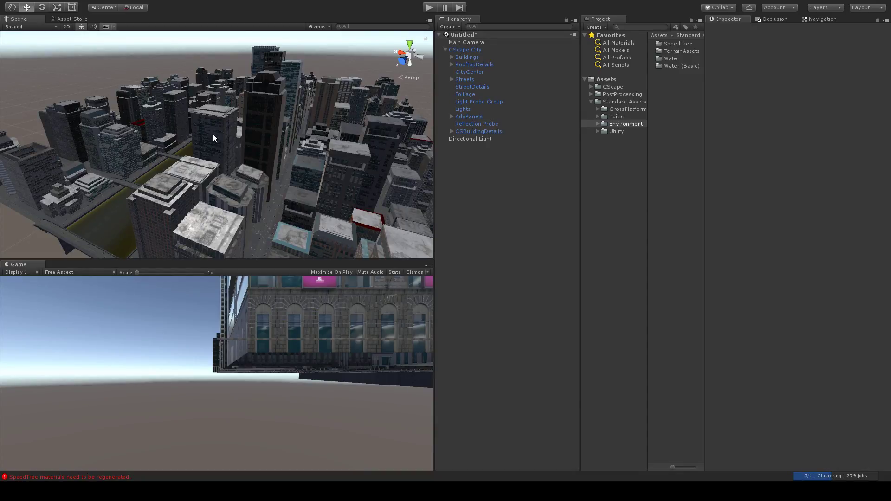
click(395, 272)
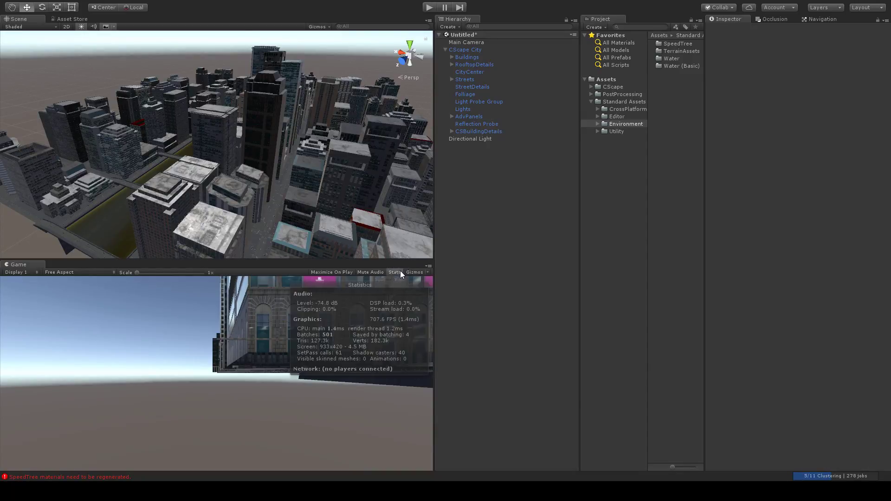
click(428, 7)
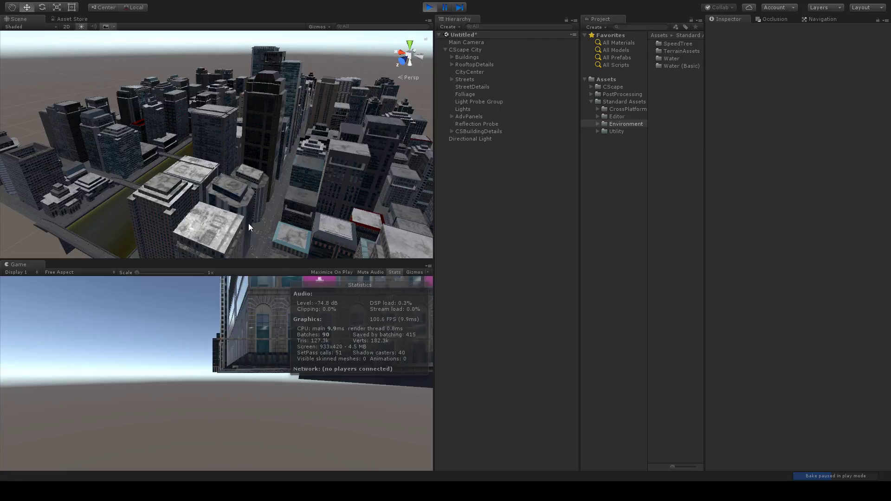
In play mode, reposition the Main Camera above the buildings at about X 170.7, Y 140, Z -10.
double_click(474, 43)
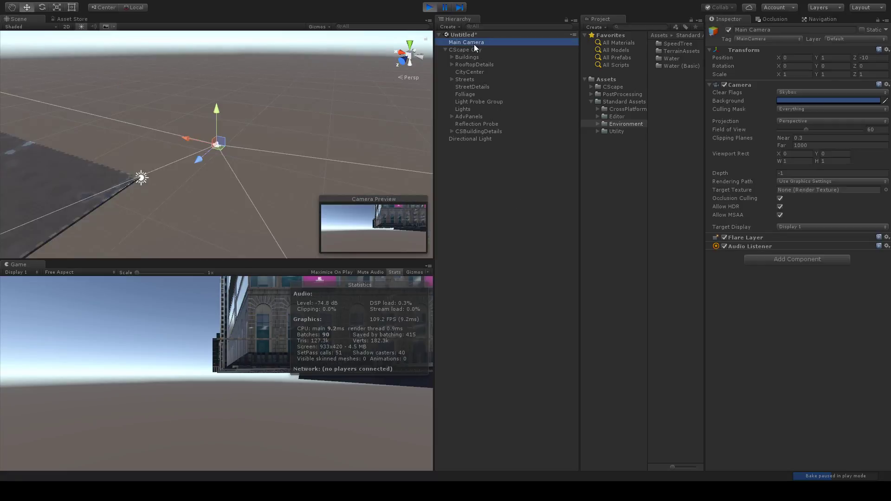
middle_drag(278, 147, 371, 127)
scroll(359, 124, down, 10)
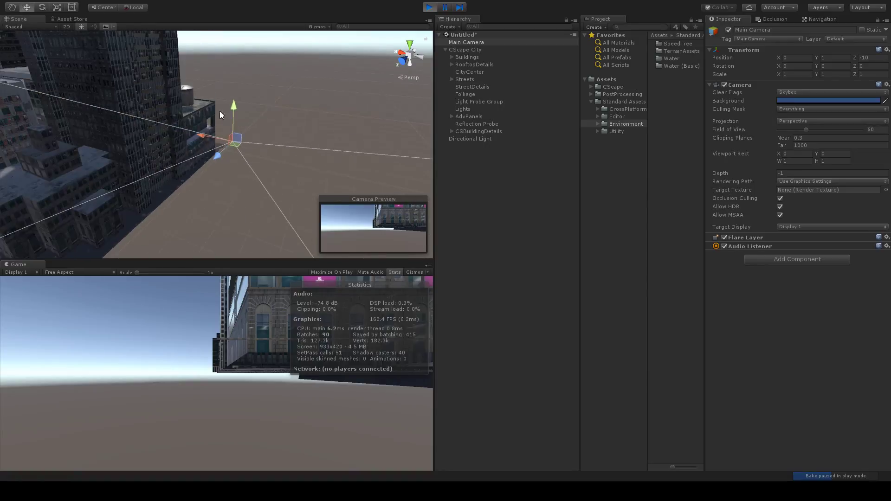
drag(235, 111, 238, 32)
key(f)
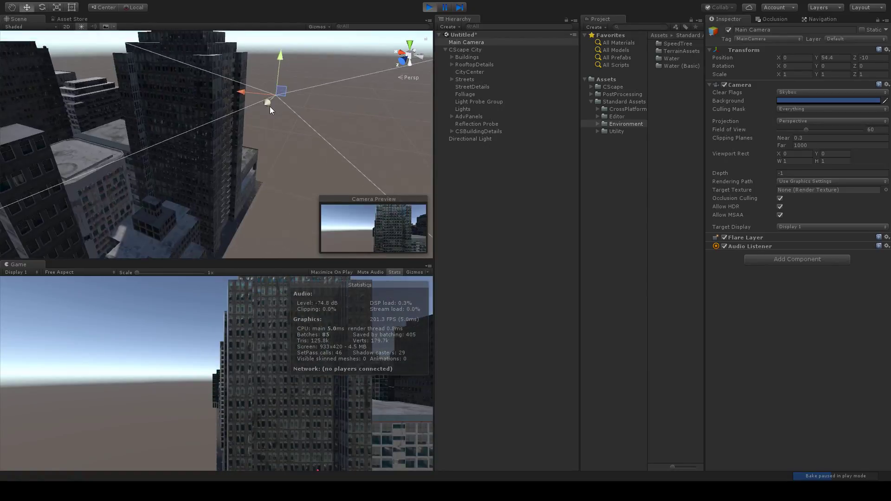
drag(214, 118, 96, 90)
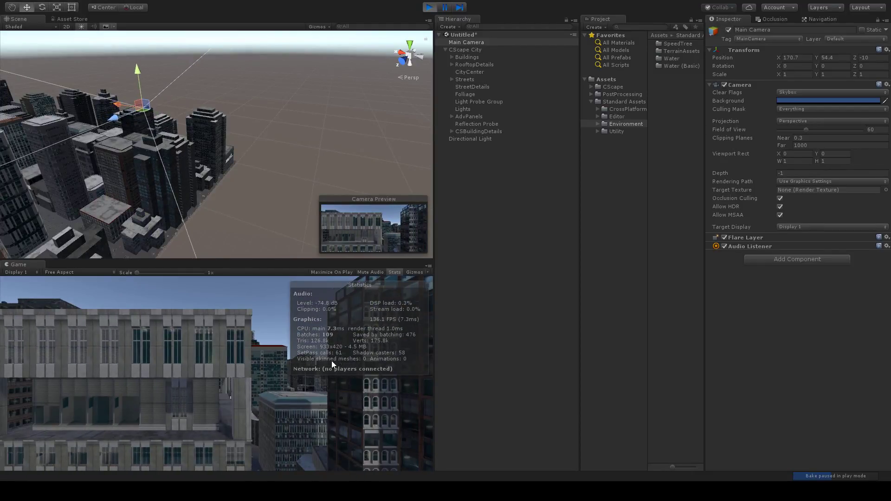
alt+drag(242, 91, 214, 114)
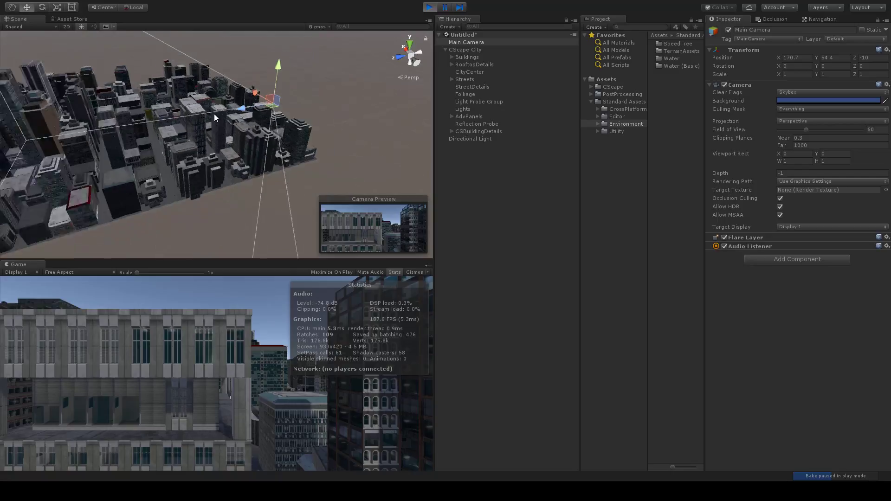
drag(268, 79, 194, 91)
Rotate the Main Camera down over the city to about X 31.7, Y 28.4 using global orientation, and stop play mode.
click(42, 9)
drag(285, 99, 280, 101)
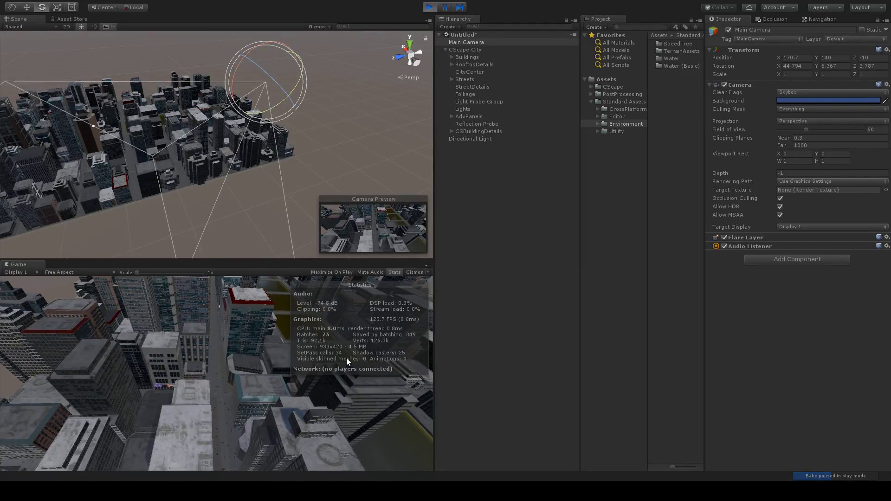
drag(297, 82, 246, 52)
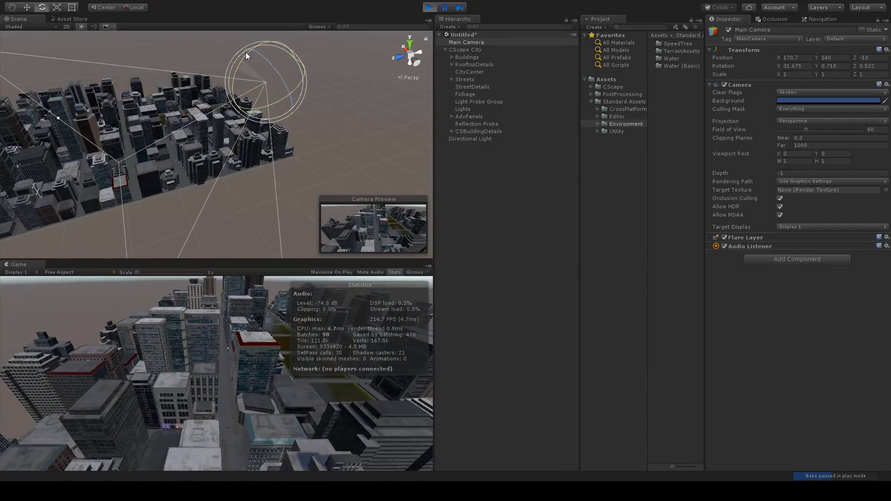
click(134, 10)
drag(280, 93, 243, 98)
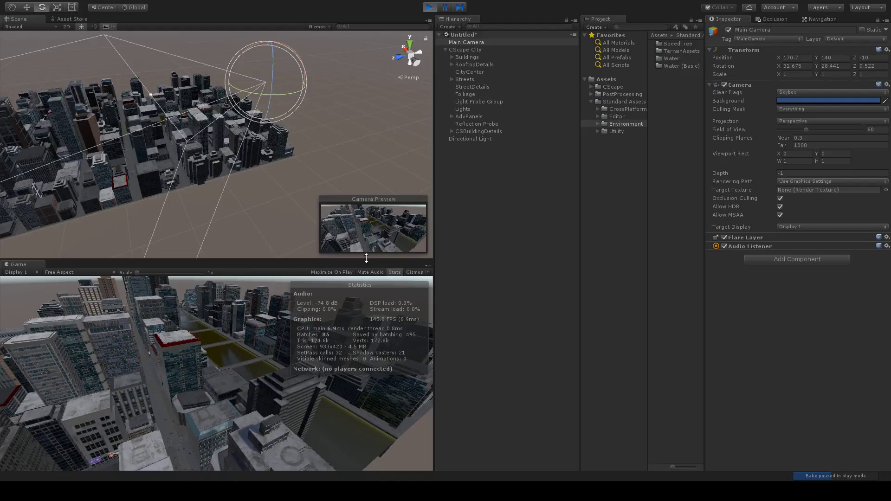
click(430, 7)
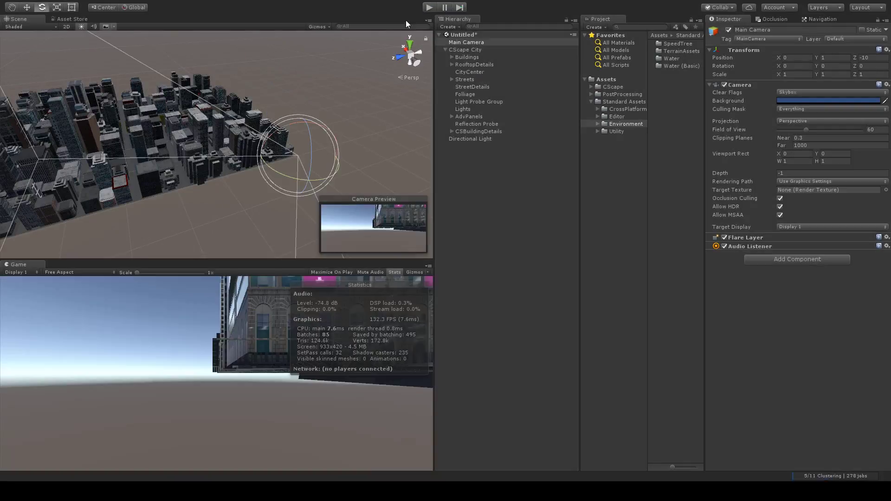
Survey the city's rooftops and follow the blocks to the river and its bridges.
middle_drag(155, 152, 299, 138)
scroll(300, 137, up, 8)
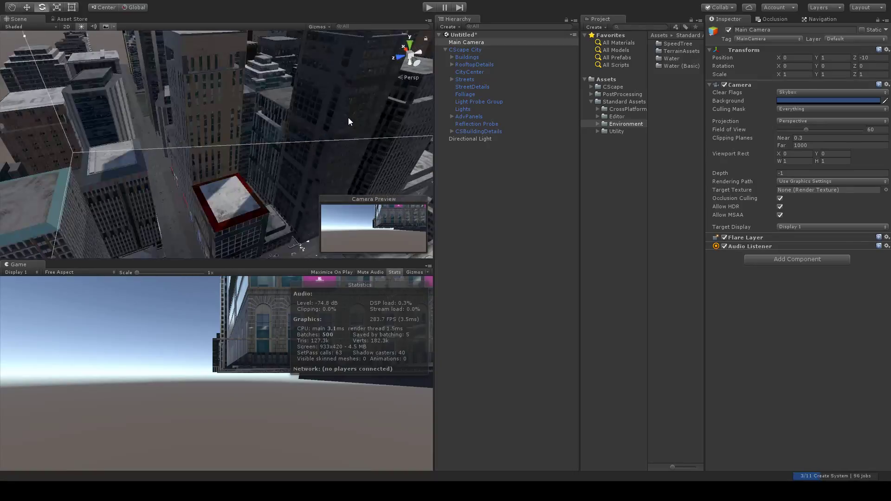
alt+drag(348, 117, 233, 118)
scroll(304, 117, down, 8)
scroll(226, 112, up, 5)
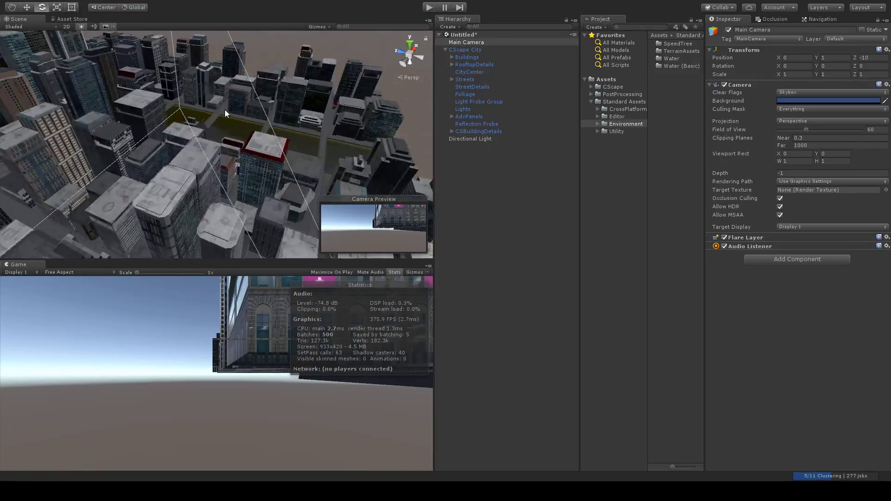
scroll(224, 109, up, 6)
alt+drag(362, 112, 205, 119)
middle_drag(363, 112, 246, 107)
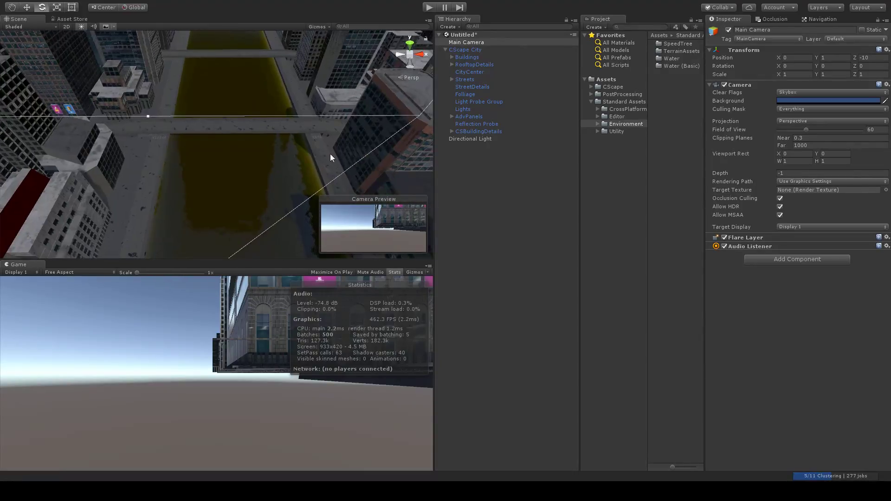
Examine the river, bridges and waterfront buildings from just above water level.
alt+drag(372, 161, 309, 163)
middle_drag(309, 162, 286, 124)
scroll(287, 124, down, 4)
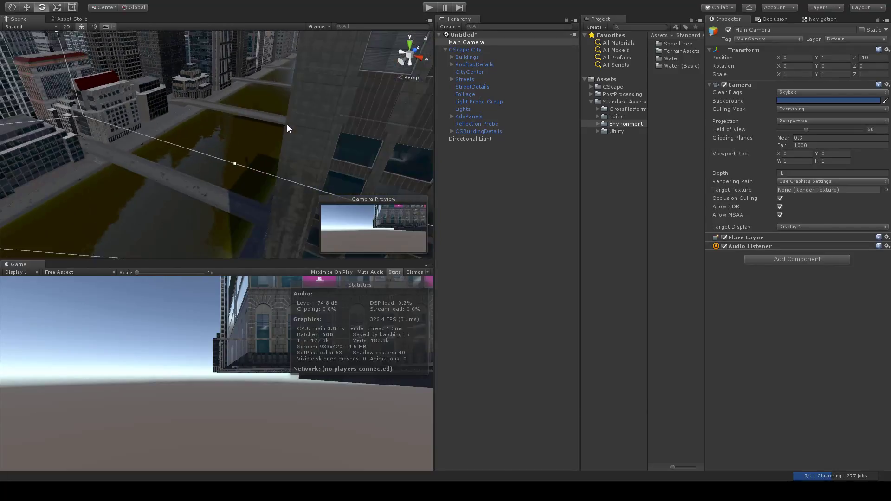
alt+drag(287, 124, 311, 94)
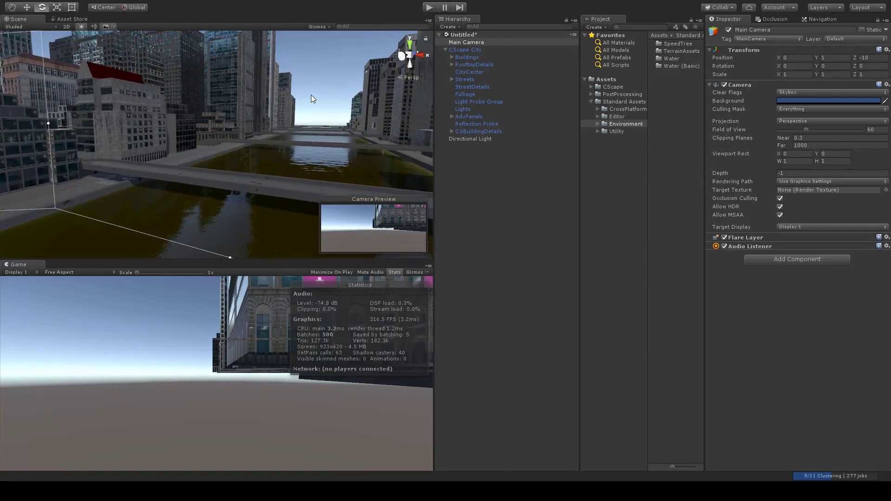
mouse_move(311, 96)
middle_down()
mouse_move(309, 87)
mouse_move(309, 96)
middle_up()
right_drag(312, 121, 307, 96)
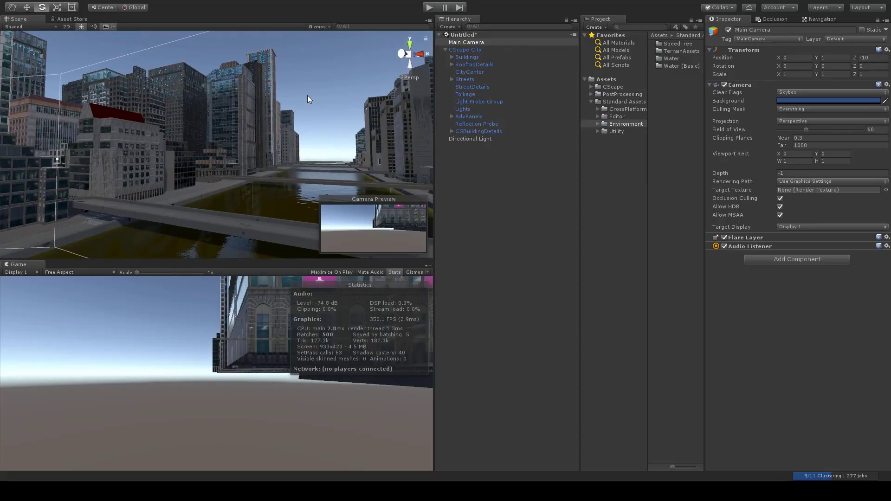
right_drag(290, 167, 266, 180)
mouse_move(271, 177)
middle_down()
mouse_move(282, 161)
mouse_move(273, 161)
middle_up()
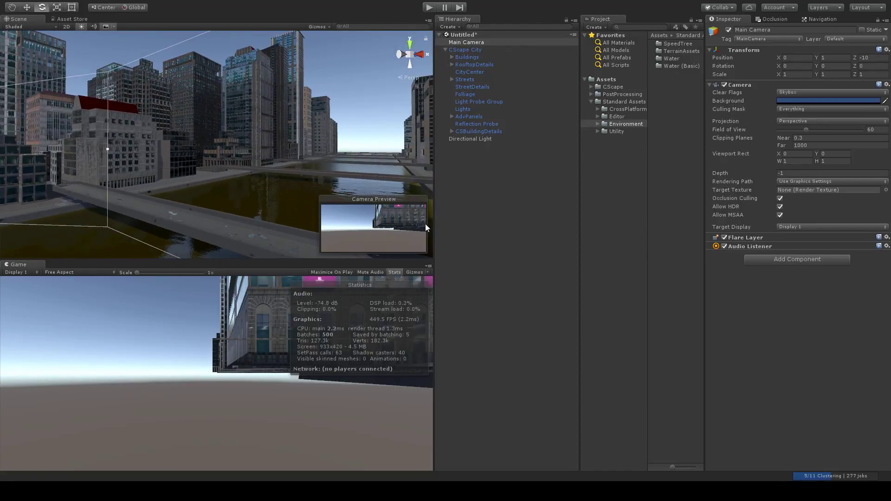
Place the Main Camera low over the river, facing along it, at about X 370, Y 11, Z 140.6.
double_click(472, 43)
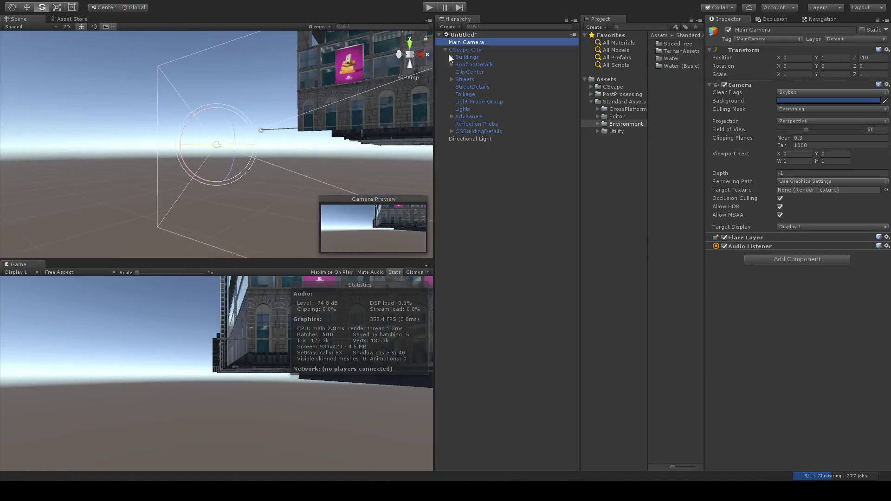
middle_drag(395, 70, 227, 143)
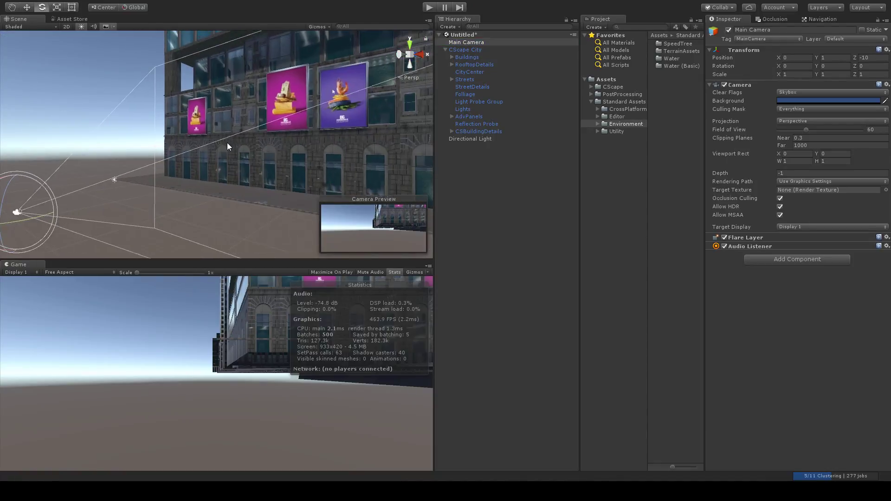
right_drag(227, 143, 328, 181)
double_click(468, 44)
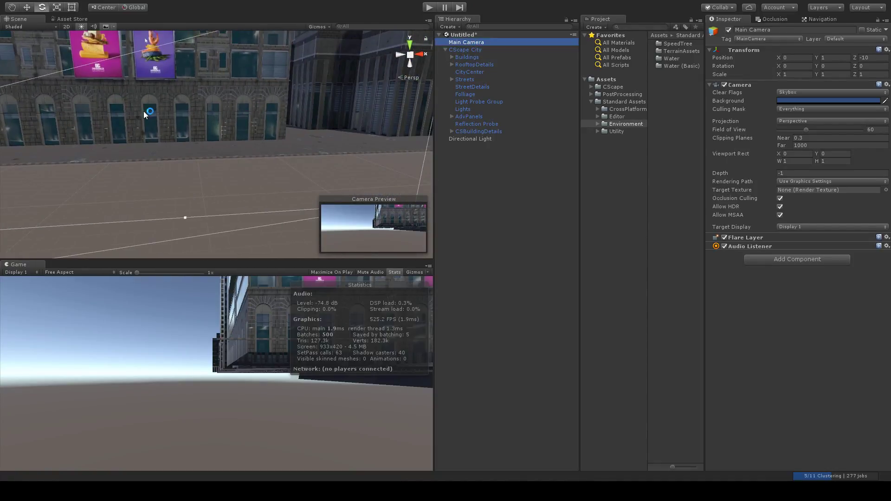
click(27, 7)
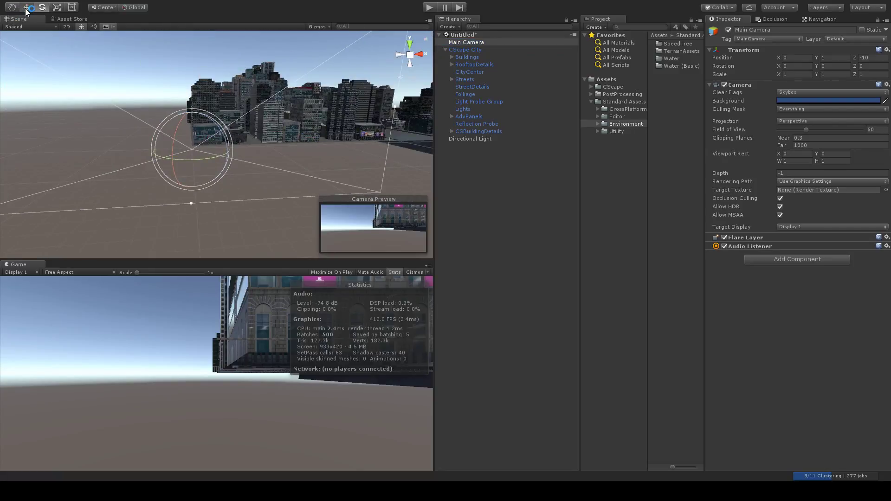
drag(190, 116, 198, 7)
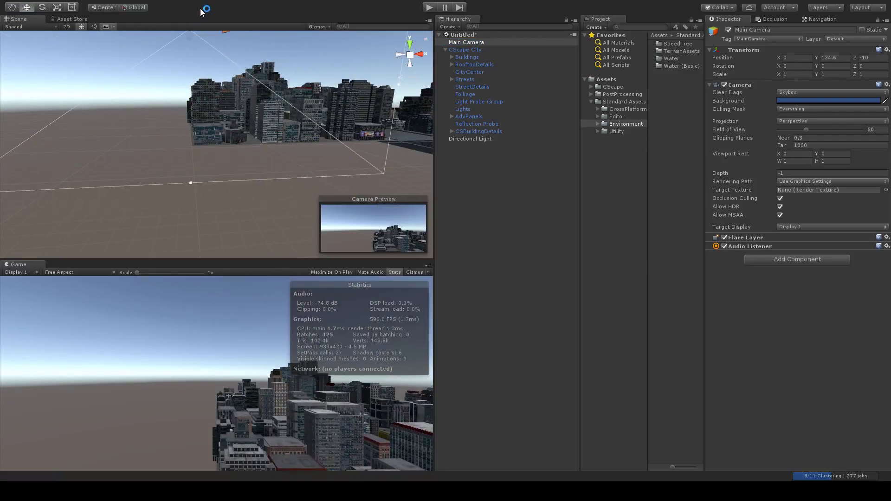
middle_drag(248, 97, 235, 142)
middle_drag(247, 89, 249, 213)
drag(182, 236, 302, 181)
alt+drag(228, 171, 194, 139)
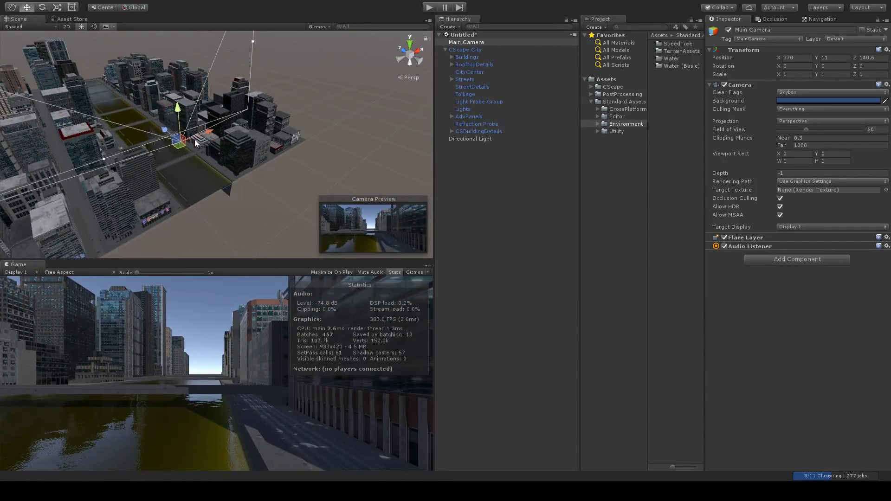
Regenerate the CScape City buildings with random seed 824 and add the street details.
click(478, 49)
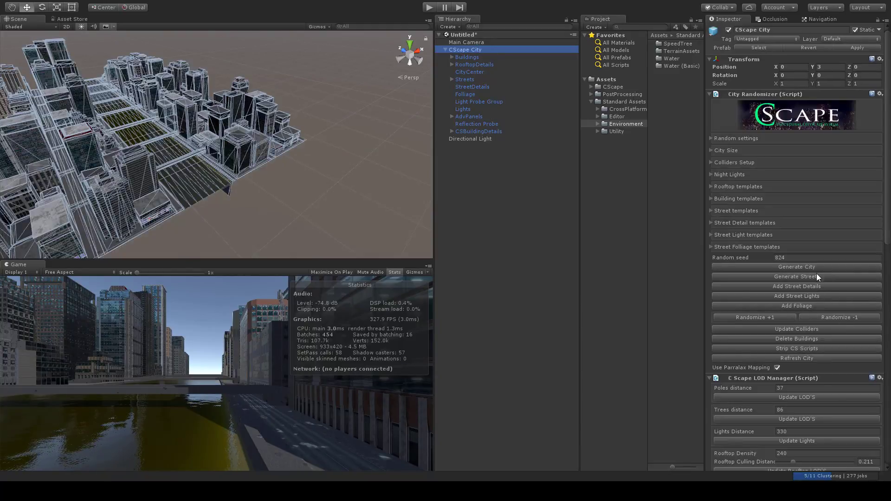
click(820, 268)
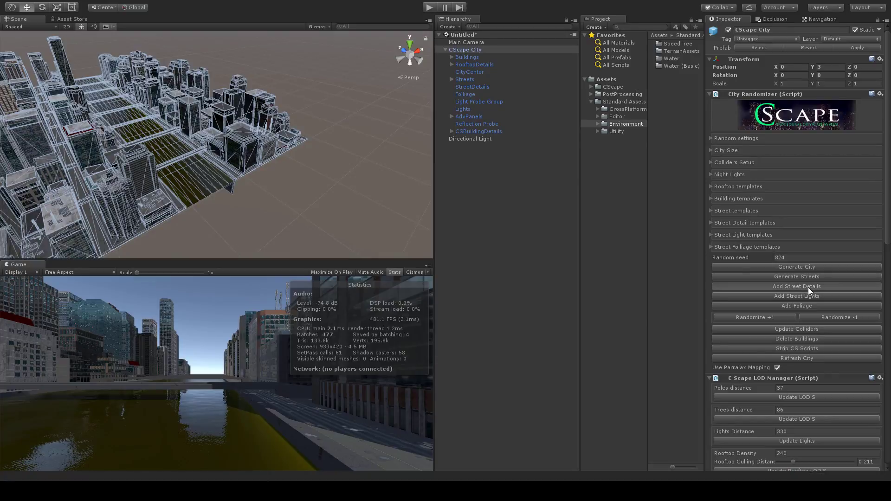
click(808, 288)
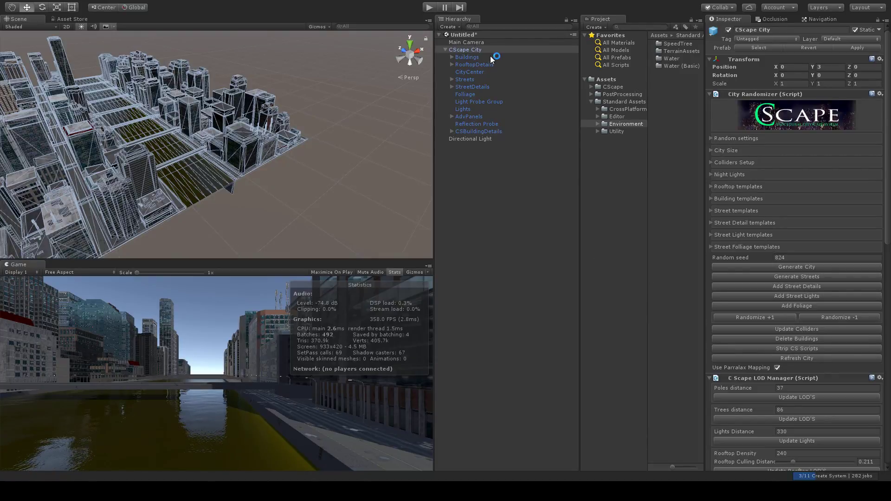
Set the Main Camera to Deferred rendering with MSAA disallowed, and add a Post Processing Behaviour component to it.
click(474, 42)
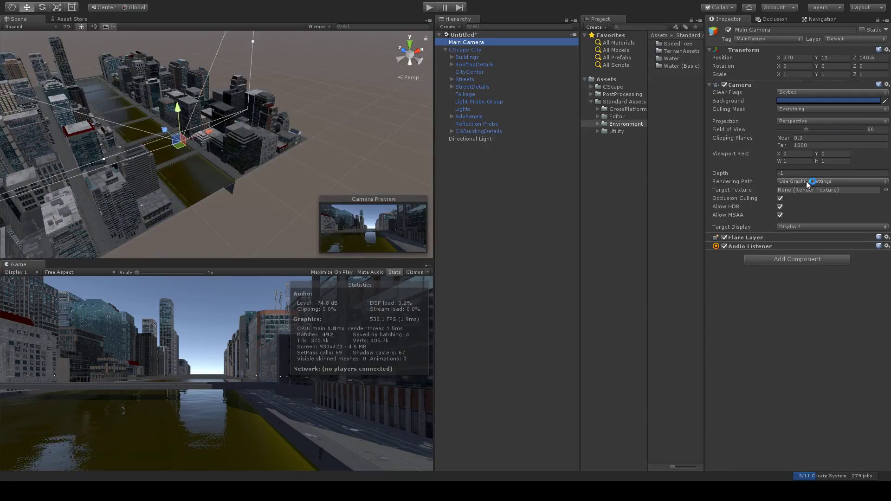
click(737, 182)
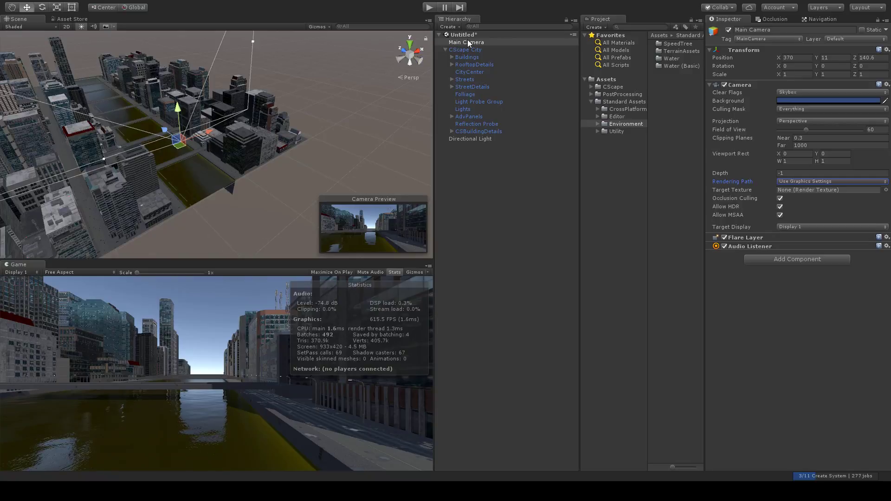
click(805, 215)
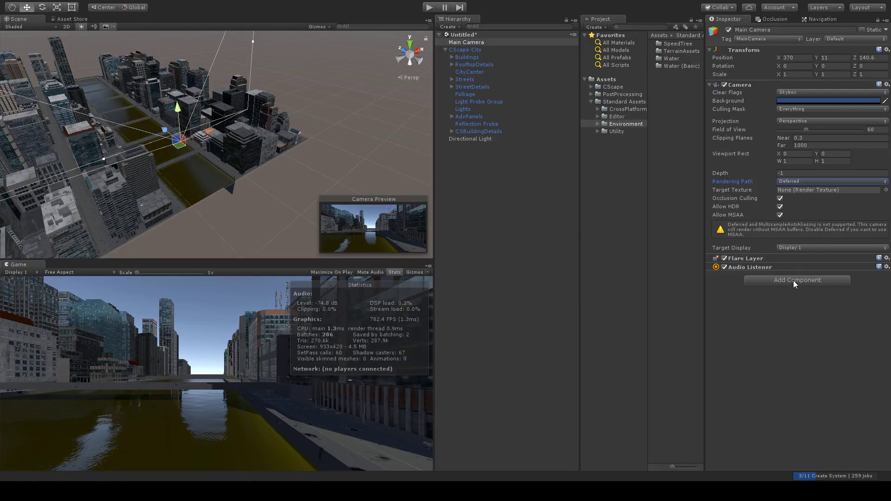
click(780, 215)
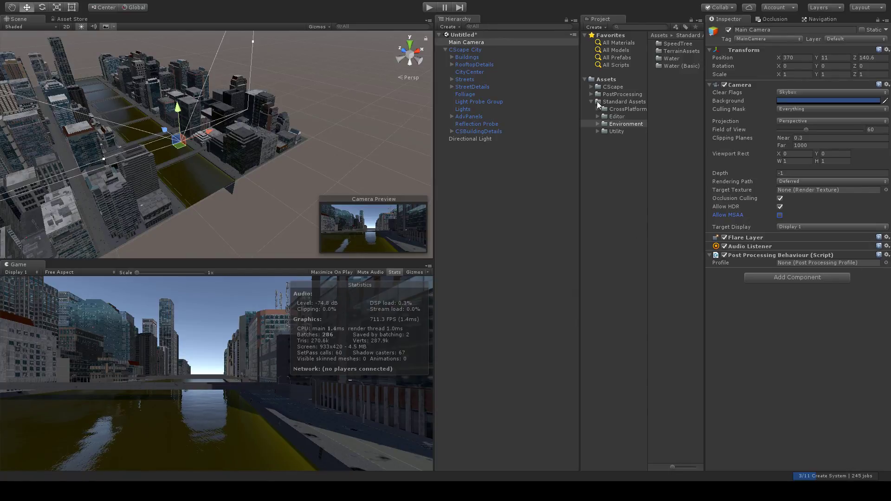
Assign the CScapeCalibrated profile from CScape's PostProcessingSetups folder to the Main Camera's Post Processing Behaviour.
click(592, 87)
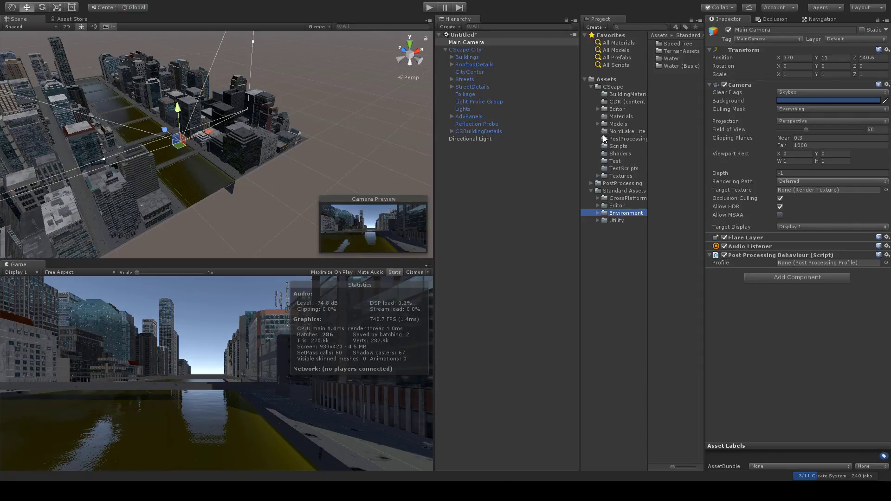
drag(579, 136, 554, 137)
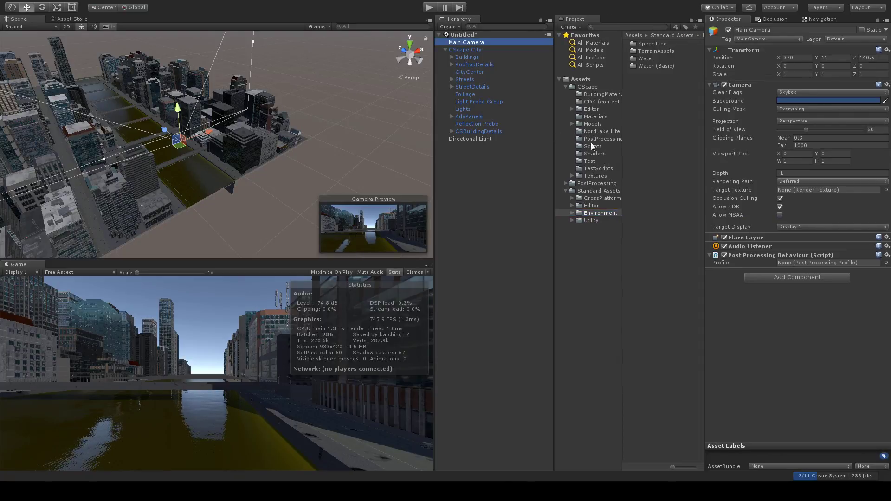
drag(622, 146, 650, 149)
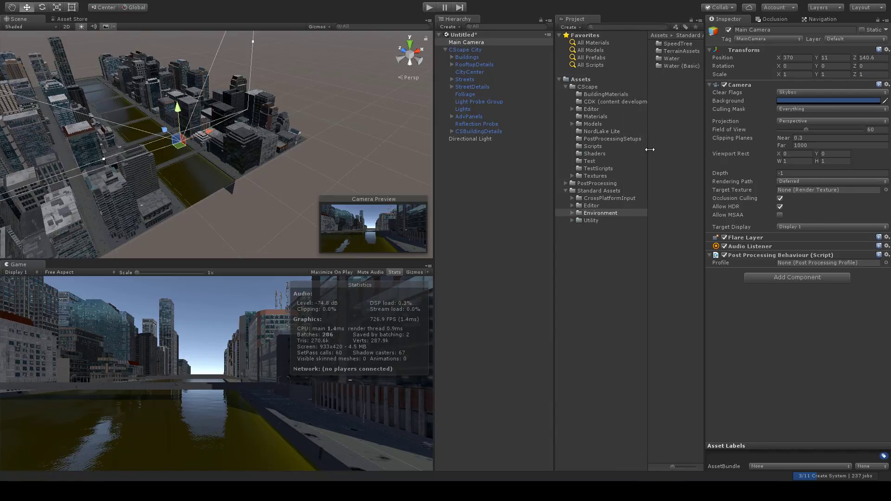
click(619, 140)
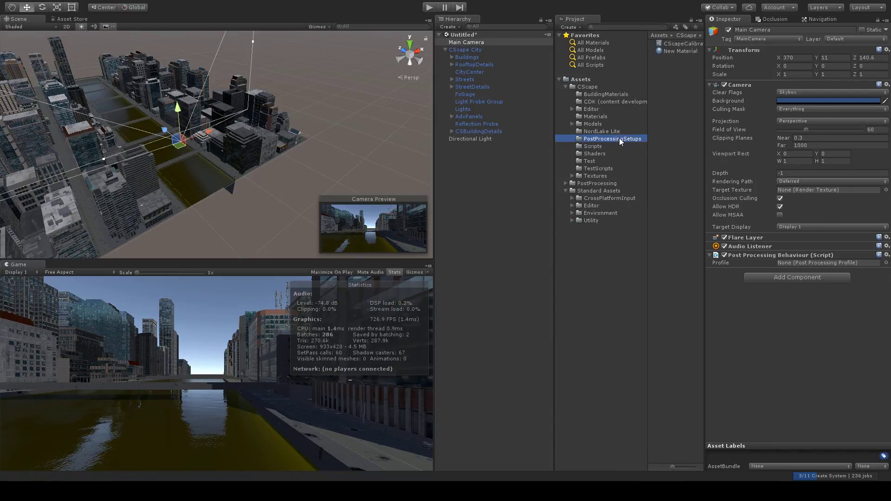
click(674, 42)
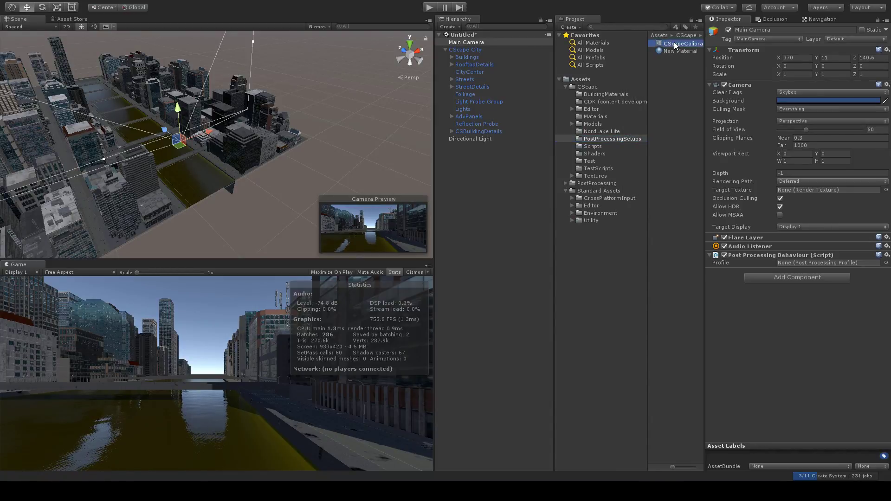
drag(675, 45, 795, 268)
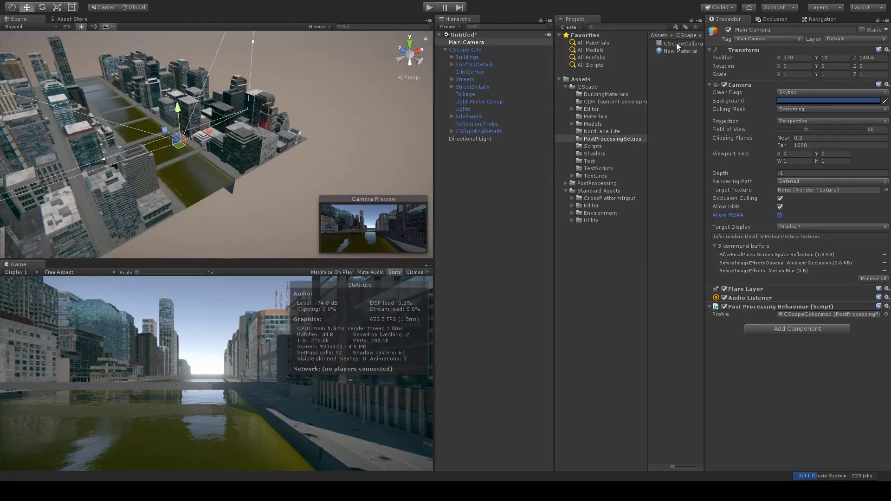
drag(702, 66, 715, 66)
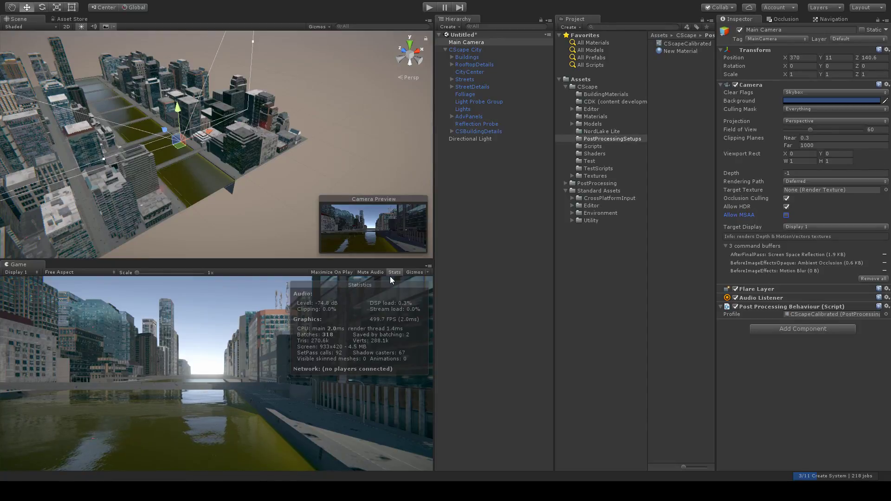
Select the Directional Light and examine how its shadows fall on the river, bridges and waterfront buildings close up.
click(478, 138)
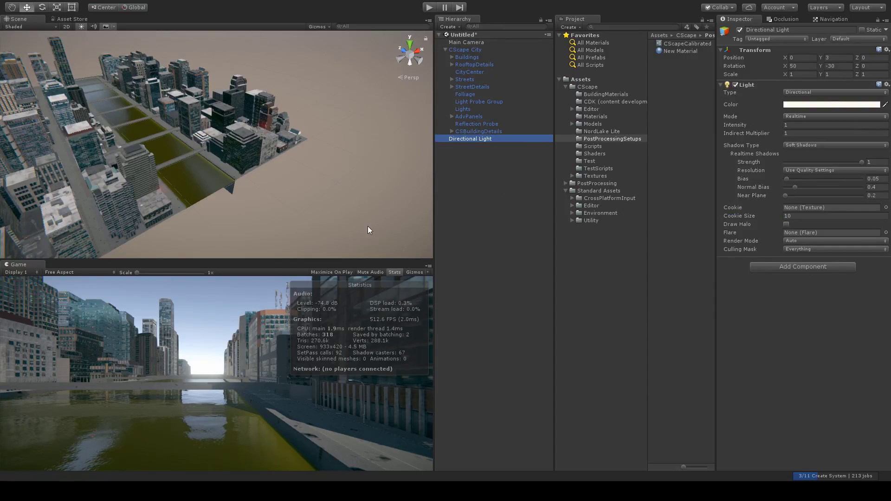
alt+drag(223, 165, 375, 153)
middle_drag(374, 154, 46, 45)
middle_drag(319, 169, 636, 480)
scroll(166, 76, up, 5)
scroll(166, 76, up, 6)
alt+drag(172, 179, 552, 60)
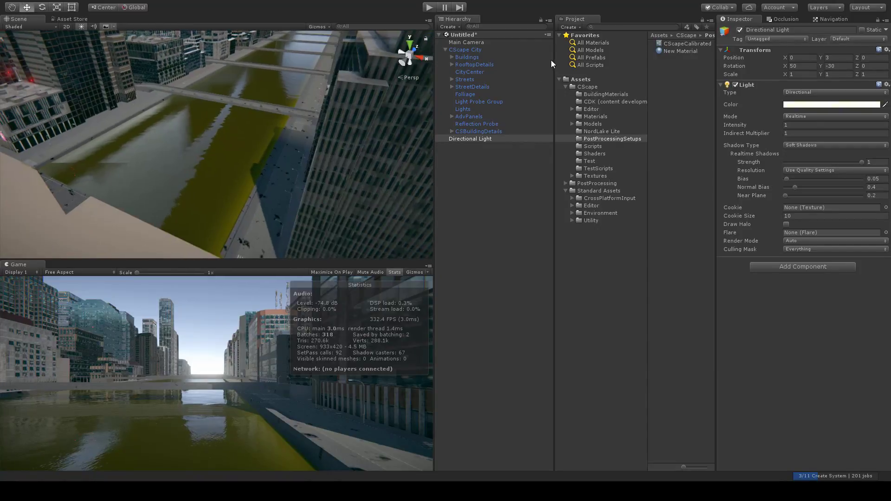
middle_drag(182, 106, 408, 9)
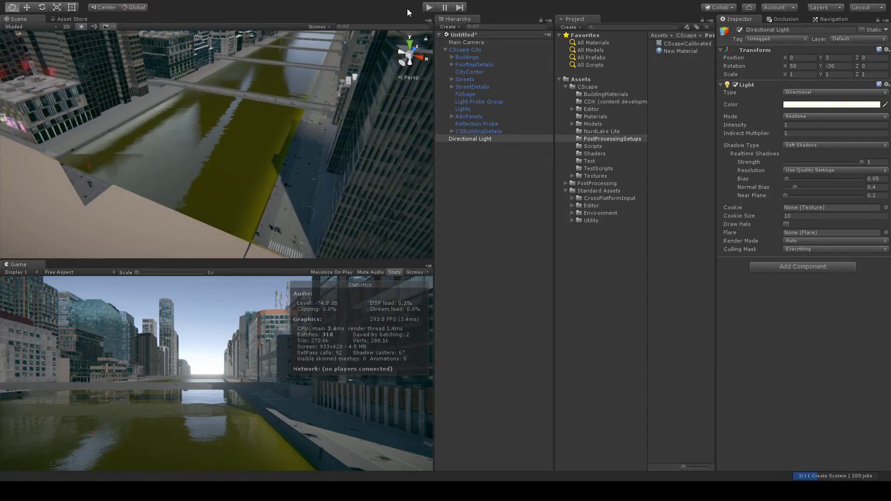
scroll(288, 112, up, 3)
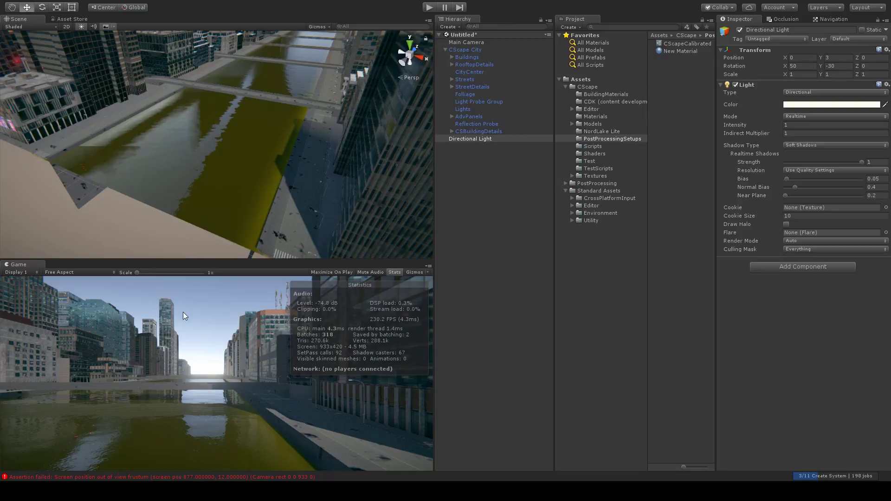
Set the shadow distance to 1500 in the project's quality settings.
click(177, 266)
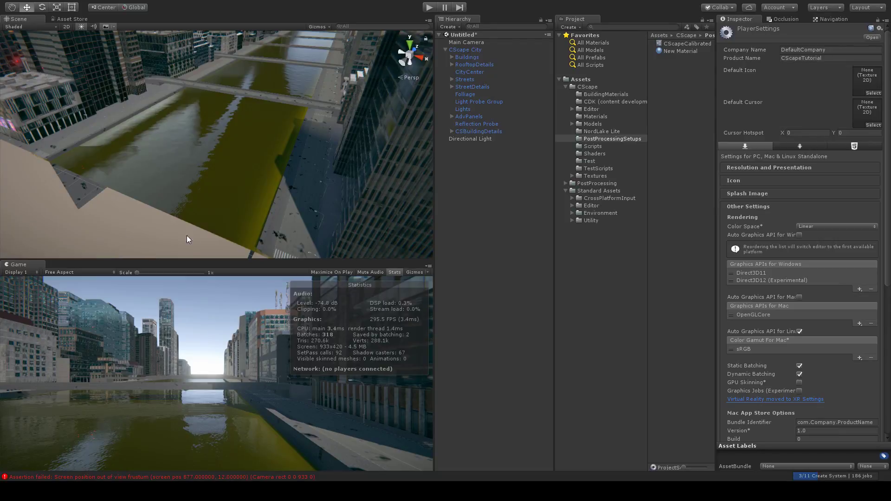
click(179, 297)
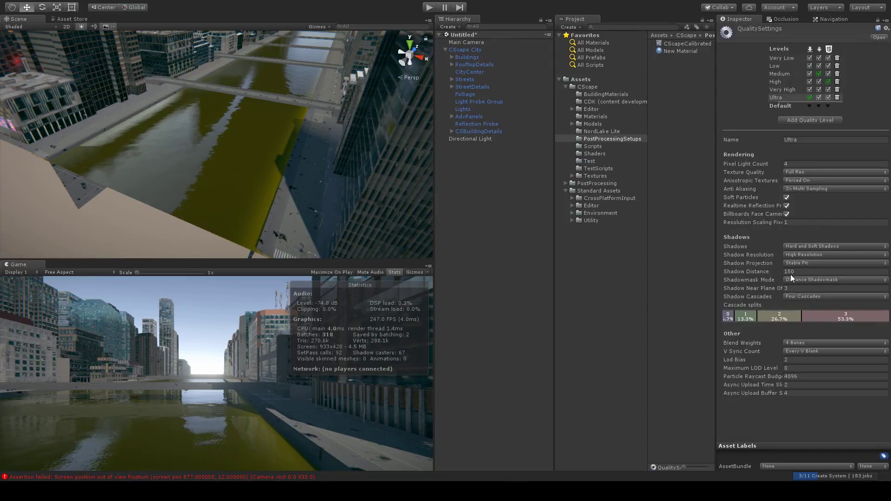
click(764, 274)
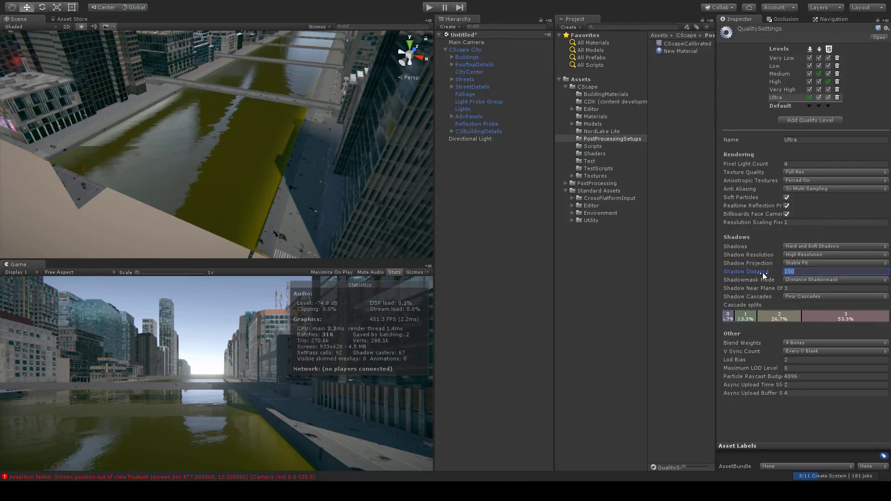
text(1500)
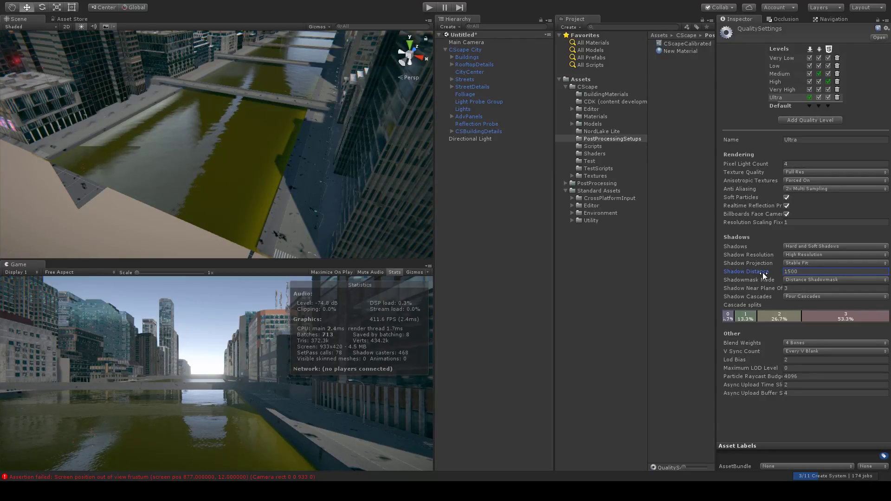
Tilt the Directional Light to an X rotation of about 47.93, checking the shadows along the river.
middle_drag(295, 152, 265, 151)
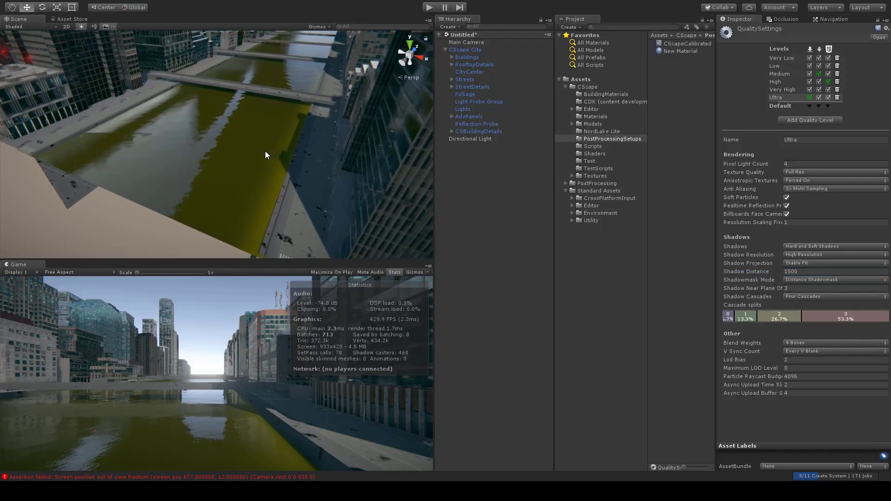
scroll(274, 149, up, 8)
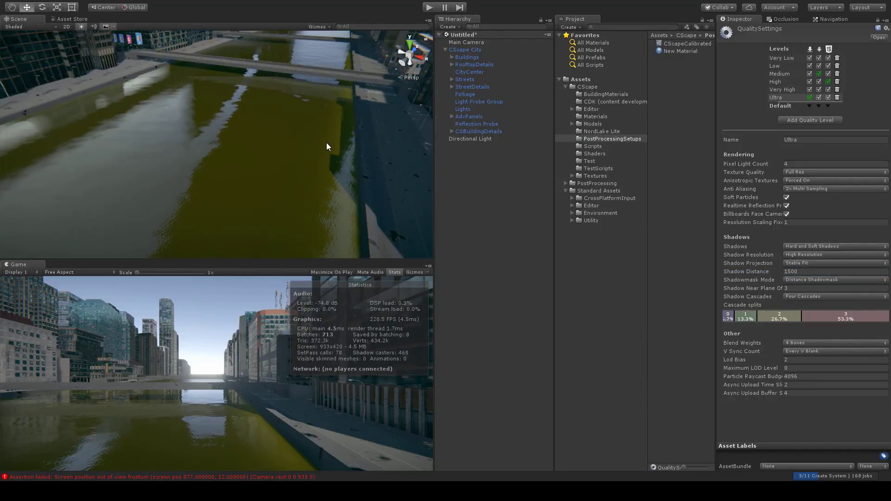
right_drag(327, 147, 256, 131)
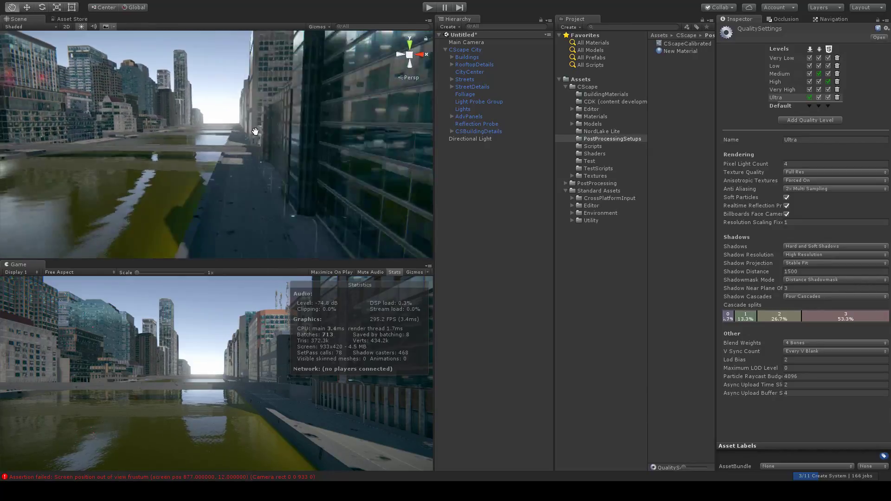
middle_drag(255, 131, 331, 168)
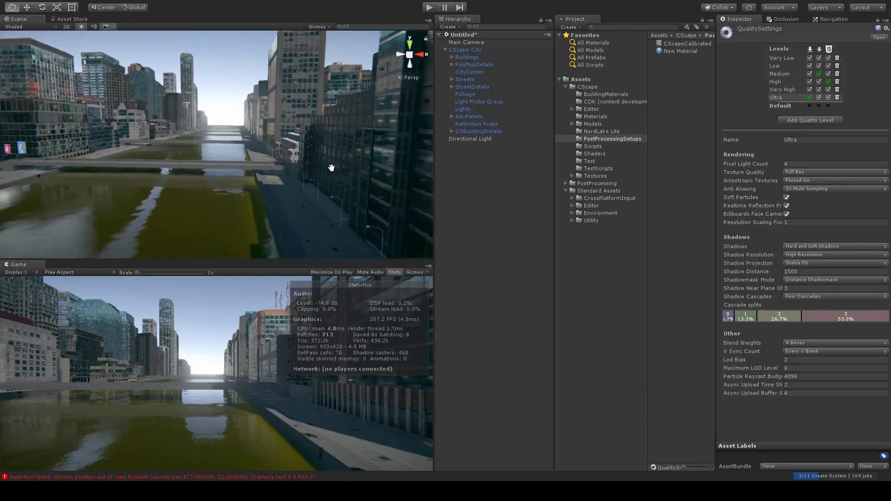
right_drag(331, 167, 276, 179)
click(462, 138)
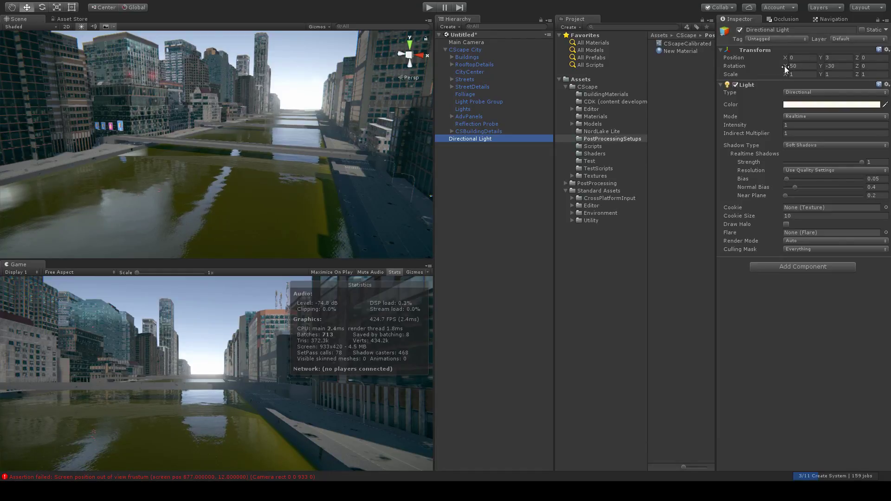
drag(784, 66, 810, 222)
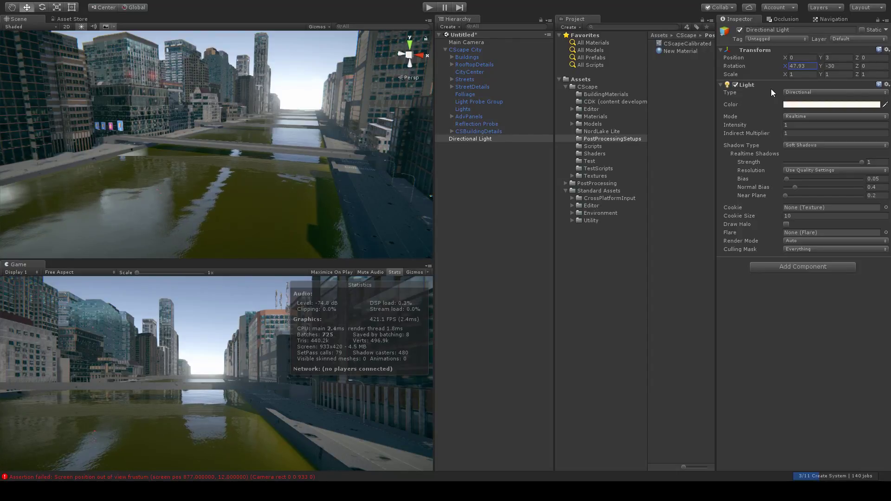
Examine the CS Lights Control settings of the CScape City, including manual control, sun control and day colors.
click(464, 49)
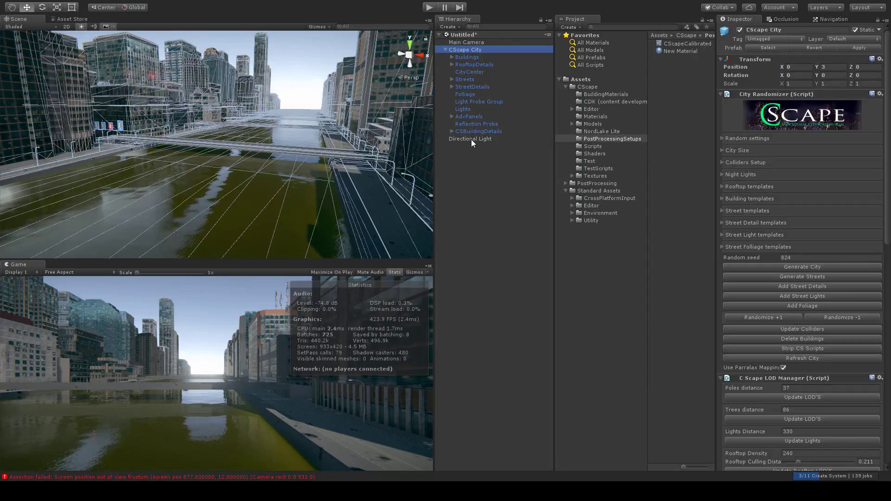
click(471, 139)
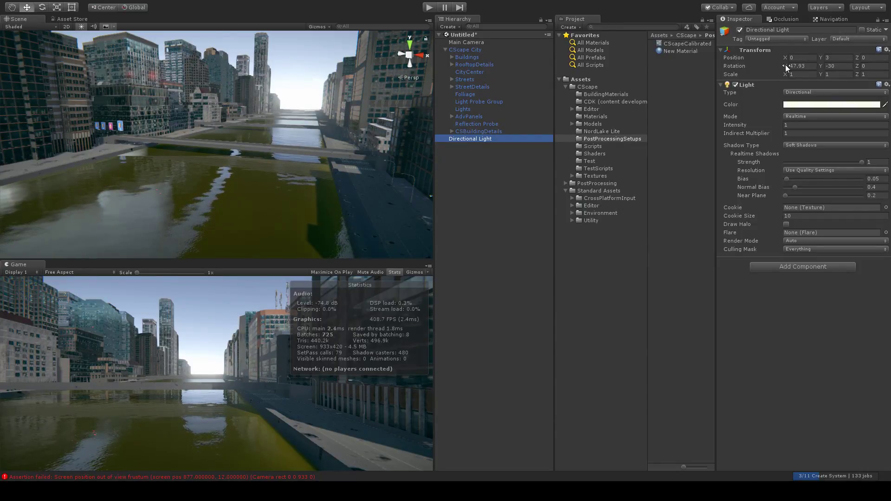
click(477, 156)
click(472, 139)
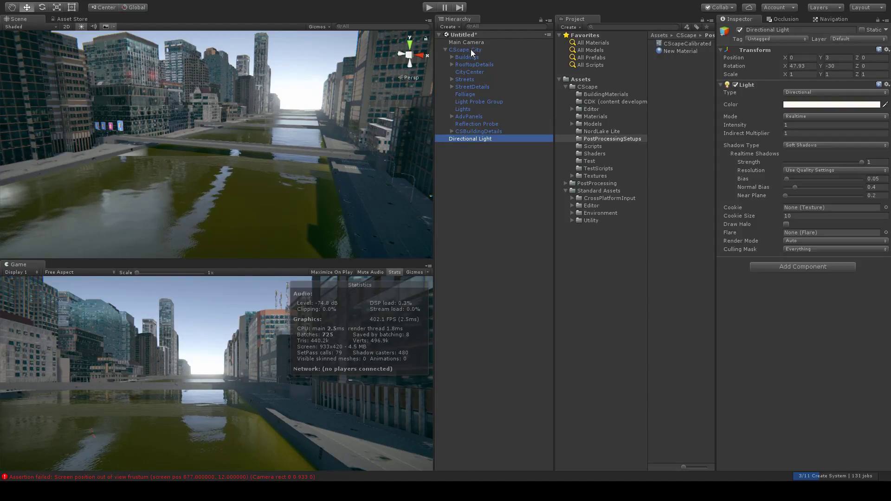
click(471, 49)
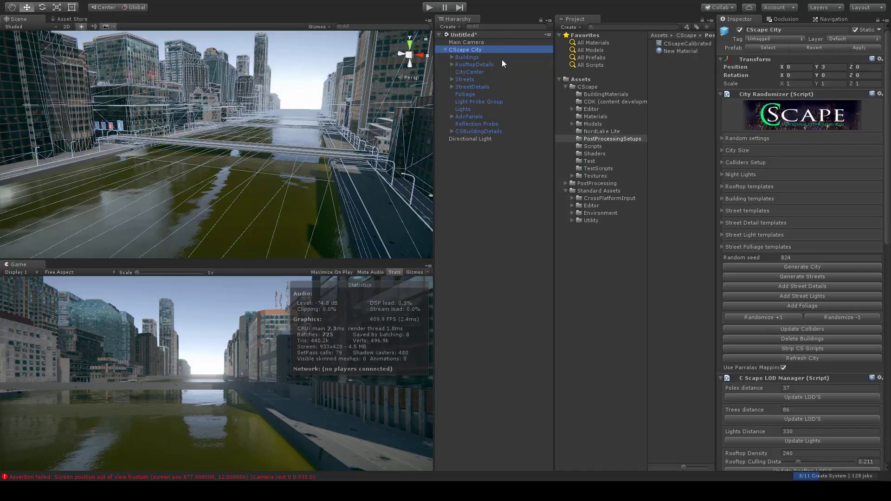
scroll(788, 330, down, 12)
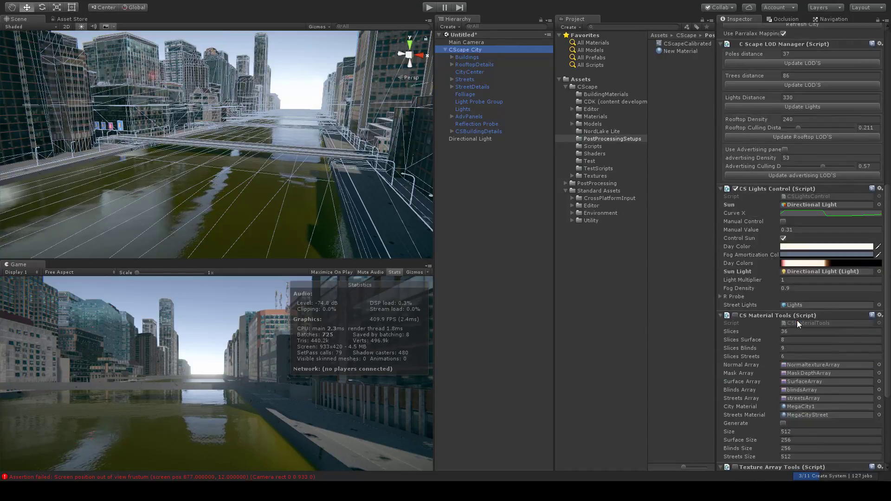
scroll(798, 320, down, 1)
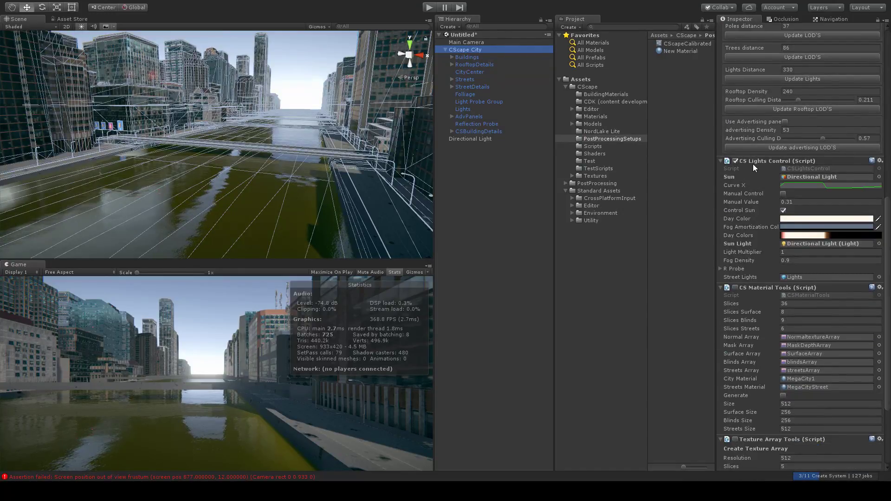
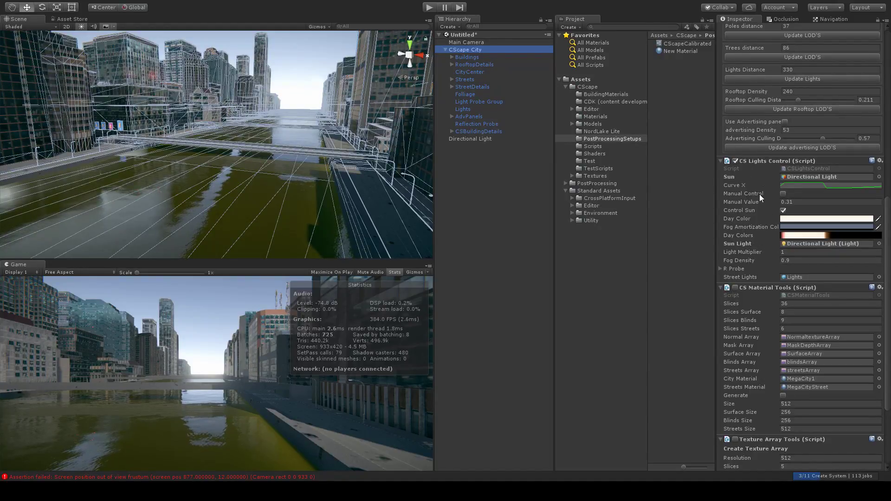
Inspect the Directional Light and its Sun and Sun Light assignments in the CScape City's CS Lights Control.
click(506, 215)
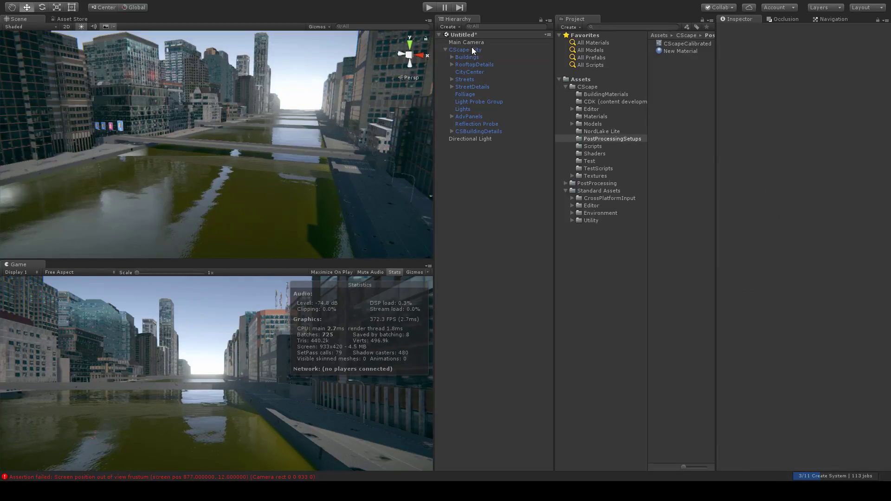
click(475, 46)
click(489, 169)
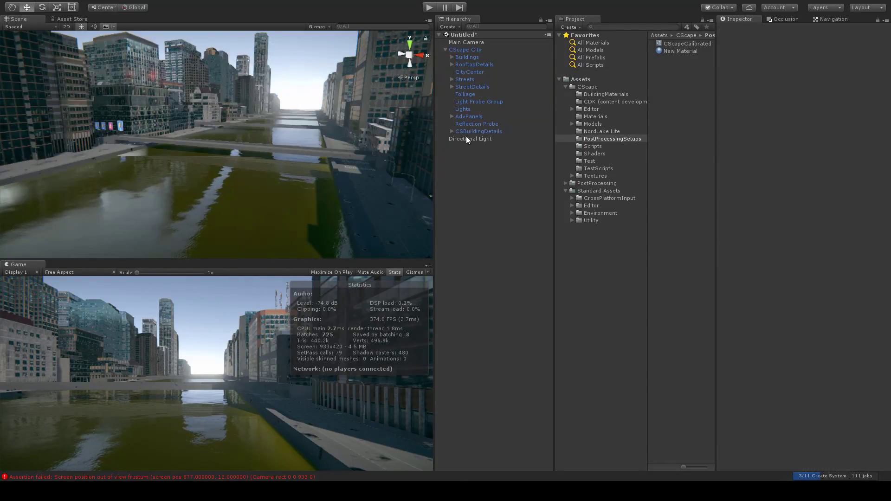
click(470, 138)
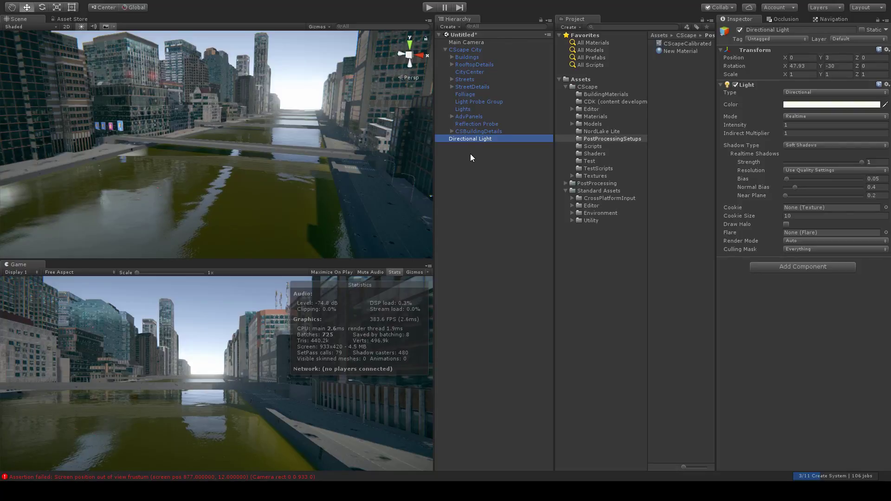
click(464, 49)
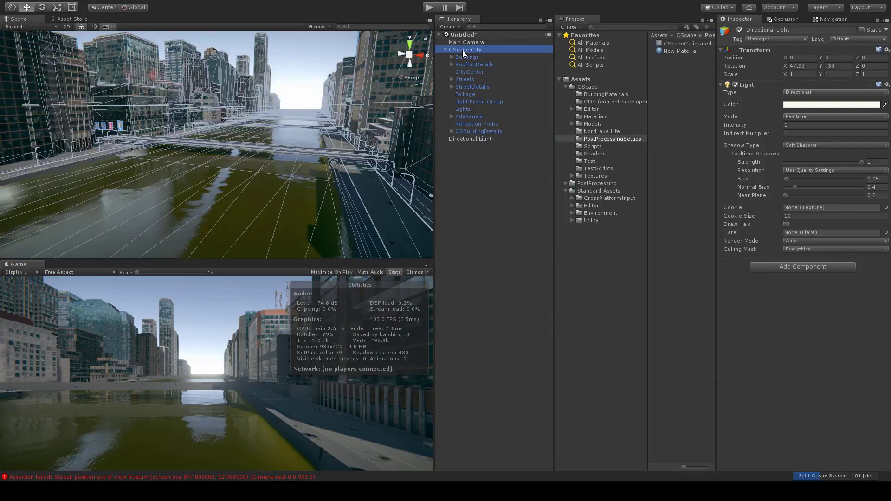
scroll(781, 392, down, 6)
scroll(777, 314, down, 4)
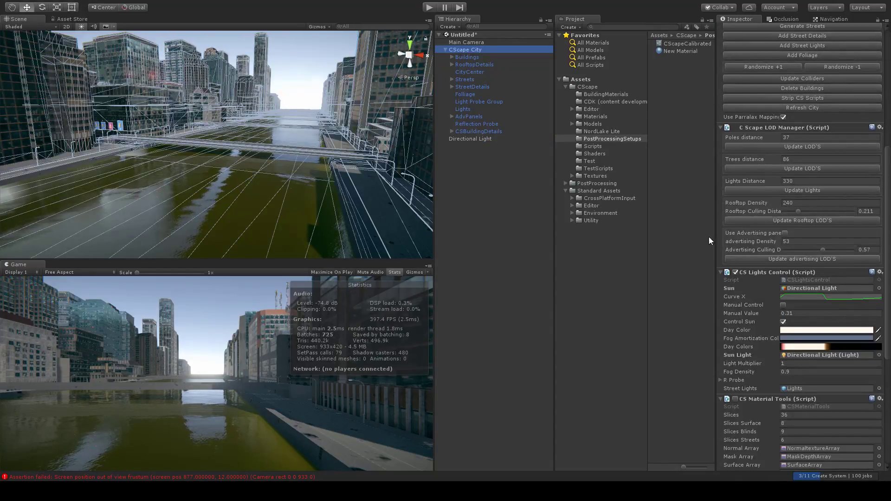
scroll(773, 319, down, 2)
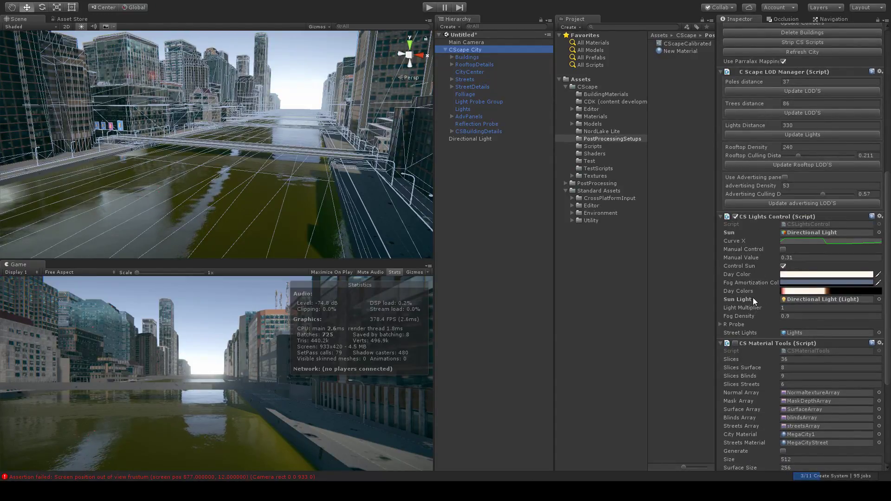
click(462, 187)
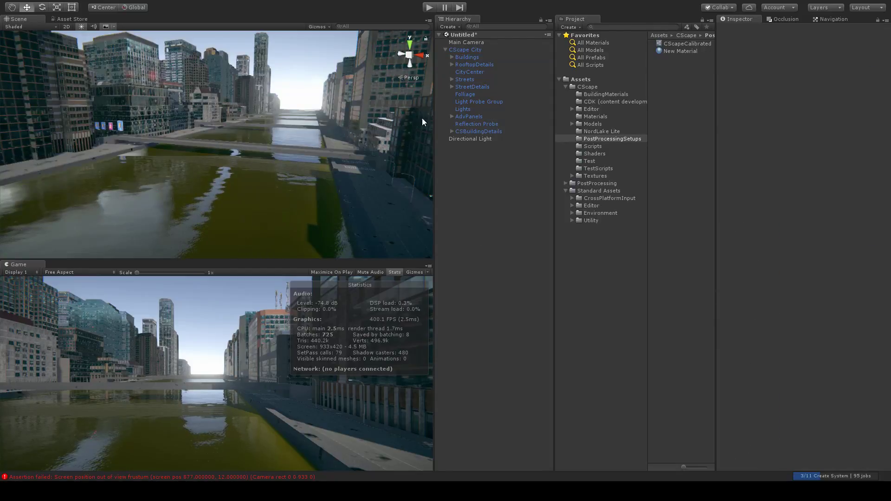
Set the Directional Light's X rotation to 223 to turn the city lighting from day to night.
click(464, 139)
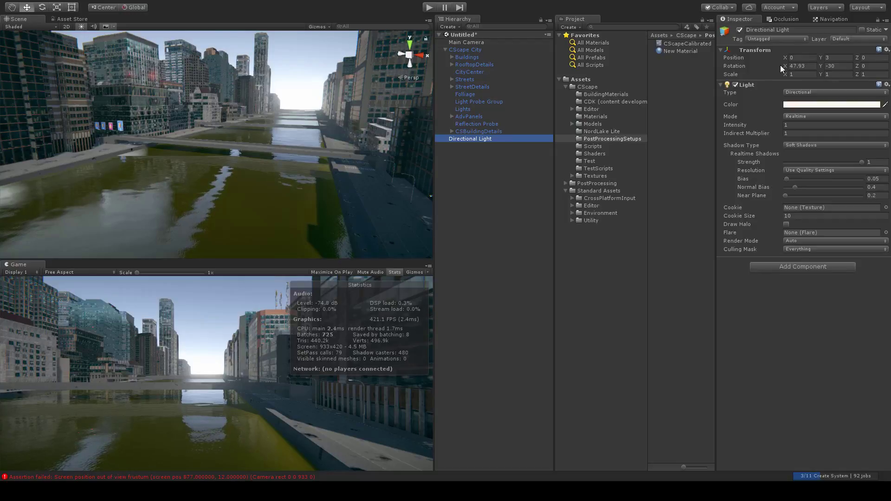
drag(784, 65, 399, 132)
drag(509, 140, 271, 140)
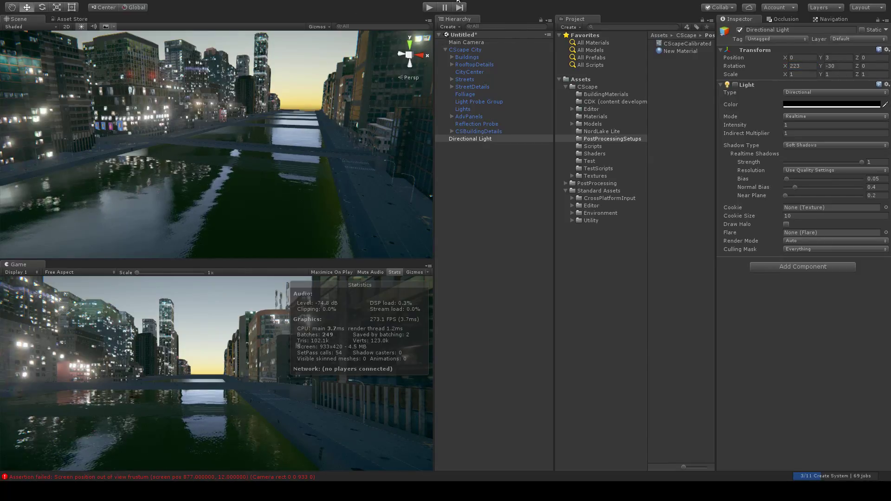
drag(463, 141, 682, 102)
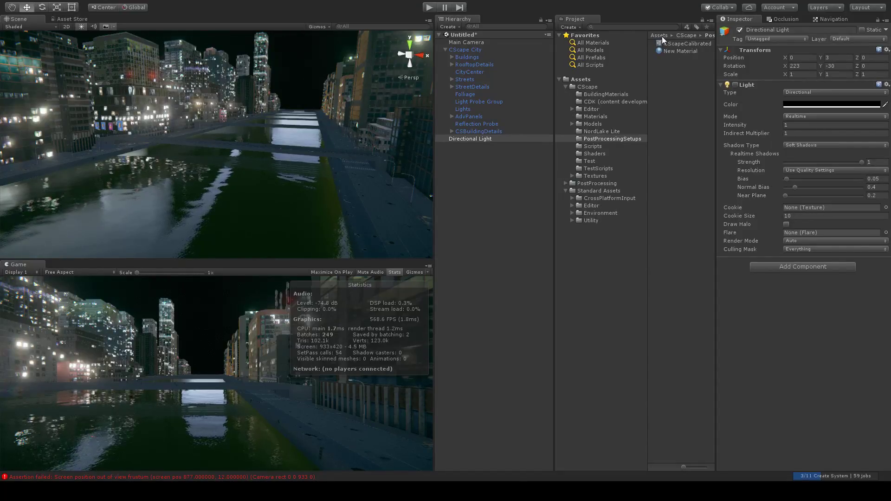
click(528, 97)
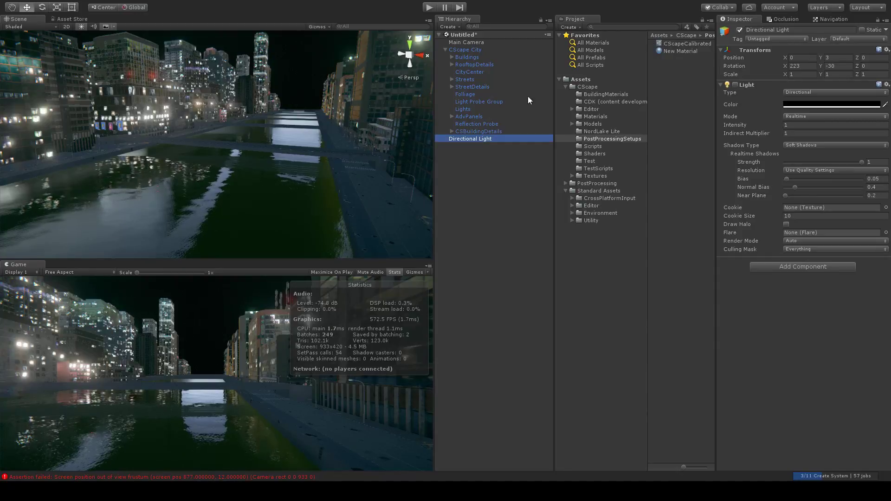
click(462, 149)
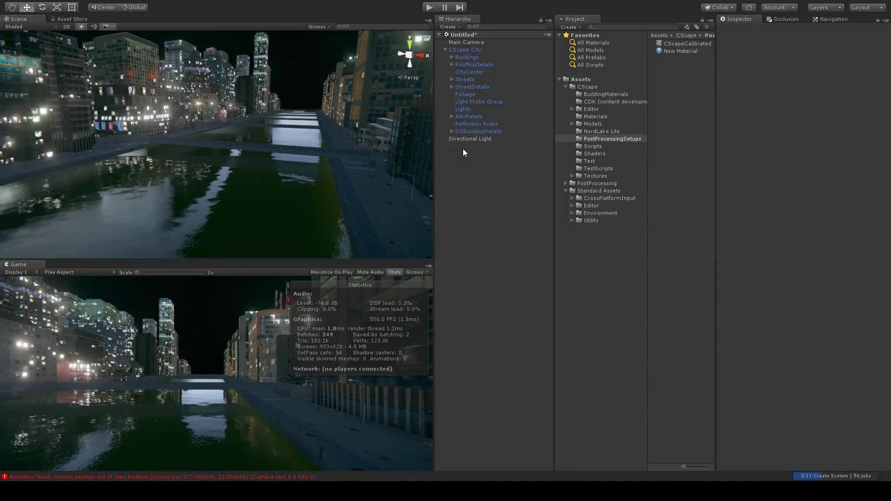
Rotate the Directional Light to X 554.6 and Y -4.1 for a night setting along the river.
click(469, 138)
drag(786, 66, 578, 157)
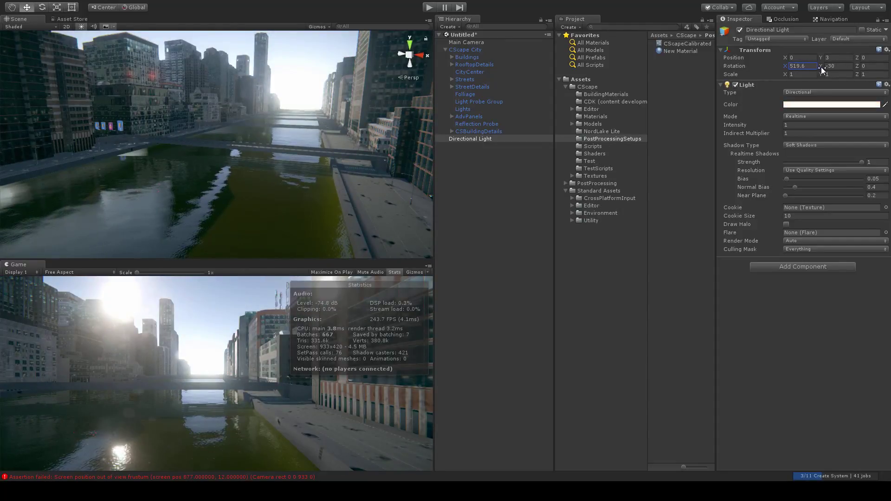
drag(821, 67, 6, 82)
Examine the river's night reflections, the NordLake water object and the settings of its Reflection Probe.
middle_drag(258, 127, 293, 147)
right_drag(294, 147, 242, 171)
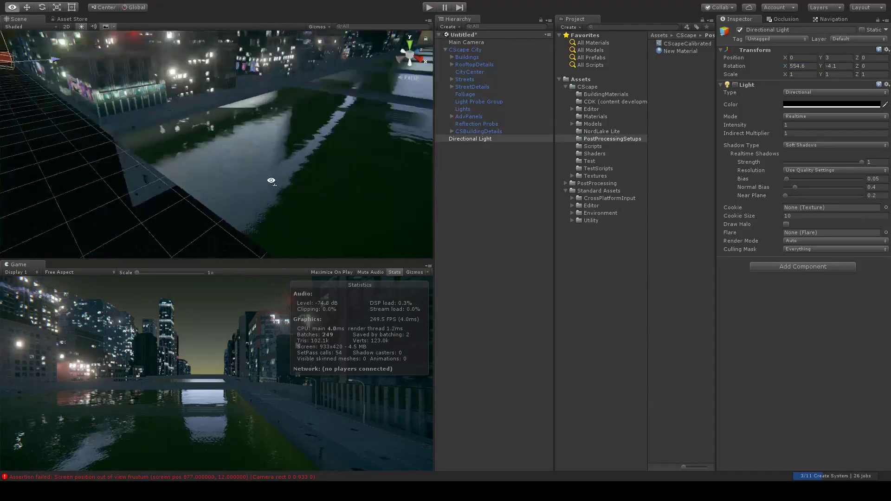
middle_drag(242, 116, 240, 160)
right_drag(240, 161, 188, 154)
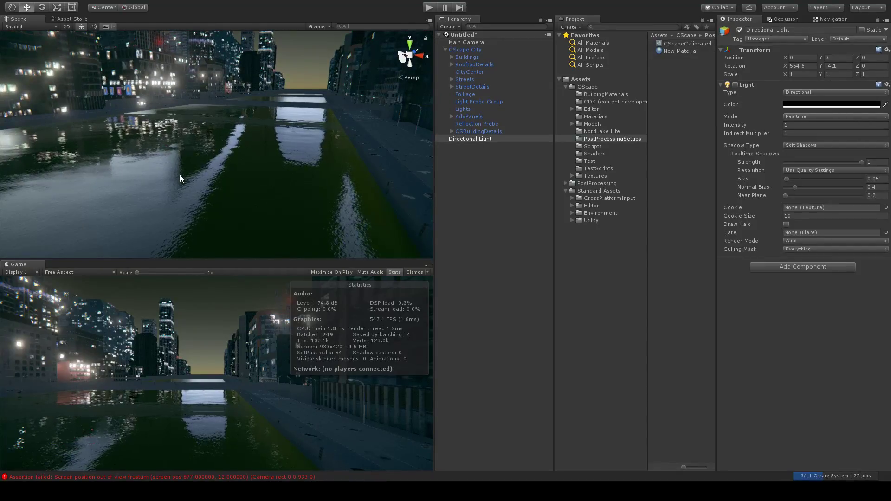
click(180, 176)
click(312, 46)
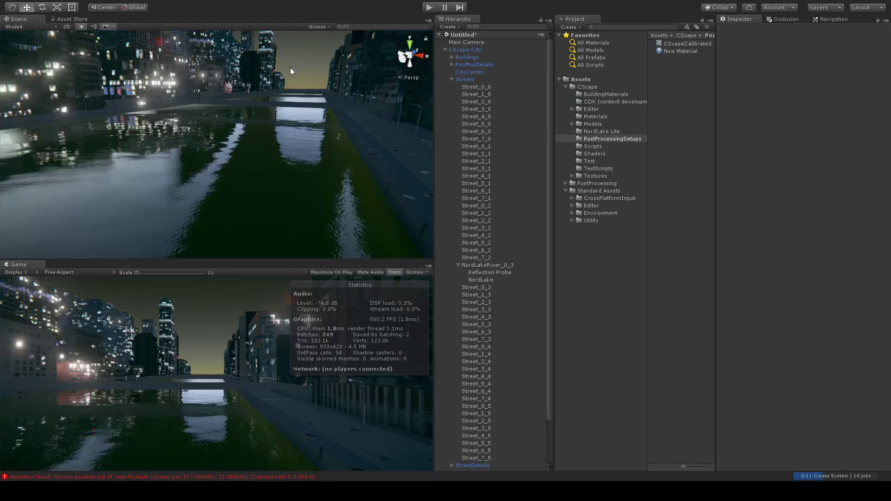
click(214, 201)
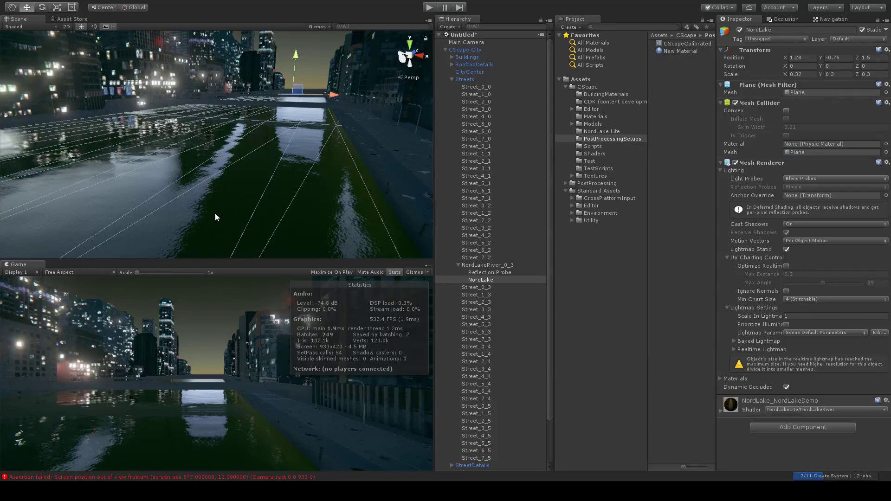
click(483, 273)
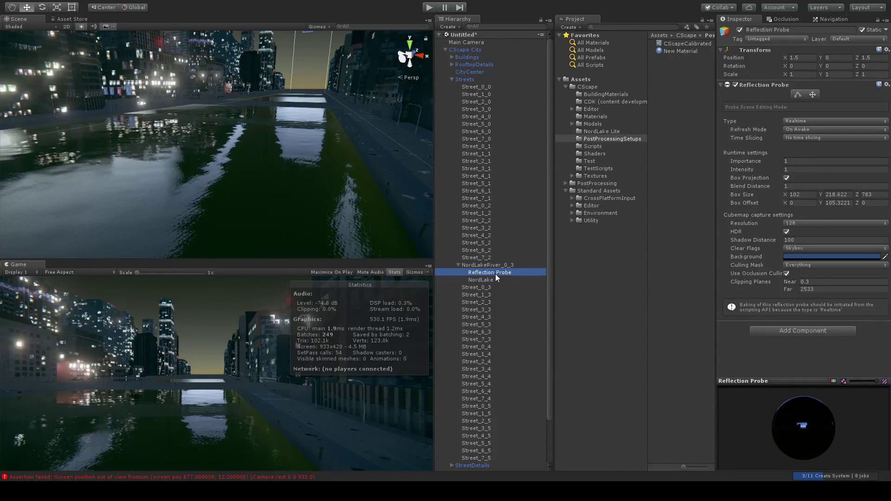
Set the R Probe size to 2 in CScape City's CS Lights Control and assign NordLakeRiver_0_3's Reflection Probe to Element 1.
click(466, 50)
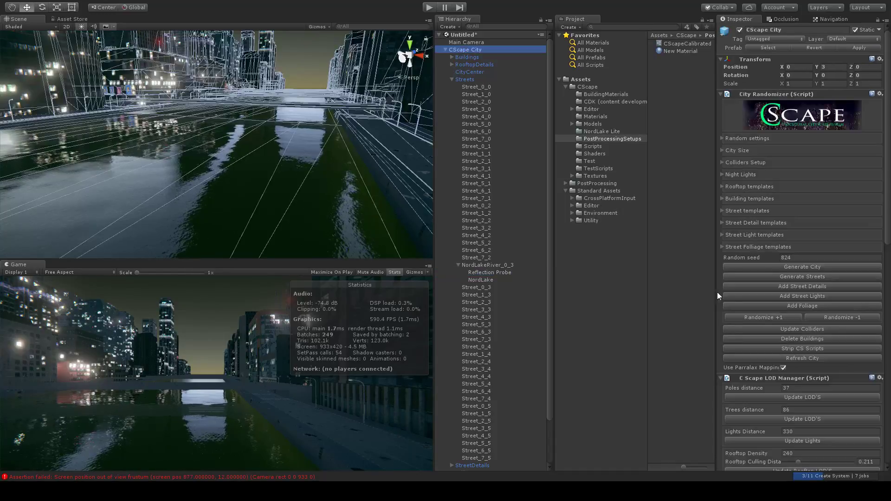
scroll(780, 304, down, 10)
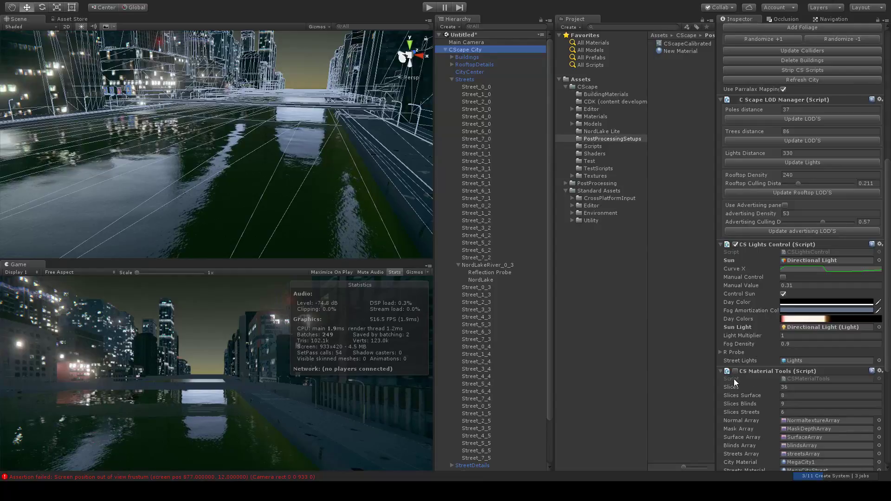
click(721, 352)
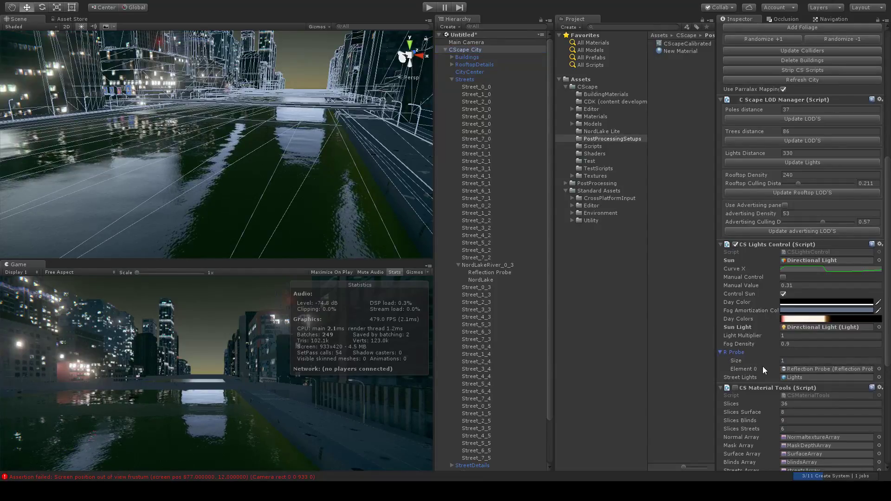
click(776, 361)
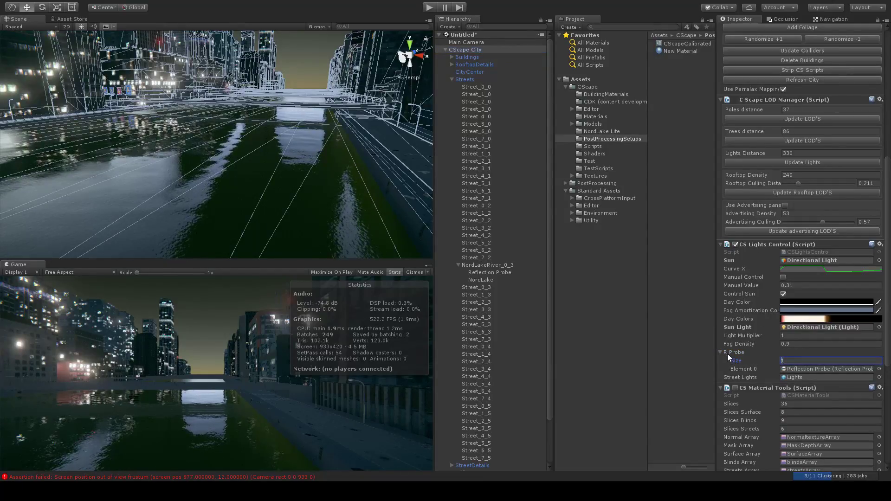
text(2)
key(Return)
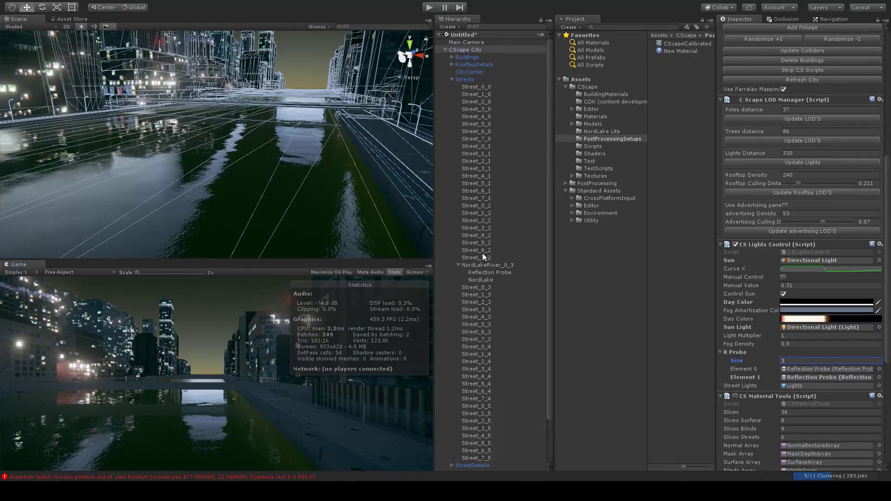
drag(488, 272, 818, 377)
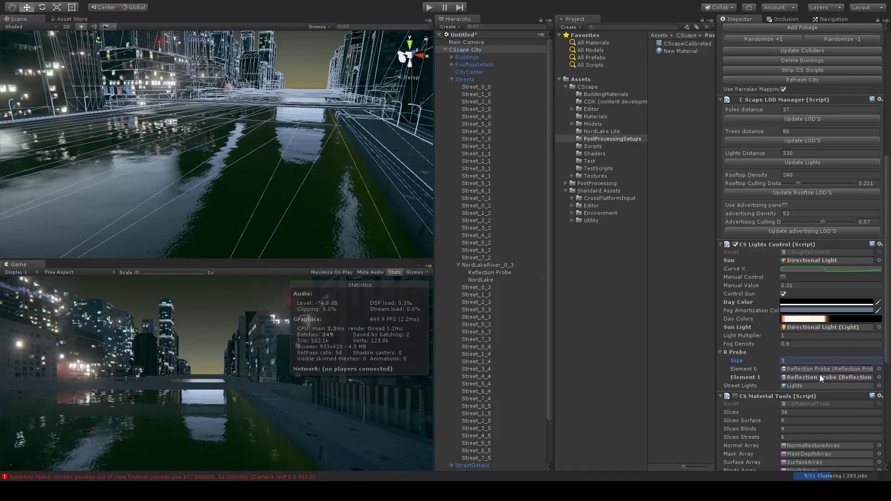
Collapse the CScape City hierarchy and rotate the Directional Light to X 527.3 for a low sun.
click(474, 50)
scroll(791, 249, up, 3)
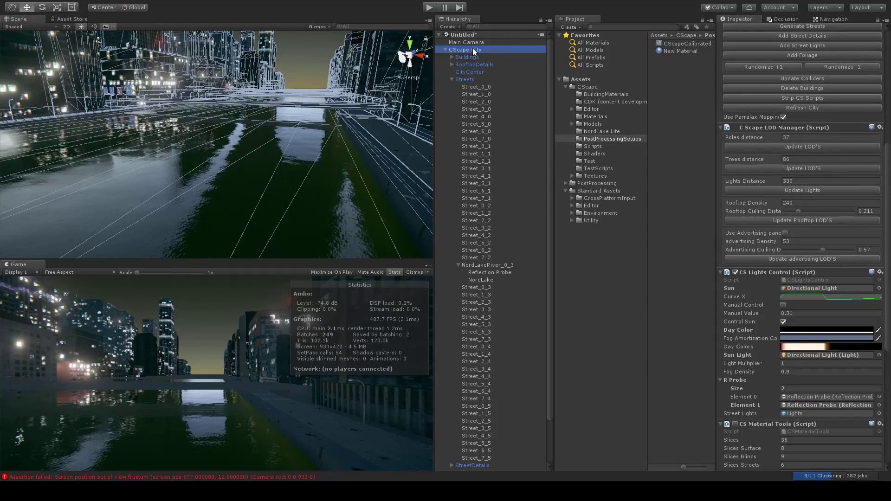
click(446, 48)
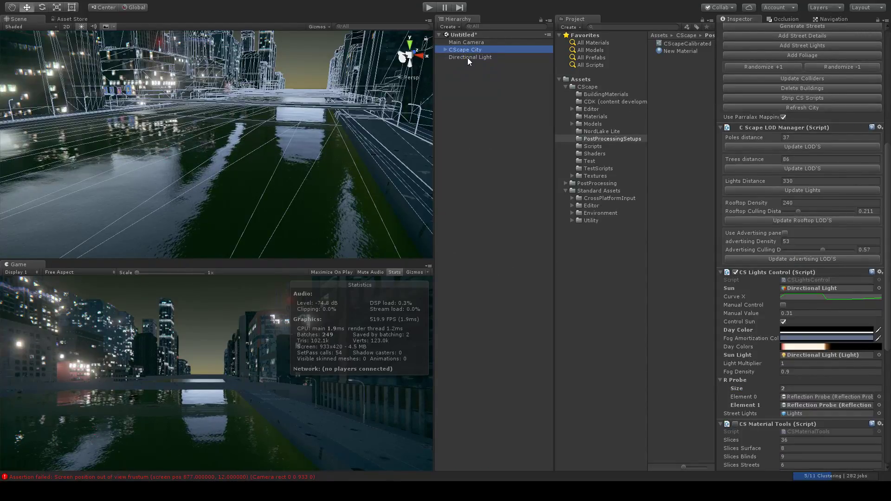
click(467, 58)
mouse_move(785, 65)
mouse_down()
mouse_move(795, 66)
mouse_move(770, 67)
mouse_up()
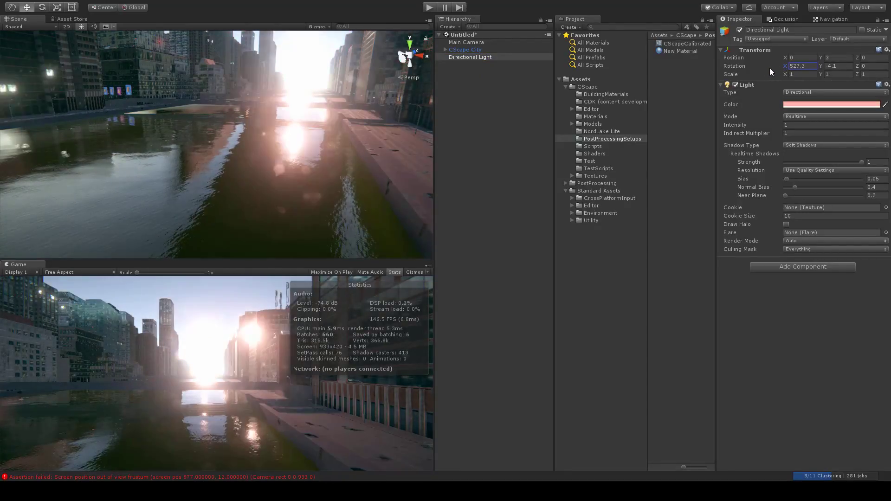
Examine the water reflections and riverside buildings under the low sun from several viewpoints.
alt+drag(313, 113, 233, 185)
scroll(312, 99, down, 5)
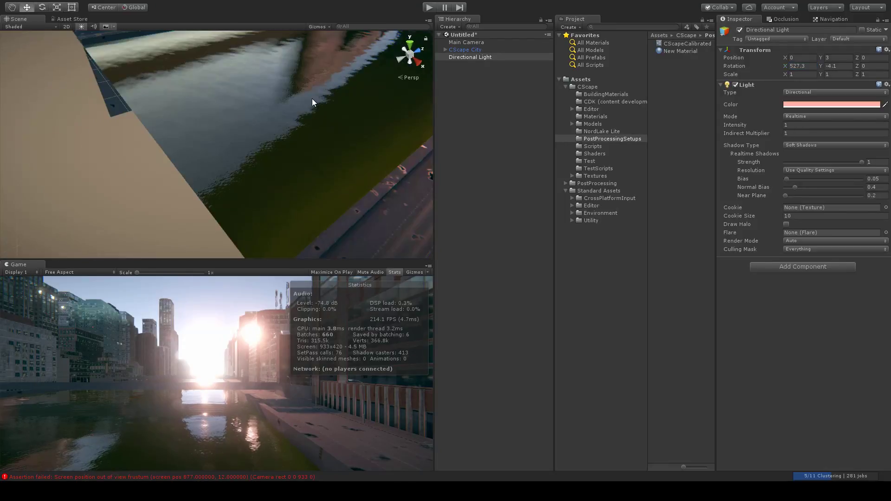
middle_drag(306, 101, 317, 157)
alt+drag(223, 204, 279, 146)
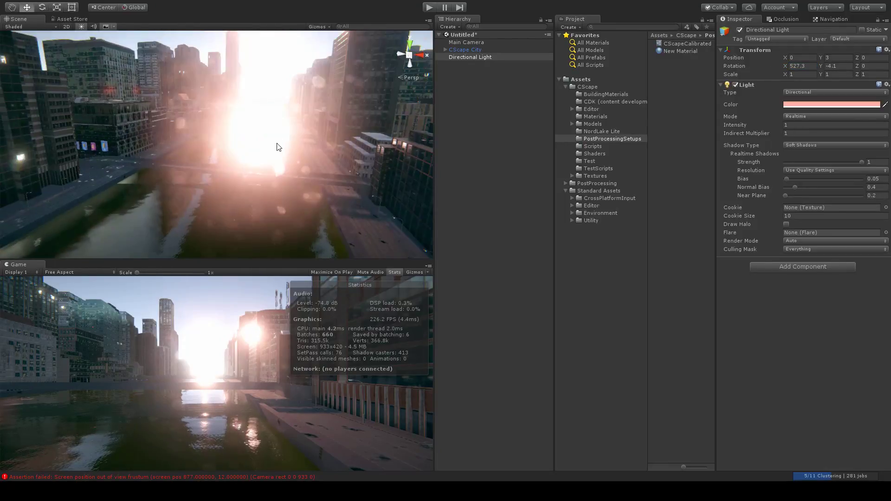
middle_drag(278, 146, 297, 83)
alt+drag(297, 82, 254, 110)
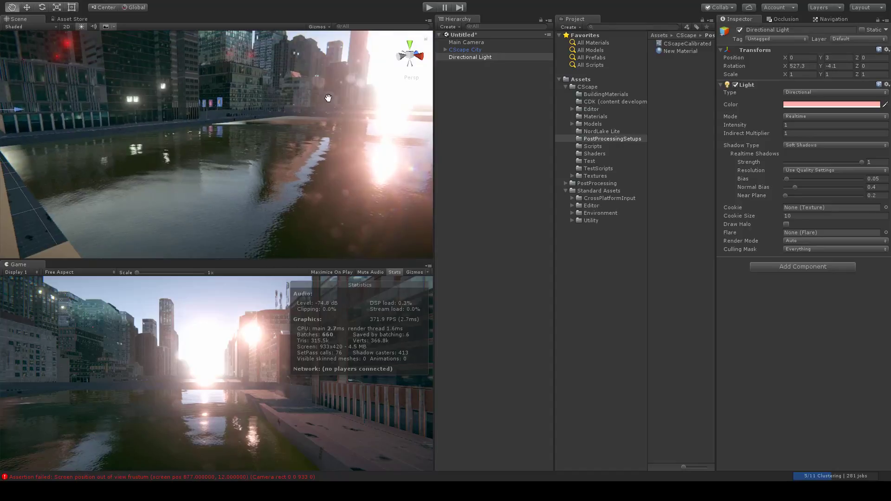
middle_drag(254, 109, 335, 89)
alt+drag(335, 90, 366, 48)
middle_drag(366, 48, 277, 115)
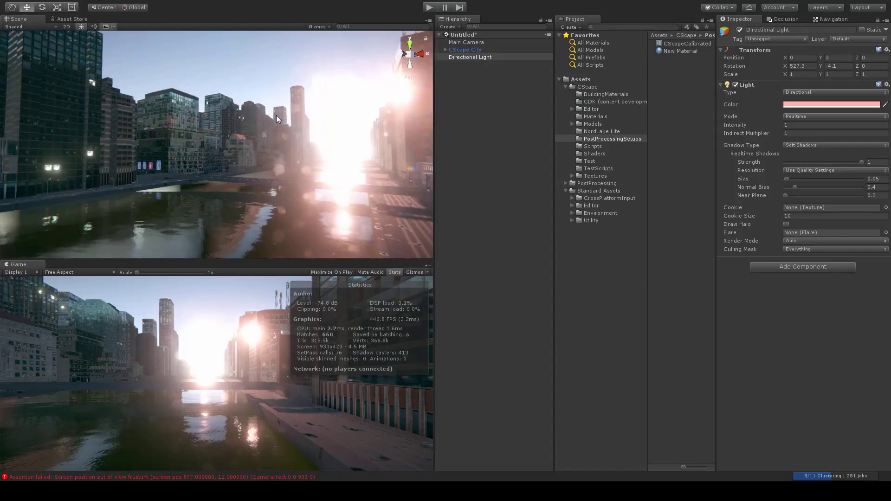
Set the Directional Light's X rotation to 560.2 to switch the city to night.
click(469, 57)
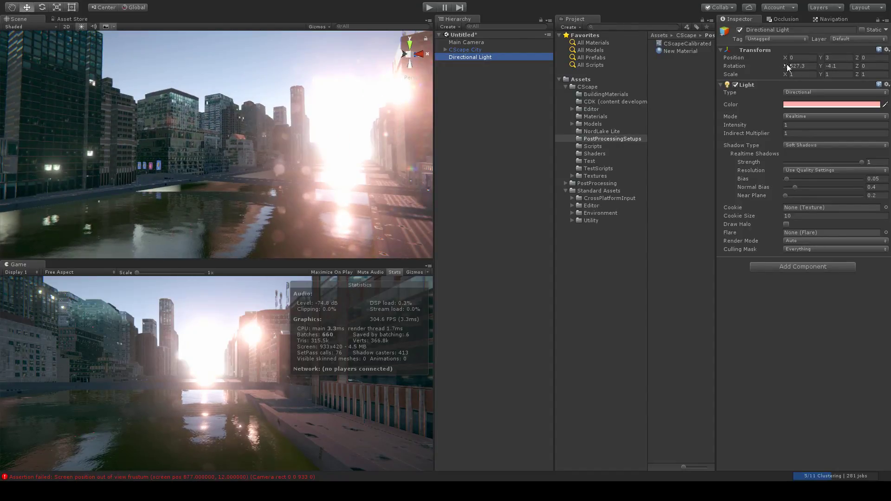
drag(787, 66, 818, 76)
Examine the lit windows, advertising panels and building facades of the city at night from close up.
scroll(214, 118, up, 12)
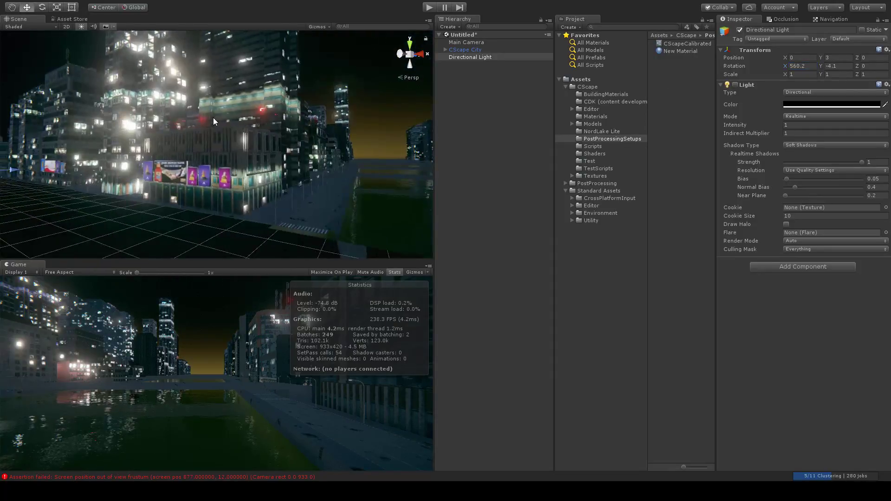
scroll(220, 119, up, 5)
middle_drag(220, 121, 274, 137)
scroll(274, 138, up, 6)
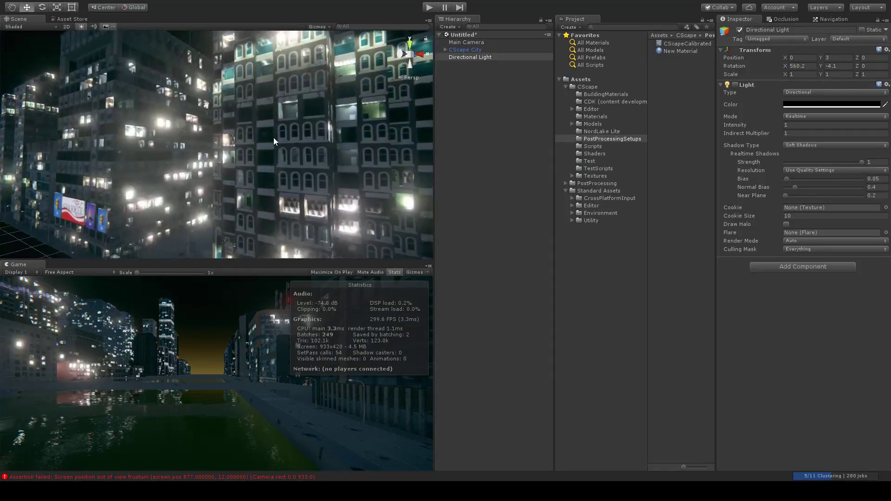
scroll(262, 132, up, 5)
right_drag(244, 121, 91, 145)
scroll(93, 142, down, 8)
middle_drag(98, 132, 292, 149)
scroll(291, 148, down, 3)
right_drag(292, 148, 282, 87)
middle_drag(281, 87, 225, 48)
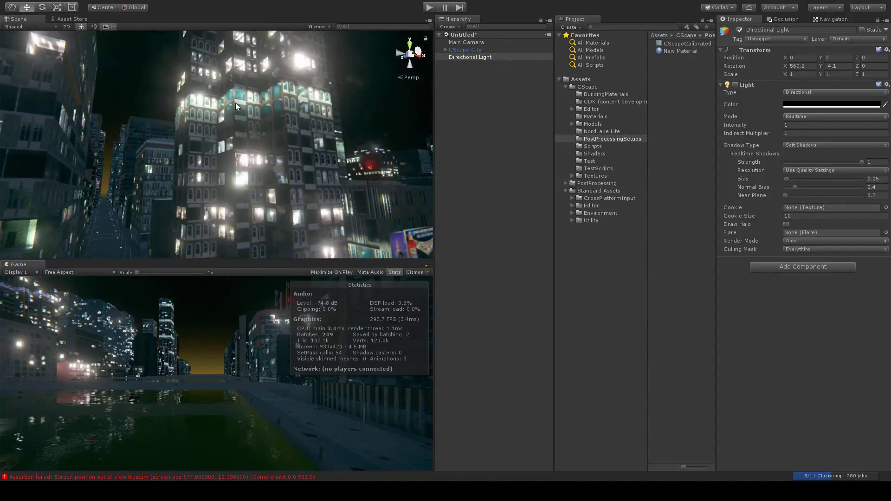
right_drag(225, 48, 270, 115)
scroll(263, 125, up, 6)
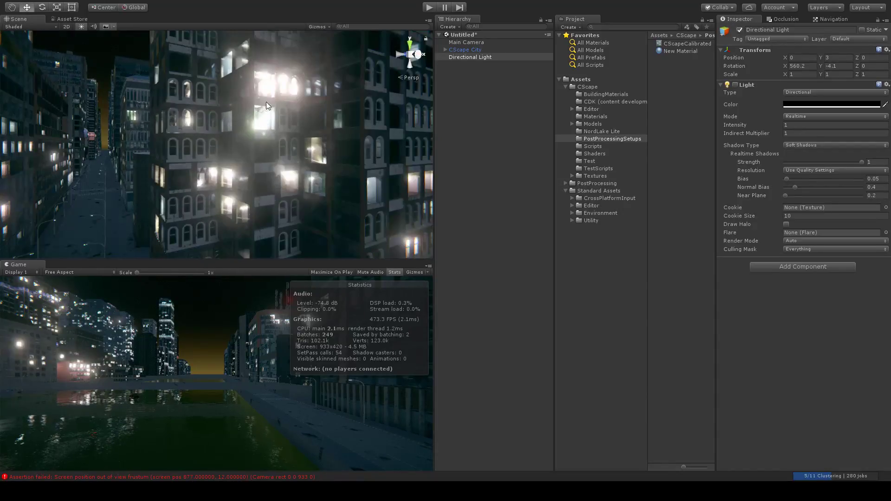
Turn the facade lights of the arched-window corner tower red, setting Lights R to 9, Lights G to 0.33 and Lights B to 1.38.
scroll(308, 138, down, 8)
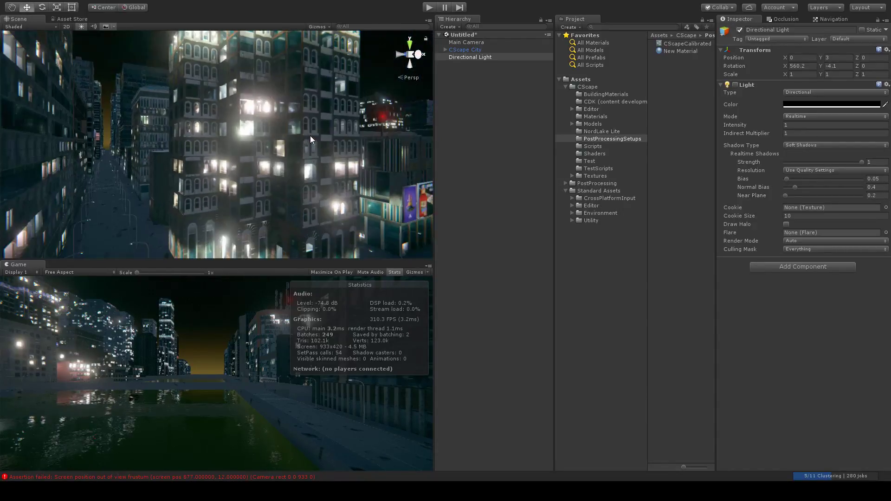
click(286, 101)
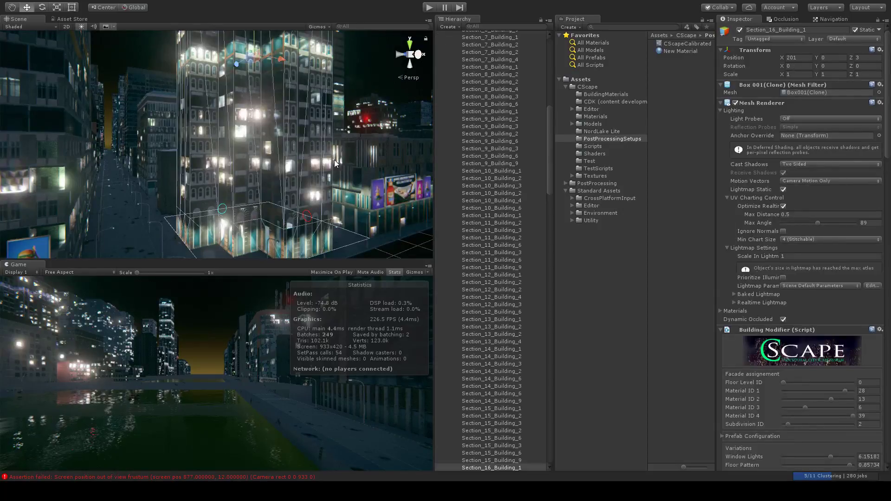
right_drag(334, 163, 356, 167)
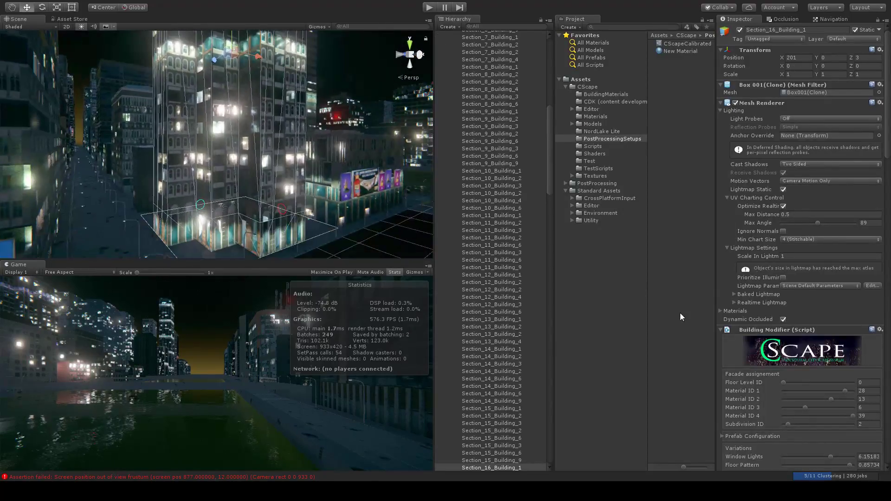
scroll(770, 360, down, 15)
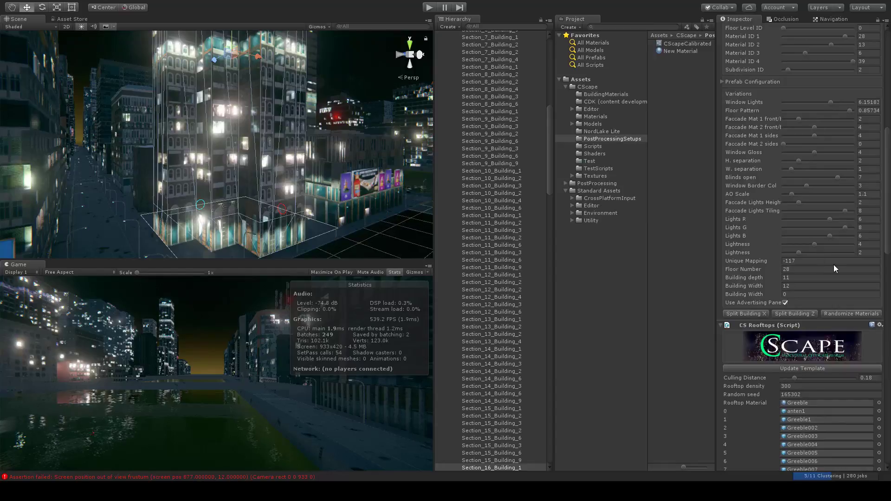
click(825, 238)
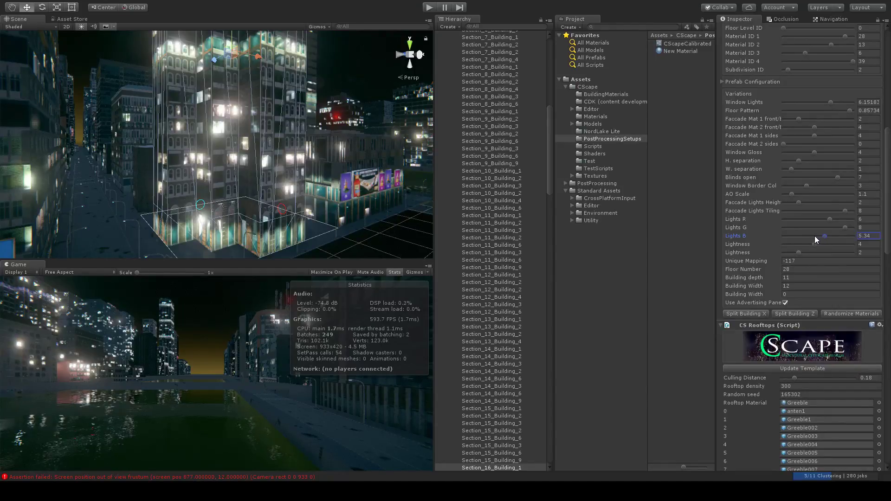
click(814, 245)
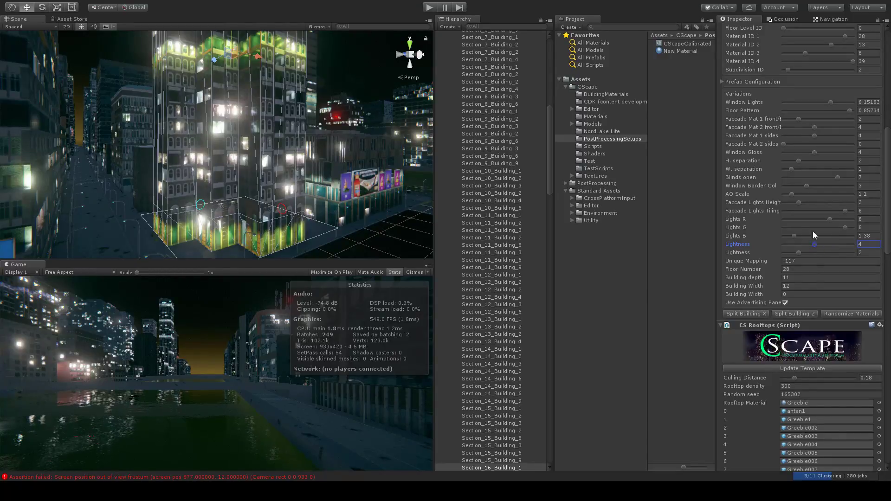
mouse_move(843, 226)
mouse_down()
mouse_move(786, 227)
mouse_move(799, 219)
mouse_move(856, 224)
mouse_up()
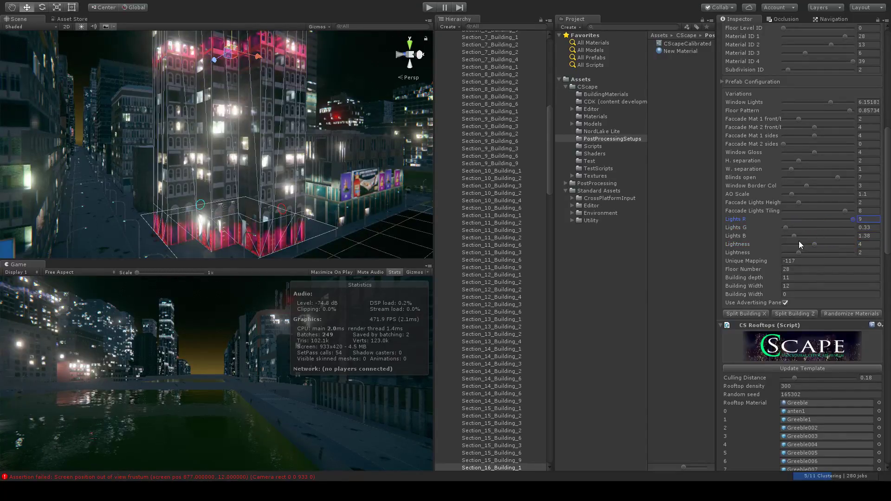
Turn the tower's facade lights blue by adjusting the Lights colour values, and deselect the building.
drag(794, 236, 771, 222)
drag(853, 236, 833, 210)
alt+drag(362, 97, 332, 144)
scroll(266, 96, down, 4)
alt+drag(268, 99, 304, 108)
click(154, 65)
Examine the recoloured tower, the neighbouring facades and the street beside it at night.
scroll(205, 92, up, 3)
middle_drag(304, 108, 381, 86)
scroll(313, 106, up, 3)
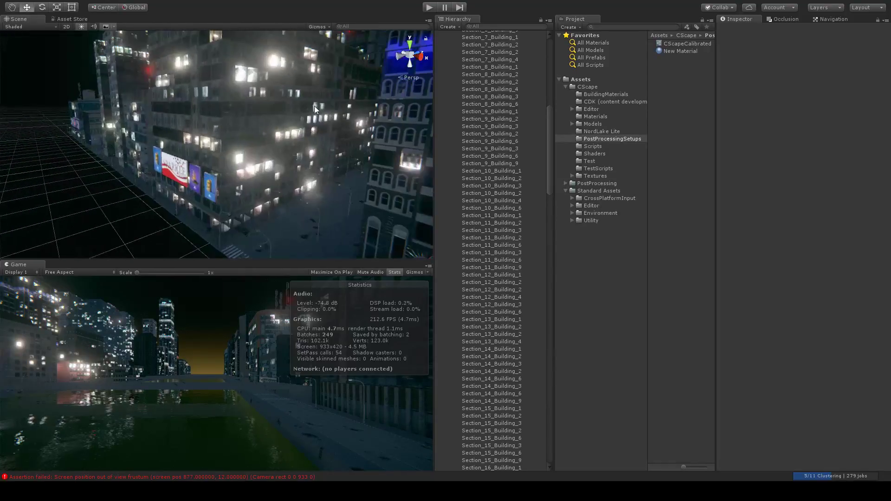
alt+drag(314, 106, 333, 99)
middle_drag(333, 100, 199, 149)
alt+drag(199, 148, 285, 204)
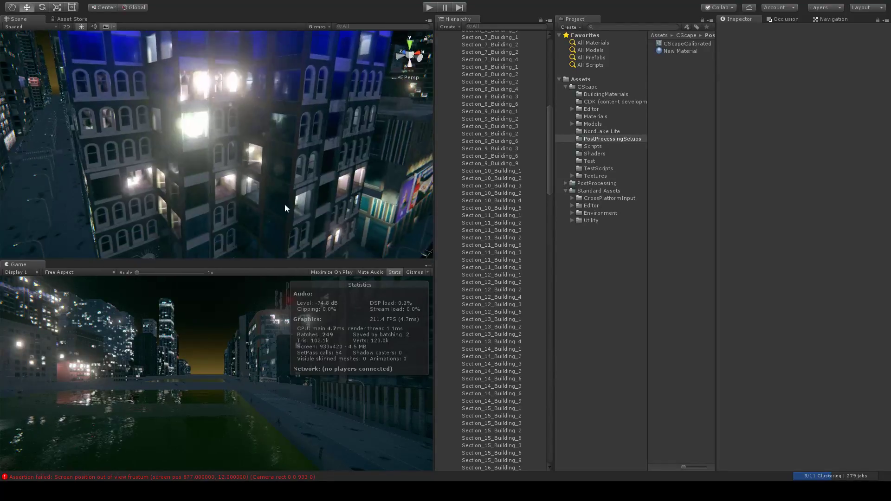
middle_drag(285, 205, 238, 171)
alt+drag(238, 172, 283, 163)
scroll(255, 144, up, 3)
middle_drag(283, 163, 282, 62)
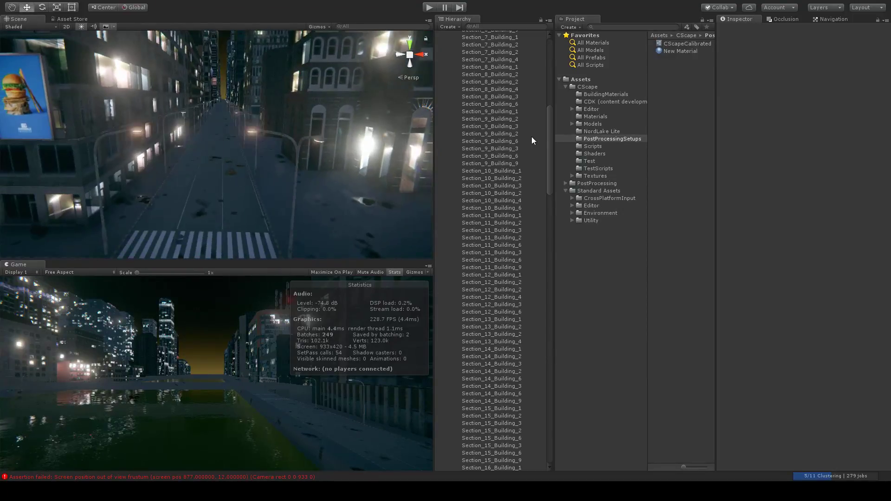
Collapse the CScape City hierarchy, add street lights to the whole city and clear the selection.
drag(550, 129, 544, 49)
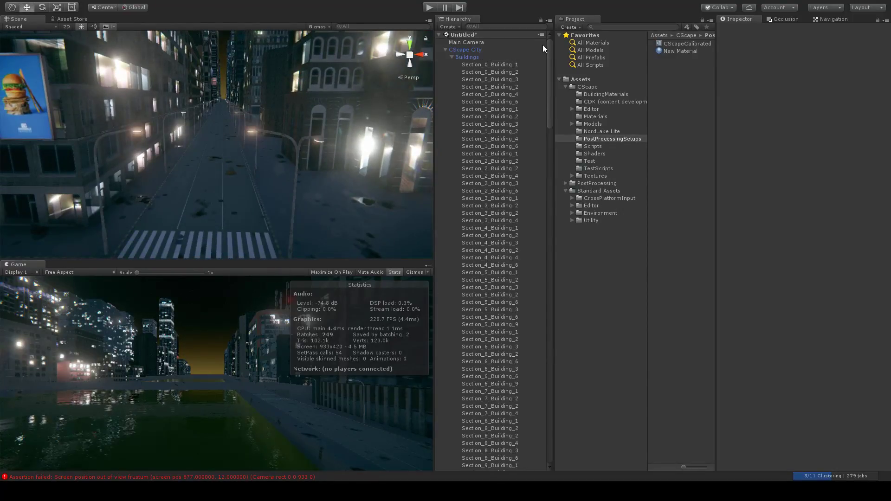
click(444, 50)
click(476, 50)
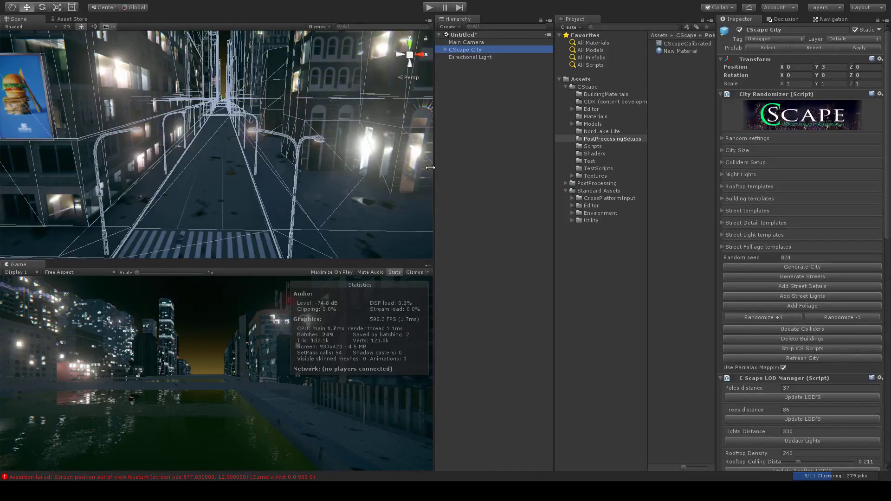
click(806, 297)
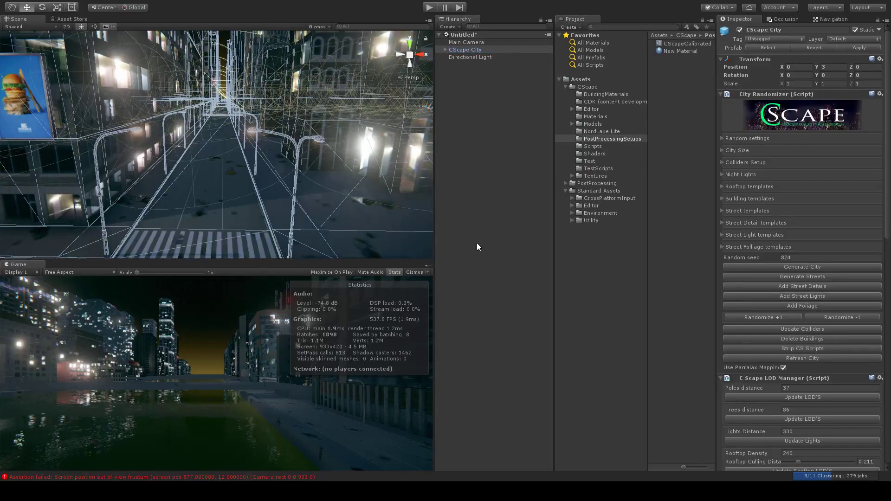
click(486, 170)
Examine the night lighting from the avenue down to street level around the crosswalk intersection.
middle_drag(322, 171, 257, 269)
scroll(279, 180, up, 5)
scroll(269, 165, up, 4)
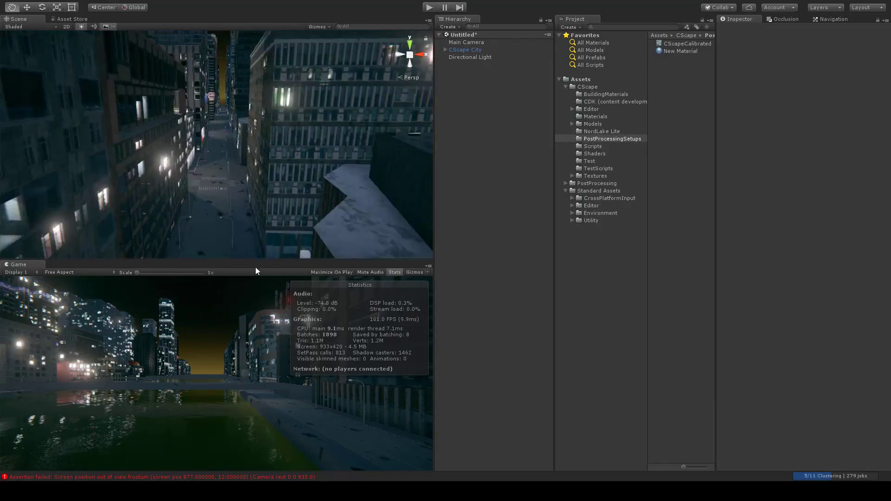
scroll(255, 220, up, 4)
scroll(283, 219, up, 6)
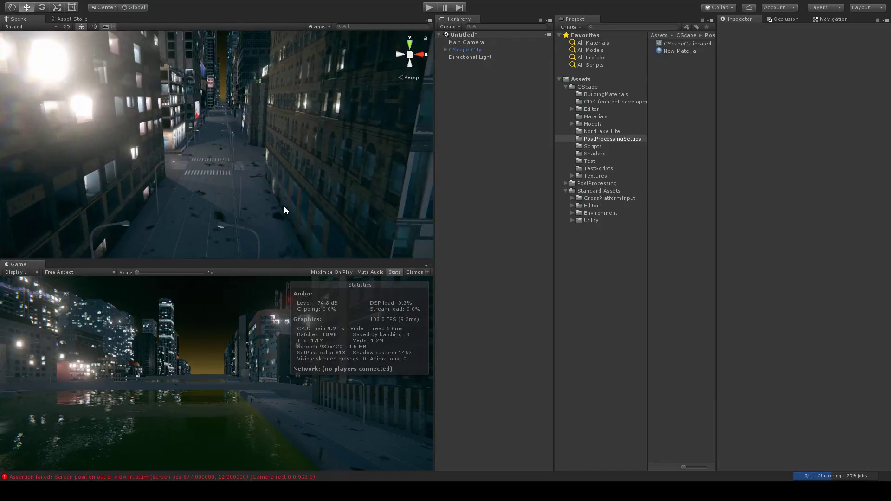
scroll(278, 199, up, 8)
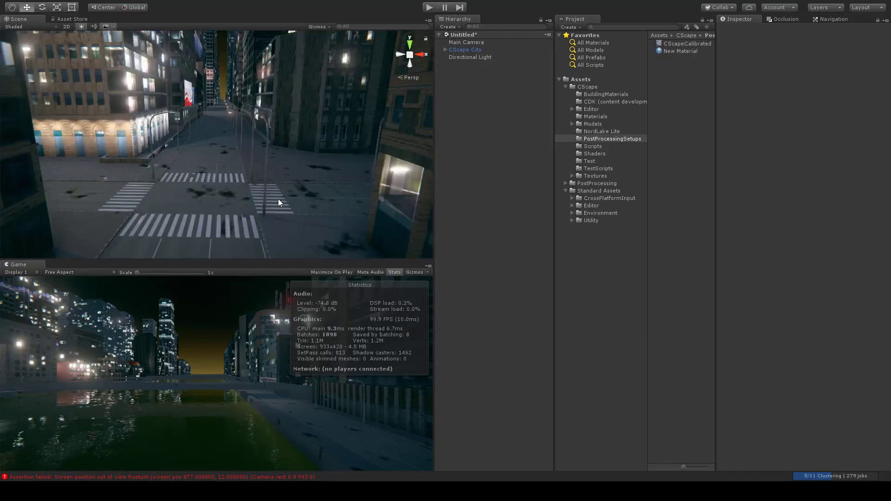
alt+drag(318, 184, 224, 193)
middle_drag(224, 193, 341, 167)
alt+drag(341, 166, 274, 168)
alt+drag(378, 167, 298, 182)
scroll(374, 163, down, 2)
middle_drag(374, 163, 378, 131)
alt+drag(378, 131, 386, 74)
middle_drag(376, 153, 358, 149)
alt+drag(357, 149, 412, 169)
scroll(295, 177, up, 3)
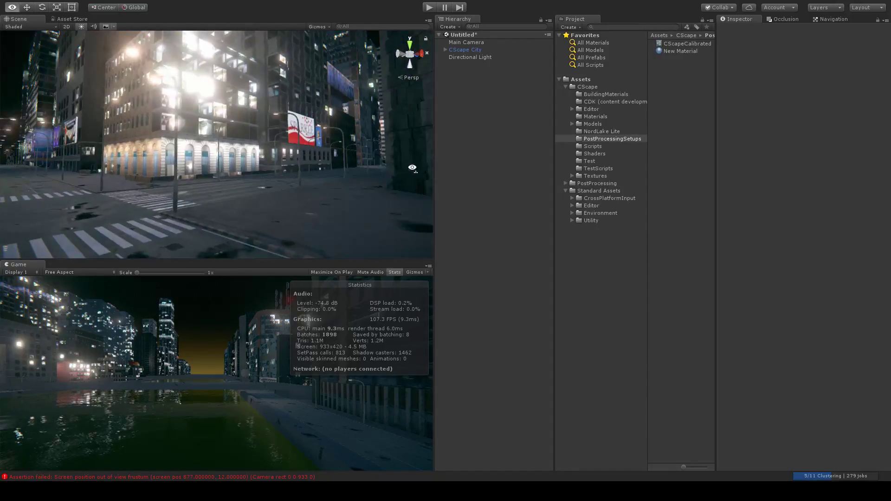
Examine the street lamps past the crosswalks and along the road leading to the bridge.
middle_drag(233, 163, 285, 173)
alt+drag(232, 176, 320, 178)
scroll(232, 177, up, 2)
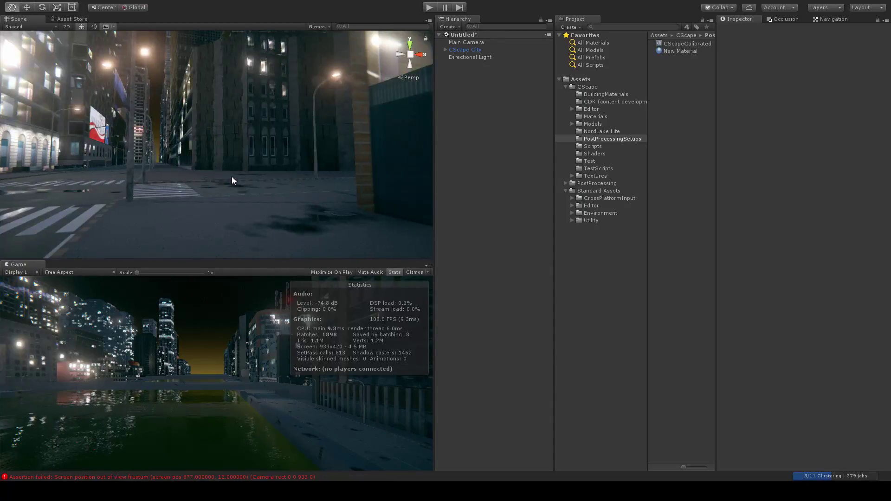
middle_drag(232, 176, 274, 178)
alt+drag(274, 178, 365, 216)
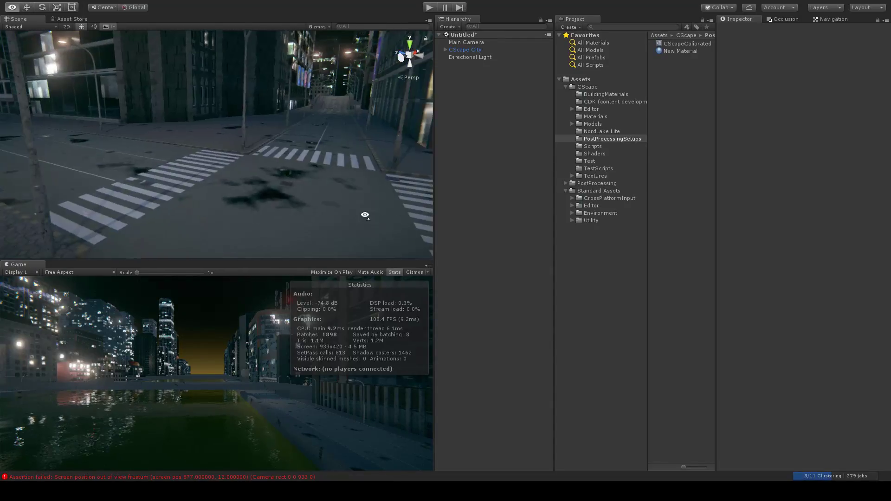
middle_drag(303, 178, 317, 175)
middle_drag(263, 164, 271, 197)
scroll(297, 147, up, 4)
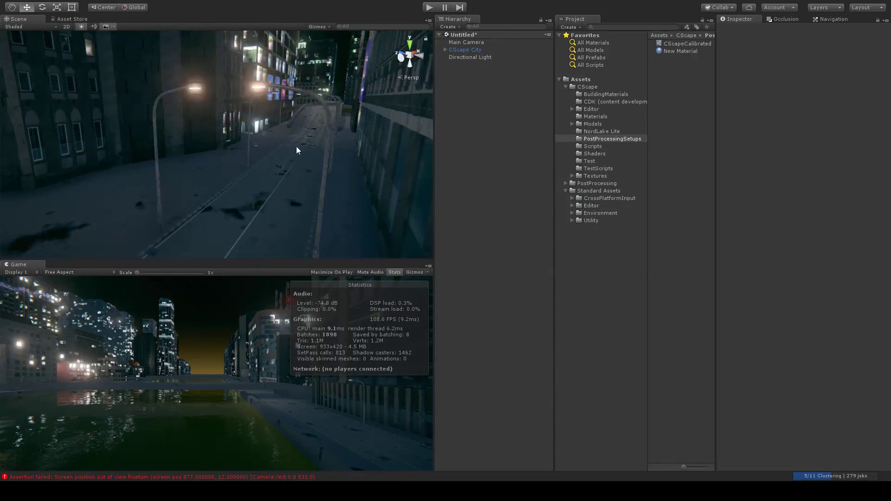
scroll(323, 116, up, 3)
scroll(323, 117, up, 1)
middle_drag(333, 121, 205, 156)
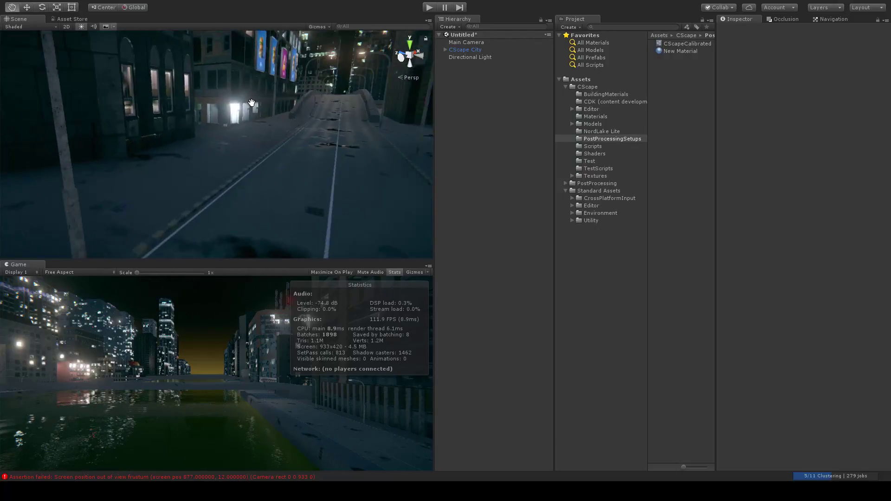
scroll(351, 135, up, 2)
scroll(351, 135, up, 3)
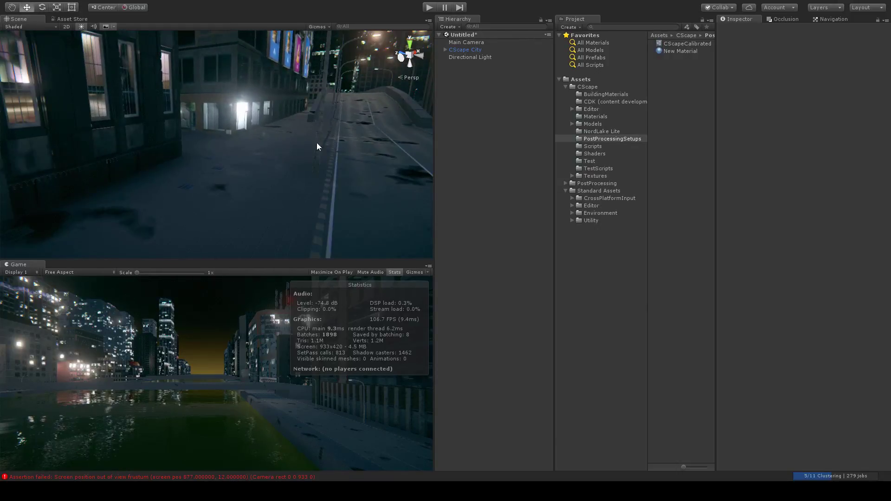
Inspect the road puddles, crosswalks and lit arcade building around the intersection from street level and above.
alt+drag(317, 143, 429, 111)
right_drag(429, 110, 436, 101)
right_drag(217, 161, 169, 169)
scroll(170, 169, up, 2)
middle_drag(199, 163, 230, 161)
scroll(230, 162, up, 4)
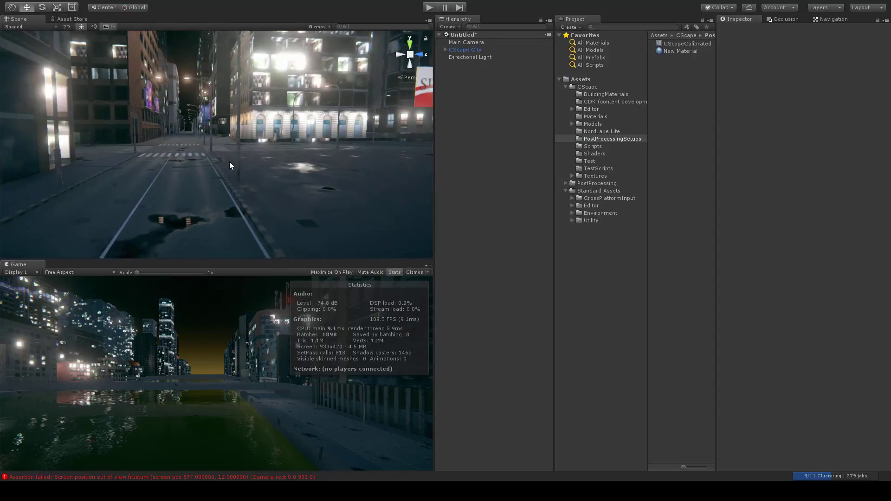
scroll(219, 155, up, 7)
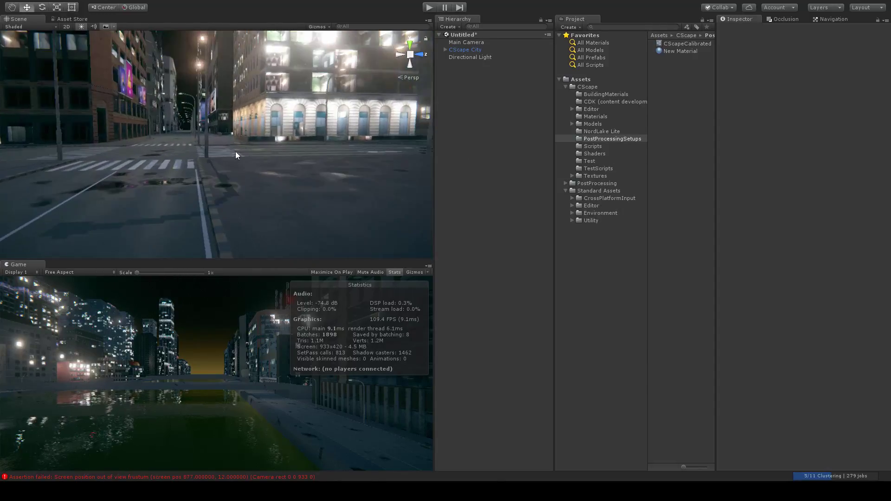
right_drag(248, 145, 203, 181)
scroll(260, 98, down, 8)
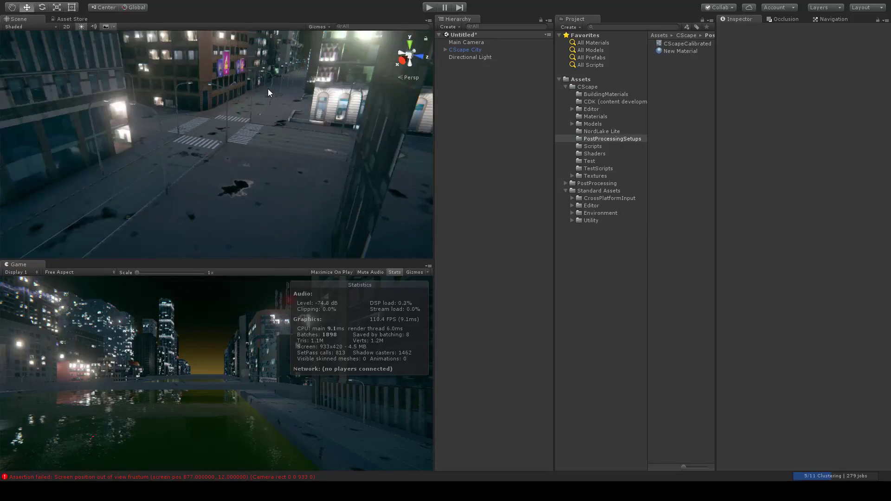
middle_drag(268, 88, 291, 99)
scroll(291, 99, up, 5)
right_drag(274, 184, 335, 110)
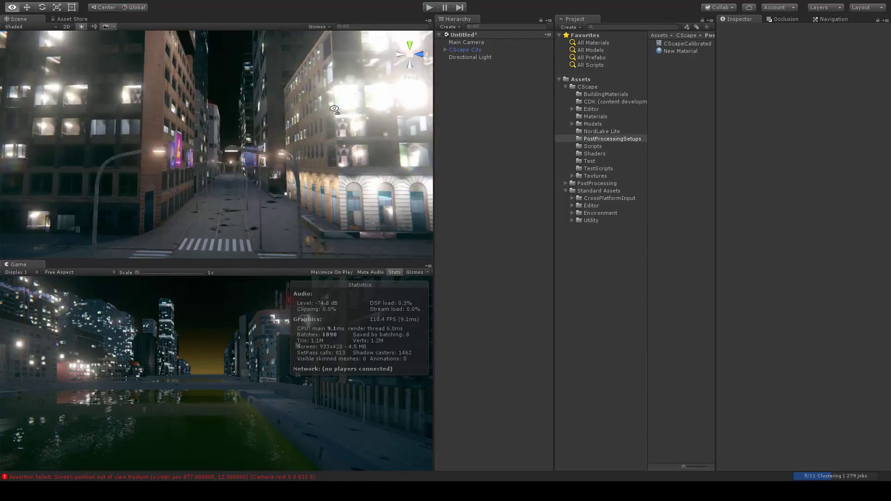
middle_drag(327, 174, 338, 121)
Rotate the Directional Light to an X rotation of 794.5 to switch the city to daylight.
click(477, 57)
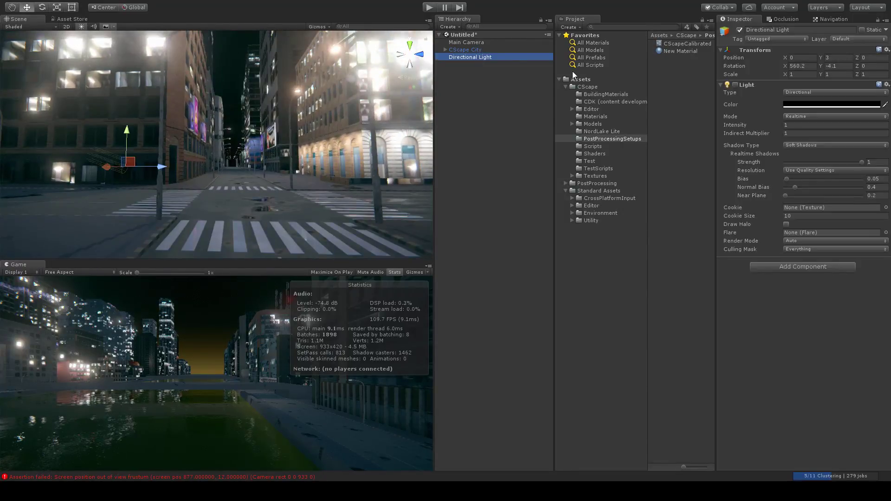
drag(786, 65, 63, 87)
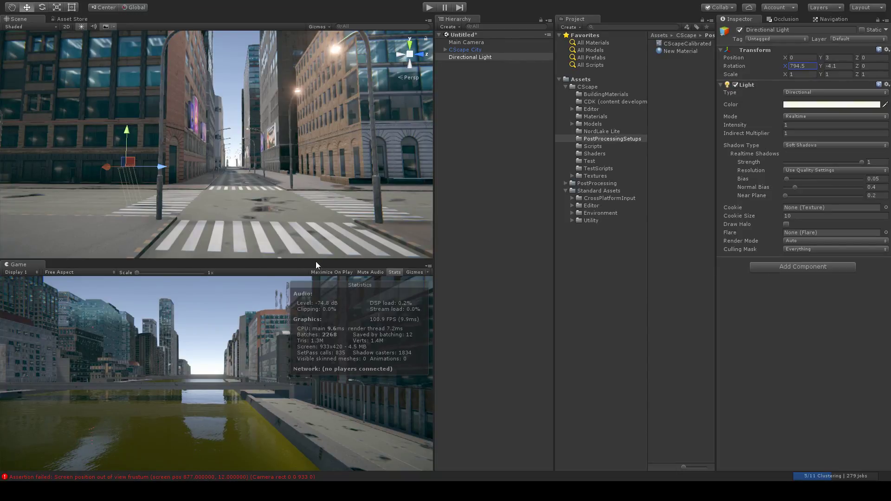
click(329, 263)
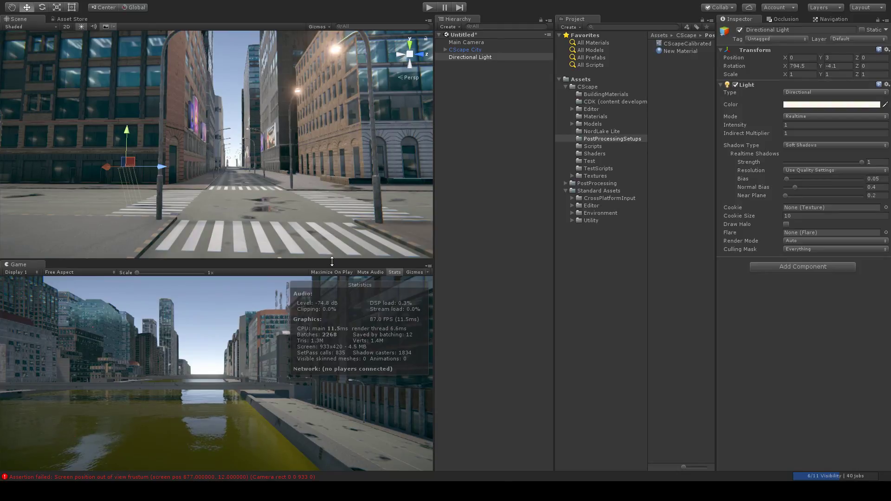
Examine the city streets and intersection in daylight, ending with a view straight along the road.
right_drag(114, 104, 241, 135)
scroll(238, 141, down, 4)
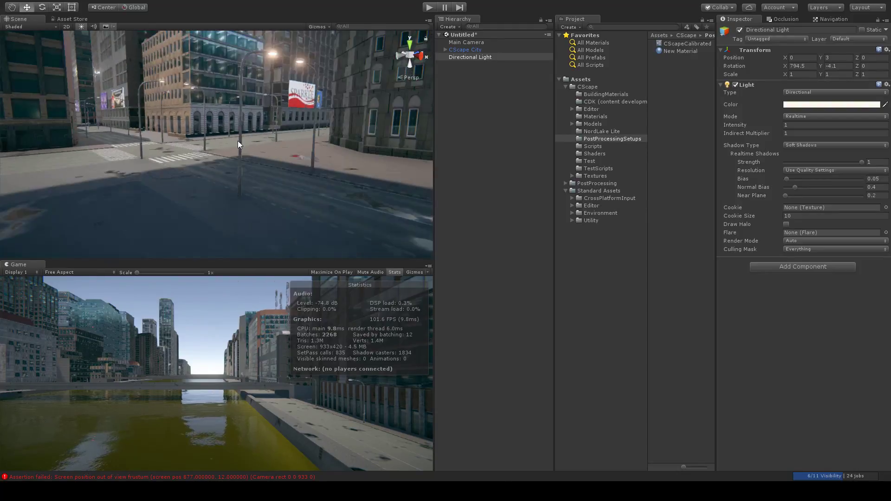
scroll(251, 160, down, 3)
middle_drag(251, 160, 276, 143)
middle_drag(185, 141, 395, 156)
right_drag(305, 161, 356, 144)
middle_drag(356, 143, 309, 111)
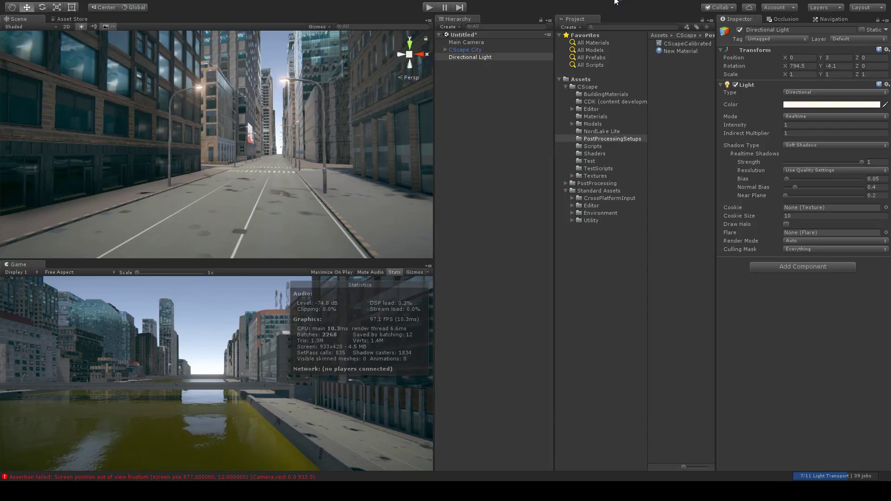
Hide the Game view statistics and look over the towers, rooftops and canal in daylight.
click(394, 272)
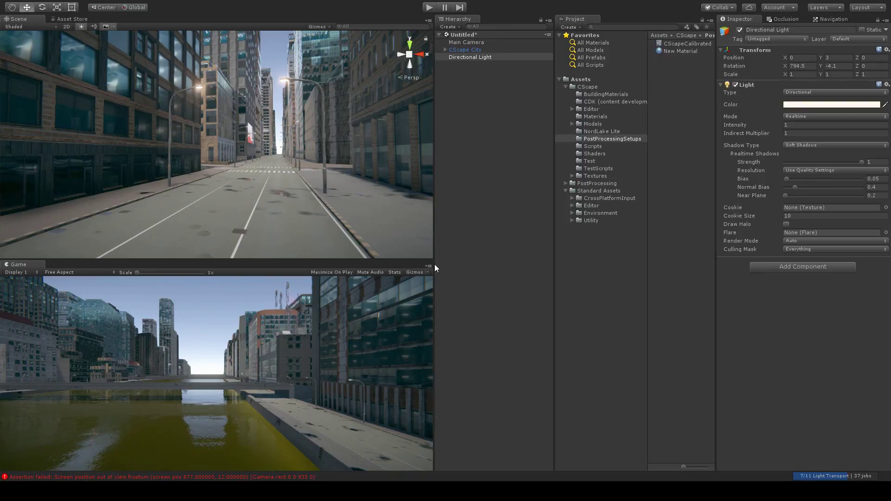
right_drag(241, 135, 258, 121)
middle_drag(249, 100, 253, 154)
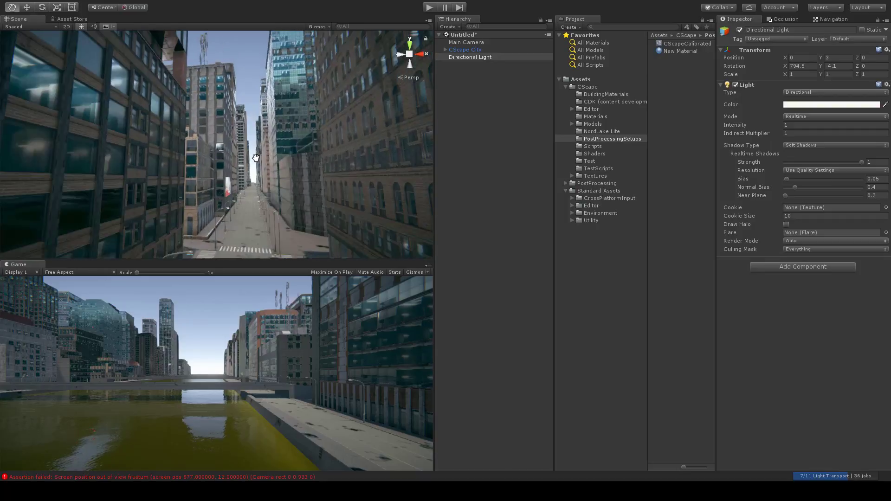
right_drag(253, 155, 212, 141)
scroll(236, 155, up, 6)
right_drag(367, 126, 284, 126)
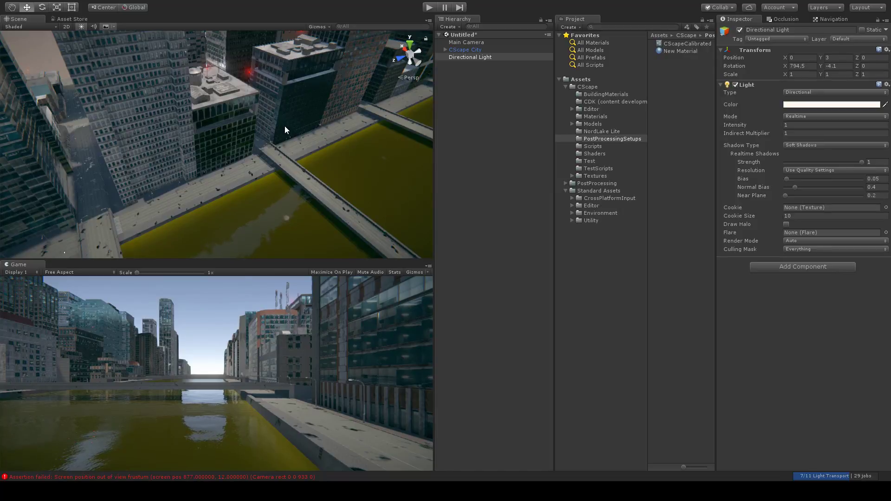
right_drag(335, 110, 208, 125)
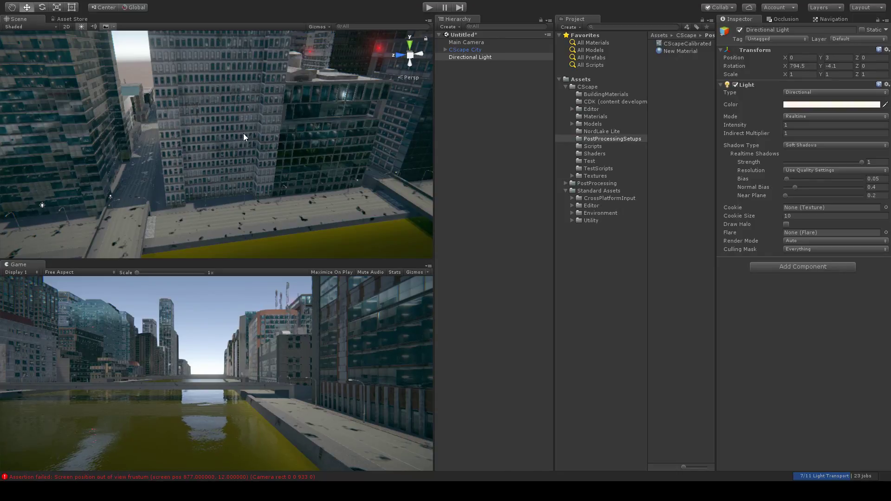
Examine the pale grid-windowed tower at the bridge beside the canal, from its arched lower windows to its surroundings.
click(228, 156)
scroll(265, 166, up, 5)
middle_drag(265, 166, 288, 172)
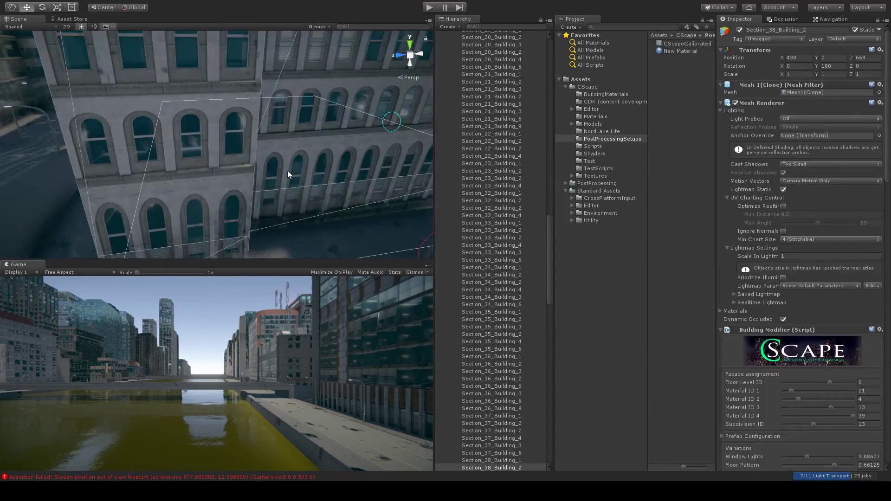
scroll(279, 172, down, 8)
alt+drag(242, 164, 327, 168)
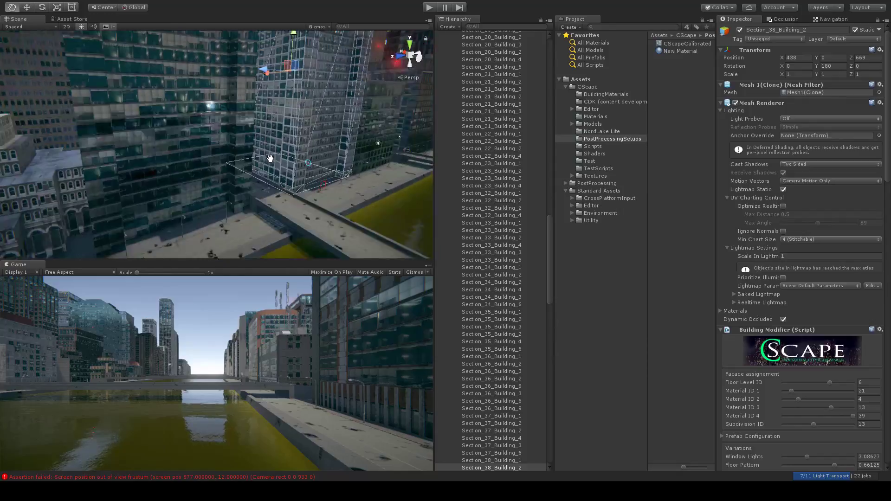
middle_drag(328, 168, 278, 147)
alt+drag(277, 148, 308, 130)
scroll(293, 180, down, 8)
scroll(215, 159, up, 8)
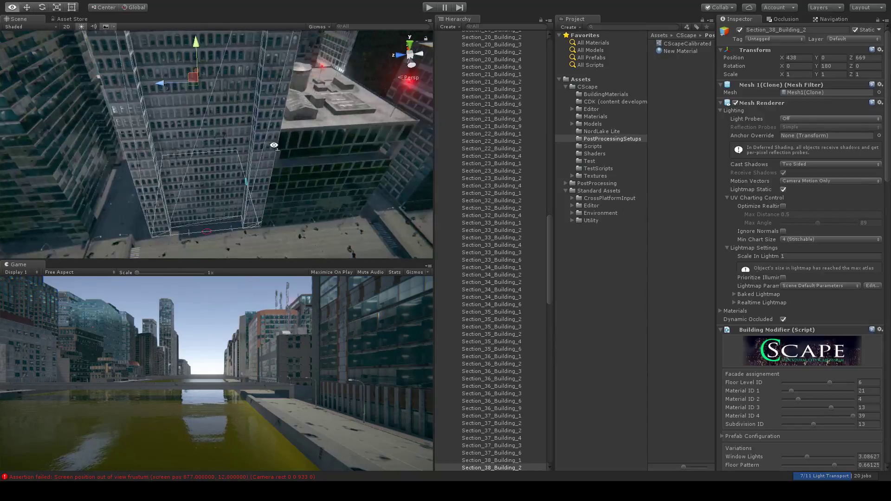
middle_drag(308, 129, 283, 133)
scroll(264, 155, down, 3)
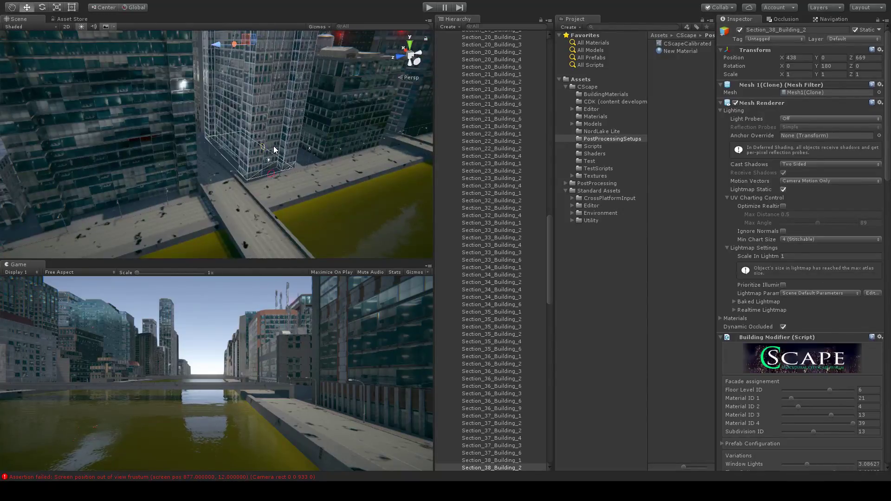
Widen the low dark glass block beside the pale tower until it meets the tower, with its position at about X 395.6, Z 599.6.
click(338, 133)
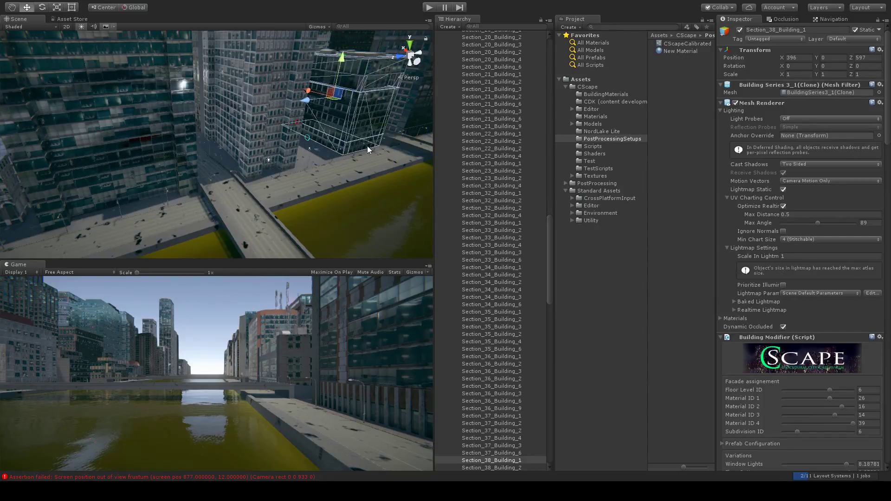
right_drag(370, 149, 389, 142)
middle_drag(388, 138, 349, 140)
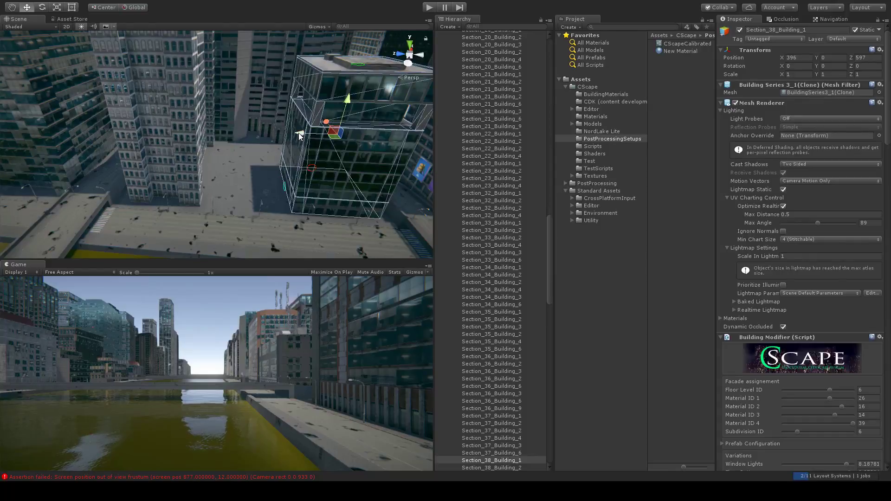
drag(290, 122, 332, 141)
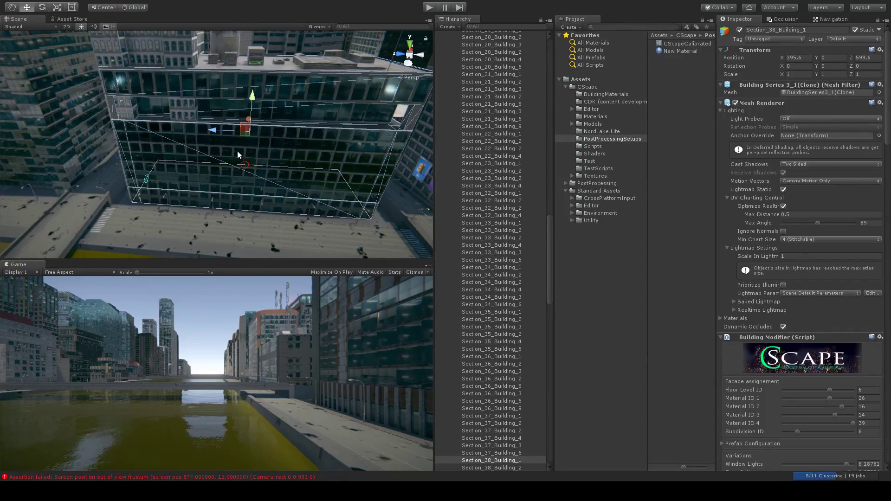
alt+drag(238, 152, 227, 193)
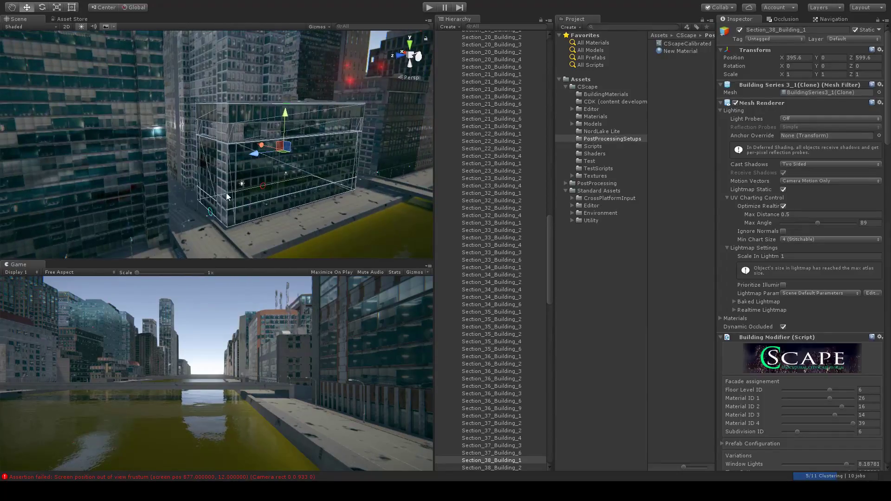
Rotate the low dark glass block to about -12.4 degrees around Y and move it to about X 409.8, Z 601.8.
click(260, 181)
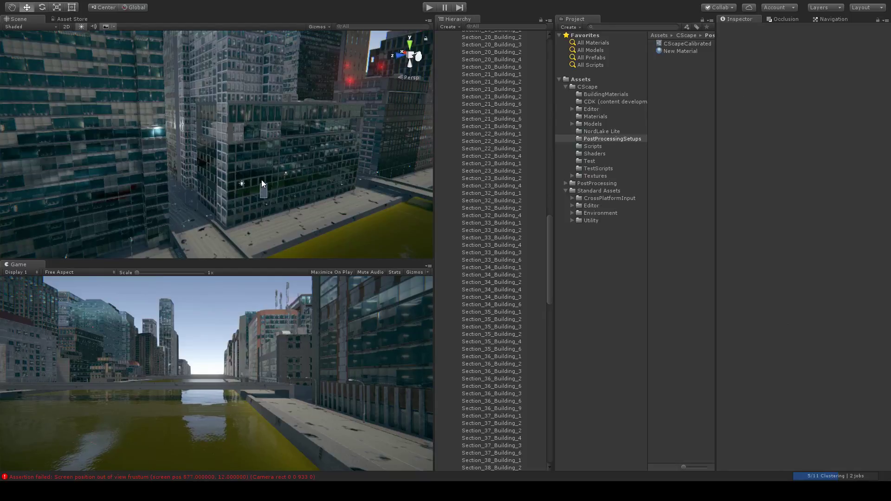
click(261, 180)
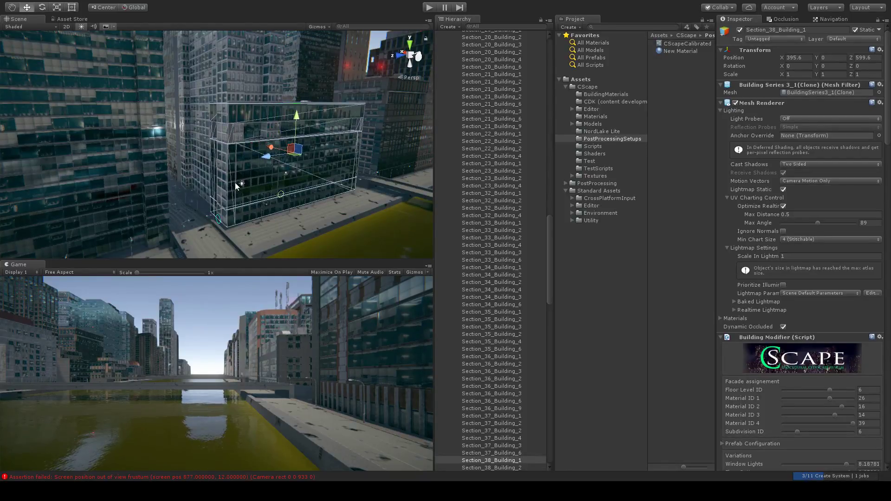
click(42, 7)
drag(291, 160, 325, 164)
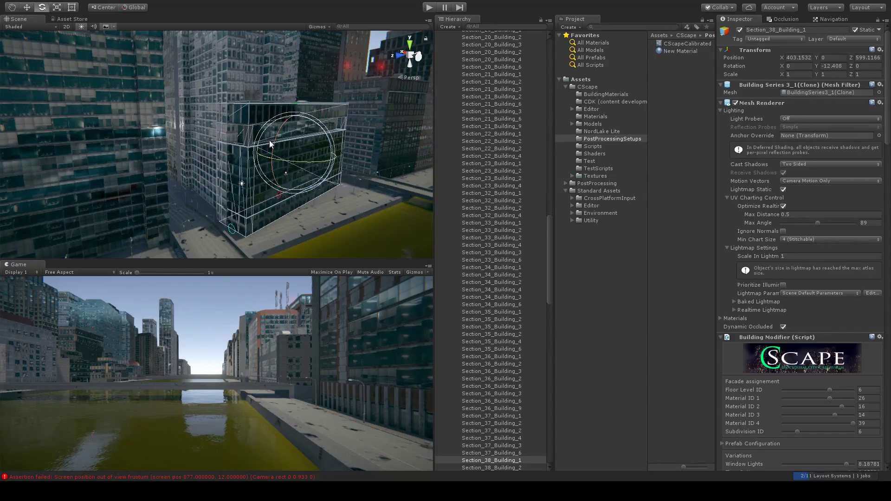
click(32, 8)
mouse_move(268, 147)
mouse_down()
mouse_move(258, 142)
mouse_move(253, 158)
mouse_up()
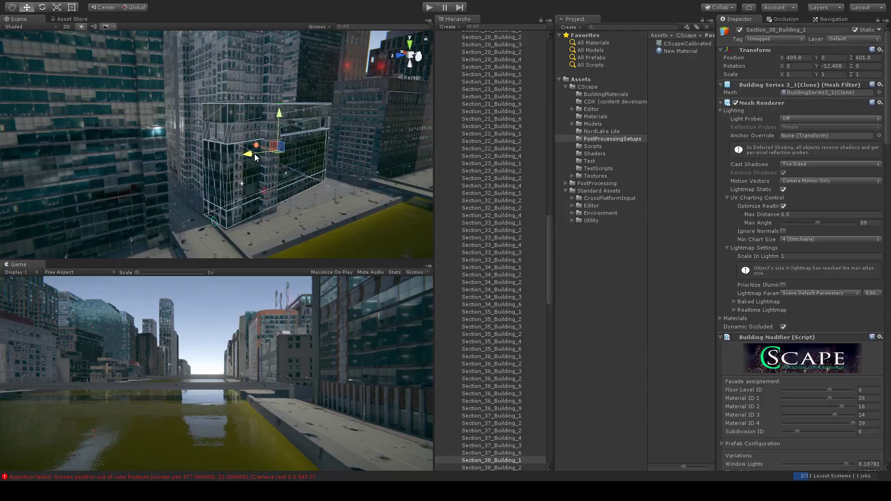
Shift the pale tower sideways relative to the rotated glass block and reselect the block.
click(266, 88)
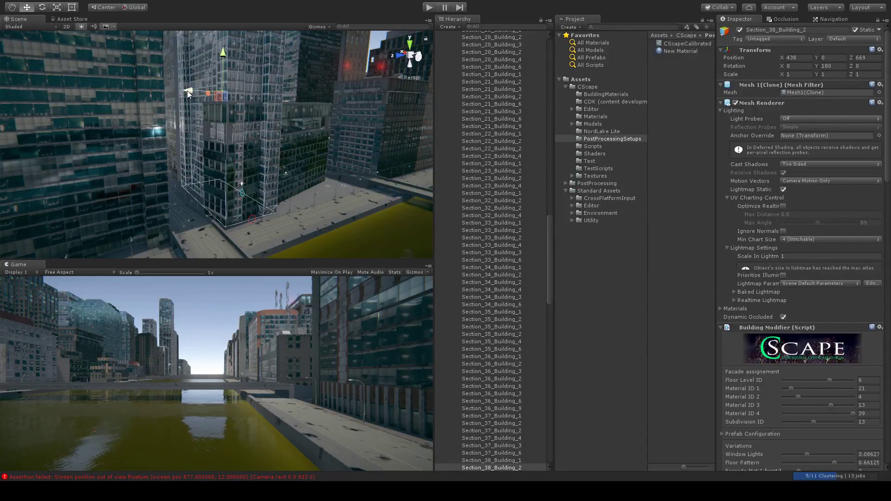
drag(188, 91, 241, 123)
click(230, 155)
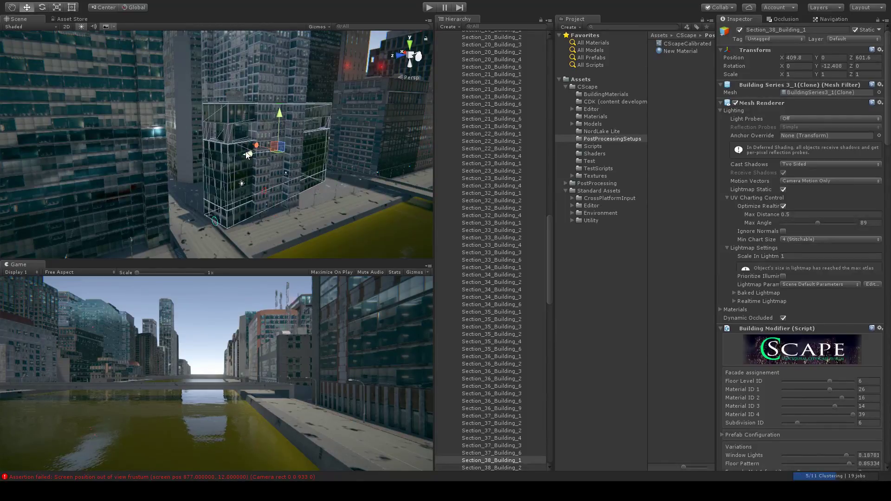
Lower the dark building across the street to 8 floors and lengthen it along the canal to 28 units in front of the brick tower.
key(d)
right_drag(360, 144, 252, 140)
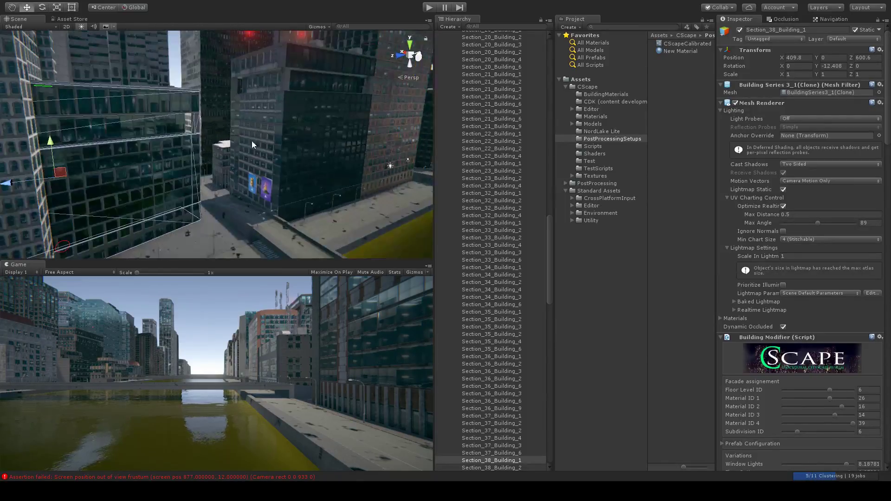
mouse_move(252, 141)
middle_down()
mouse_move(310, 146)
mouse_move(197, 163)
mouse_move(242, 138)
mouse_move(231, 159)
mouse_move(241, 145)
middle_up()
scroll(310, 147, down, 3)
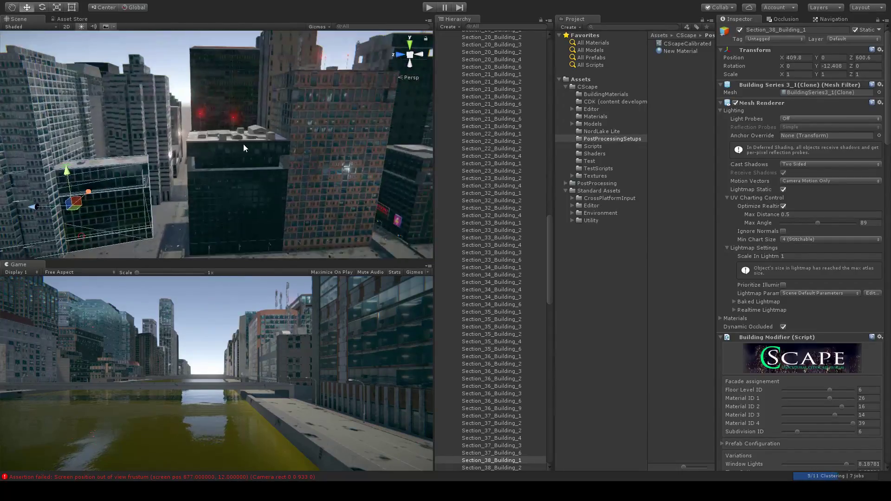
click(241, 146)
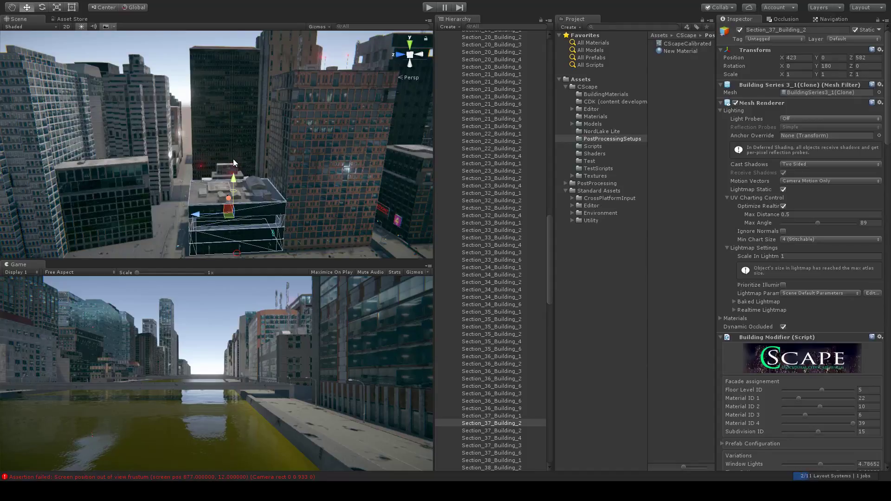
drag(276, 237, 328, 234)
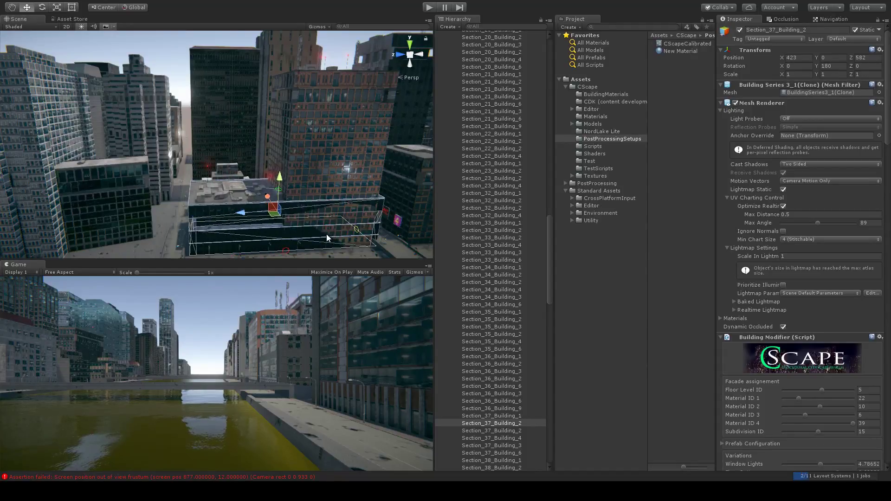
Widen the brick tower over the low dark building, with its position at about X 397.4, Z 500.1, and inspect where it meets the roof.
click(312, 175)
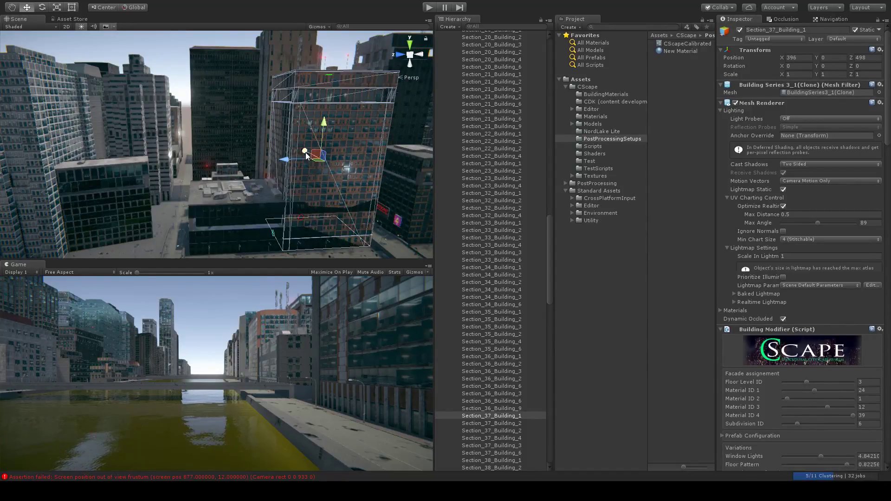
drag(303, 151, 278, 159)
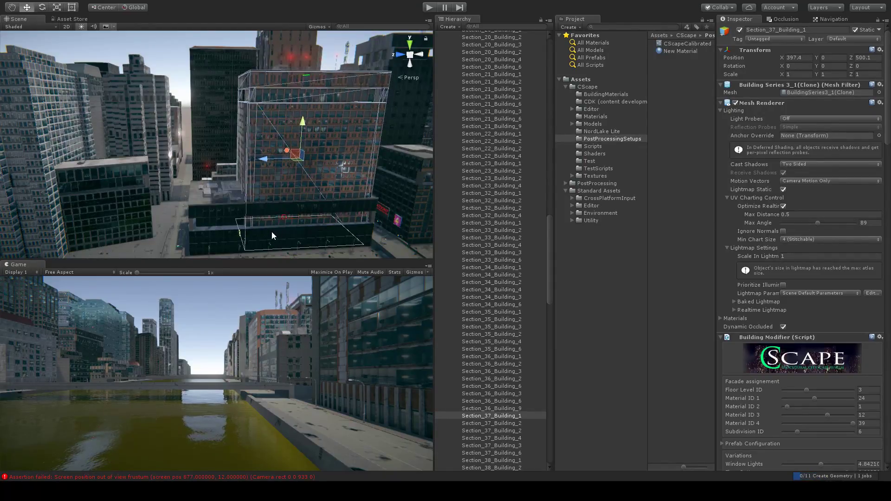
key(w)
mouse_move(319, 122)
right_down()
mouse_move(343, 135)
mouse_move(319, 132)
right_up()
mouse_move(319, 133)
middle_down()
mouse_move(306, 131)
mouse_move(315, 132)
middle_up()
key(w)
right_drag(316, 133, 337, 142)
middle_drag(337, 142, 289, 148)
key(w)
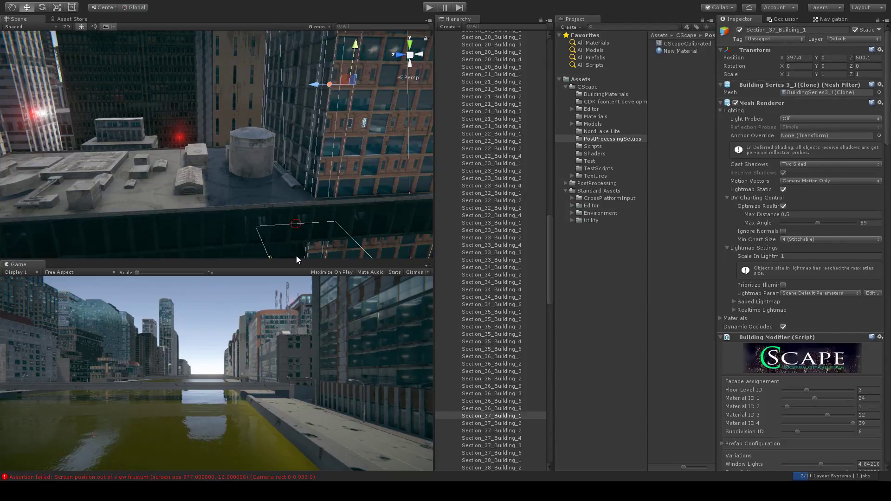
middle_drag(280, 250, 258, 194)
Set the Y value of the low dark building's first Roof Elements X range to about -25.81 in its Prefab Configuration.
click(241, 195)
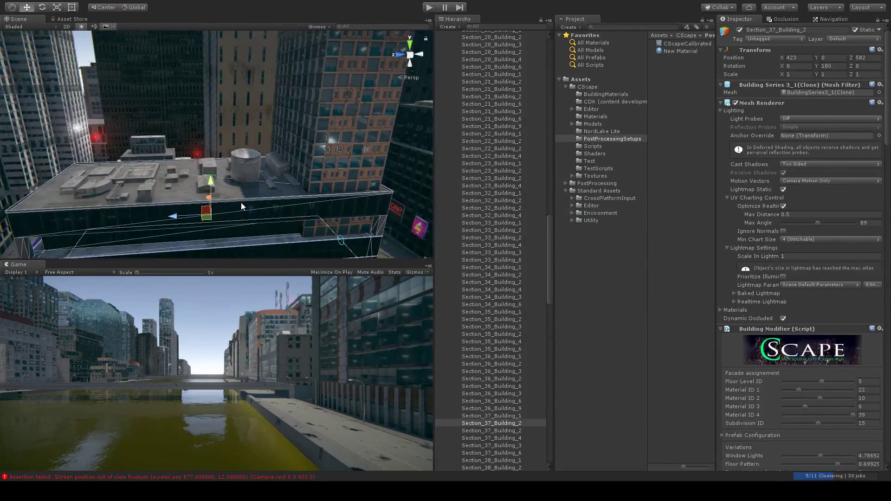
middle_drag(358, 214, 353, 187)
scroll(766, 362, down, 10)
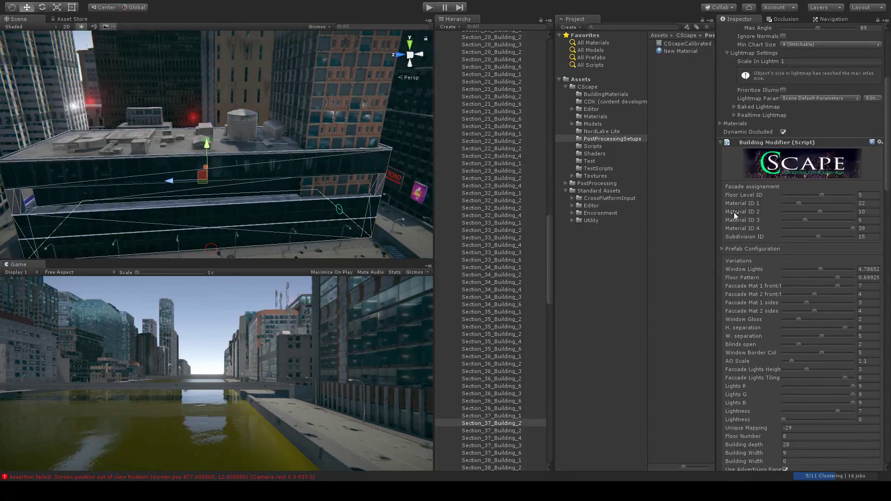
click(723, 248)
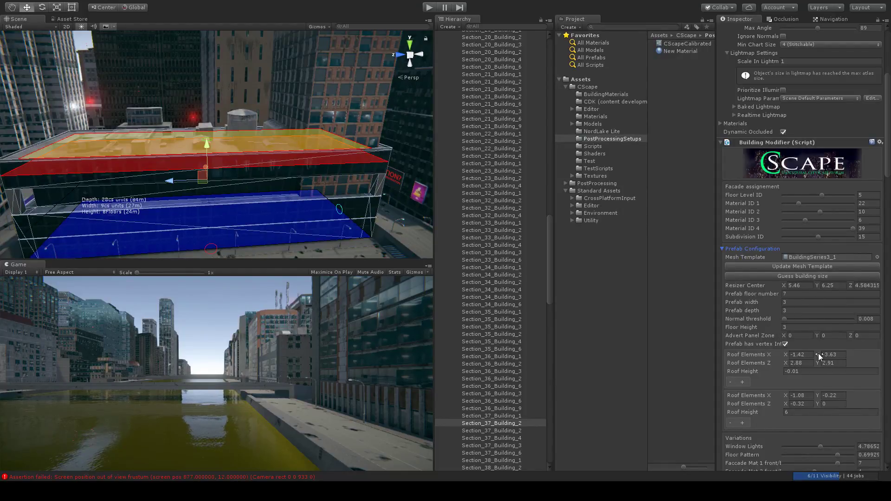
mouse_move(820, 355)
mouse_down()
mouse_move(799, 351)
mouse_move(832, 357)
mouse_up()
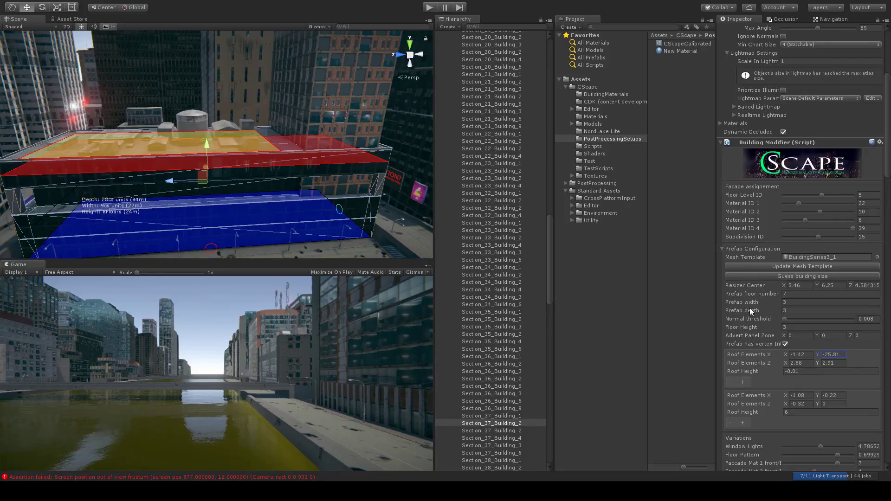
click(721, 248)
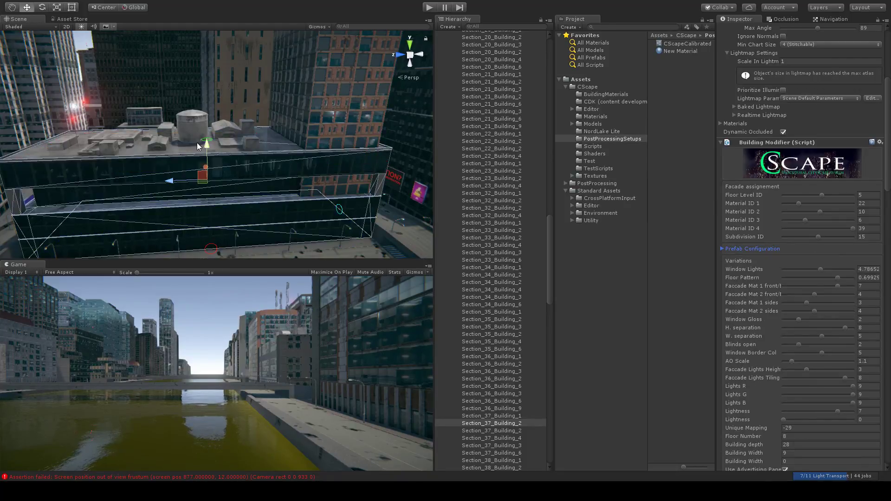
Collapse the Buildings and Streets groups of CScape City and expand the CSBuildingDetails group.
right_drag(197, 147, 257, 160)
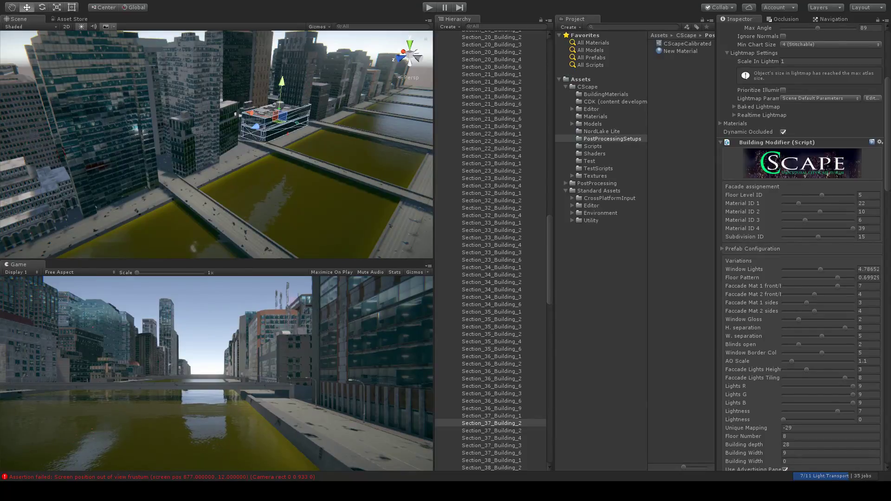
drag(549, 240, 557, 44)
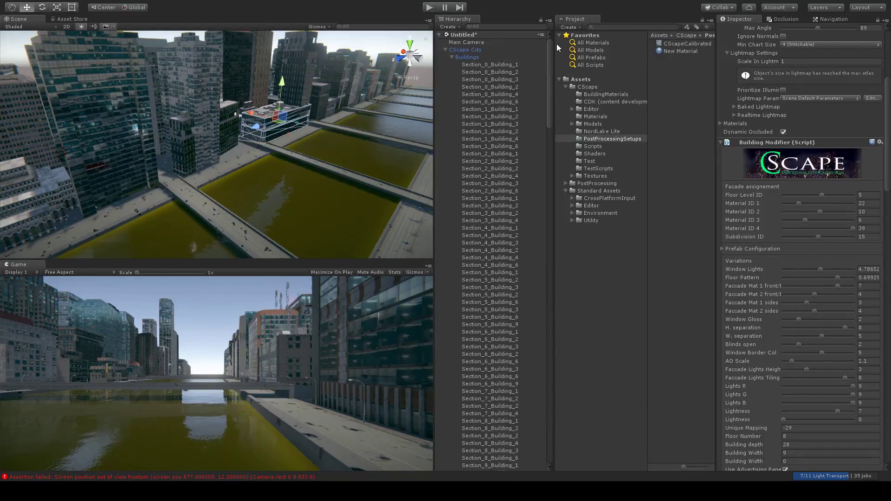
click(453, 57)
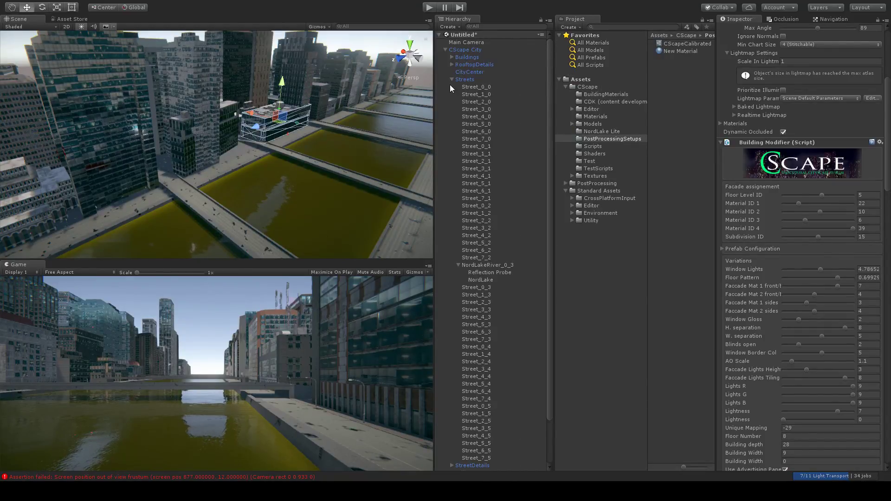
click(451, 79)
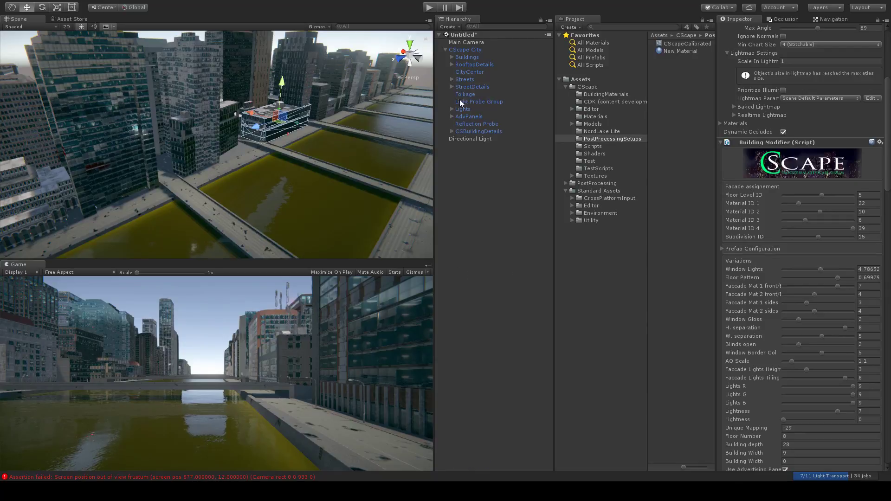
click(468, 132)
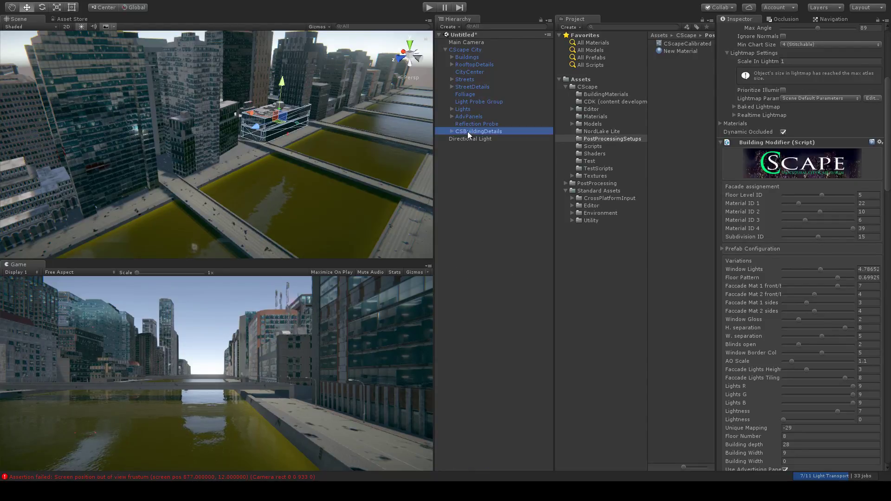
click(452, 131)
Frame Section_0_Building_2_Detail in the scene and examine the balconies along the tower facade from above and below.
double_click(494, 139)
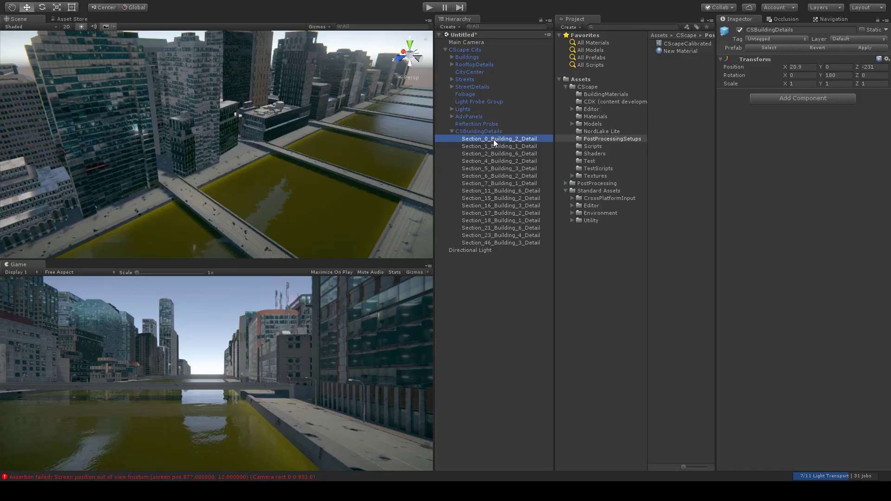
scroll(241, 168, up, 4)
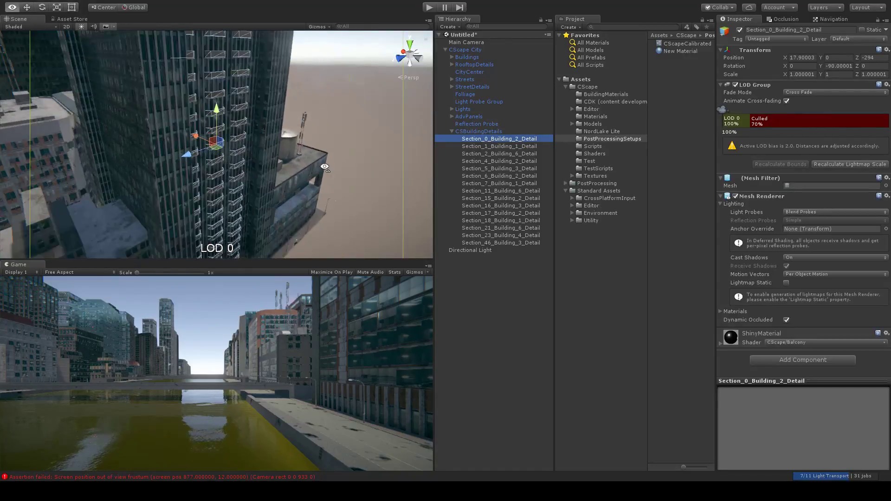
right_drag(326, 168, 209, 138)
middle_drag(386, 139, 199, 144)
scroll(171, 136, up, 2)
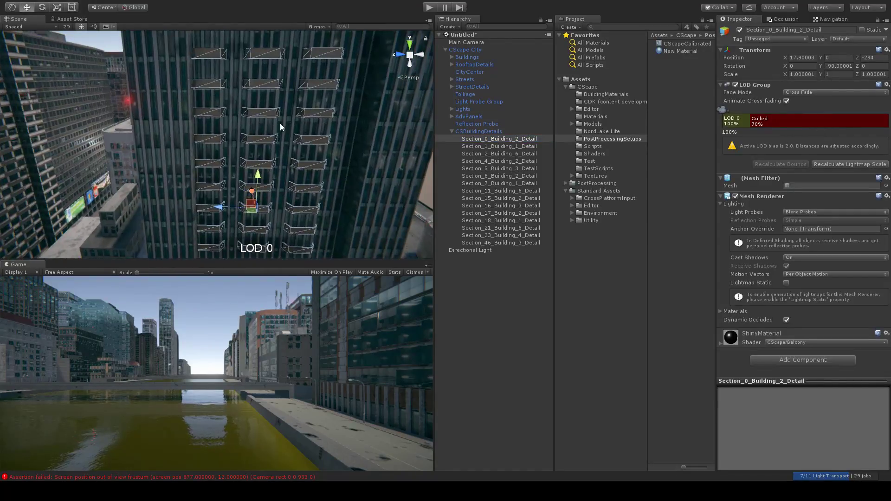
right_drag(280, 123, 260, 69)
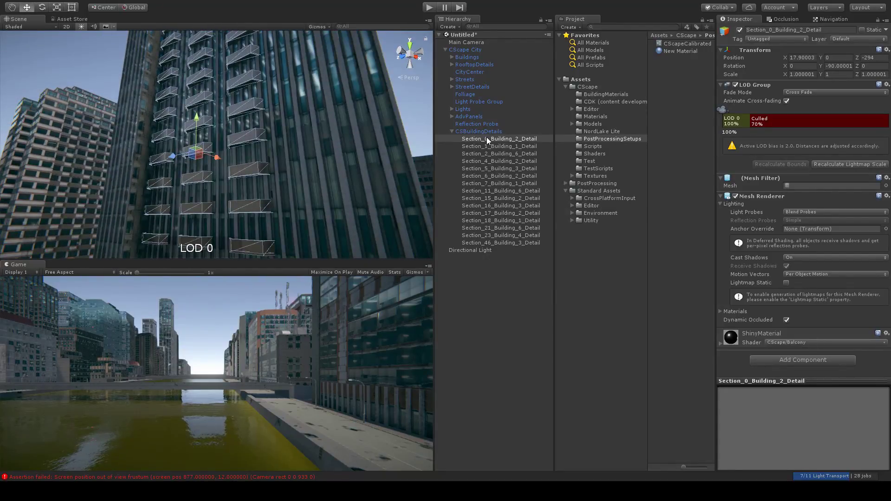
Select Section_0_Building_2 and set the maximum vertical number in its CS Array component to 31.
click(364, 147)
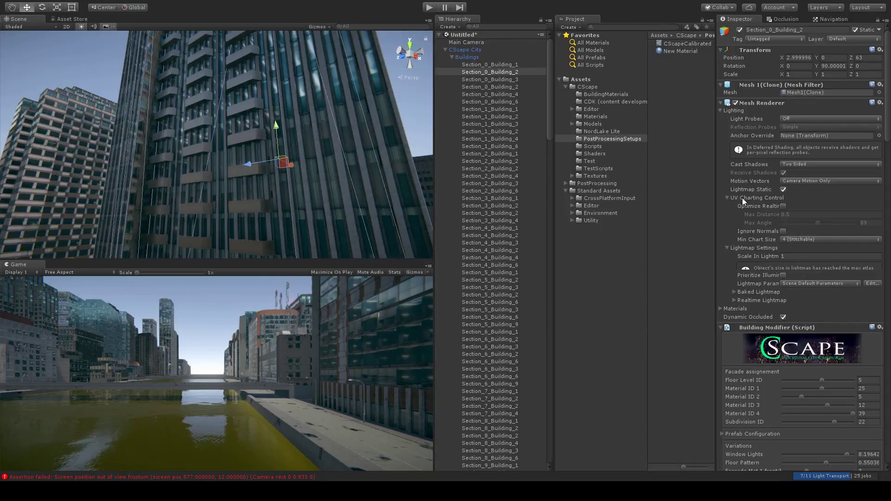
scroll(761, 405, down, 5)
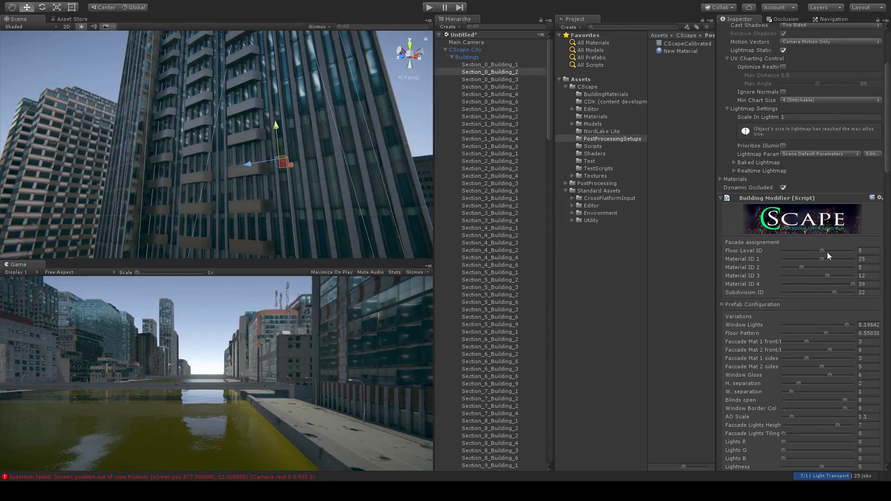
scroll(755, 324, down, 20)
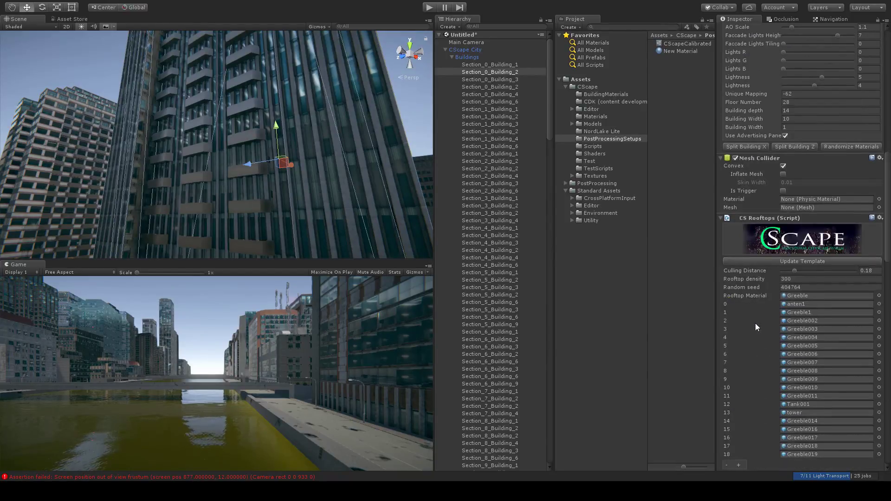
scroll(745, 278, down, 8)
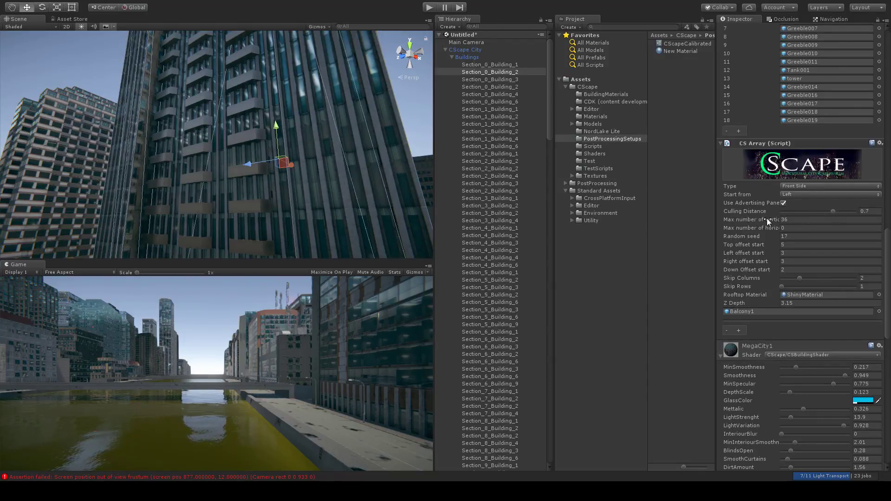
drag(767, 218, 760, 219)
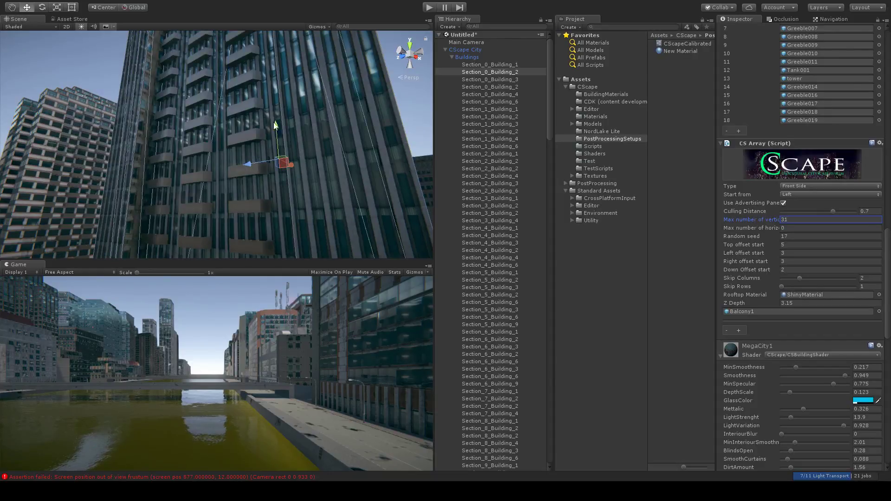
Raise the balcony array's maximum vertical number to 34 and then to 43, checking the tower facade after the change.
right_drag(253, 108, 265, 60)
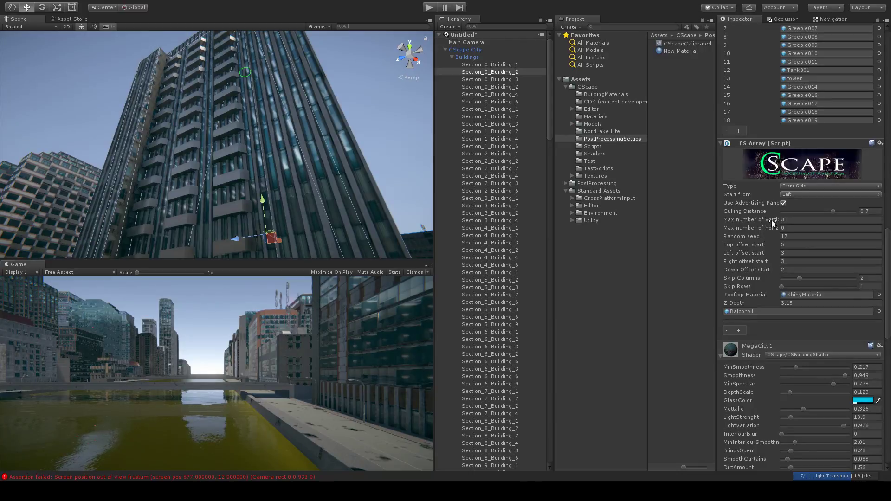
mouse_move(771, 220)
mouse_down()
mouse_move(762, 221)
mouse_move(769, 226)
mouse_up()
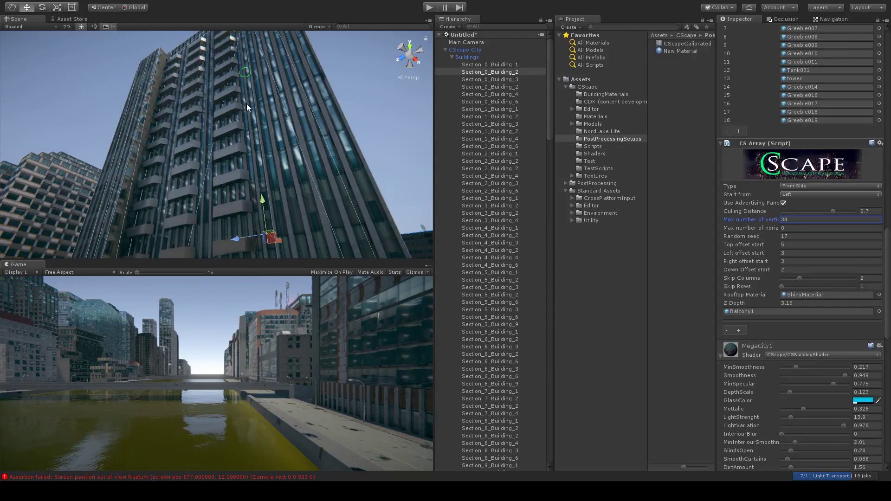
middle_drag(246, 104, 271, 107)
drag(253, 85, 255, 60)
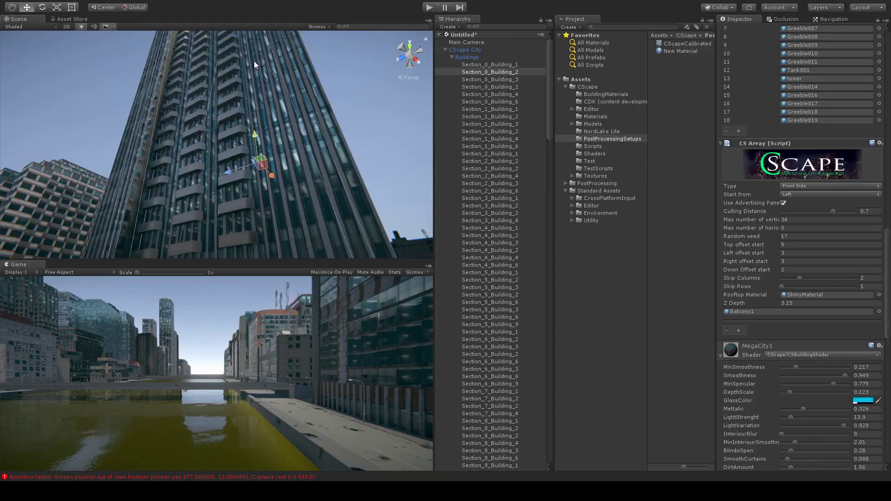
right_drag(288, 100, 282, 67)
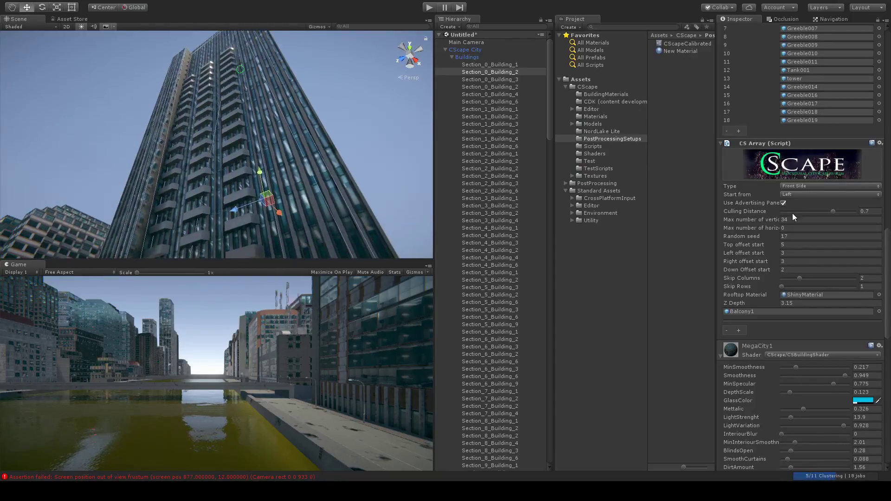
drag(769, 221, 776, 224)
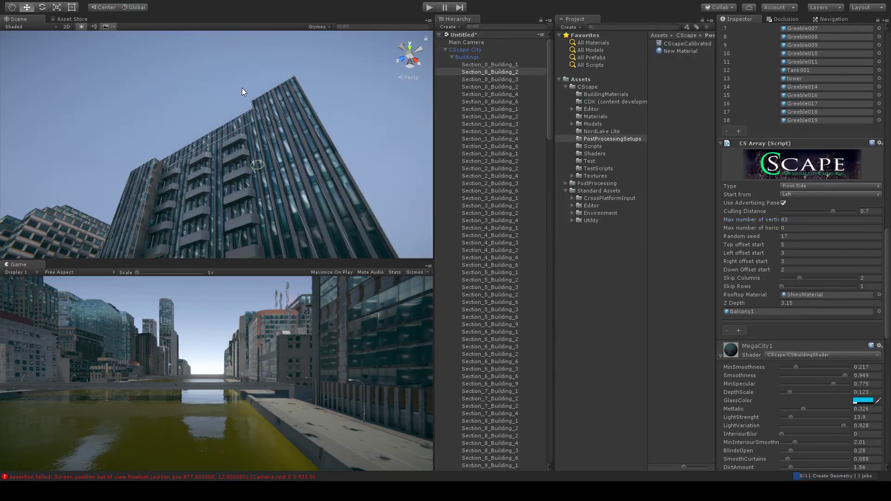
Examine the balcony rows on the tower from its top down to street level and back up along the facade.
right_drag(242, 90, 298, 167)
middle_drag(297, 167, 295, 110)
right_drag(295, 110, 284, 124)
middle_drag(284, 125, 289, 119)
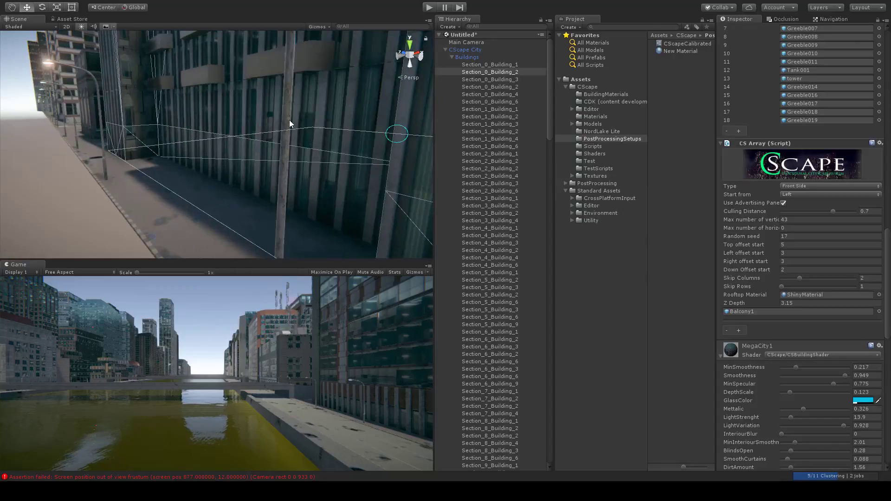
right_drag(289, 120, 320, 450)
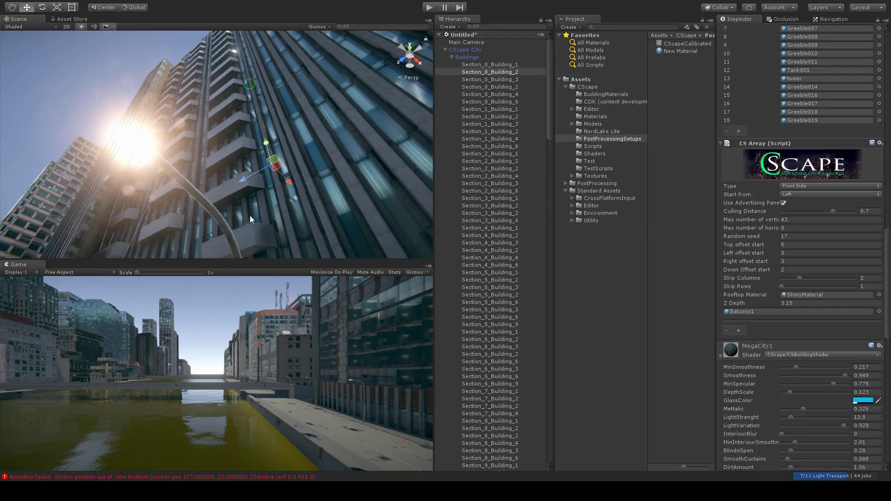
right_drag(235, 126, 164, 213)
right_drag(193, 159, 338, 101)
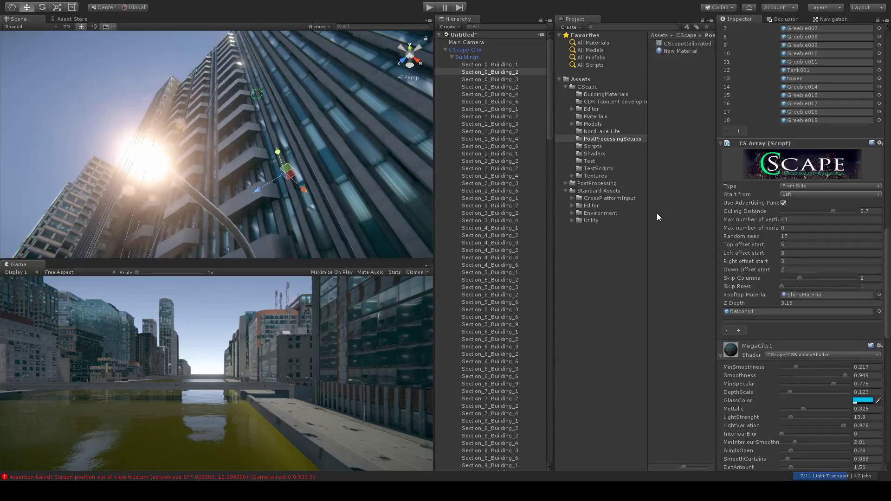
Try a sparser balcony array on the tower with a maximum vertical number of 10 and Skip Rows set to 3.
drag(774, 218, 757, 221)
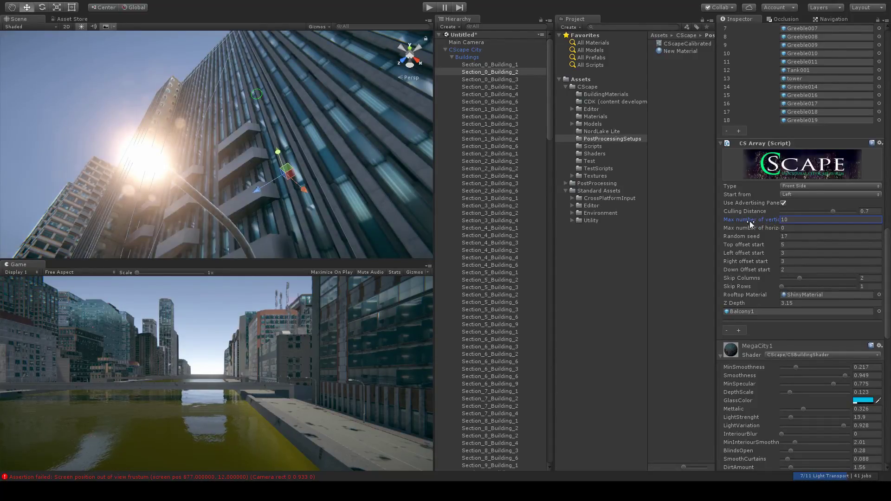
right_drag(299, 118, 312, 140)
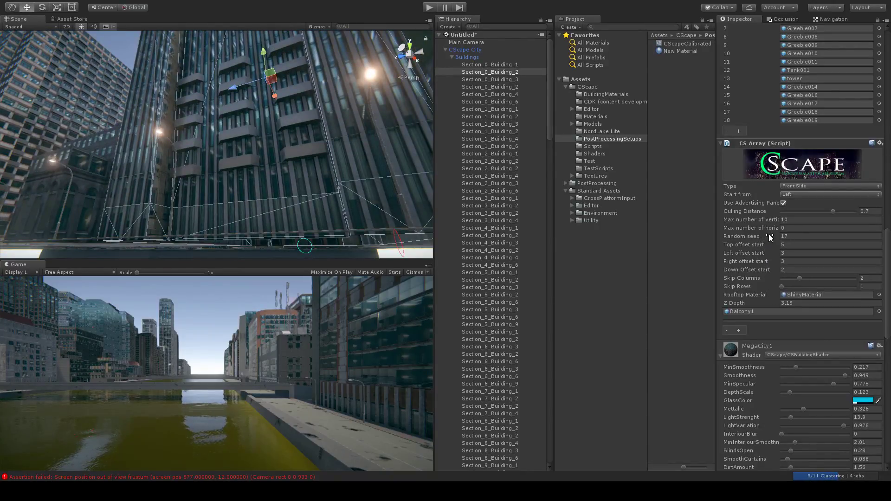
click(783, 286)
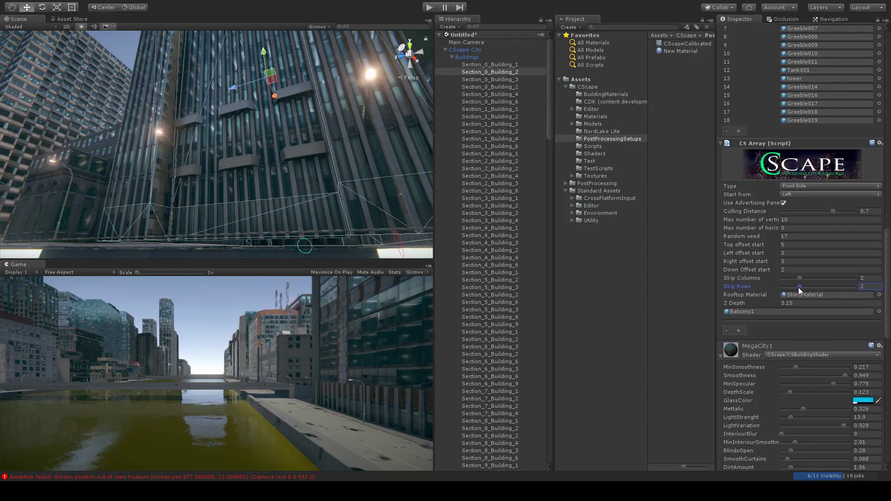
drag(798, 288, 793, 288)
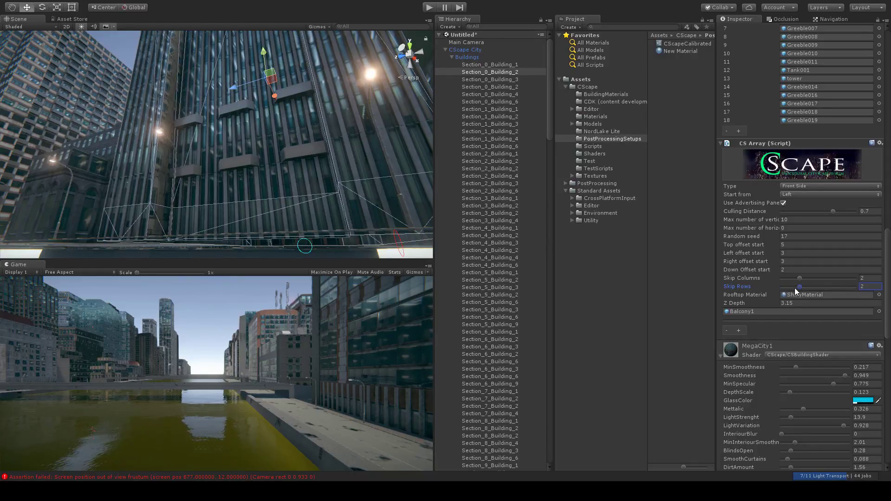
drag(804, 287, 815, 288)
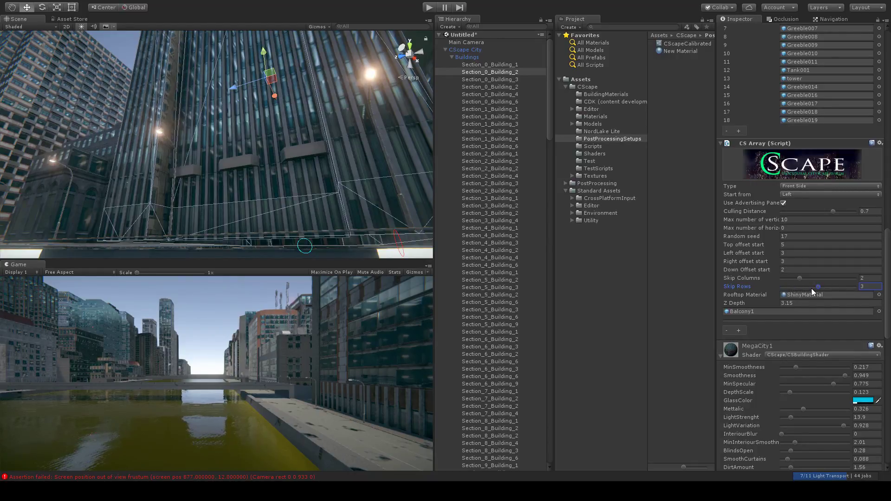
Set the balcony array's maximum vertical number to 71 and Skip Rows to 1, and view the whole tower.
drag(774, 218, 805, 224)
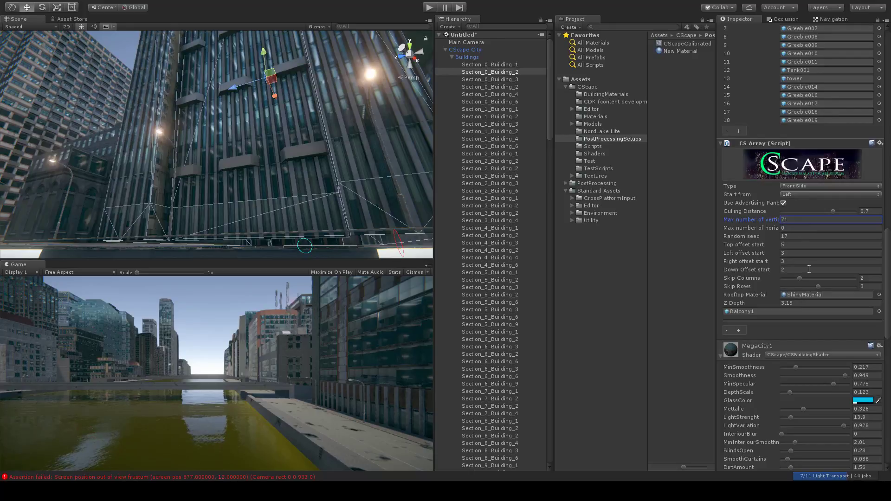
drag(820, 288, 803, 280)
right_drag(243, 93, 292, 151)
scroll(209, 86, down, 3)
middle_drag(209, 86, 456, 266)
scroll(225, 152, down, 5)
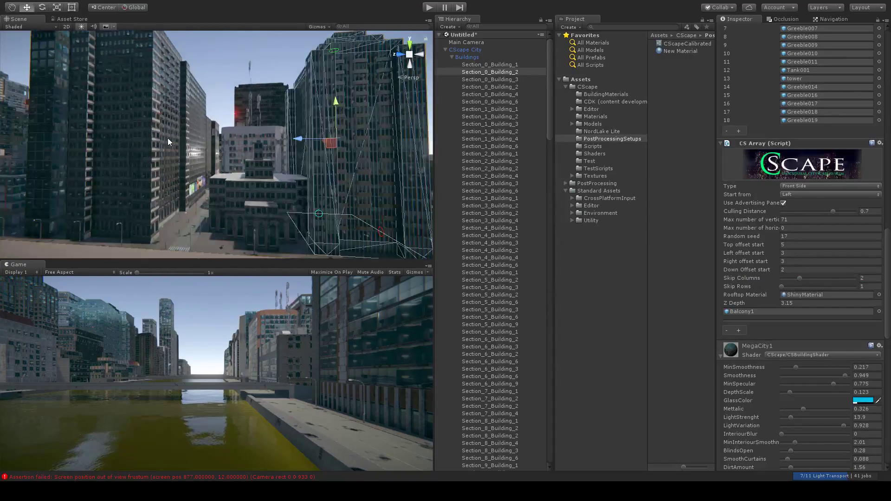
Find the street with the crosswalk beside the buildings and select its street lamps in the scene.
right_drag(168, 138, 172, 228)
middle_drag(108, 76, 363, 129)
scroll(362, 129, up, 3)
middle_drag(195, 100, 314, 144)
right_drag(313, 144, 295, 114)
mouse_move(294, 113)
middle_down()
mouse_move(290, 103)
mouse_move(296, 125)
middle_up()
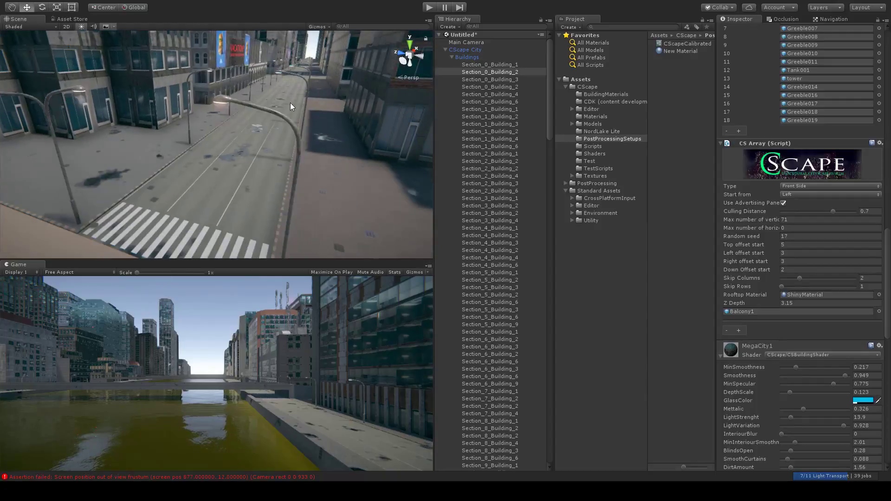
scroll(301, 133, down, 4)
click(212, 179)
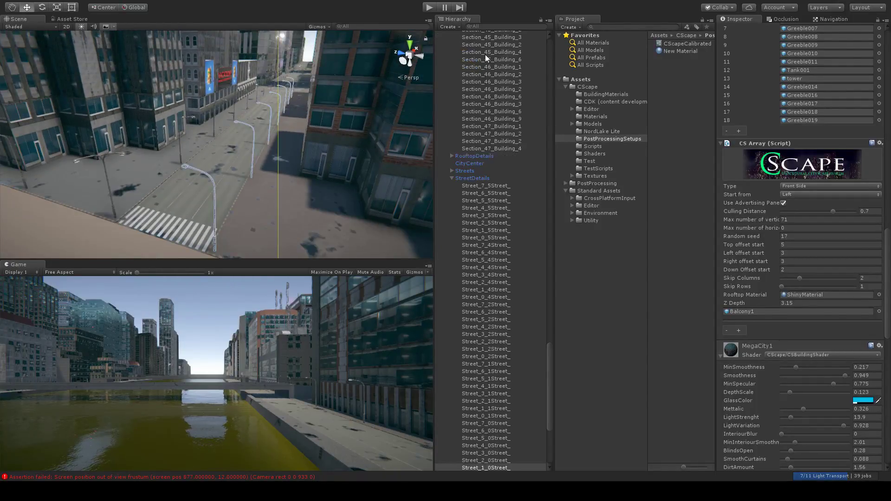
Collapse the CScape City hierarchy and clear the street lamp selection.
drag(550, 369, 545, 32)
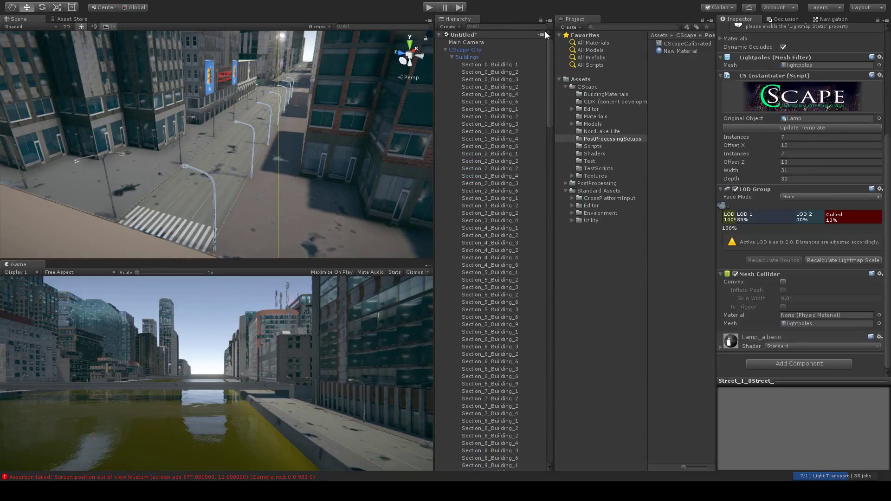
click(445, 50)
click(64, 224)
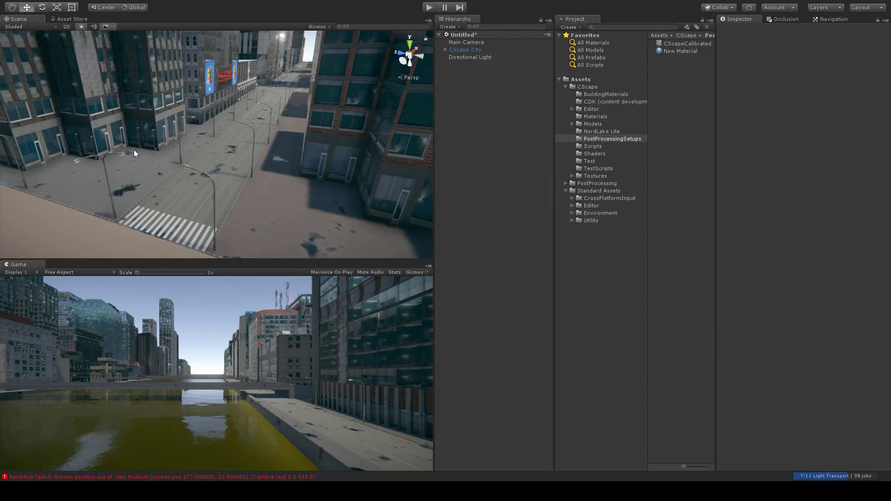
Examine the lamp poles along the street from above and at road level, near and far from the crosswalk.
right_drag(134, 150, 277, 140)
scroll(273, 137, down, 5)
middle_drag(186, 66, 292, 95)
scroll(296, 90, up, 5)
scroll(286, 92, up, 5)
right_drag(355, 133, 274, 112)
scroll(360, 108, down, 4)
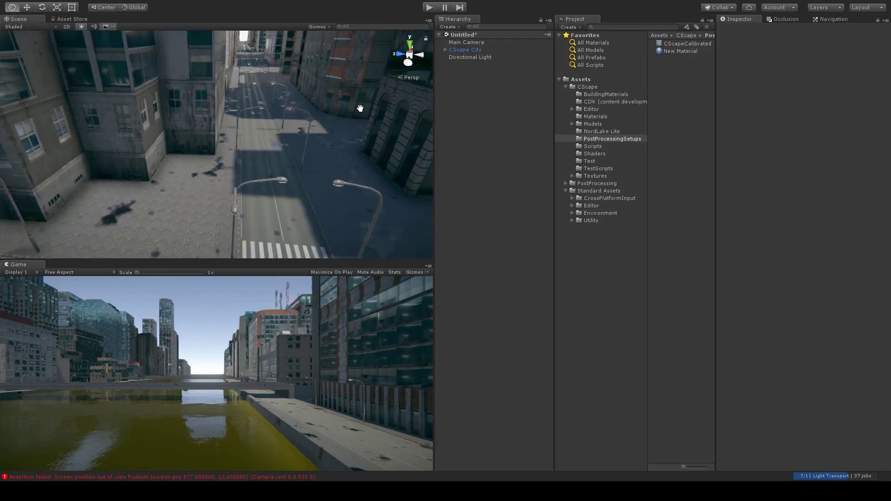
middle_drag(361, 108, 350, 96)
scroll(351, 95, up, 4)
right_drag(350, 139, 349, 83)
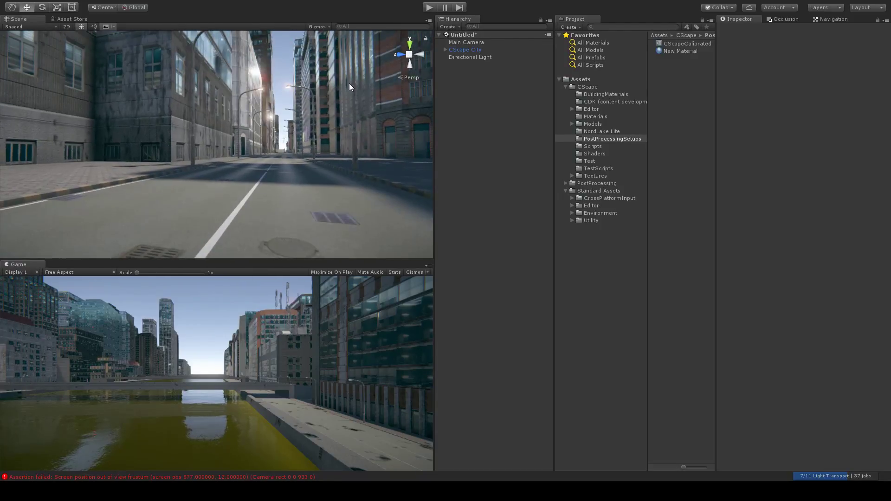
middle_drag(349, 83, 337, 88)
scroll(338, 93, down, 3)
middle_drag(206, 124, 246, 139)
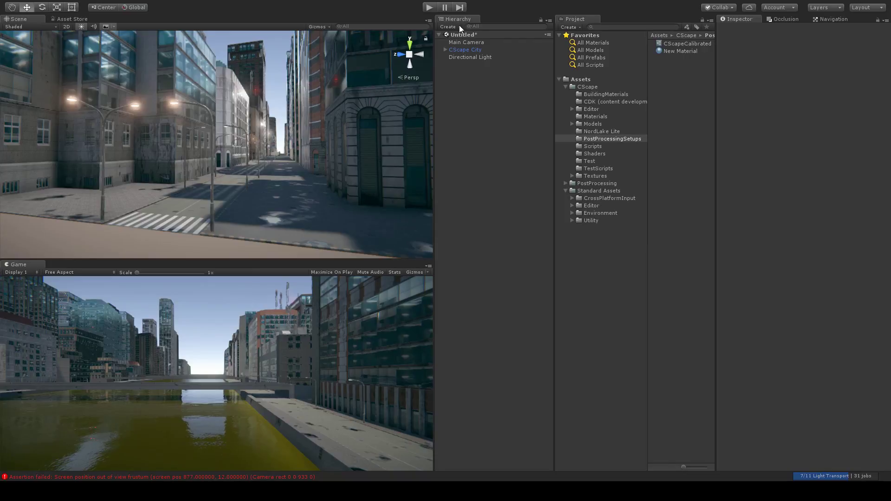
Set Poles distance to 89 in the LOD Manager of CScape City and update the pole LODs.
click(471, 56)
click(471, 49)
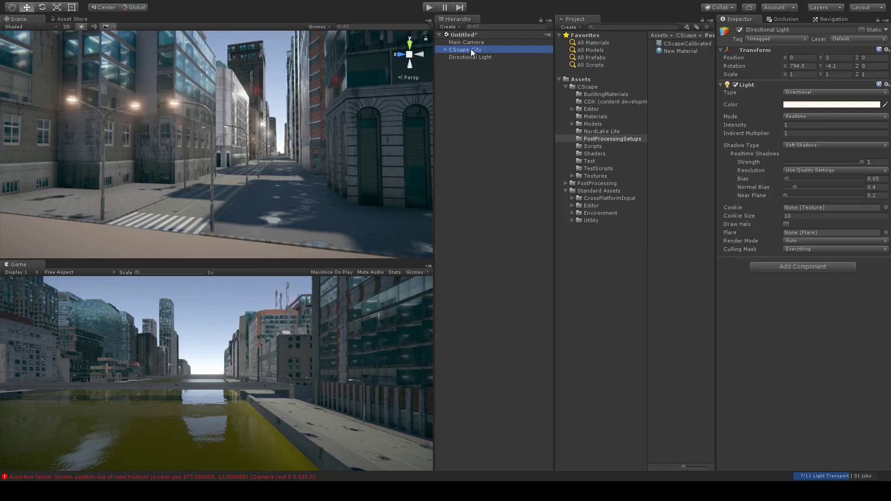
scroll(775, 323, down, 10)
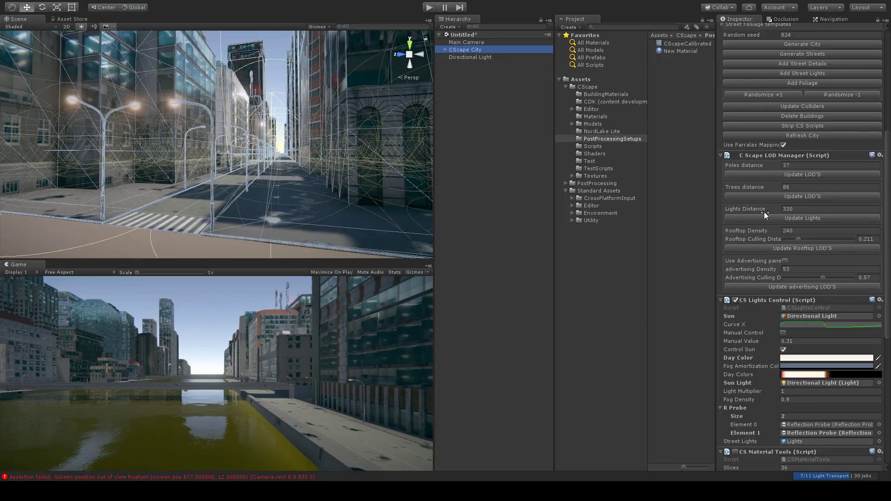
scroll(779, 180, down, 10)
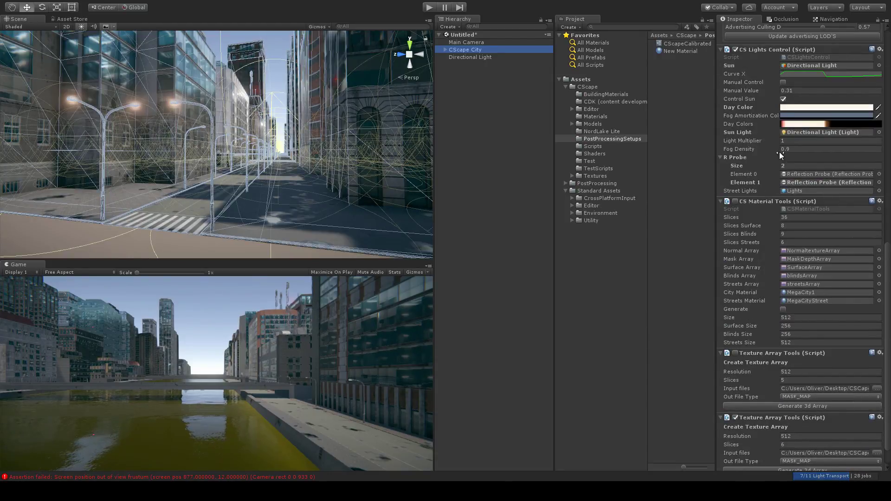
scroll(754, 181, up, 10)
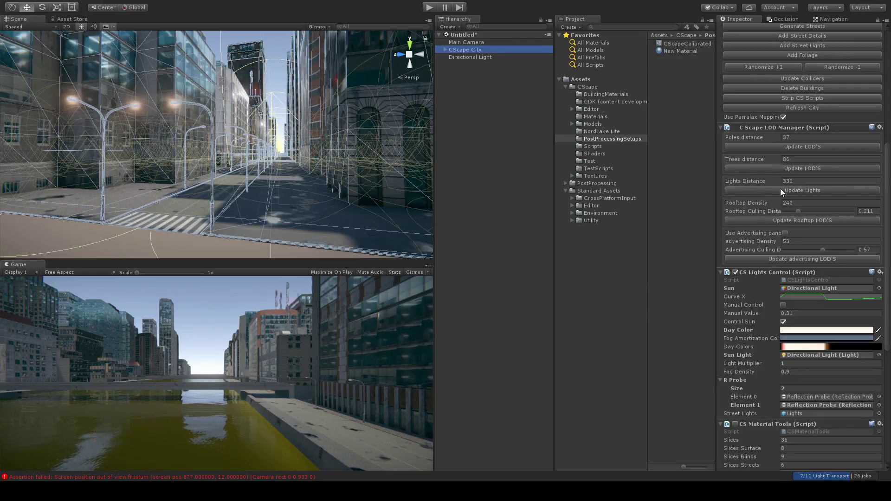
click(773, 137)
drag(765, 136, 768, 137)
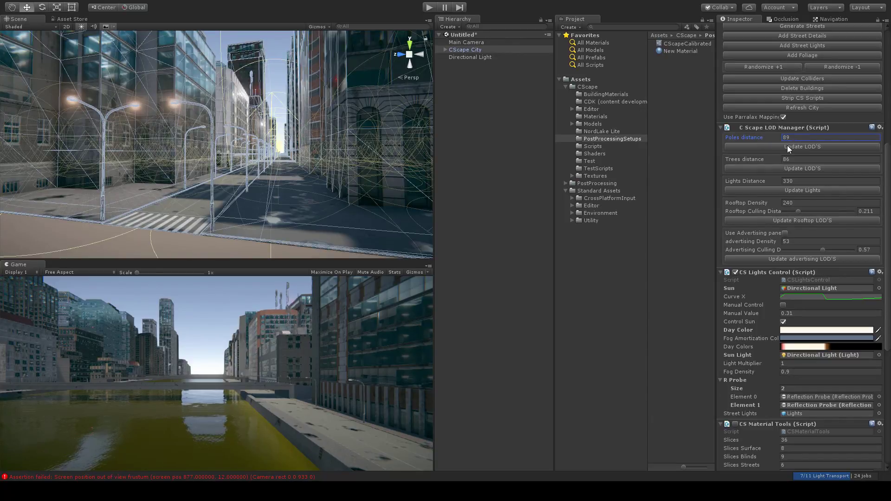
click(787, 146)
Lower Poles distance to 59 and then to 27, updating the pole LODs after each change.
mouse_move(320, 136)
middle_down()
mouse_move(313, 154)
mouse_move(316, 144)
middle_up()
drag(762, 138, 751, 138)
click(784, 148)
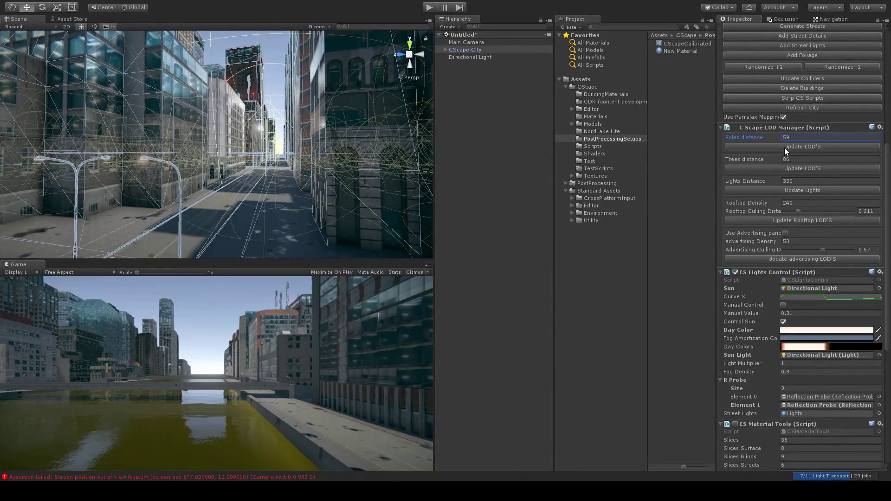
drag(755, 138, 753, 138)
click(783, 146)
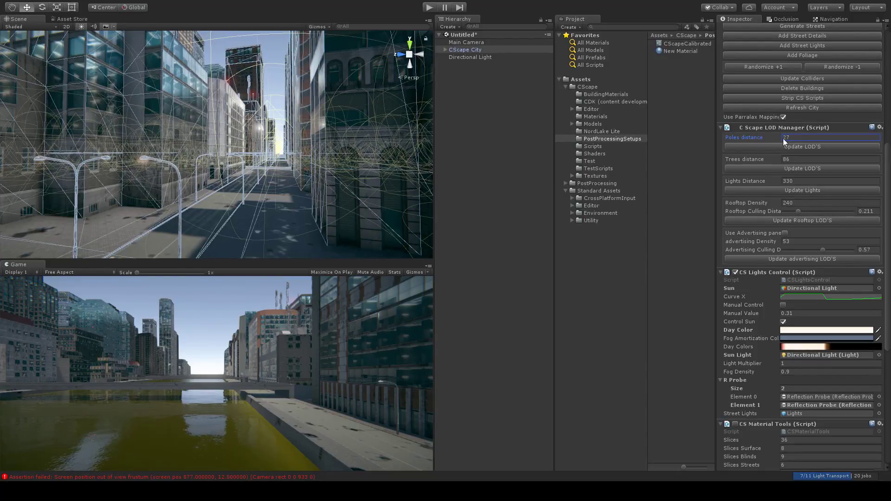
click(784, 147)
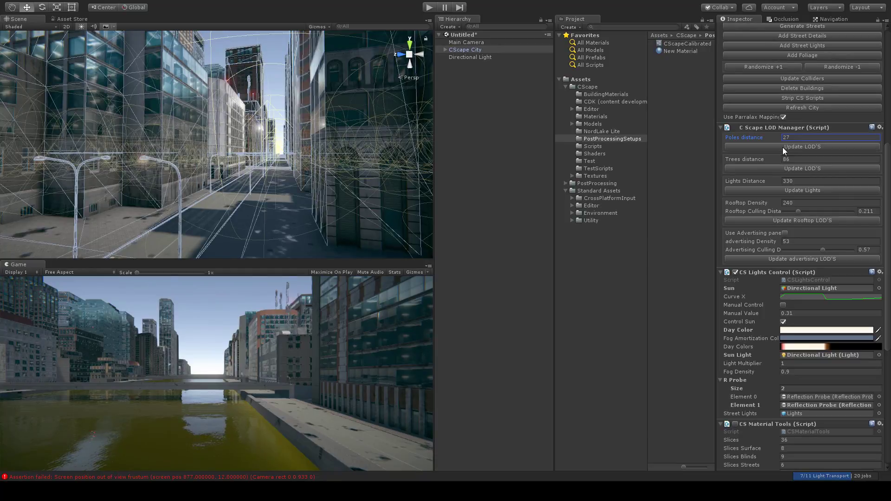
Set Poles distance to 34, update the pole LODs, and check the lamp poles along the street with the city deselected.
click(782, 148)
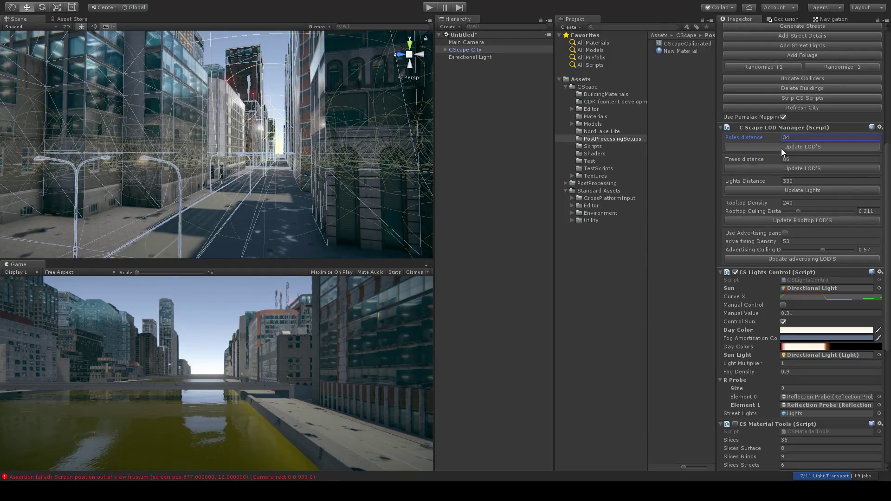
click(441, 181)
scroll(235, 181, down, 2)
mouse_move(233, 185)
middle_down()
mouse_move(247, 175)
mouse_move(236, 174)
middle_up()
scroll(246, 175, up, 3)
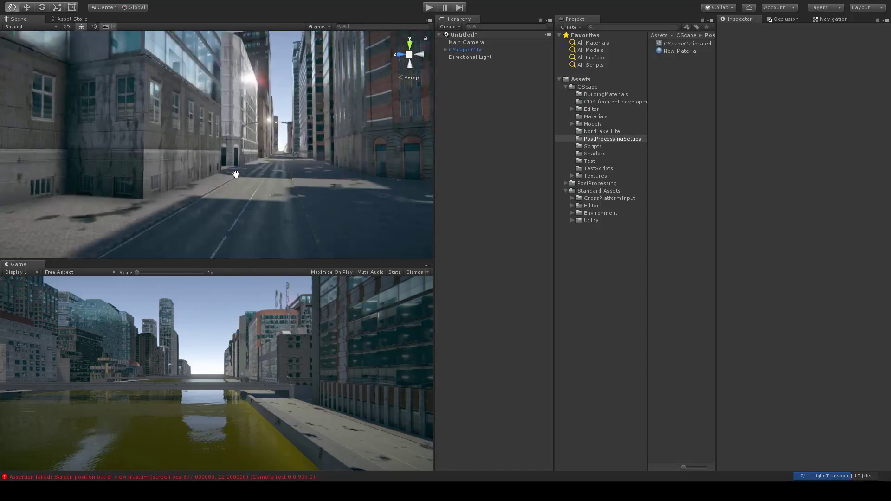
scroll(235, 175, up, 3)
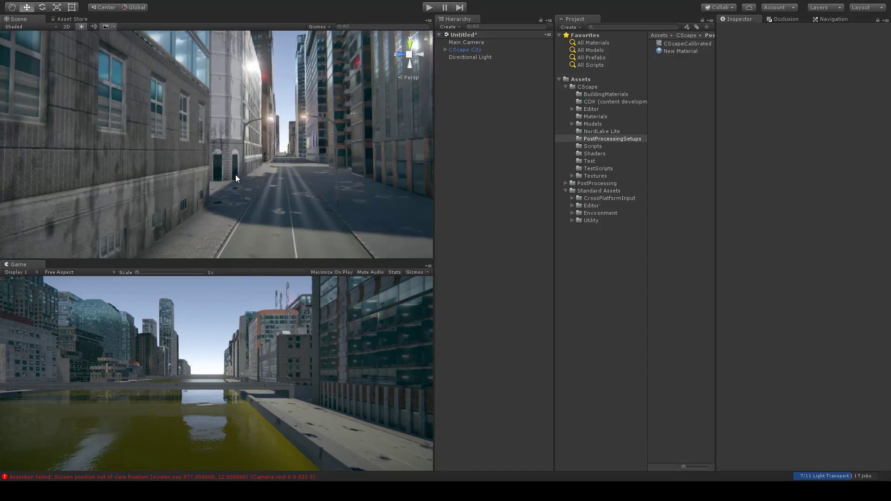
middle_drag(298, 175, 294, 216)
scroll(283, 175, down, 6)
scroll(307, 188, up, 3)
scroll(292, 185, up, 3)
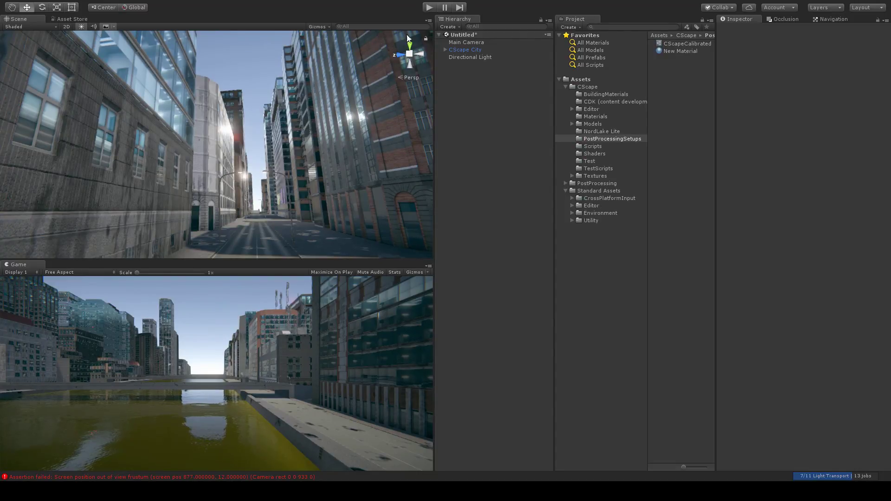
Look over the whole city from above, including the river, its bridges and the building blocks on both banks.
alt+drag(380, 137, 263, 204)
scroll(263, 204, down, 10)
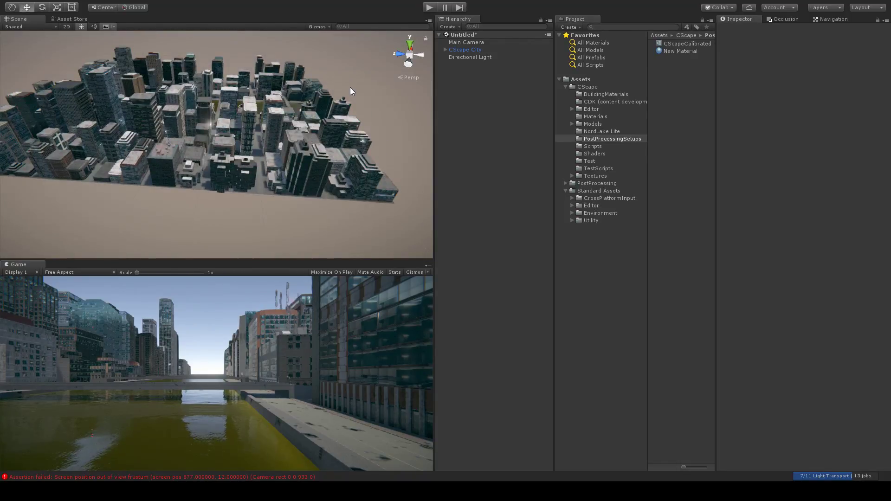
right_drag(350, 87, 232, 119)
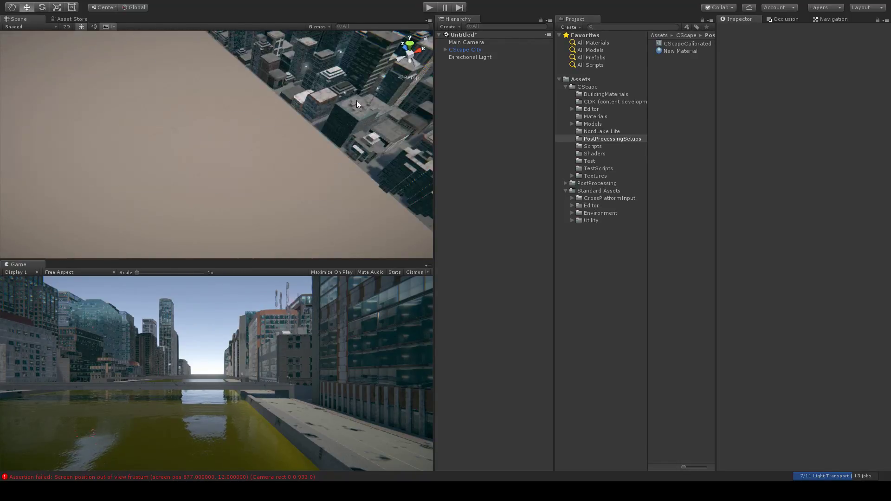
middle_drag(357, 100, 287, 128)
scroll(313, 132, down, 5)
right_drag(338, 135, 293, 139)
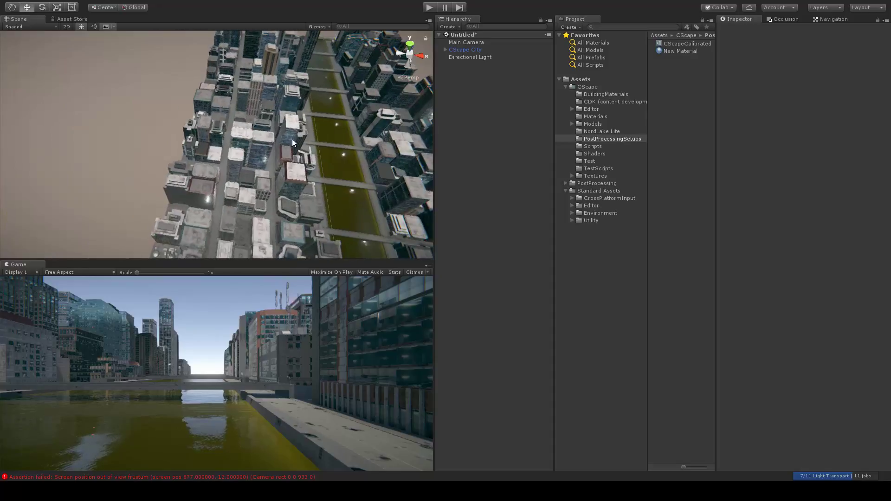
middle_drag(338, 117, 276, 112)
scroll(276, 113, up, 5)
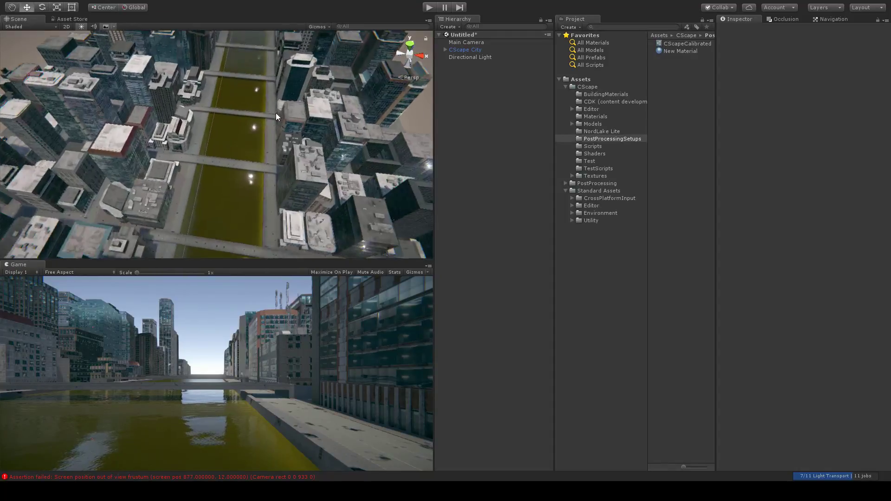
right_drag(359, 135, 302, 116)
scroll(314, 120, down, 7)
scroll(316, 122, down, 3)
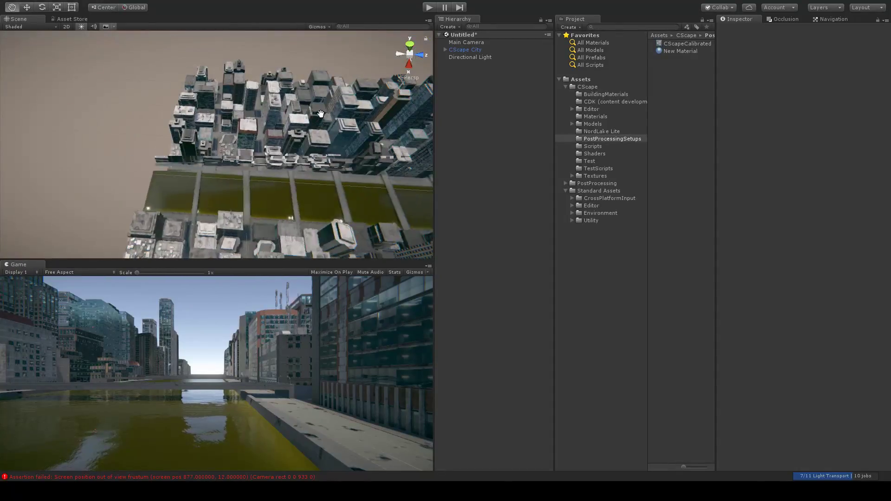
middle_drag(386, 104, 254, 110)
right_drag(255, 110, 250, 219)
middle_drag(245, 87, 334, 205)
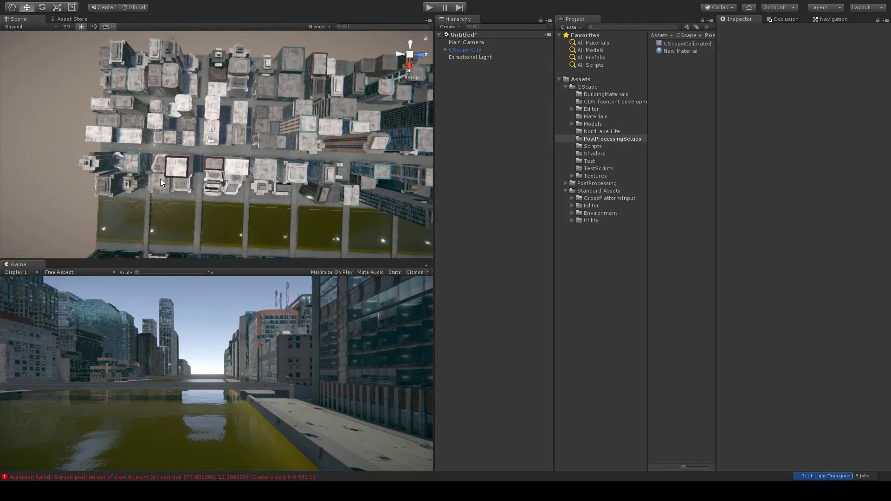
middle_drag(345, 128, 202, 122)
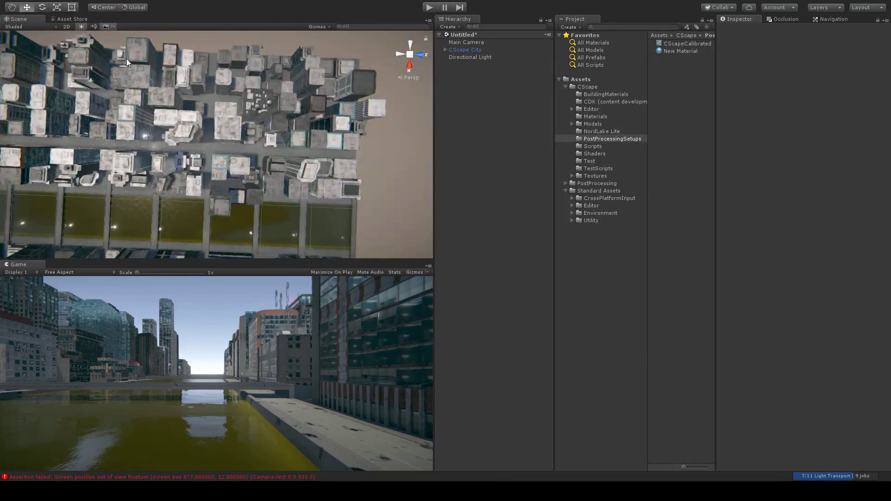
alt+drag(212, 95, 263, 65)
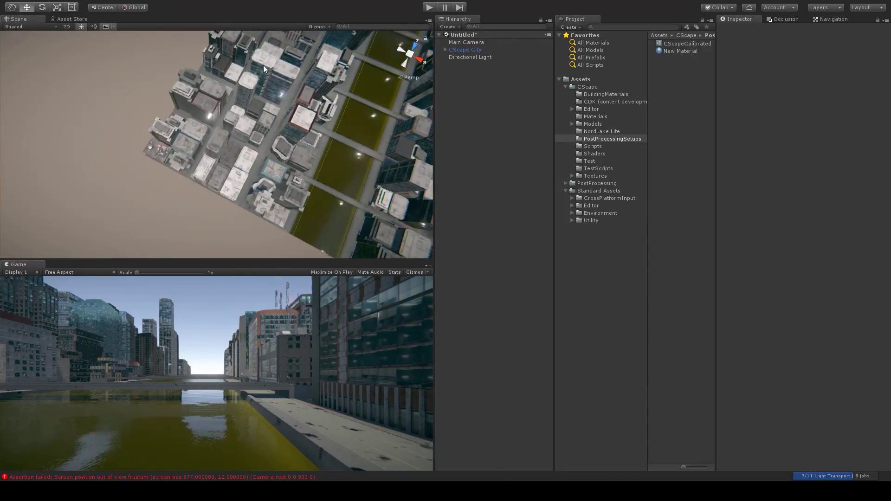
alt+drag(326, 116, 231, 86)
middle_drag(232, 86, 243, 49)
right_drag(320, 191, 286, 128)
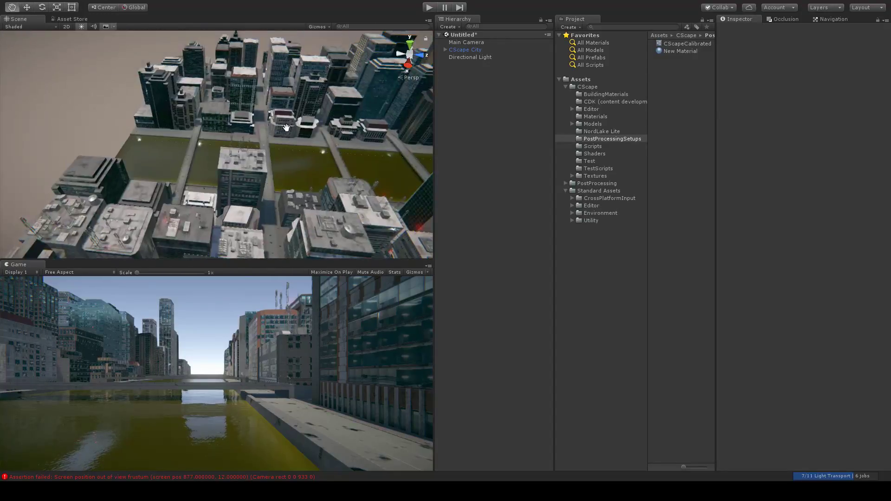
Resize the street block Street_1_5 at the city edge to a depth of 30 CScape units.
middle_drag(286, 128, 320, 122)
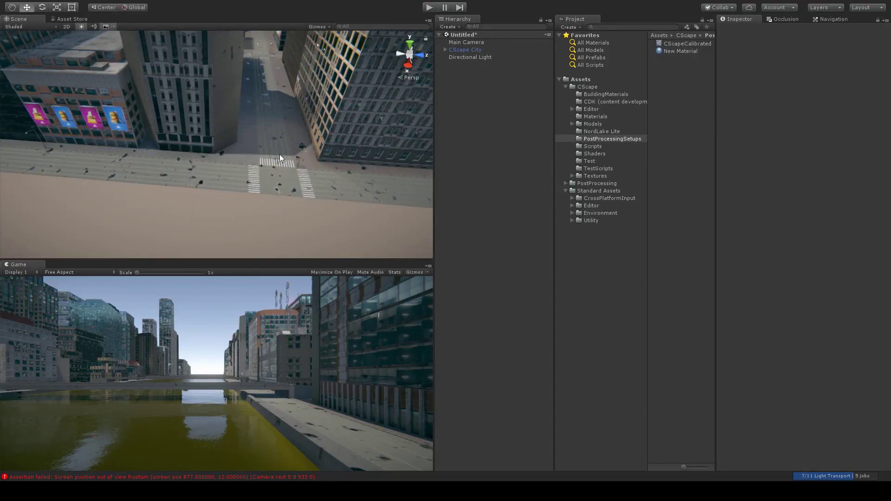
click(260, 183)
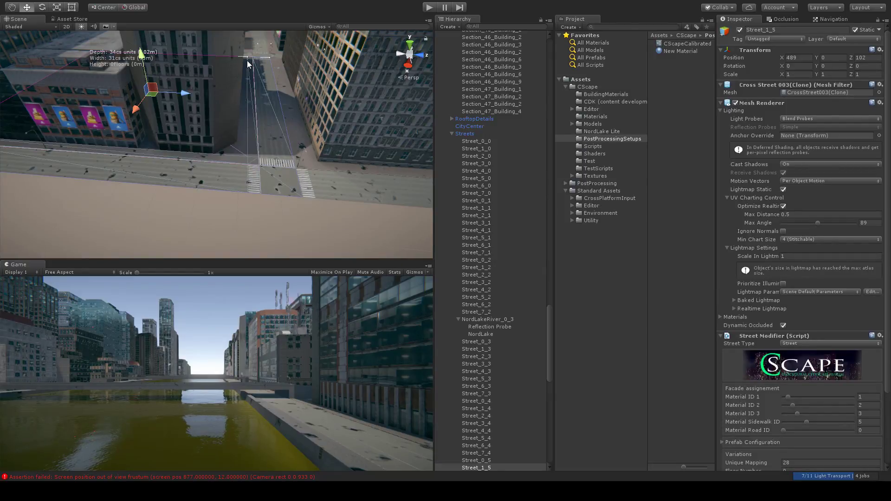
drag(247, 58, 266, 57)
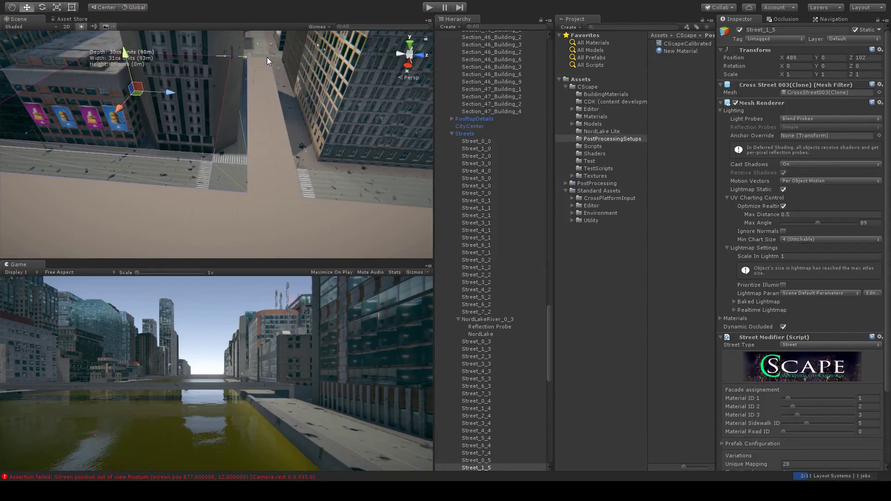
Move the neighbouring street block Street_2_5 along its local Z axis to Z 191.8, against the shortened block.
click(291, 135)
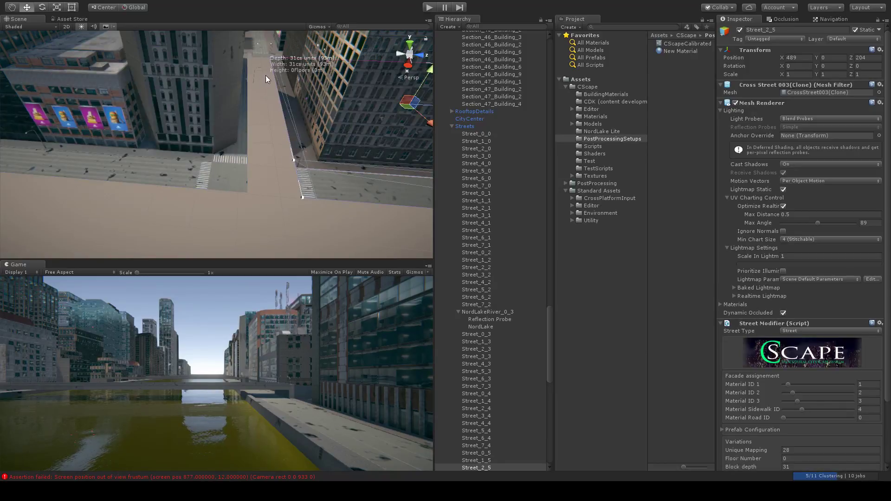
middle_drag(406, 107, 311, 89)
key(x)
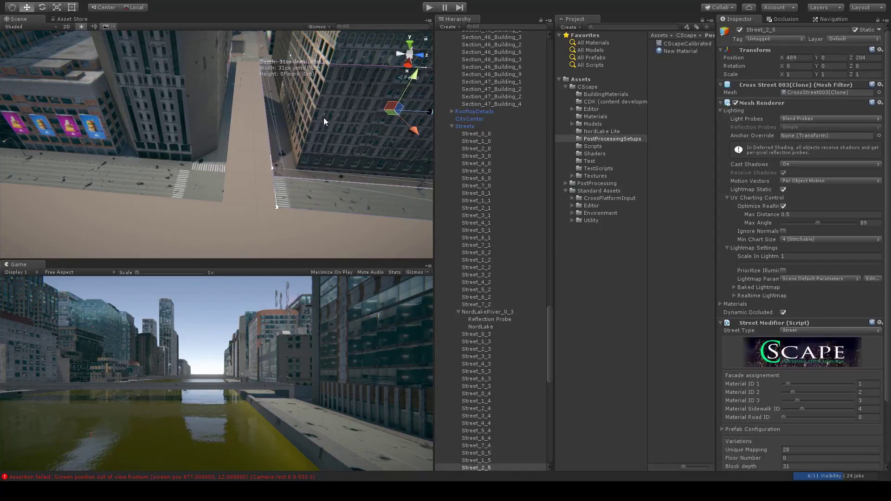
middle_drag(413, 115, 369, 104)
drag(367, 104, 331, 105)
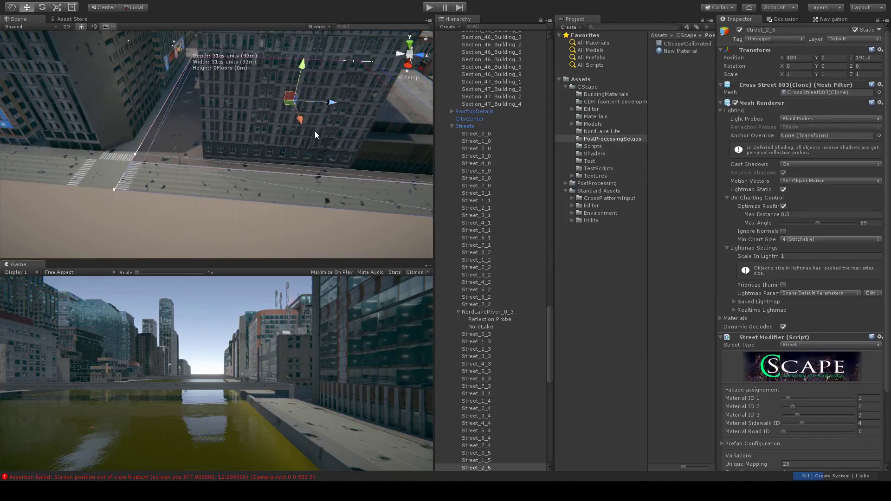
Extend the far side of Street_2_5 to close the gap to the next street block, and deselect it.
middle_drag(315, 131, 275, 154)
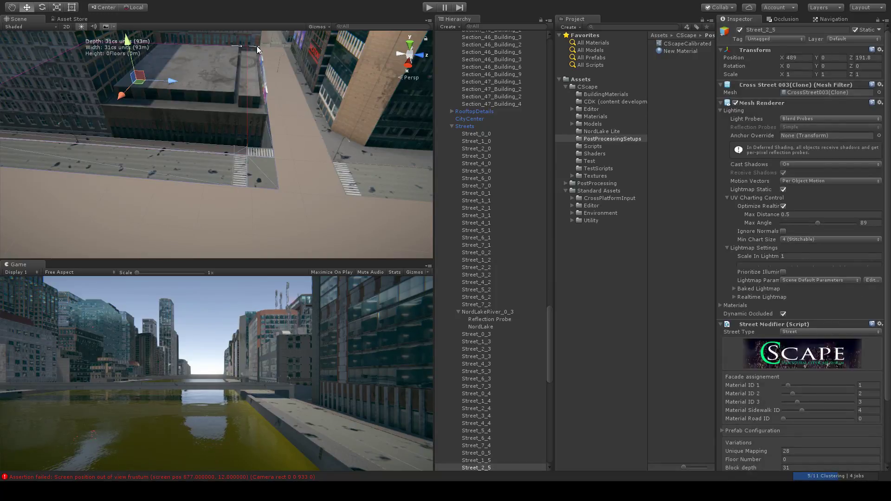
mouse_move(257, 46)
mouse_down()
mouse_move(269, 48)
mouse_move(244, 47)
mouse_up()
click(172, 183)
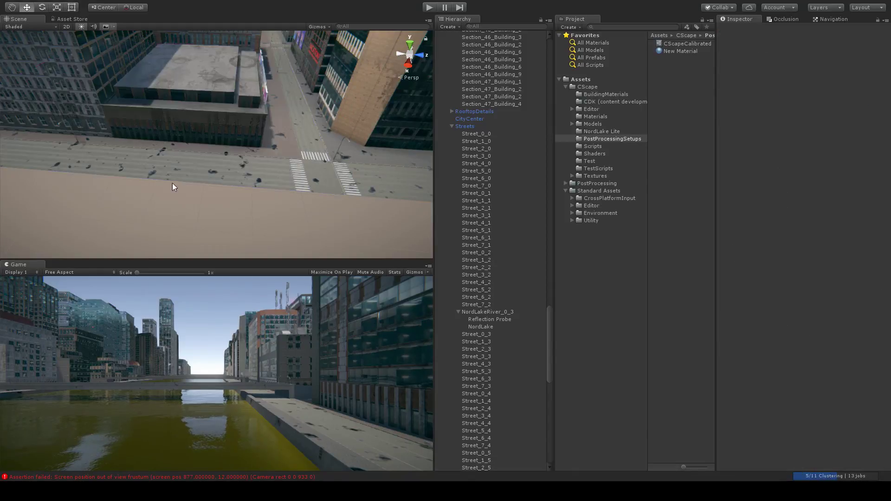
Delete the corner building Section_41_Building_6 beside the crosswalk and the building standing behind it along the same street.
middle_drag(390, 184, 74, 133)
middle_drag(367, 151, 212, 138)
click(207, 129)
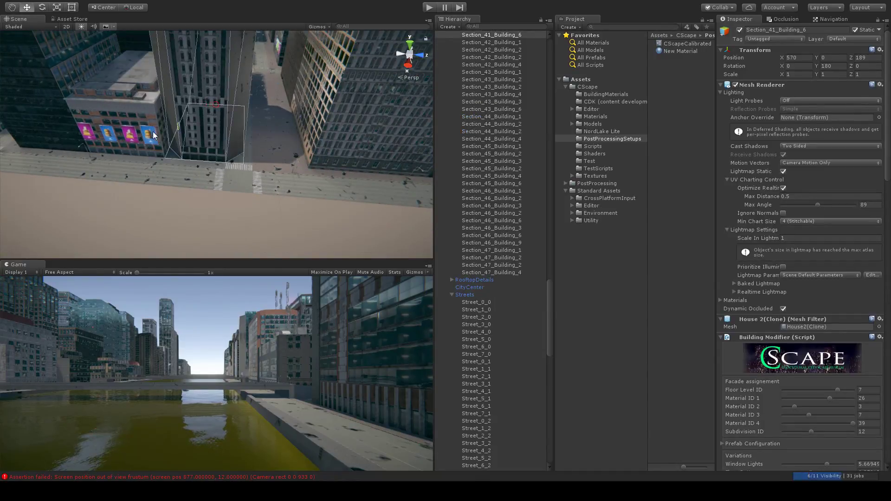
key(Delete)
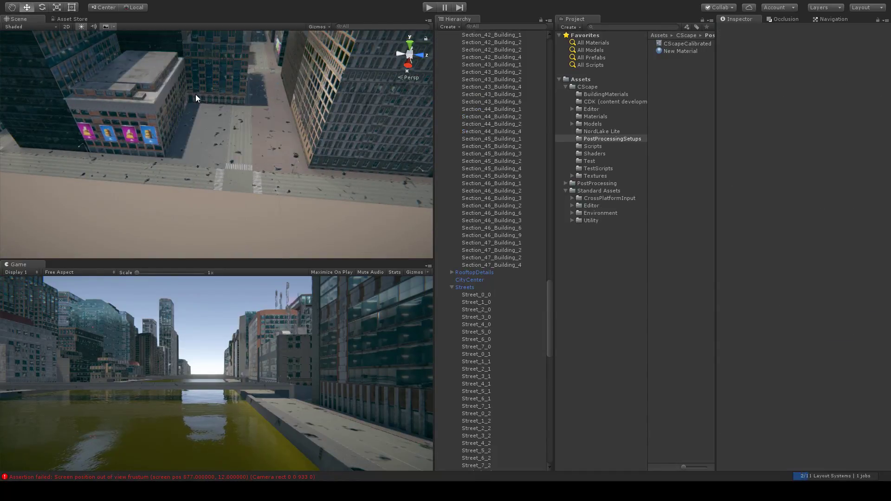
click(165, 112)
click(232, 83)
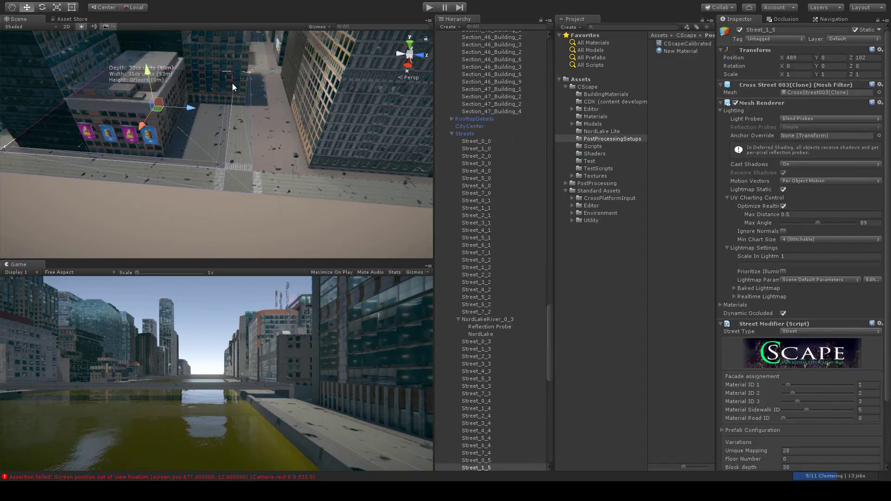
key(Delete)
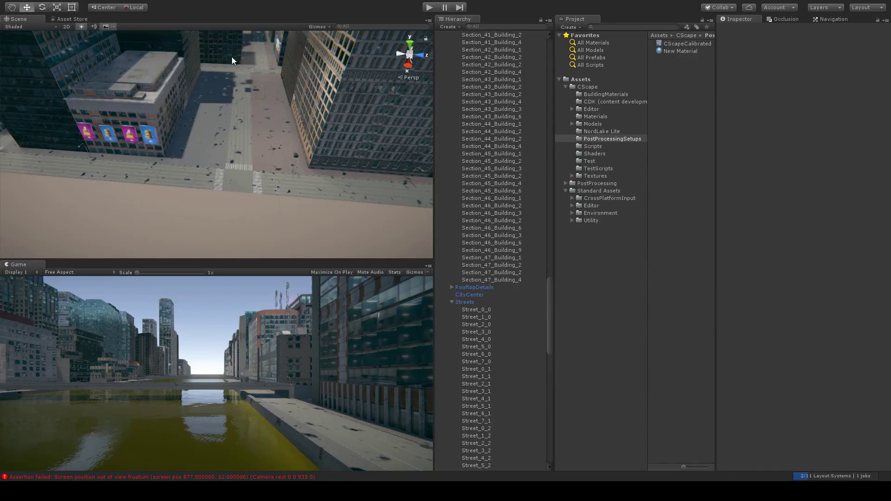
Move the tower Section_41_Building_2 toward the street to Z 176.4, using Pivot and Global handle modes.
click(191, 67)
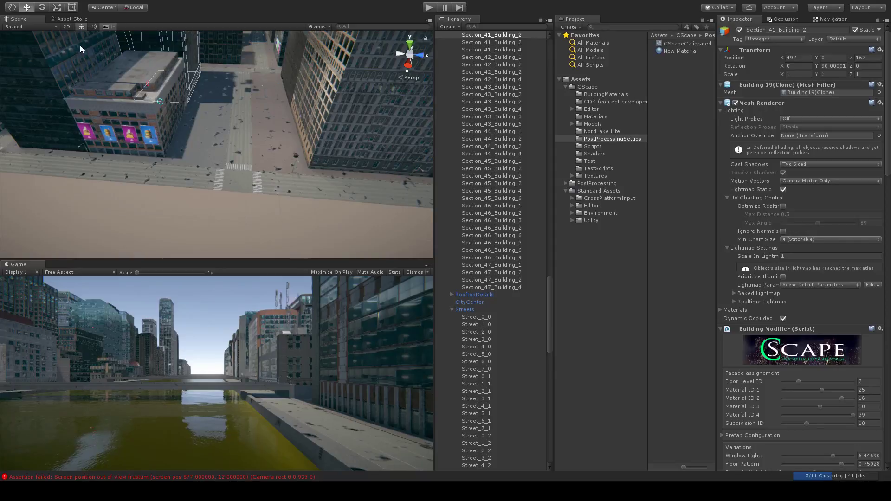
middle_drag(181, 80, 165, 95)
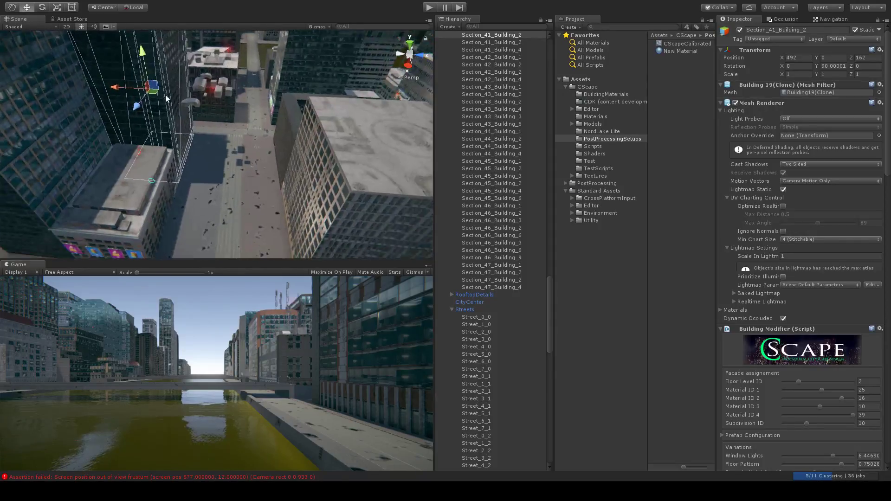
click(131, 7)
click(104, 8)
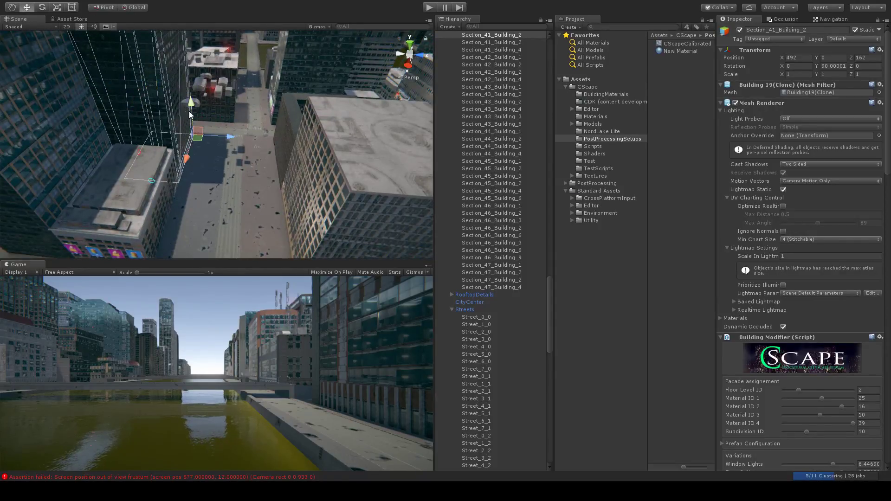
drag(221, 137, 151, 228)
Widen the low advertising building Section_41_Building_4 toward the street and shift the tower Section_41_Building_2 to Z 175.5.
middle_drag(94, 253, 105, 214)
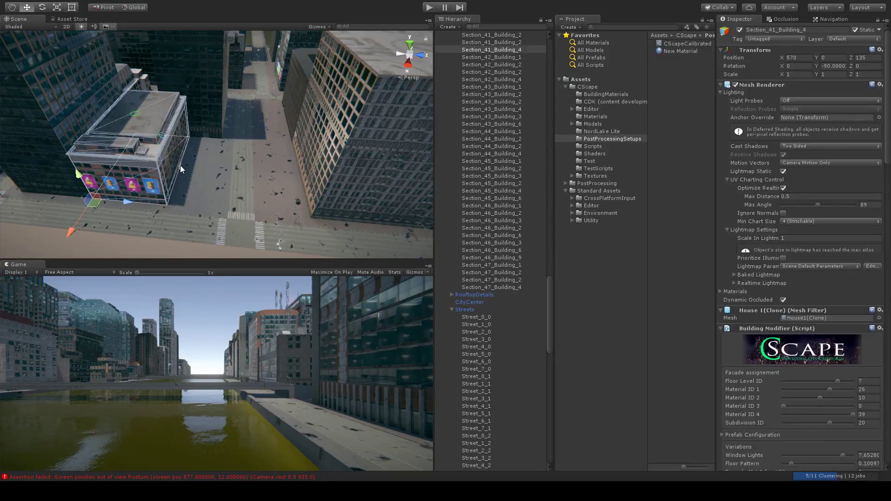
drag(180, 166, 214, 166)
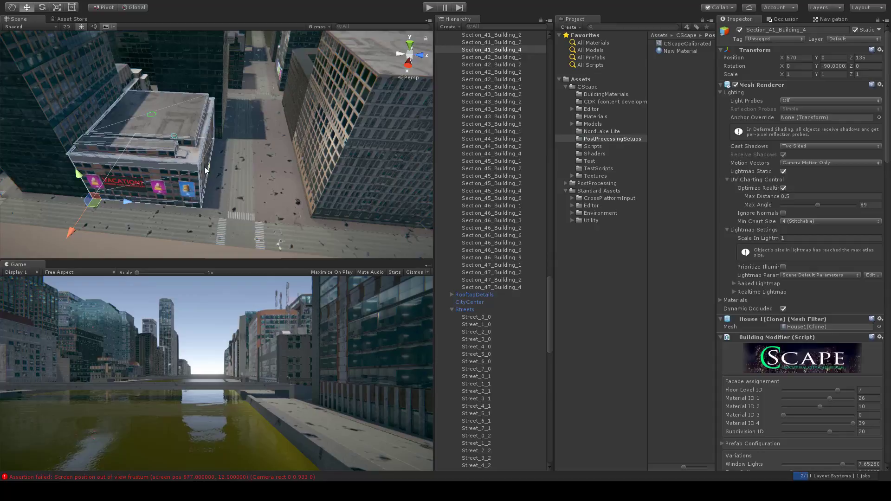
click(222, 92)
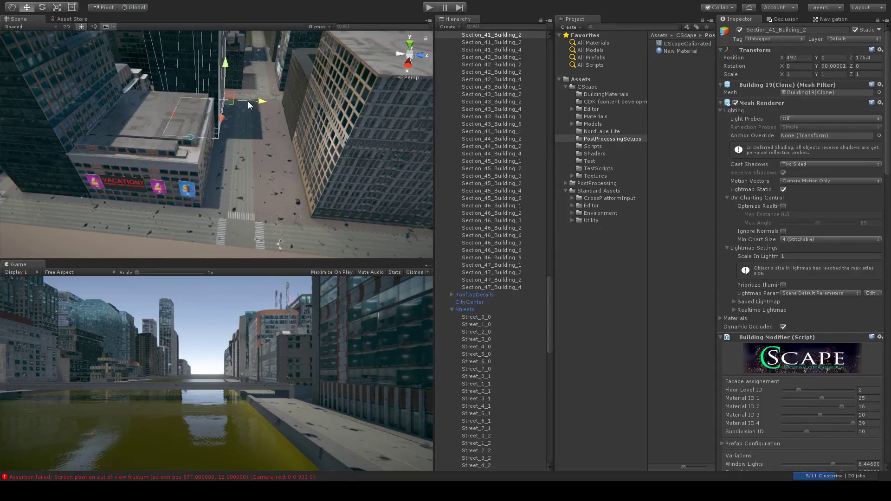
drag(248, 102, 247, 102)
Examine the rearranged block, its tower and the surrounding rooftops from close up and from farther away.
alt+drag(260, 135, 529, 109)
middle_drag(176, 143, 111, 151)
middle_drag(324, 61, 163, 179)
alt+drag(163, 179, 255, 130)
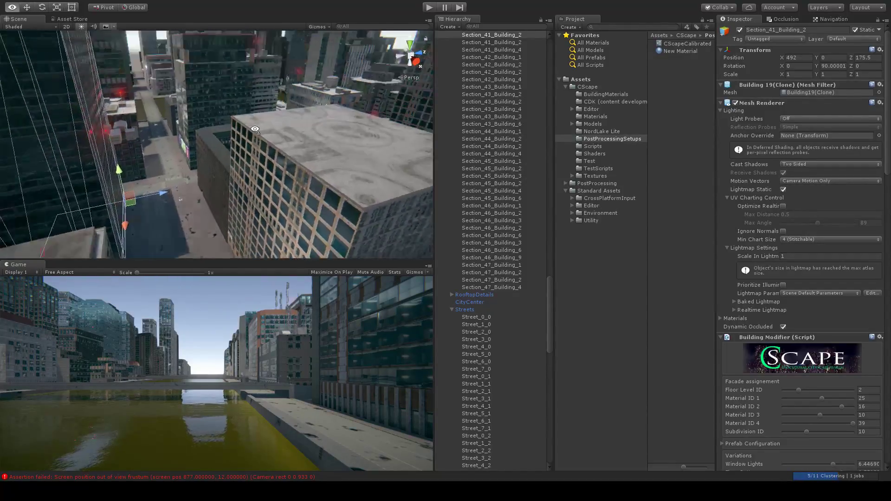
right_drag(255, 129, 168, 147)
key(w)
mouse_move(239, 105)
right_down()
mouse_move(263, 190)
mouse_move(260, 111)
mouse_move(237, 98)
right_up()
key(s)
scroll(245, 131, up, 3)
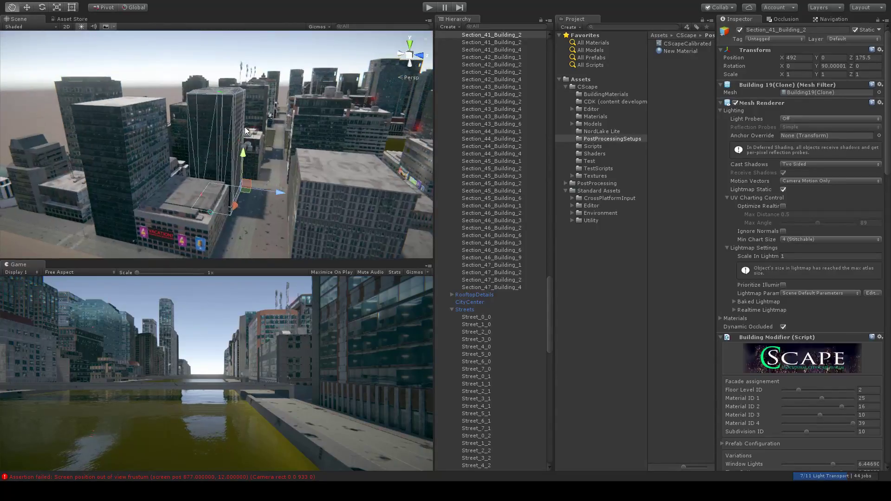
Delete the leftover rooftop object floating beside the tower where a building was removed.
middle_drag(246, 130, 327, 132)
right_drag(236, 129, 329, 129)
middle_drag(202, 140, 170, 149)
scroll(200, 145, up, 6)
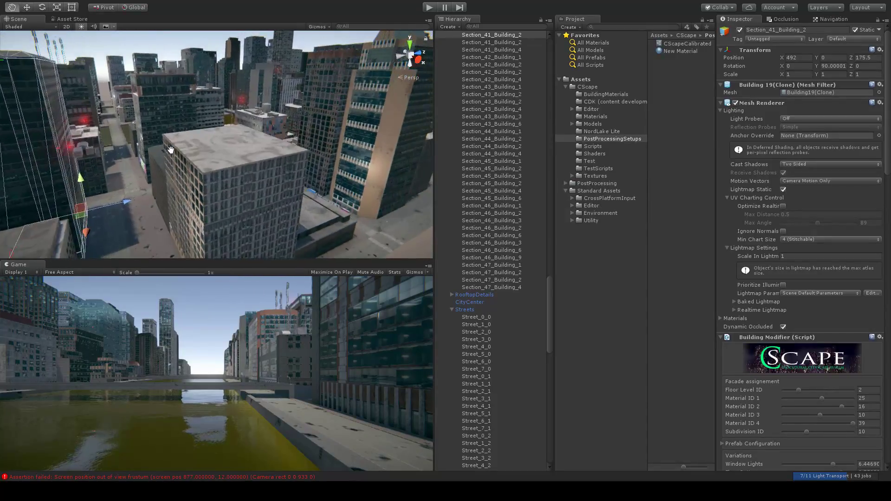
click(88, 151)
key(Delete)
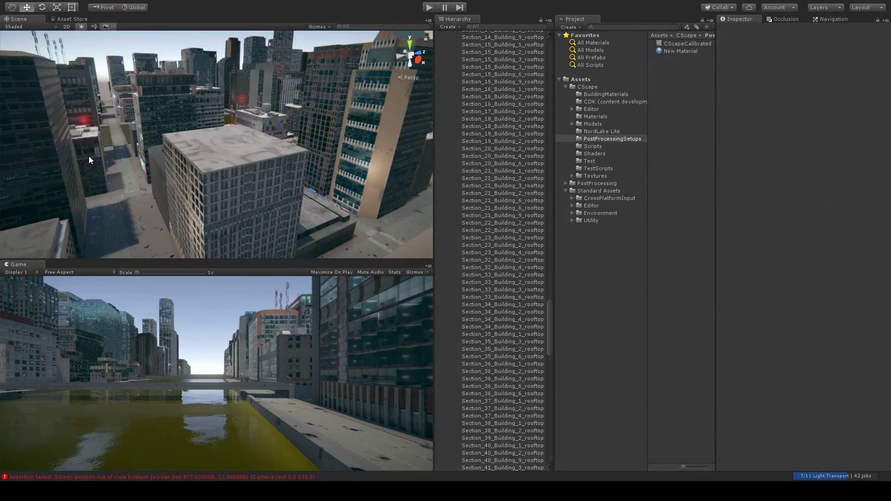
Examine the tower Section_41_Building_2 in its rearranged block, and then the surrounding city from farther away.
right_drag(158, 135, 104, 187)
middle_drag(175, 96, 159, 118)
click(154, 89)
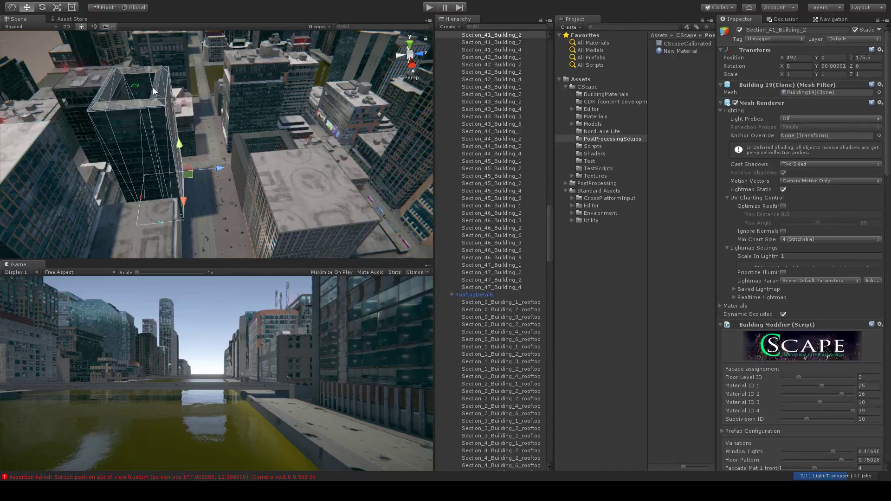
drag(136, 85, 201, 149)
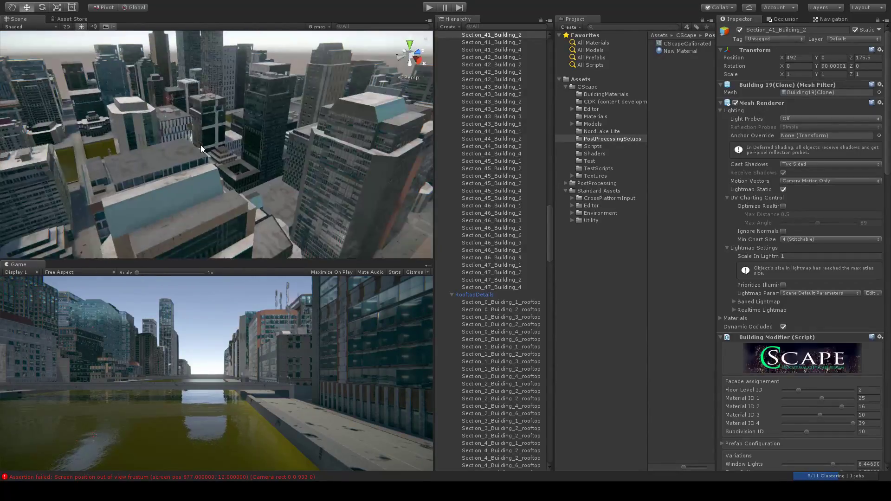
middle_drag(201, 148, 320, 138)
scroll(316, 117, down, 6)
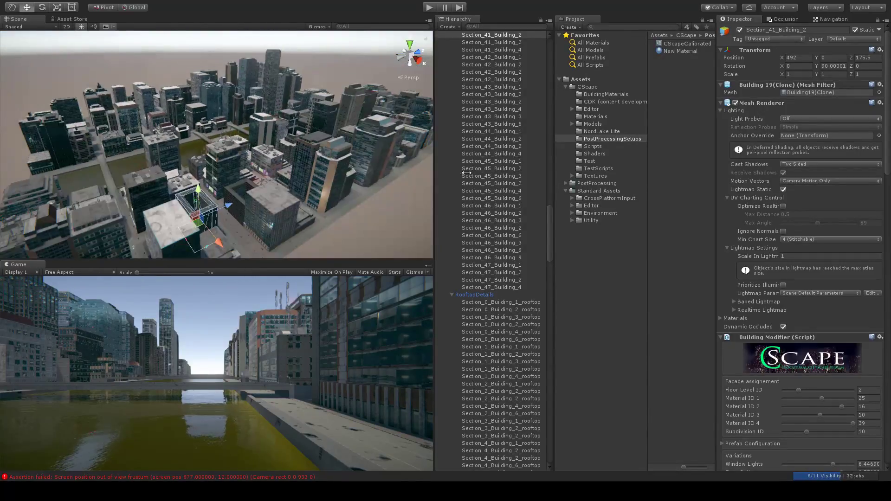
Collapse the Buildings, RooftopDetails, Streets, StreetDetails and CSBuildingDetails groups under CScape City and select the city object.
drag(548, 214, 498, 44)
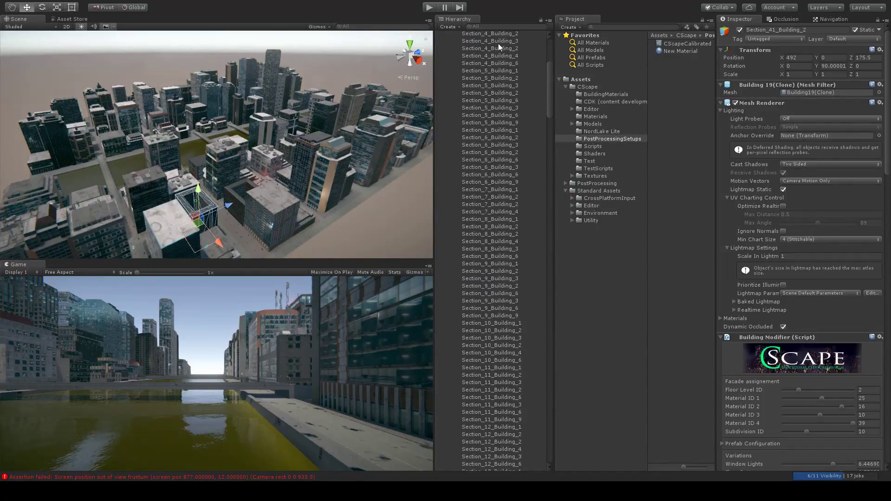
drag(551, 87, 549, 50)
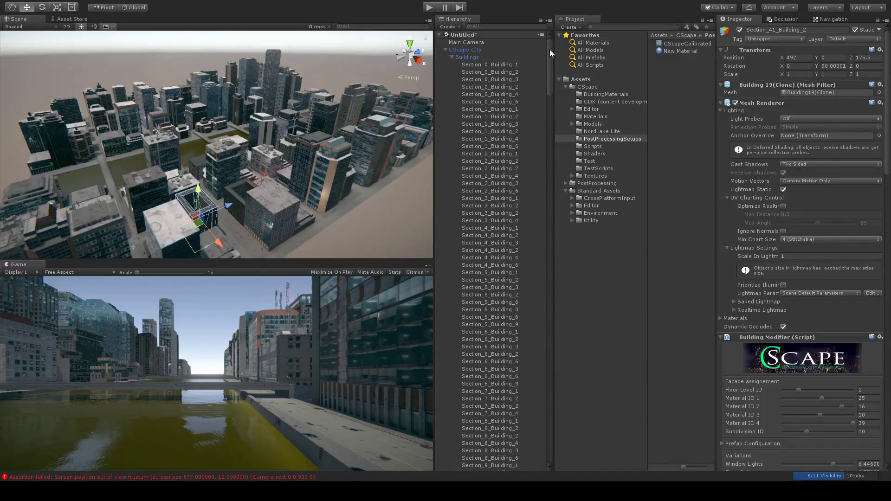
click(451, 57)
click(452, 65)
click(466, 49)
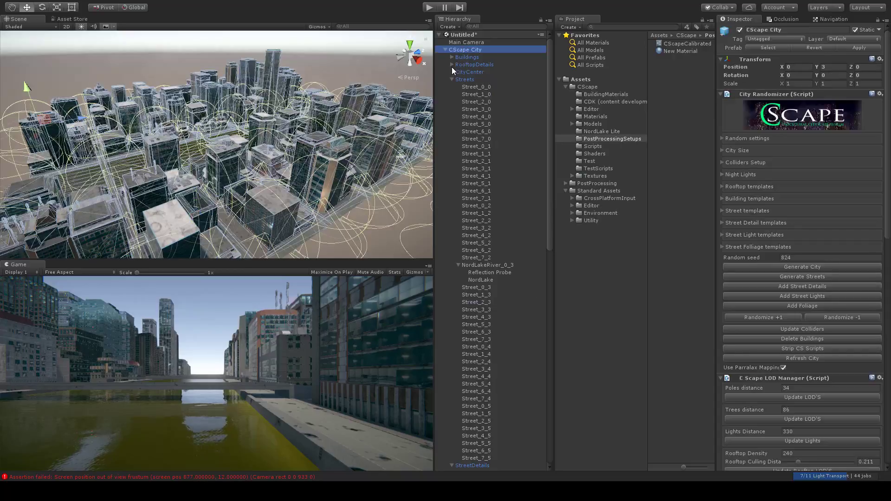
click(453, 79)
click(452, 86)
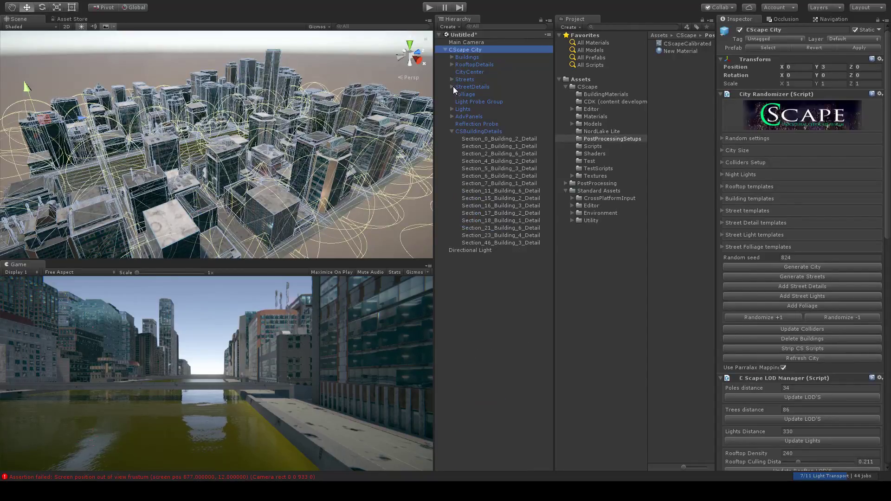
click(452, 132)
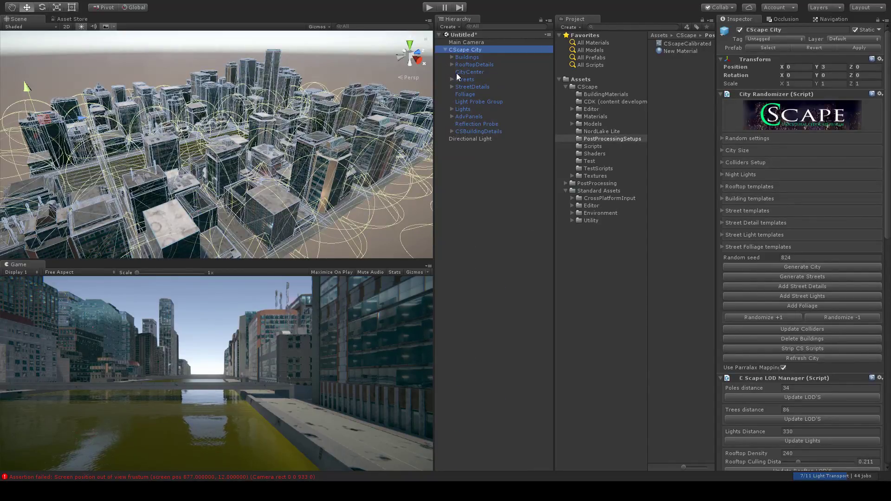
Move the CityCenter object across the city to X 168, Z 288.8.
click(723, 150)
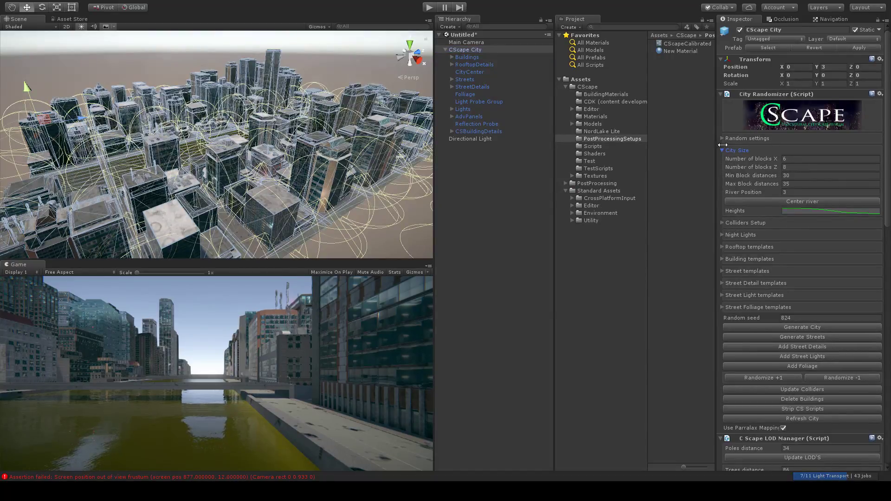
click(475, 71)
key(f)
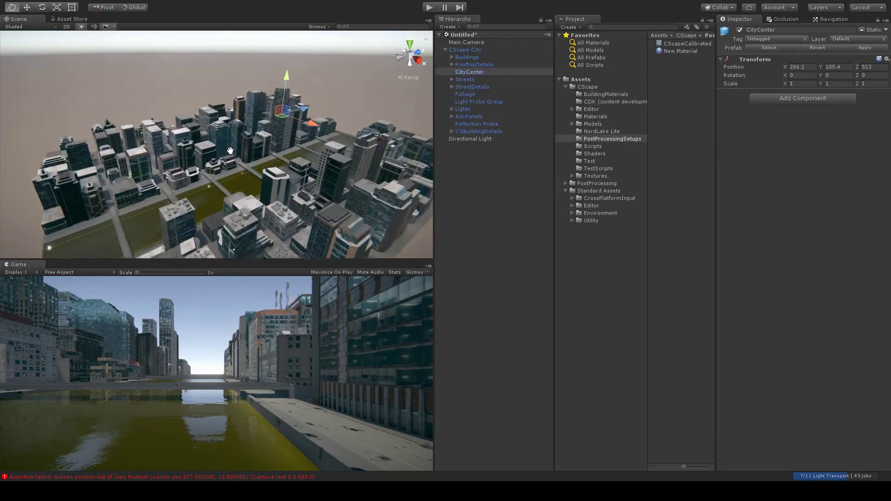
alt+drag(325, 163, 229, 152)
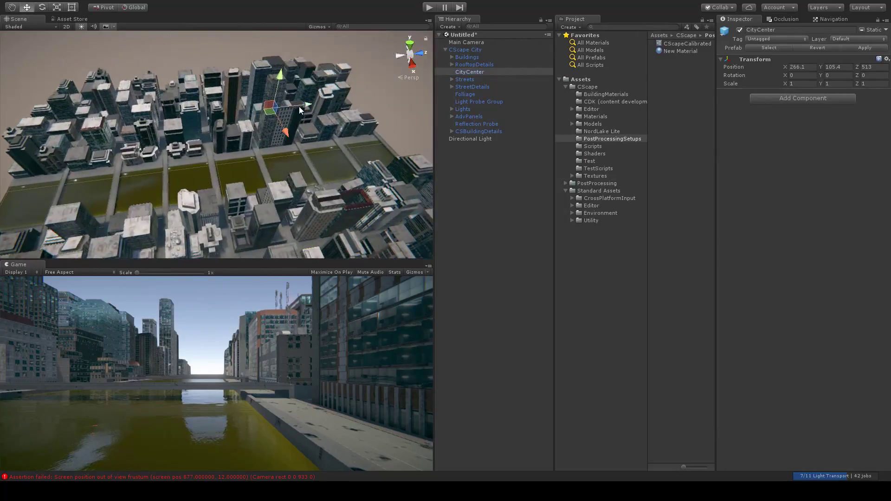
drag(300, 114, 275, 110)
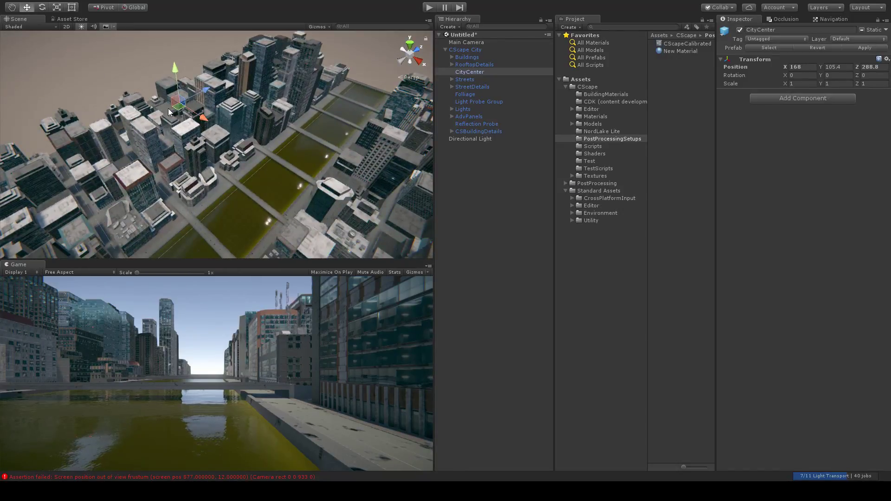
Open the Heights curve in CScape City's size settings and update the building heights around the moved CityCenter.
click(474, 50)
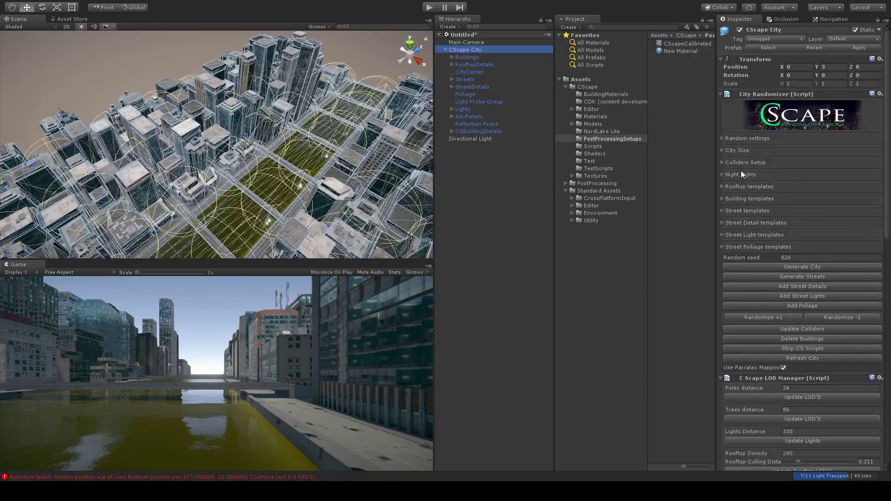
click(723, 151)
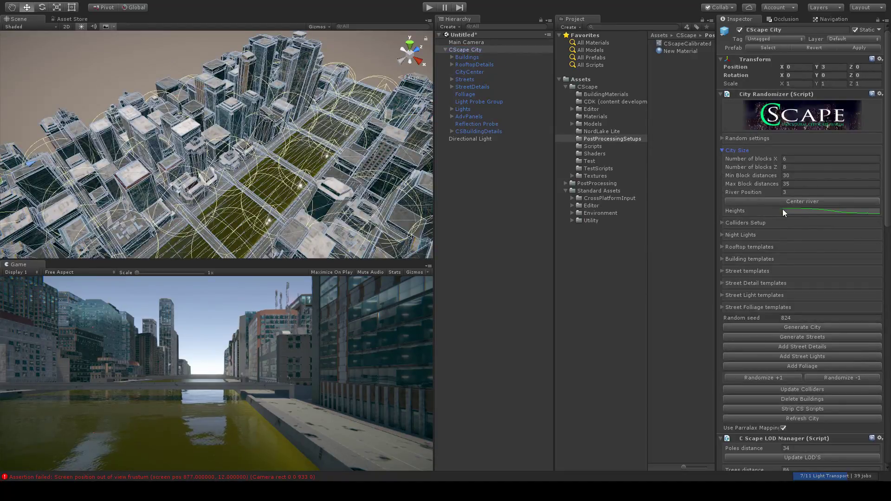
click(799, 210)
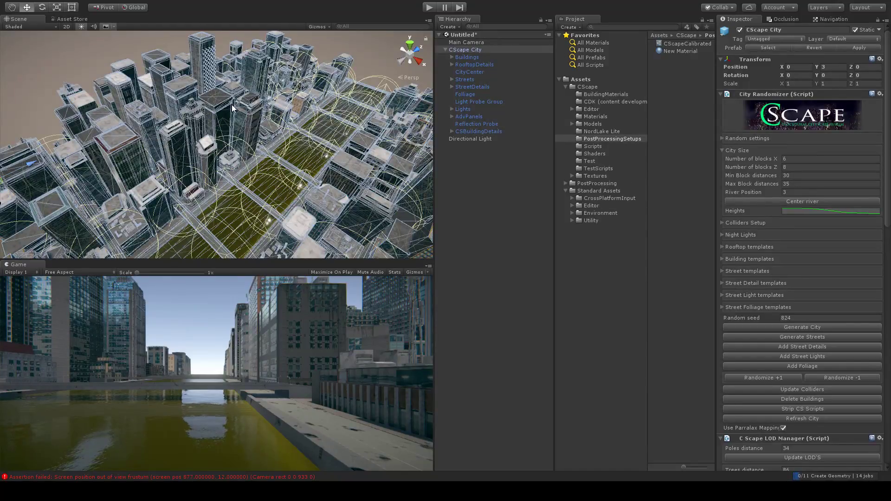
Examine the city's new skyline from among the rooftops, along the river and from high above.
key(q)
middle_drag(238, 148, 226, 223)
alt+drag(225, 223, 250, 163)
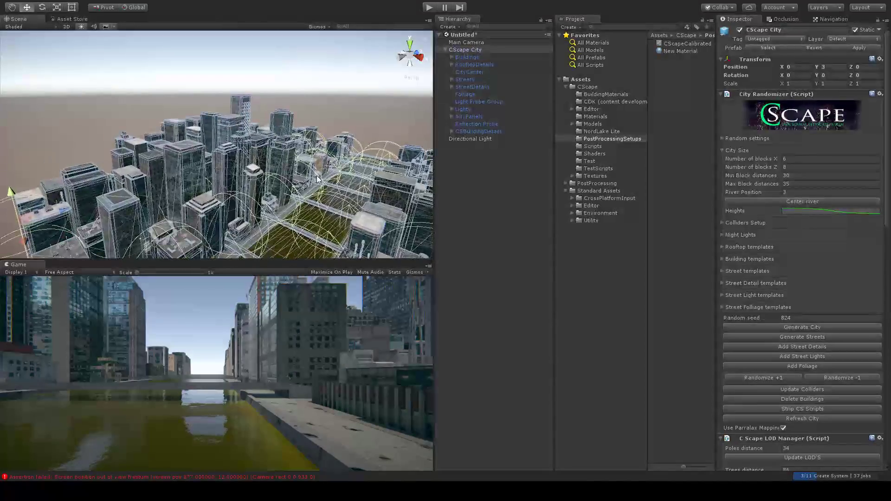
middle_drag(255, 186, 265, 160)
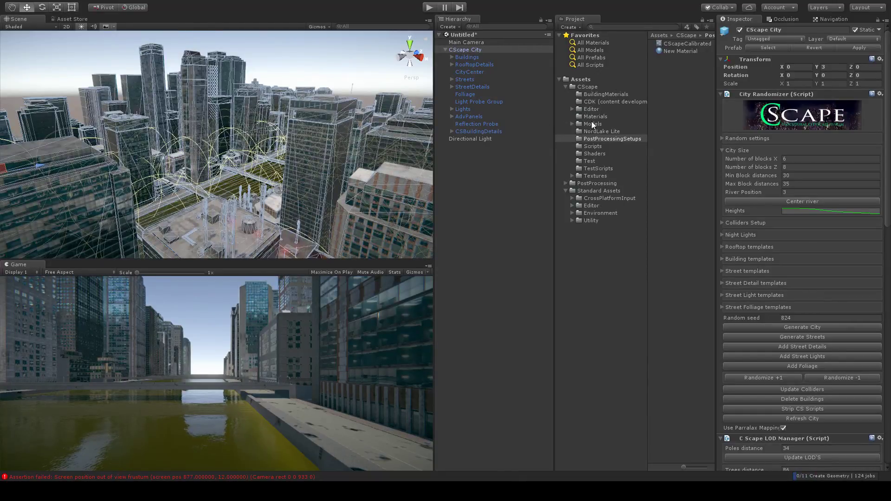
click(360, 42)
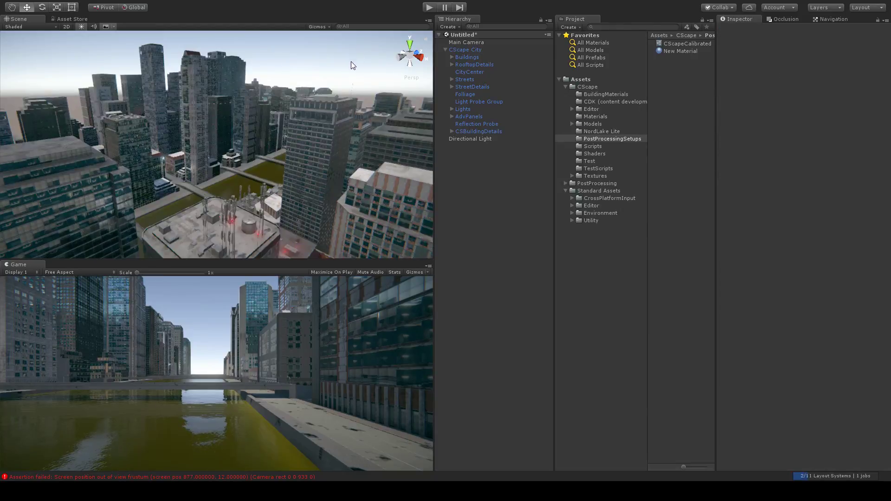
right_drag(292, 124, 269, 134)
middle_drag(269, 135, 240, 159)
scroll(280, 152, down, 6)
scroll(277, 133, up, 2)
scroll(277, 134, up, 4)
scroll(227, 158, down, 6)
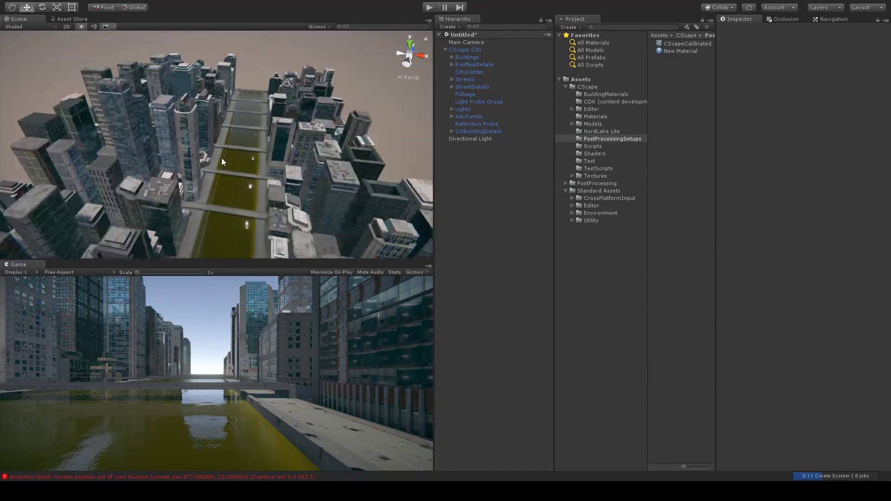
right_drag(283, 123, 286, 82)
middle_drag(286, 82, 215, 117)
right_drag(316, 111, 229, 113)
middle_drag(228, 113, 277, 86)
scroll(278, 86, up, 4)
right_drag(277, 86, 305, 96)
scroll(305, 96, down, 8)
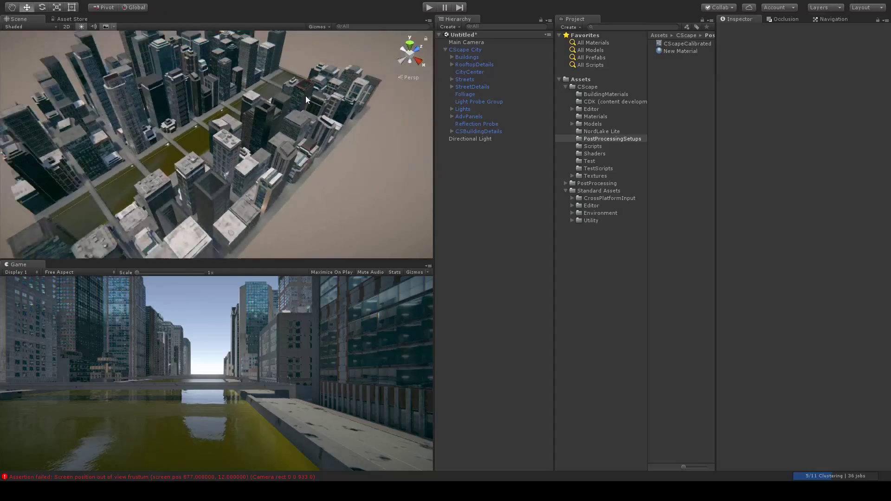
Set CScape City's number of blocks Z to 12 and generate the city.
click(475, 50)
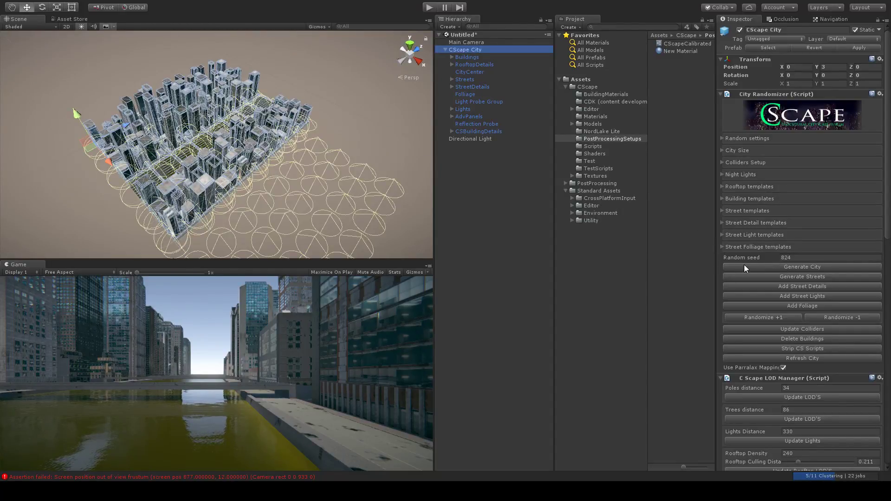
scroll(780, 384, down, 3)
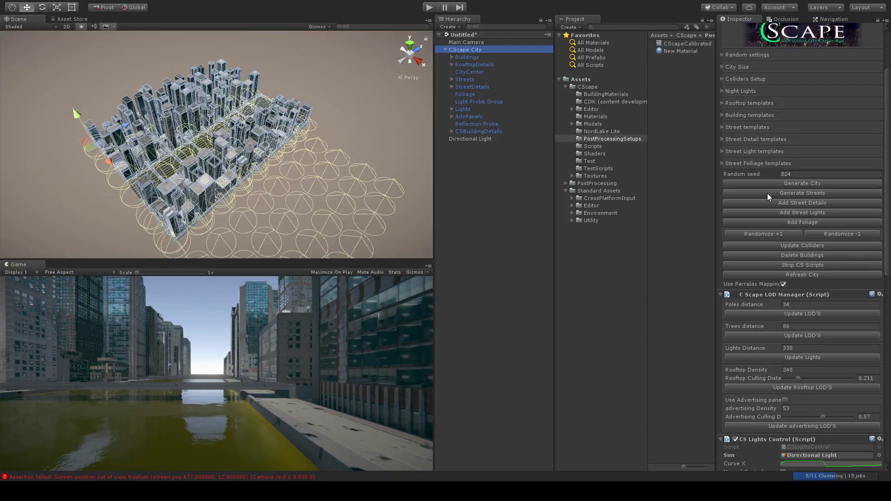
scroll(785, 224, up, 3)
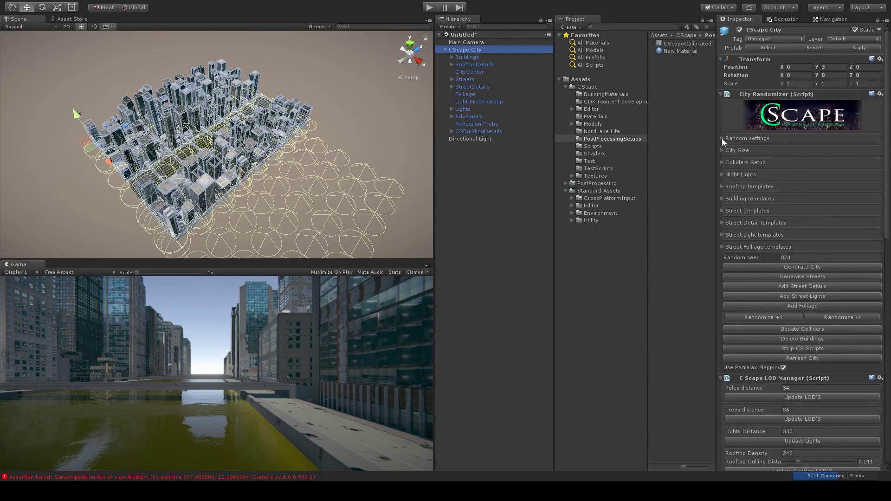
click(723, 151)
click(790, 159)
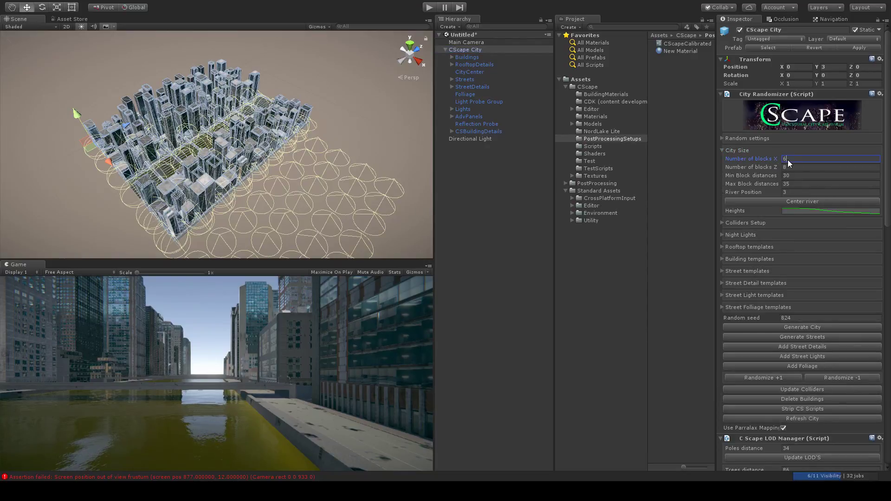
click(770, 168)
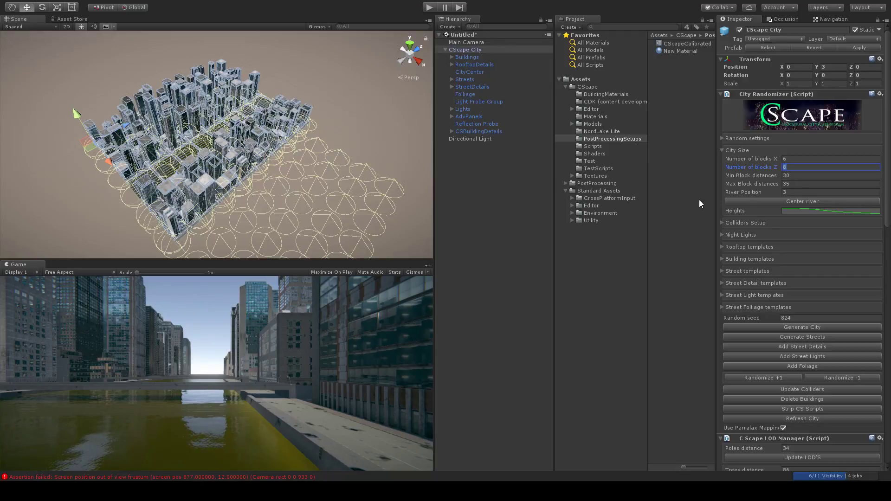
text(12)
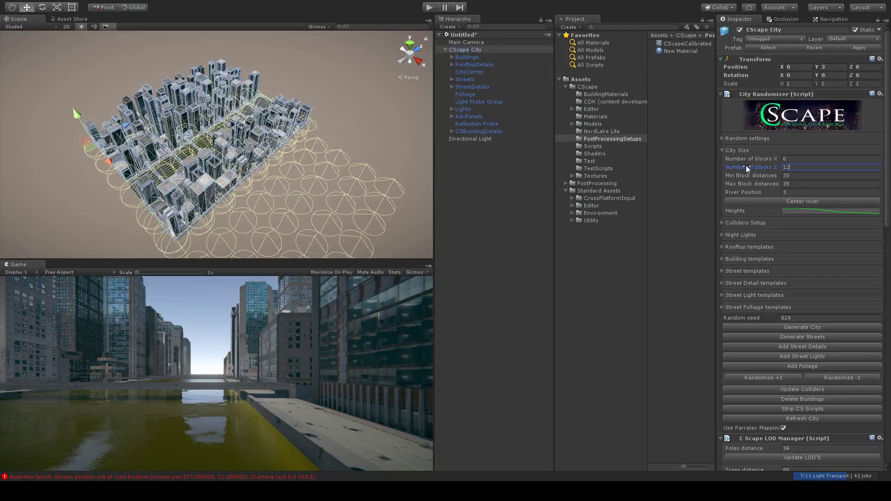
click(760, 159)
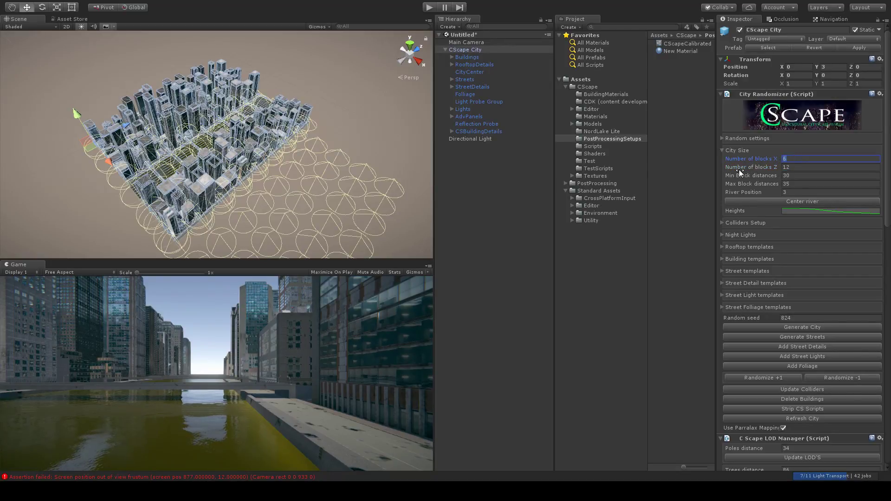
click(767, 160)
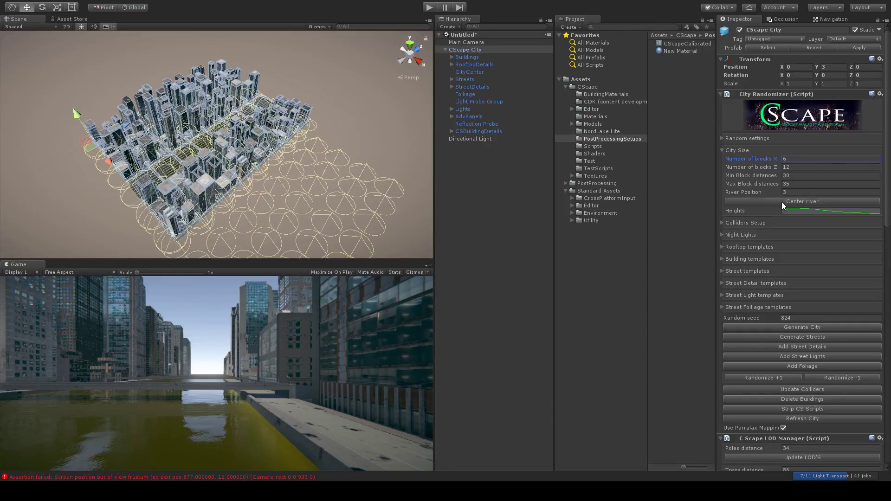
scroll(799, 279, down, 3)
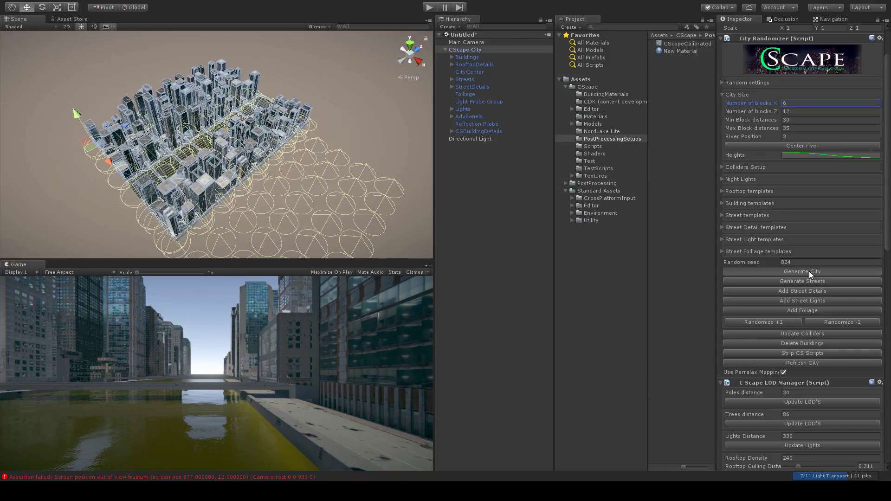
click(810, 271)
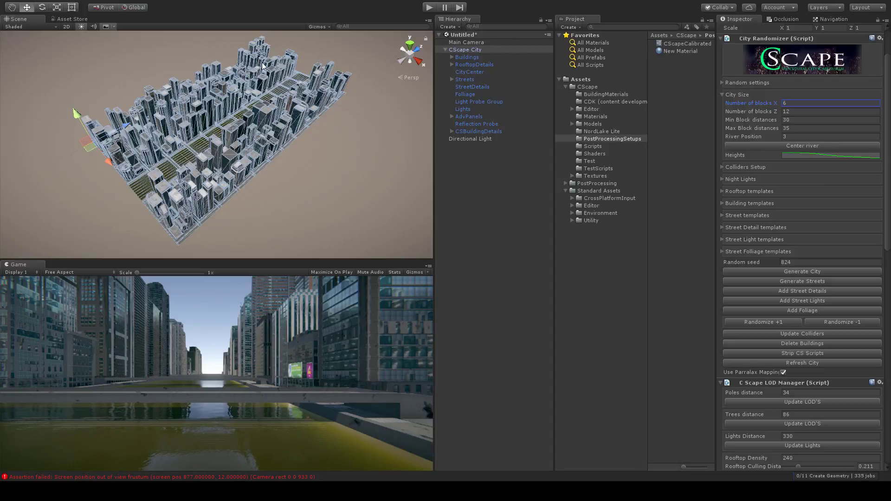
Examine the lengthened city's buildings, river and bridges from close up, at its edge and as a whole.
click(322, 155)
scroll(241, 144, up, 8)
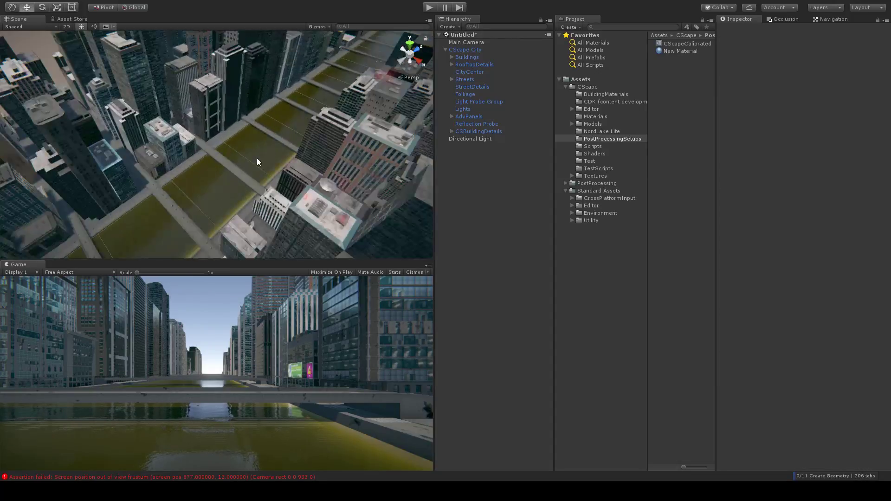
right_drag(257, 158, 361, 145)
key(w)
scroll(305, 132, down, 5)
scroll(343, 138, down, 3)
middle_drag(298, 149, 336, 128)
right_drag(336, 129, 363, 83)
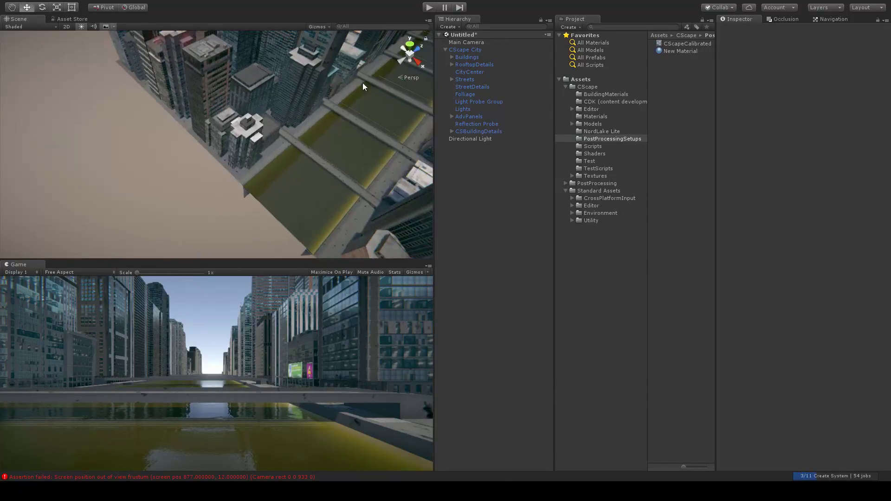
middle_drag(363, 83, 227, 156)
scroll(264, 129, down, 7)
middle_drag(344, 134, 272, 163)
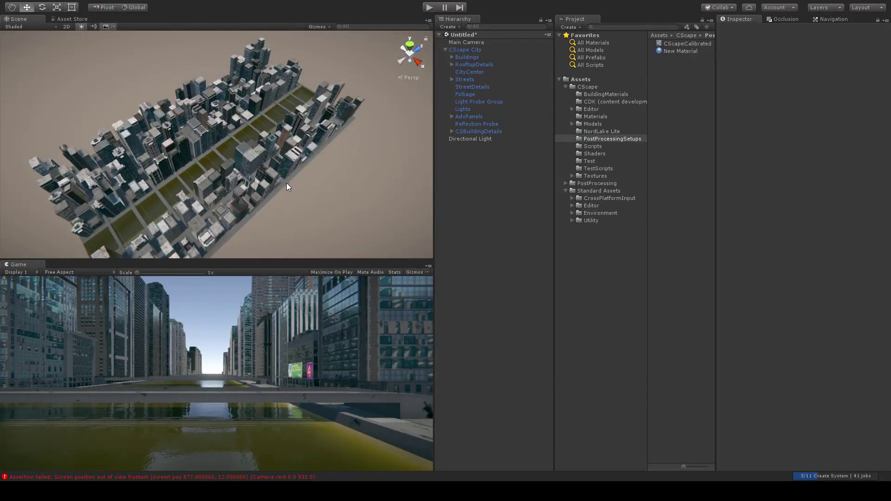
Set CScape City's number of blocks Z to 15, generate the city and view it from the river side.
click(468, 50)
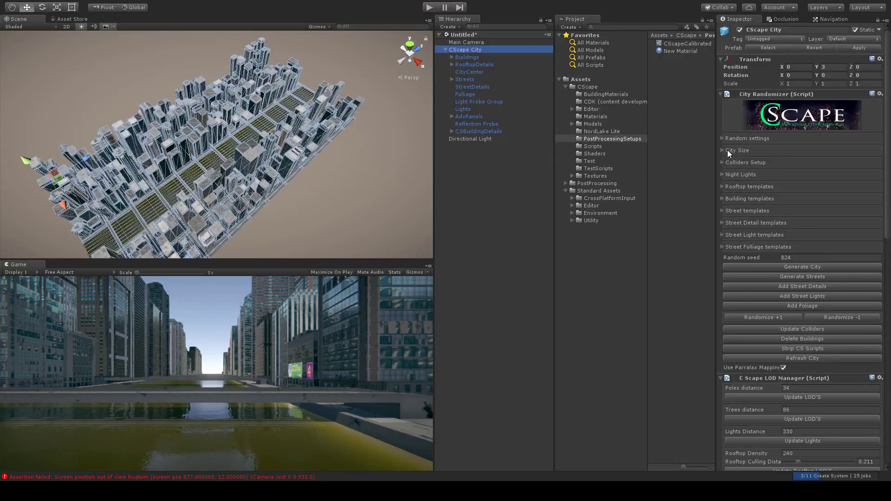
click(727, 150)
click(791, 168)
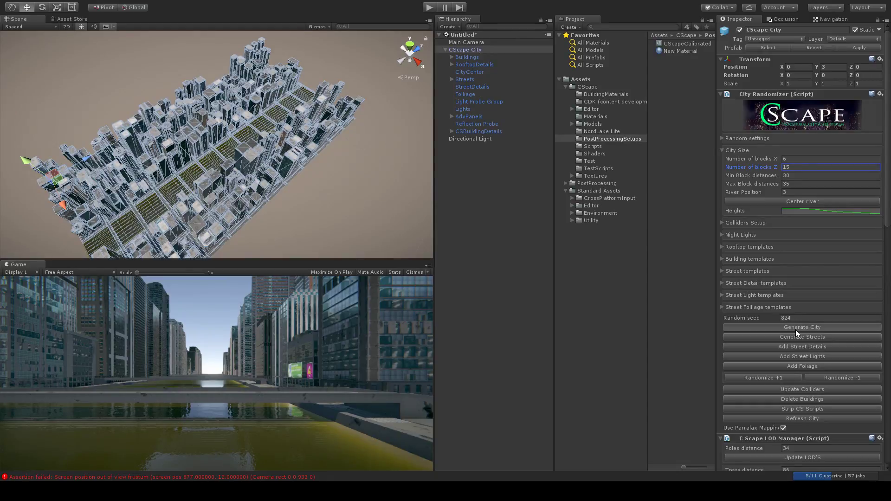
click(796, 328)
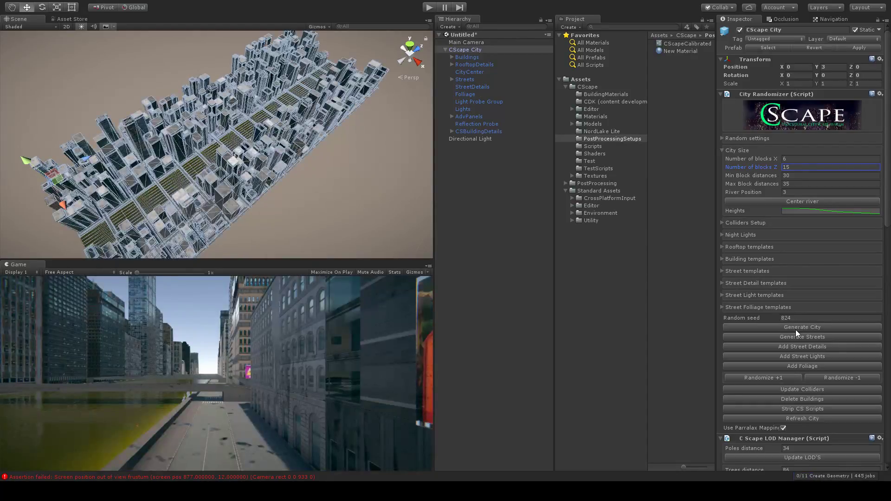
click(360, 194)
right_drag(315, 166, 341, 93)
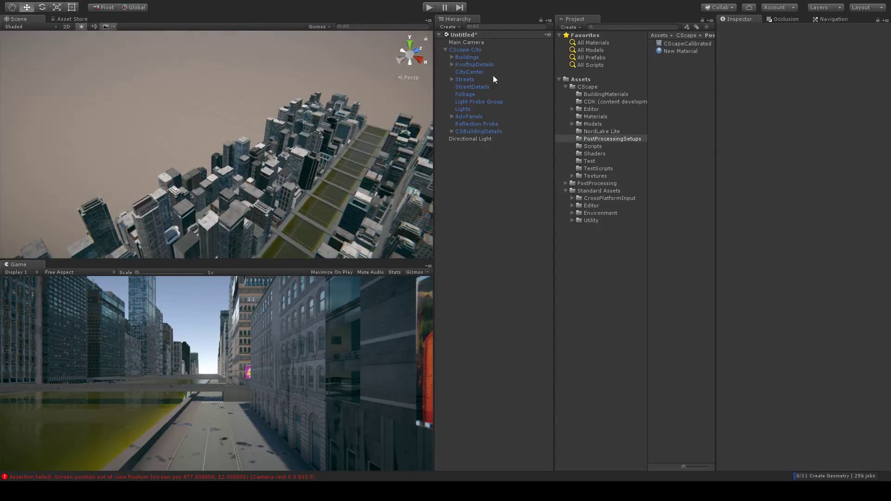
Add a second CScape City to the scene and rename it CScape City2.
click(445, 50)
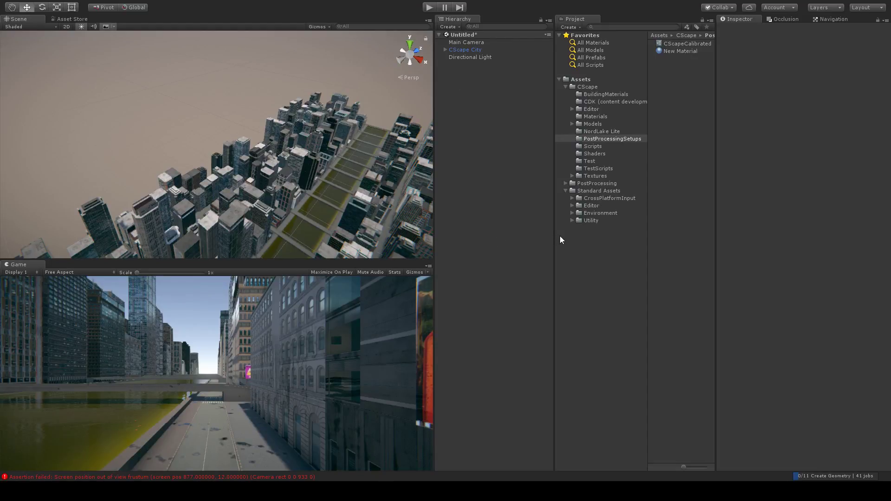
key(ctrl+z)
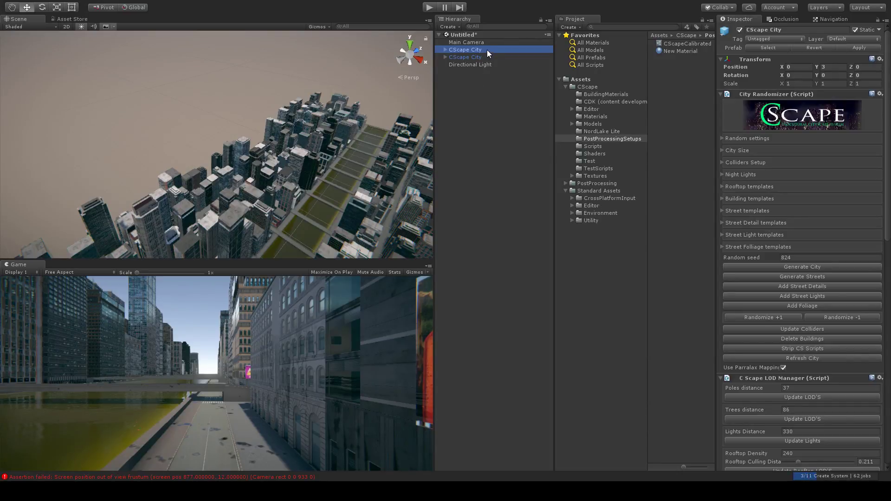
click(482, 51)
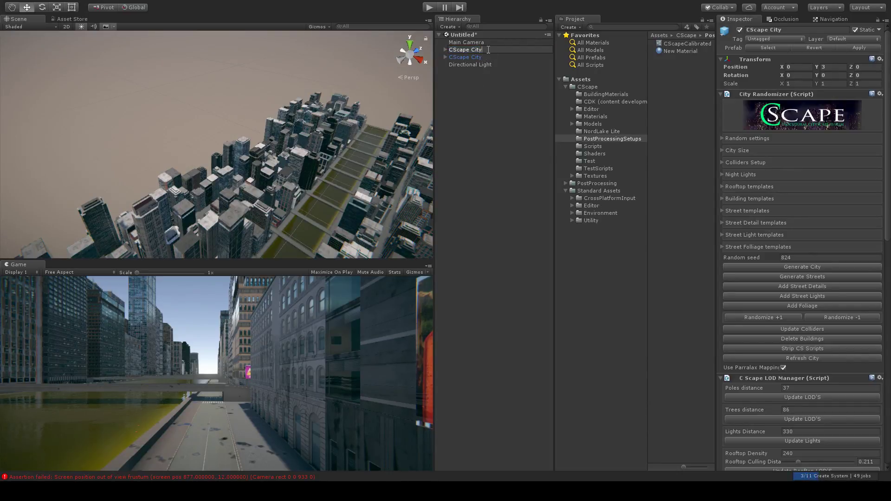
click(473, 82)
drag(467, 50, 467, 59)
Move CScape City2 along X to about -459, clear of the first city.
scroll(284, 138, down, 5)
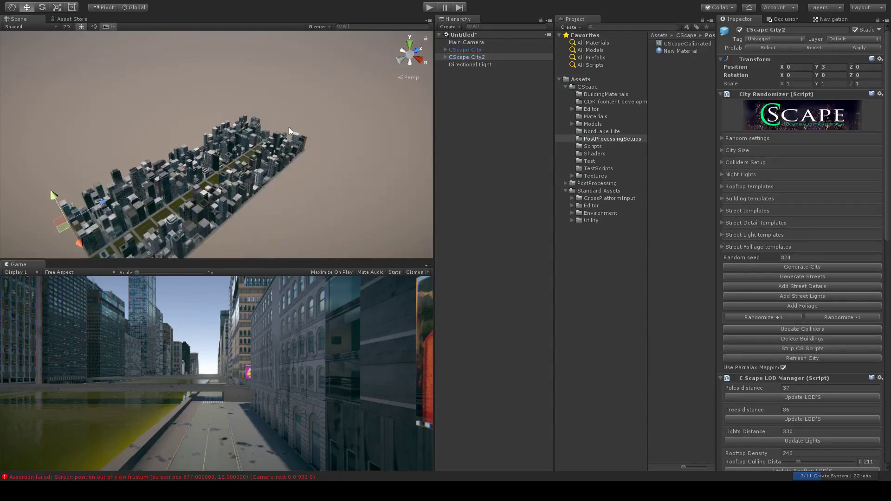
middle_drag(234, 160, 325, 111)
scroll(325, 110, up, 3)
middle_drag(183, 185, 304, 175)
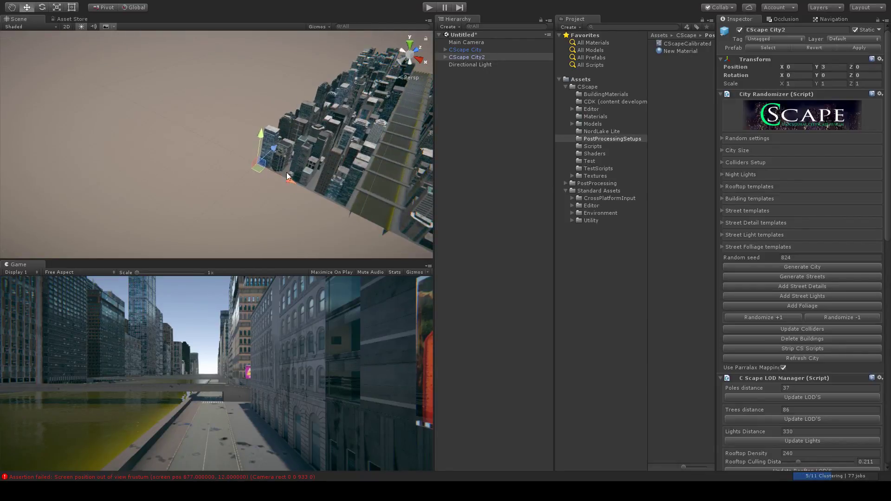
drag(289, 182, 153, 150)
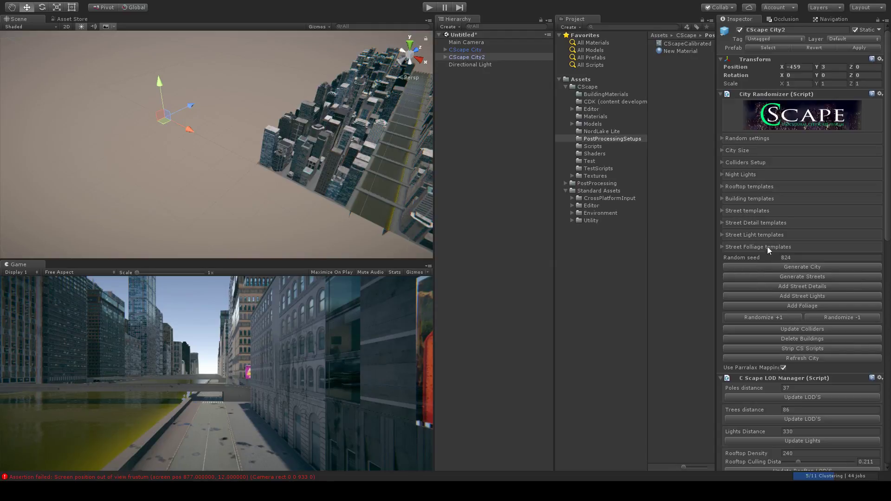
Give CScape City2 random seed 761, 3 blocks in X, 5 blocks in Z and river position 10, and generate it.
drag(772, 259, 739, 259)
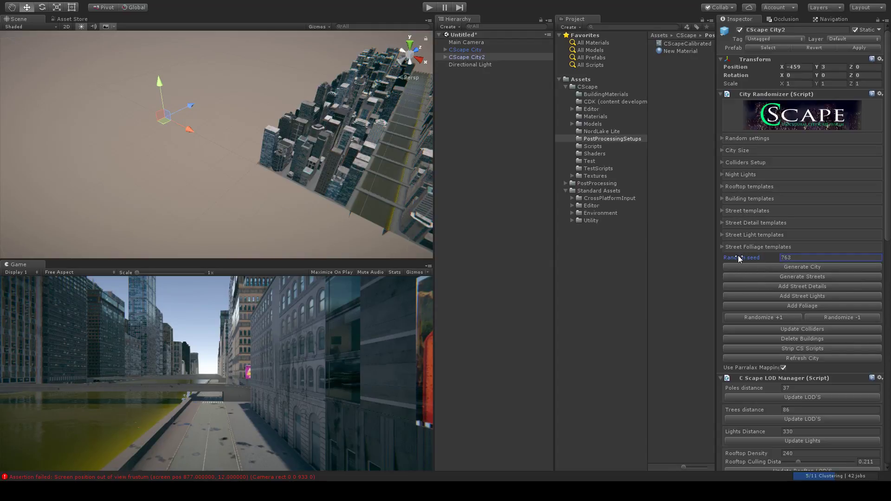
click(726, 151)
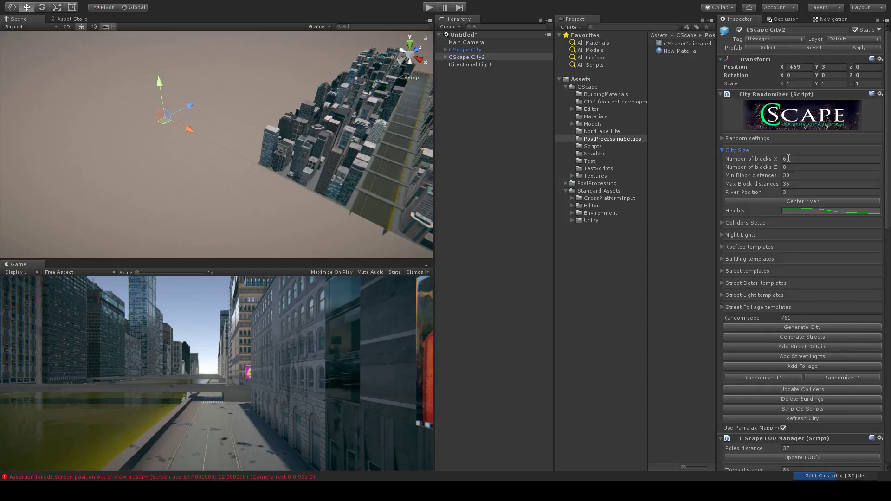
click(773, 159)
click(773, 167)
text(3)
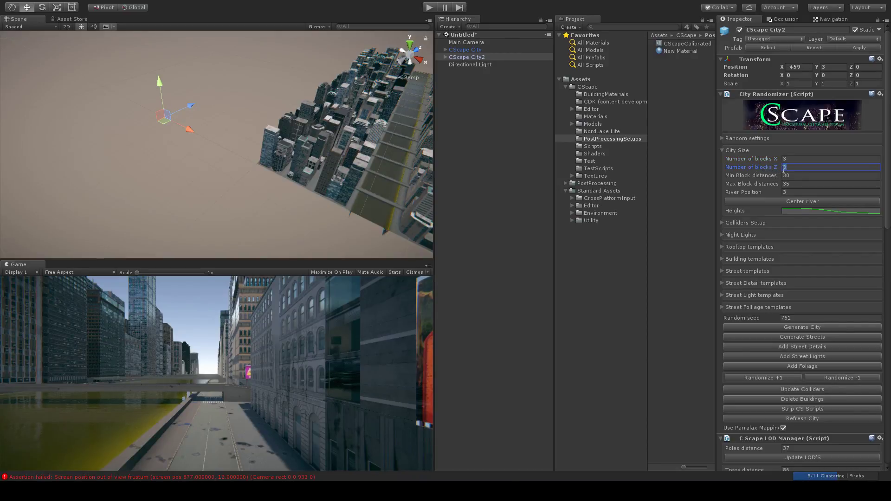
text(5)
click(786, 192)
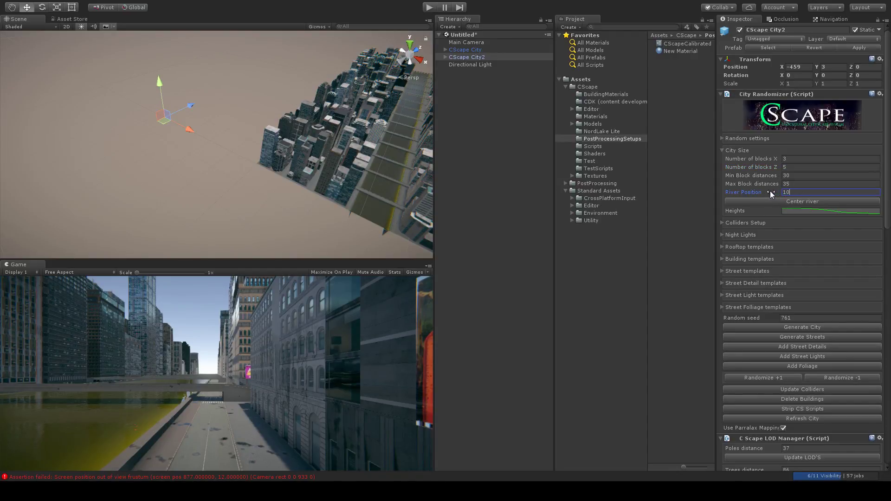
click(785, 327)
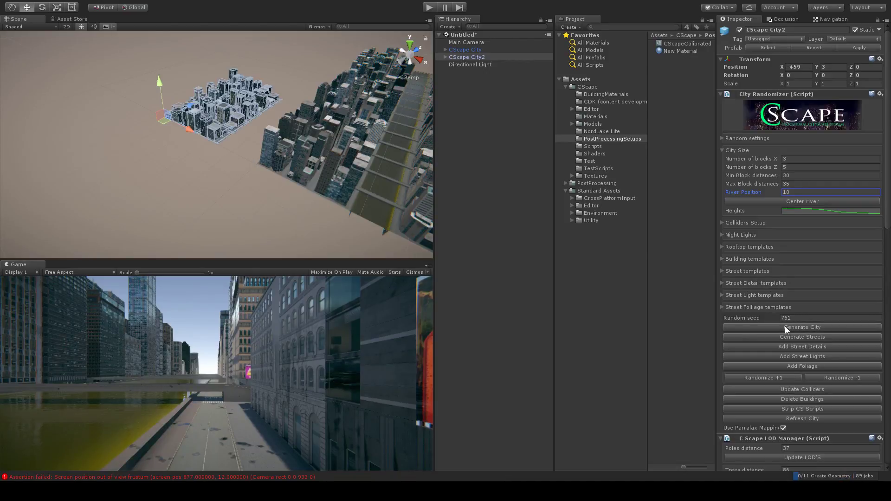
Move CScape City2 along X to about -300, up against the first city's edge.
scroll(208, 101, up, 5)
right_drag(208, 102, 271, 116)
middle_drag(272, 117, 324, 113)
scroll(306, 147, down, 3)
click(286, 121)
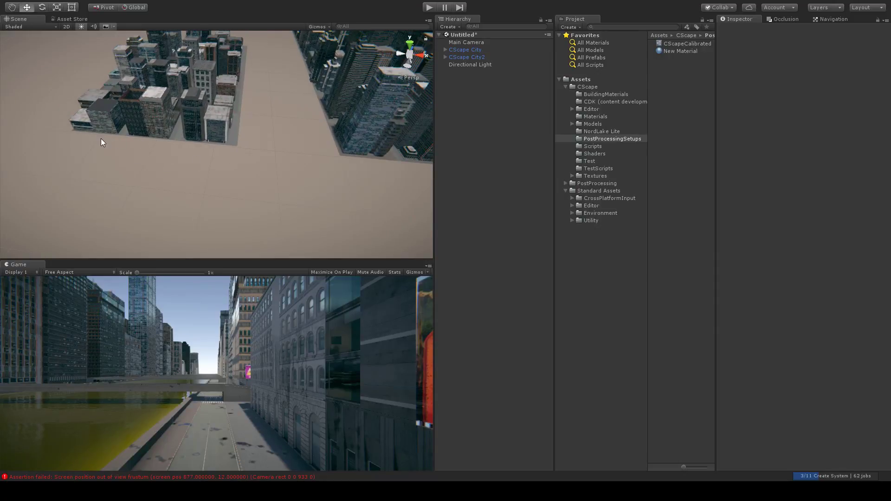
click(462, 57)
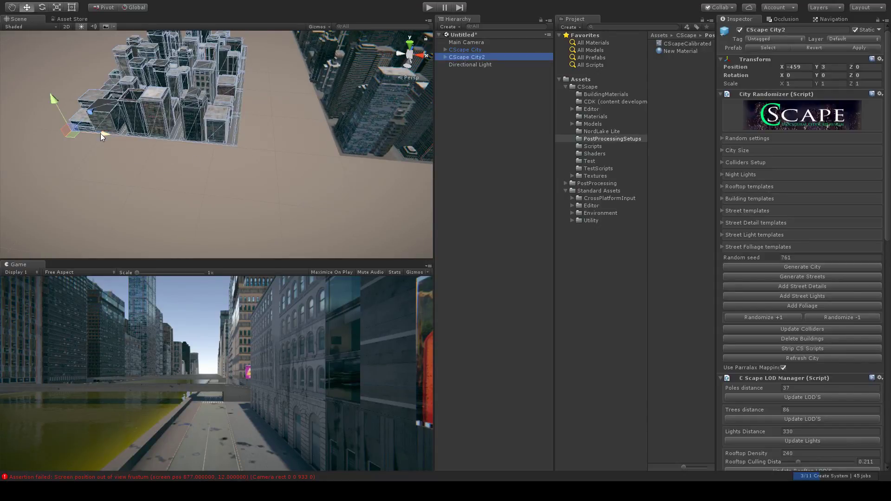
drag(104, 132, 187, 142)
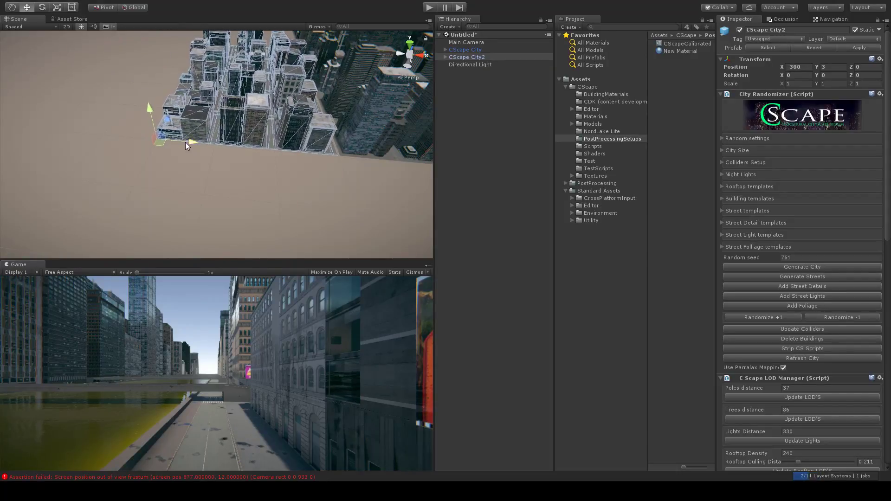
Fine-tune CScape City2's X position to -297 so its edge meets the first city.
scroll(186, 142, up, 3)
scroll(189, 139, down, 4)
scroll(148, 129, up, 5)
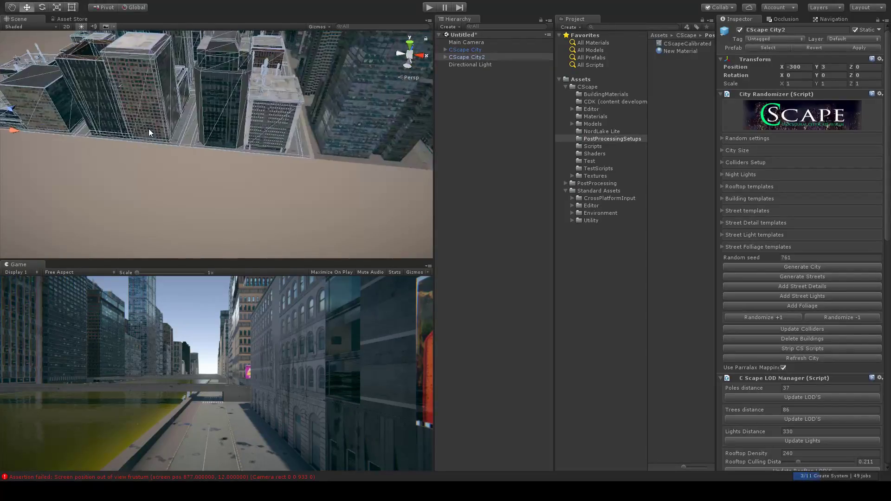
drag(17, 131, 20, 133)
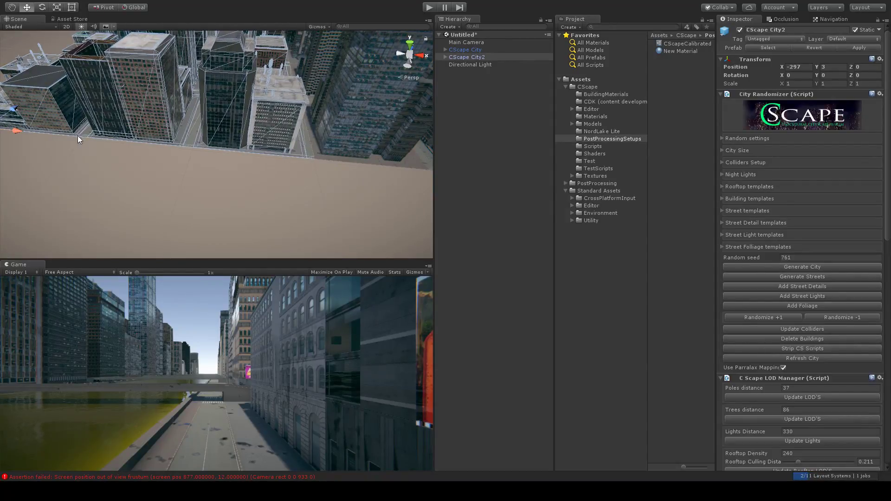
Examine the street-level seam between CScape City2 and the first city from close up.
scroll(255, 147, up, 5)
middle_drag(255, 148, 172, 135)
scroll(172, 134, up, 6)
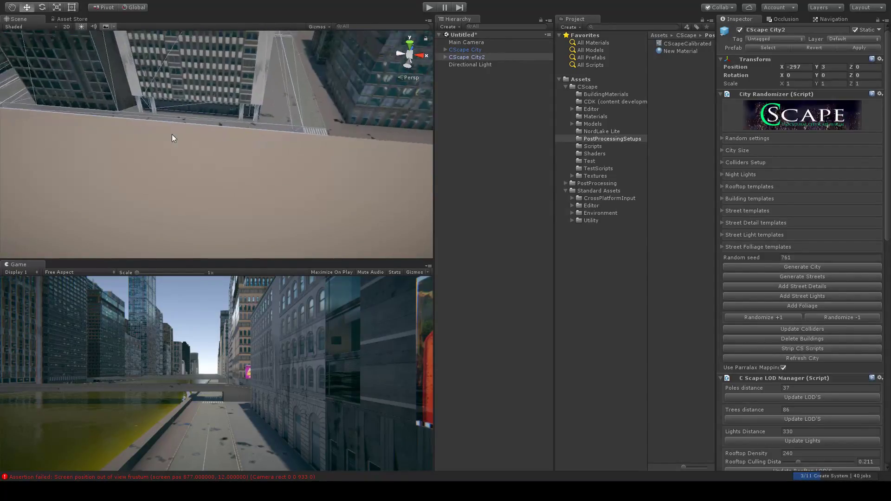
scroll(172, 135, up, 3)
middle_drag(274, 126, 179, 140)
scroll(180, 140, up, 5)
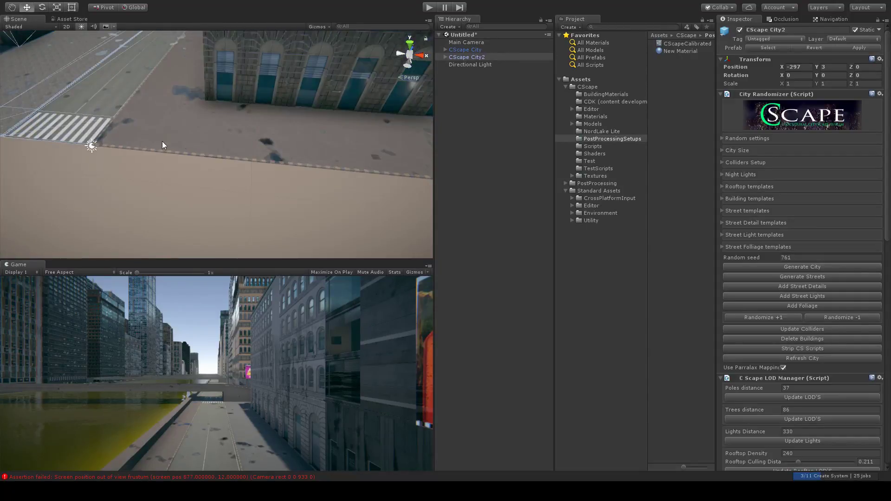
middle_drag(125, 140, 353, 112)
scroll(279, 119, down, 10)
scroll(353, 112, down, 5)
Examine the two joined cities from several sides and from high above.
click(181, 168)
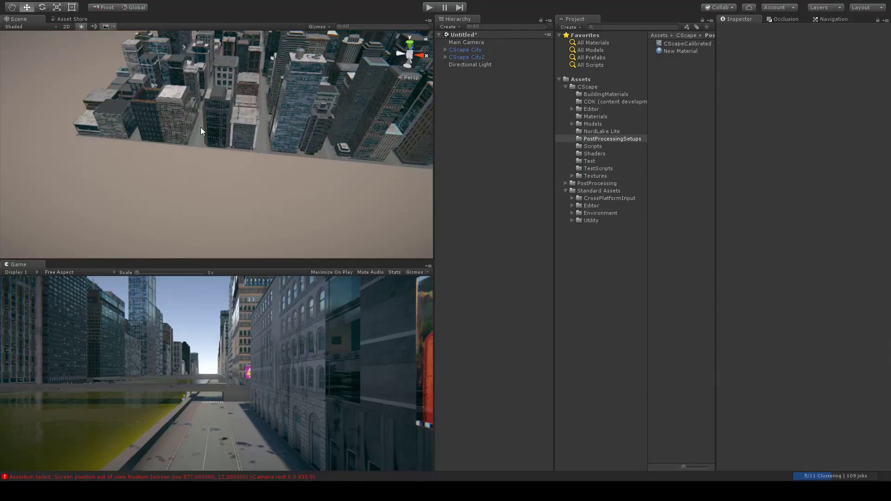
right_drag(336, 78, 391, 118)
right_drag(138, 128, 357, 101)
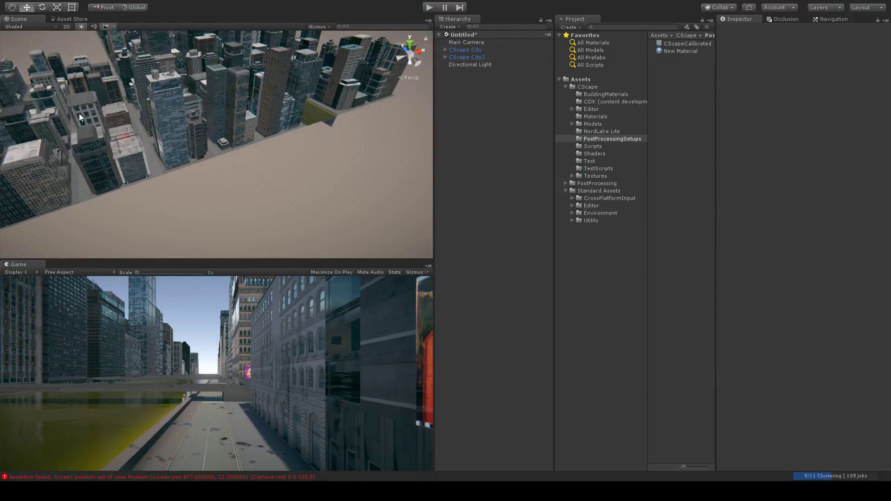
right_drag(79, 113, 330, 116)
right_drag(282, 100, 384, 122)
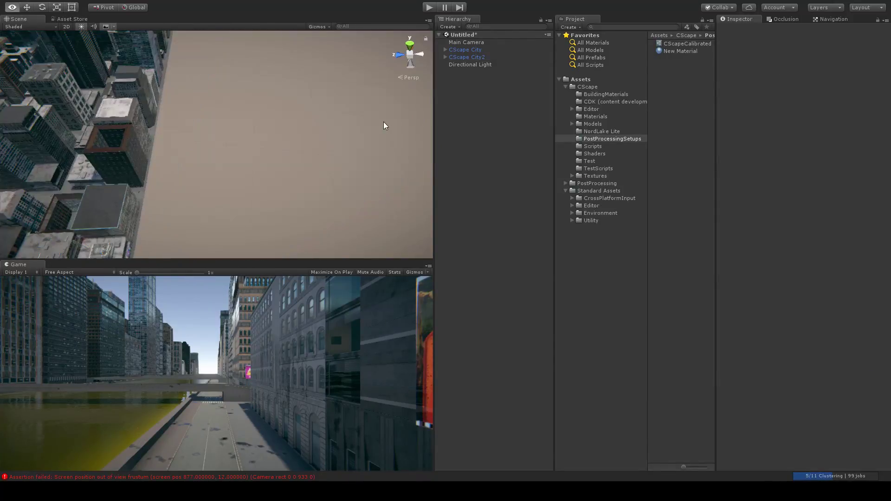
middle_drag(77, 122, 346, 95)
scroll(230, 115, down, 5)
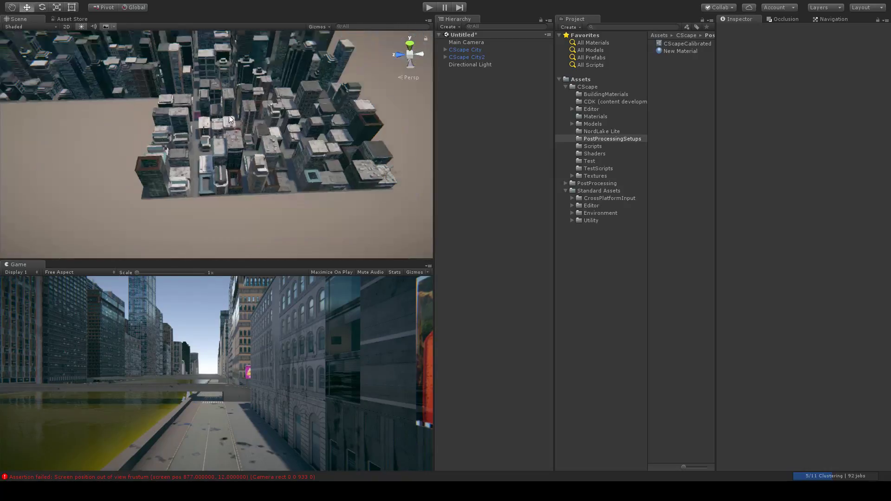
scroll(230, 115, down, 3)
middle_drag(226, 63, 181, 5)
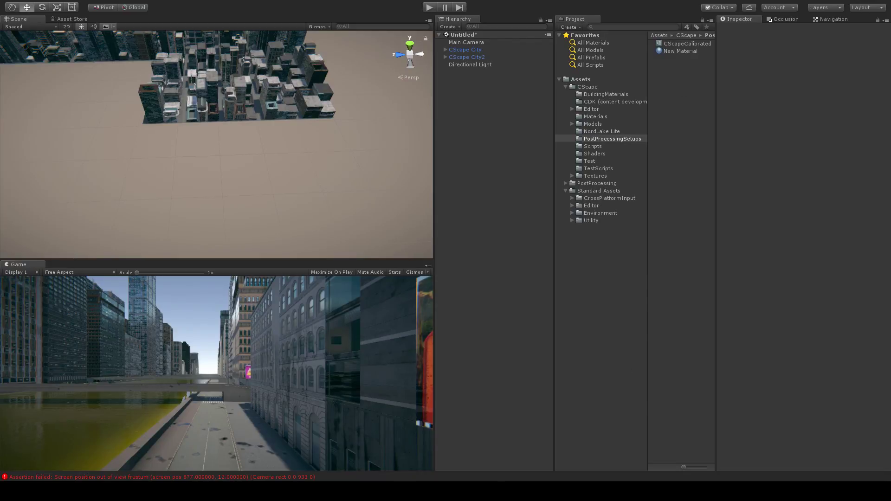
middle_drag(93, 60, 224, 143)
alt+drag(224, 143, 377, 127)
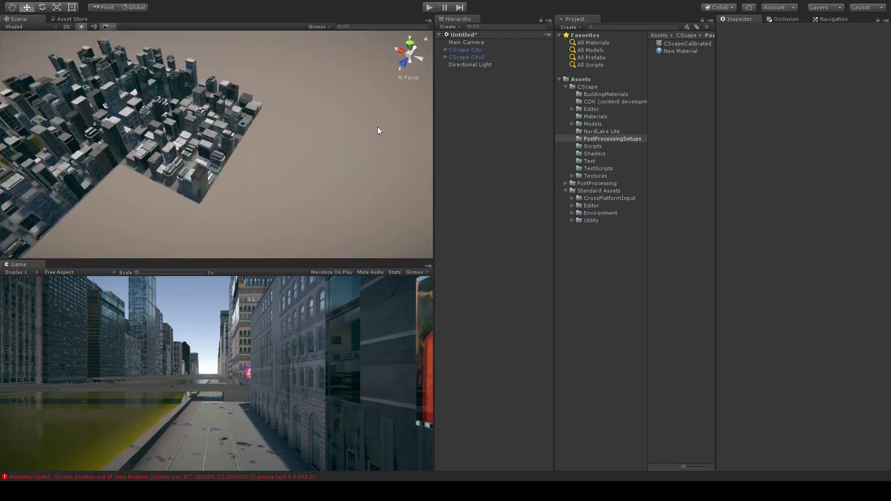
middle_drag(130, 133, 186, 109)
scroll(183, 109, down, 3)
scroll(194, 124, up, 6)
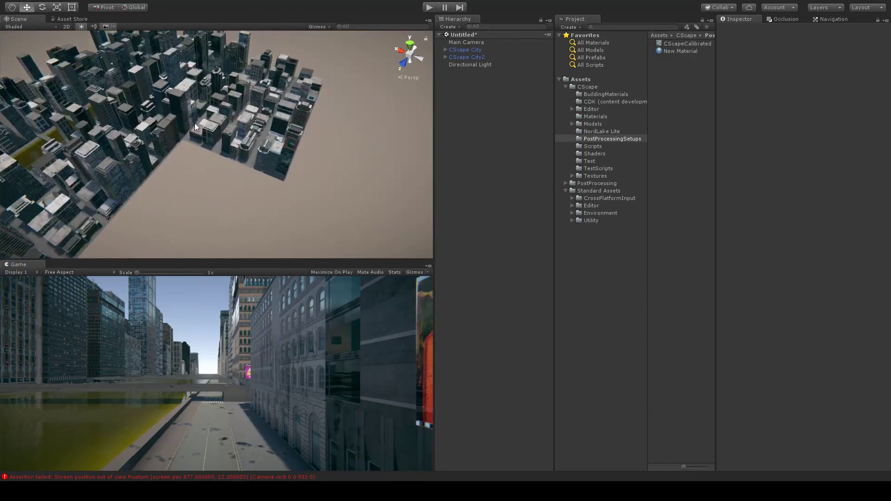
alt+drag(388, 110, 271, 122)
scroll(271, 123, down, 6)
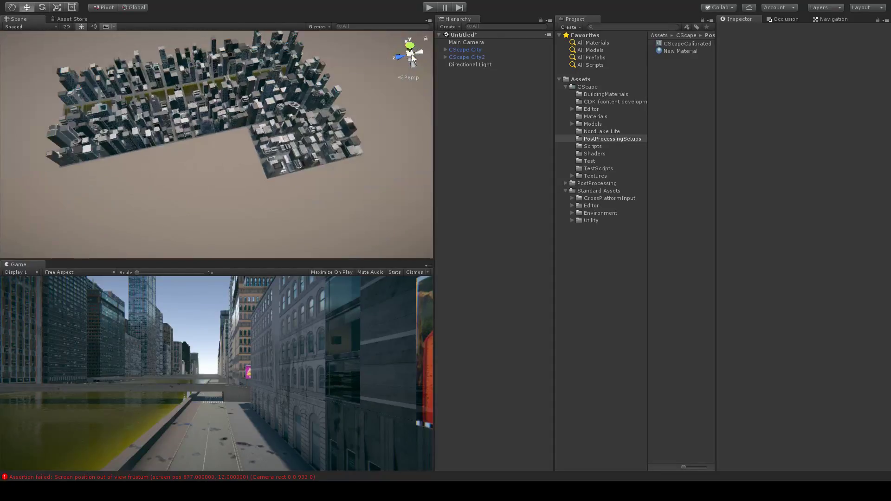
Duplicate CScape City2 and move the copy along Z to about 725, beside the main city.
click(471, 57)
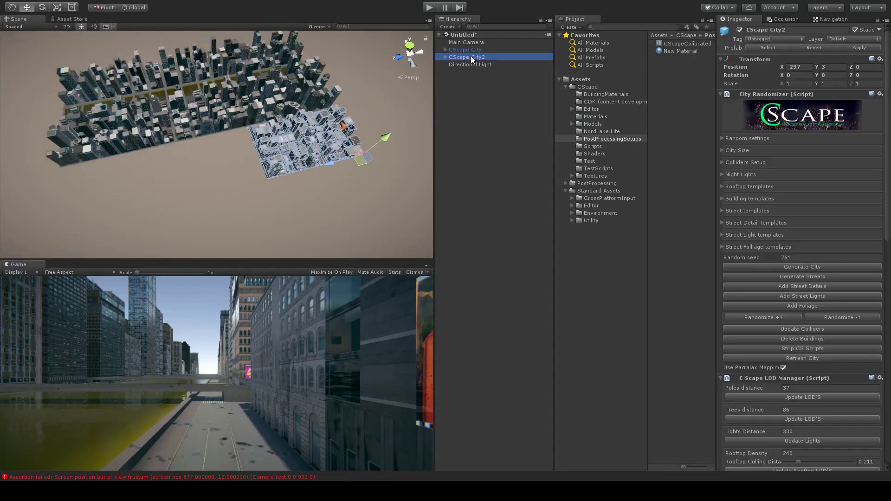
key(ctrl+d)
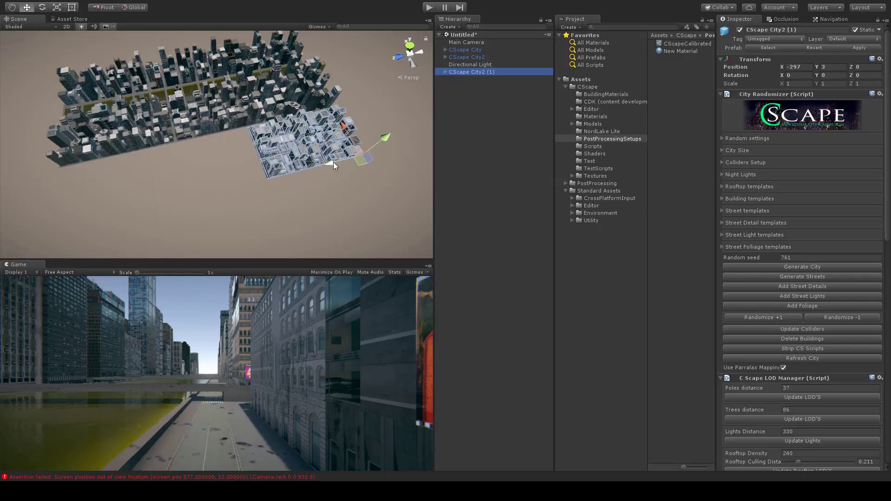
drag(333, 162, 193, 182)
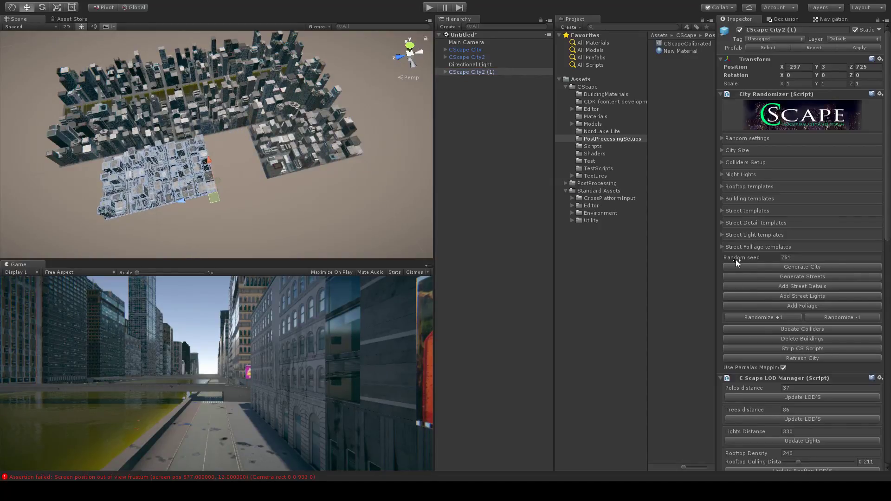
Set CScape City2 (1)'s minimum block distances to 53 and maximum block distances to 49.
click(725, 150)
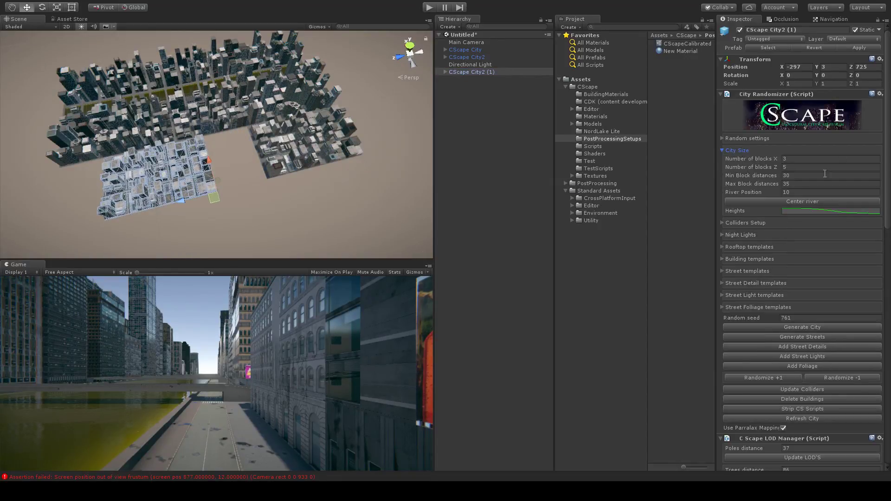
click(770, 176)
click(783, 184)
Move the CityCenter of CScape City2 (1) to about X 546, Z 55 and regenerate that city.
click(442, 71)
click(445, 72)
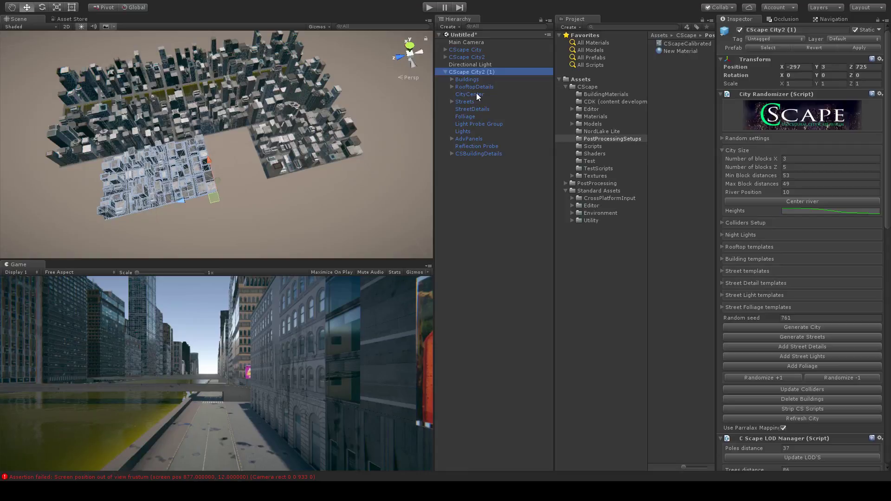
click(472, 94)
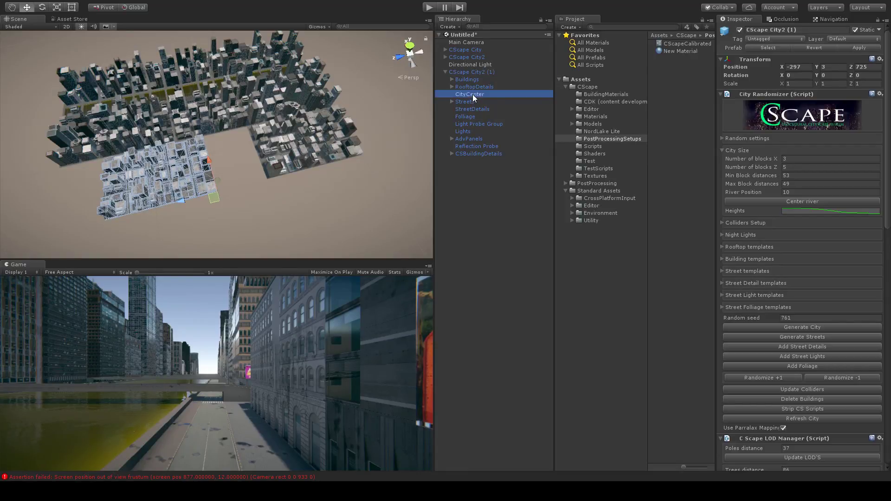
drag(93, 161, 181, 91)
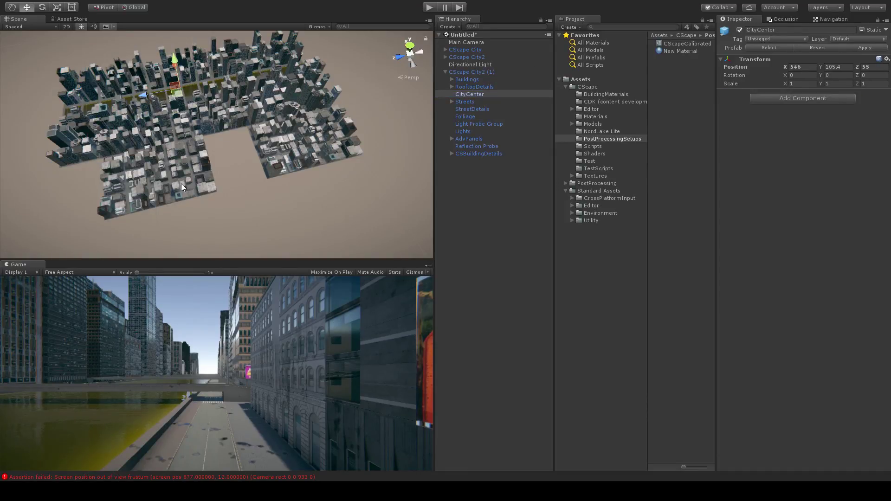
click(472, 72)
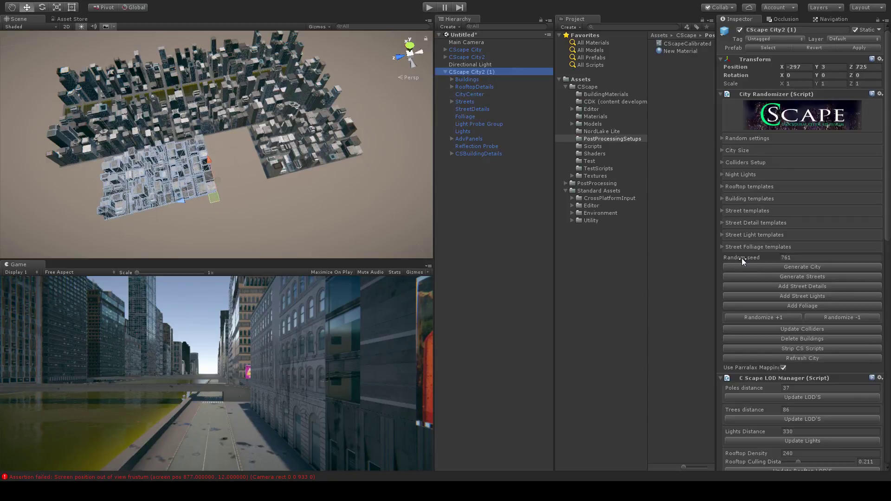
click(814, 267)
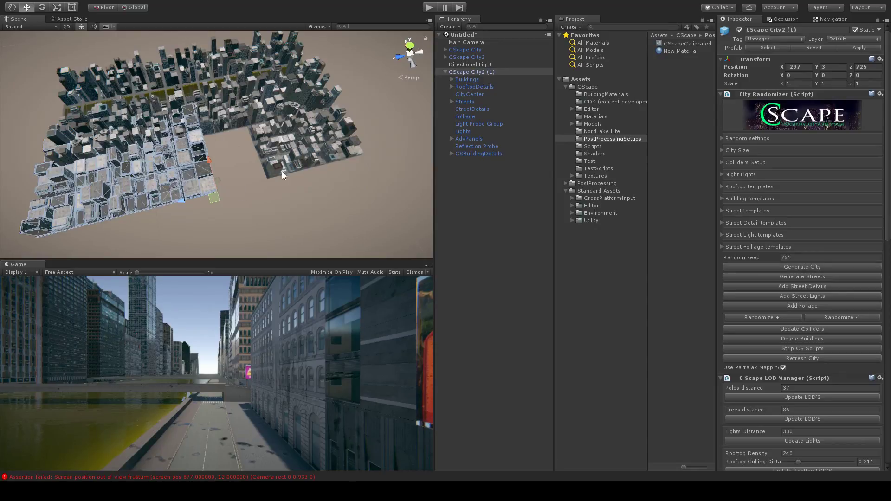
Move CScape City2 (1) along X to about -465 to align its edge with the neighbouring city.
alt+drag(282, 171, 109, 181)
scroll(246, 132, up, 4)
middle_drag(247, 131, 224, 177)
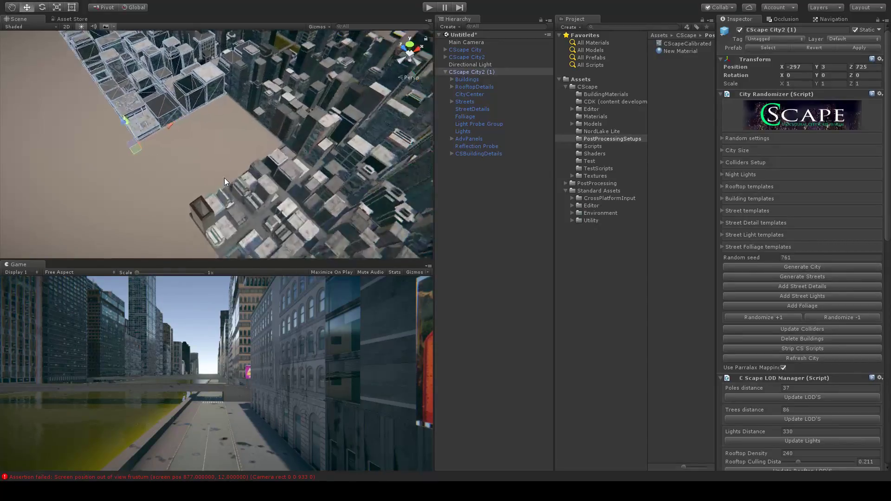
drag(166, 127, 95, 150)
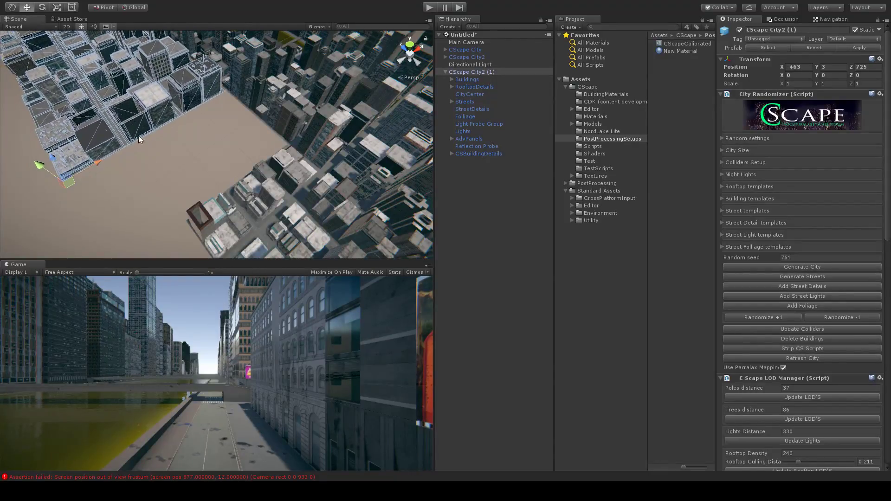
scroll(210, 124, up, 6)
middle_drag(219, 127, 207, 168)
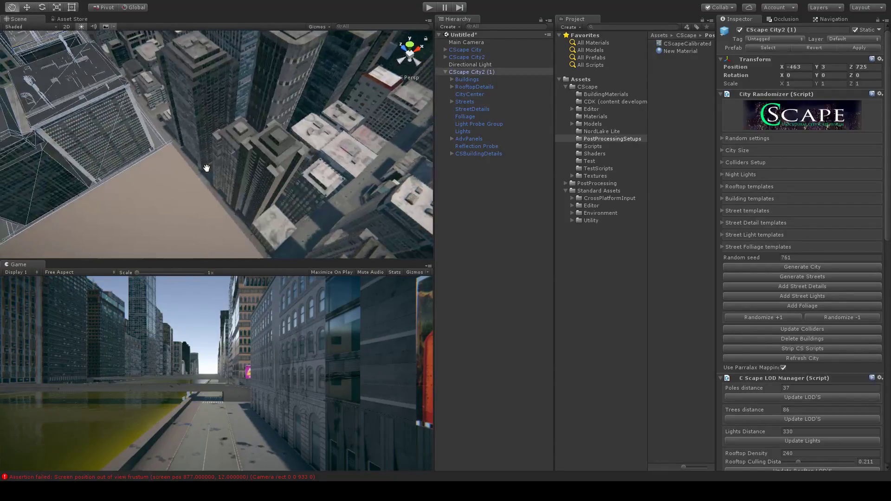
scroll(207, 168, up, 5)
right_drag(208, 168, 91, 94)
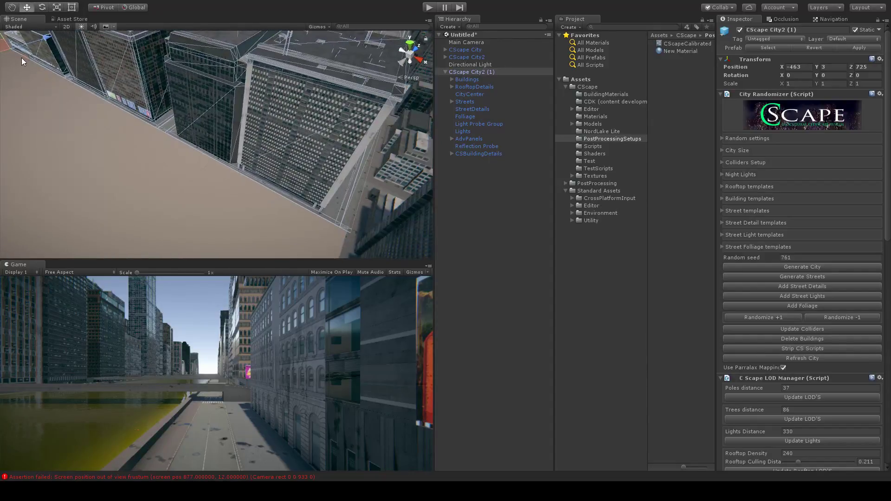
drag(25, 60, 24, 60)
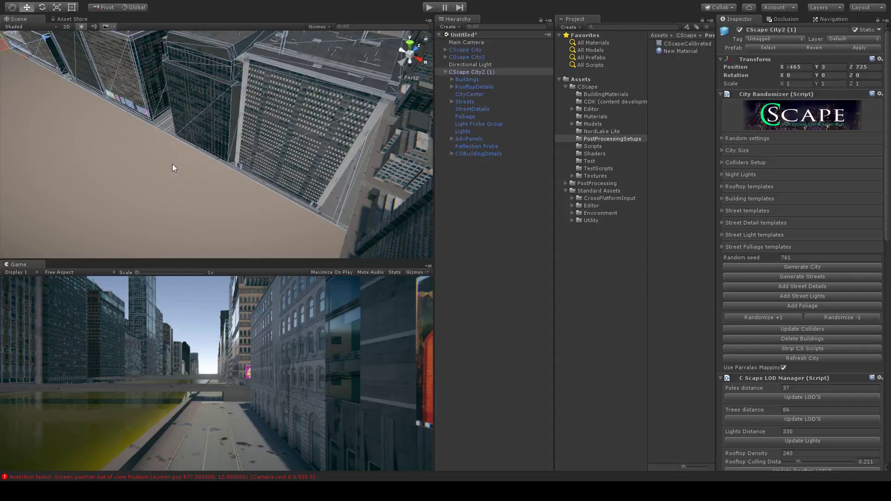
Examine the pavement, facades and street opening along the outer edge of CScape City2 (1) at street level.
scroll(259, 183, up, 3)
middle_drag(259, 182, 235, 174)
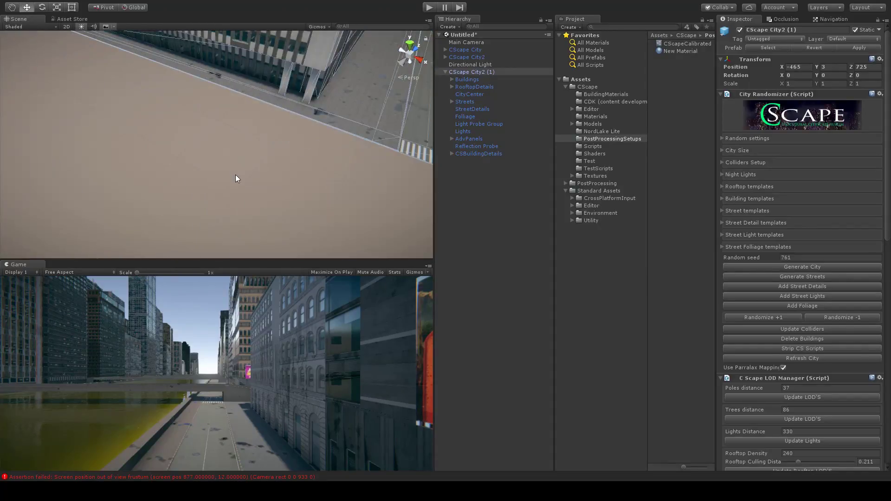
click(235, 175)
right_drag(237, 175, 289, 146)
scroll(289, 148, up, 4)
middle_drag(289, 148, 308, 155)
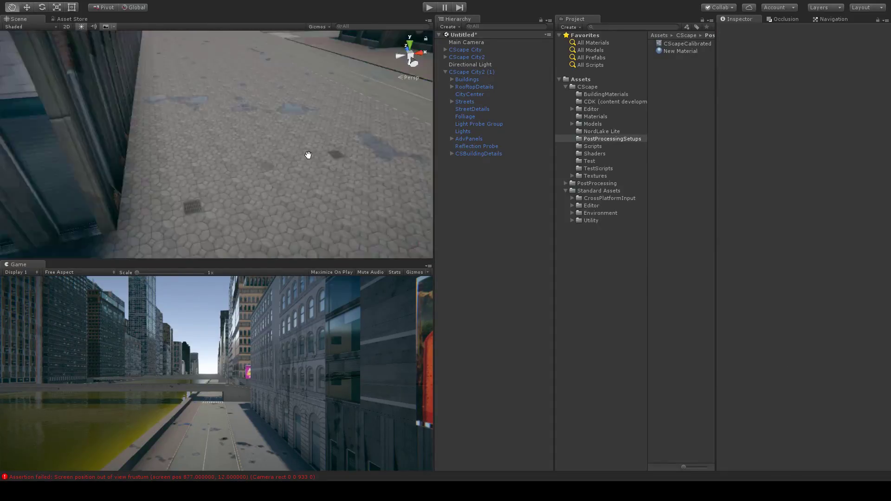
scroll(313, 155, down, 5)
scroll(313, 156, down, 4)
middle_drag(170, 177, 314, 155)
middle_drag(116, 182, 183, 166)
scroll(183, 166, up, 4)
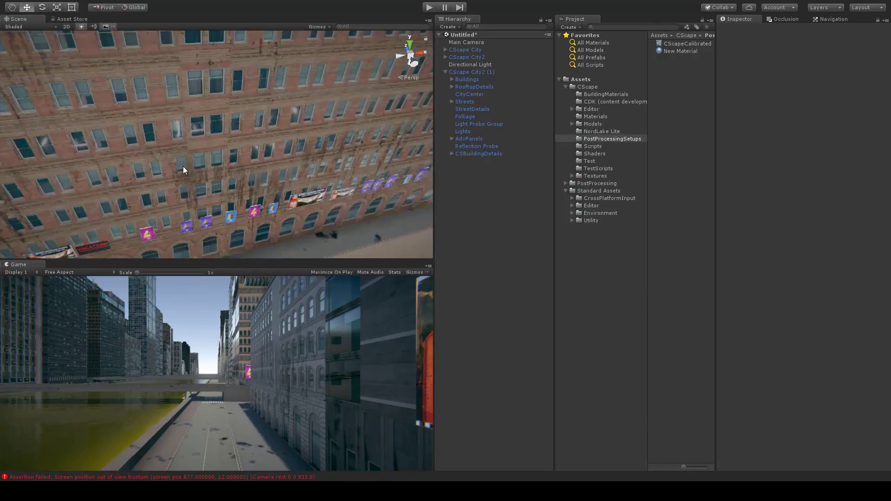
right_drag(191, 158, 221, 118)
scroll(236, 153, down, 5)
middle_drag(236, 152, 194, 163)
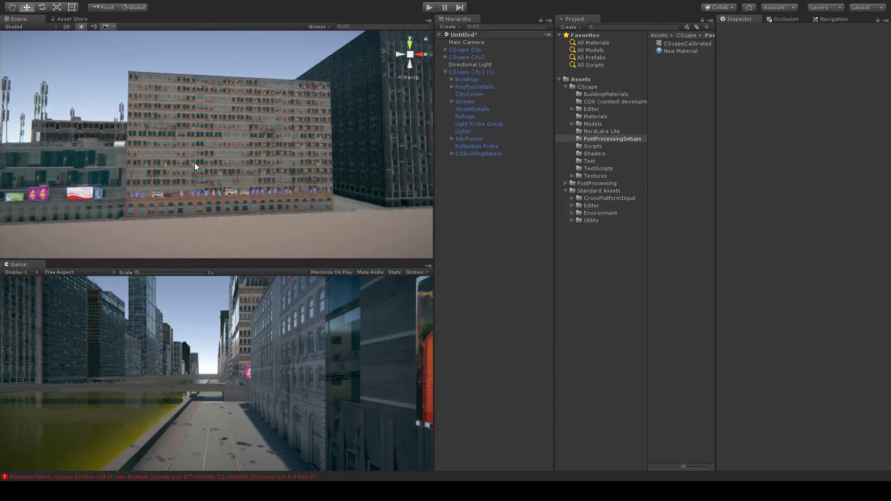
right_drag(233, 152, 249, 191)
middle_drag(178, 96, 99, 78)
scroll(222, 150, up, 8)
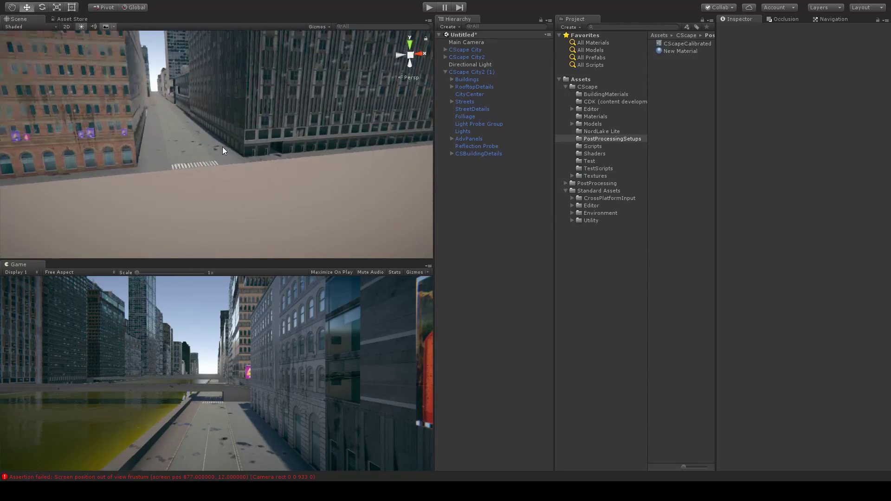
scroll(219, 147, up, 3)
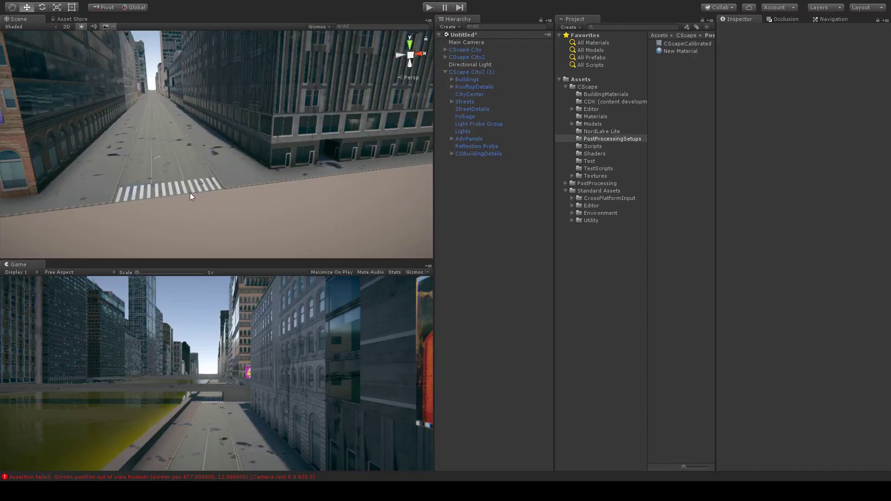
Select Street_0_0 of CScape City2 (1) and examine its crosswalk, kerb and resize handles from several angles.
click(208, 186)
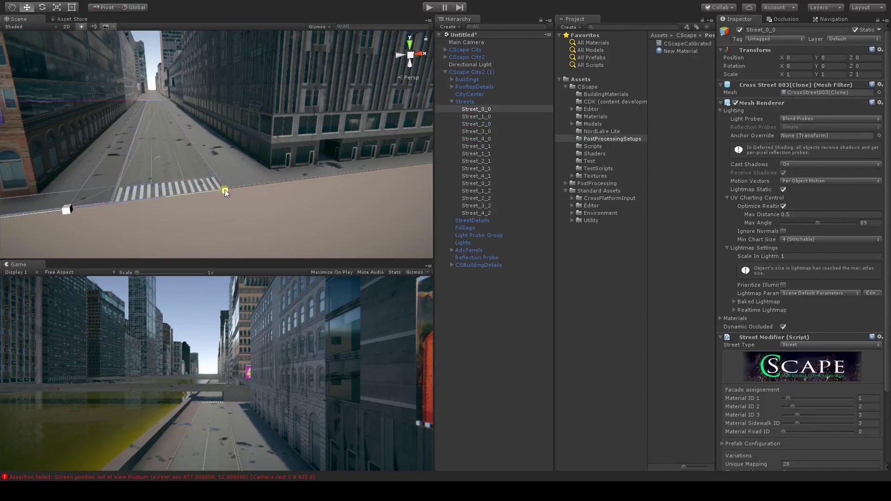
middle_drag(265, 193, 339, 61)
right_drag(340, 61, 229, 137)
middle_drag(286, 111, 84, 122)
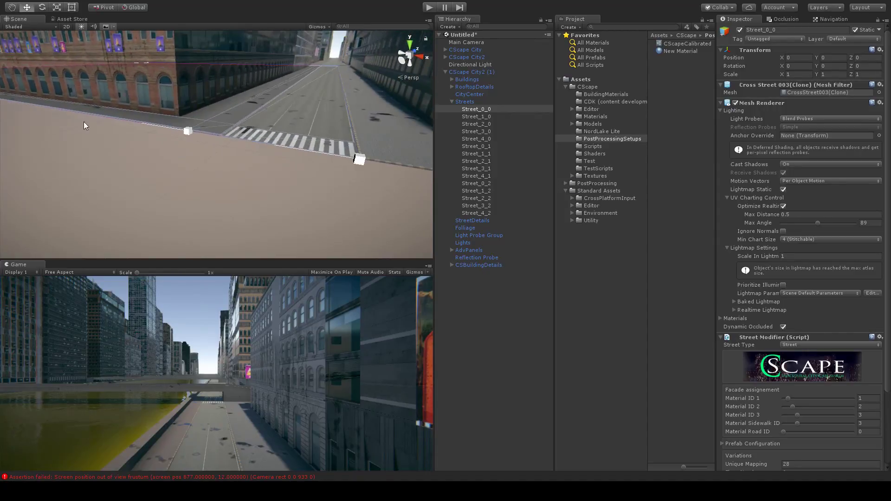
scroll(259, 122, down, 4)
middle_drag(259, 122, 197, 82)
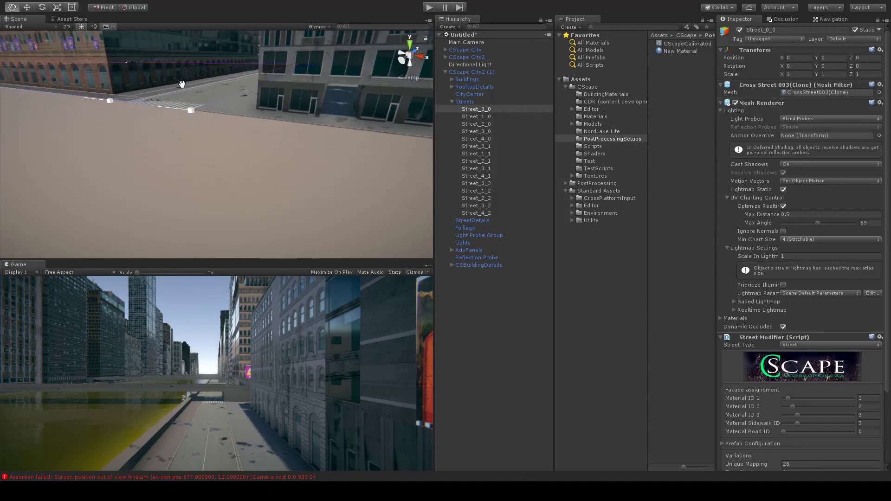
scroll(196, 83, up, 5)
middle_drag(154, 61, 389, 247)
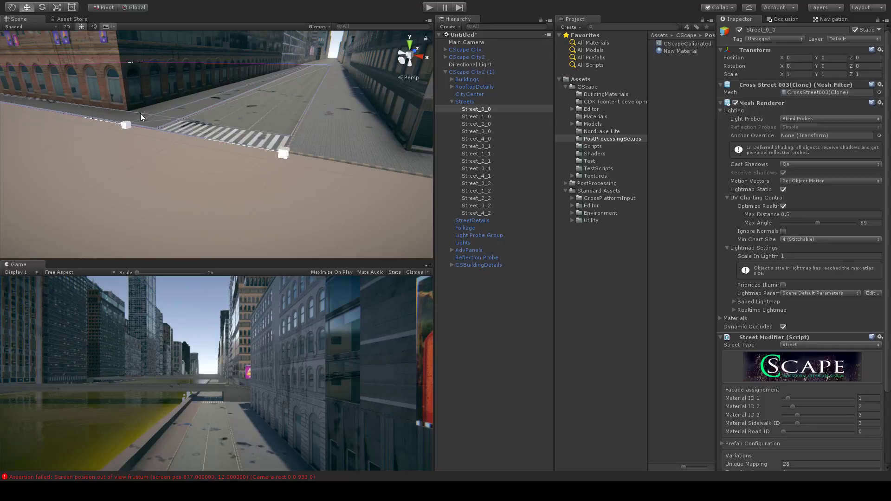
middle_drag(116, 156, 444, 179)
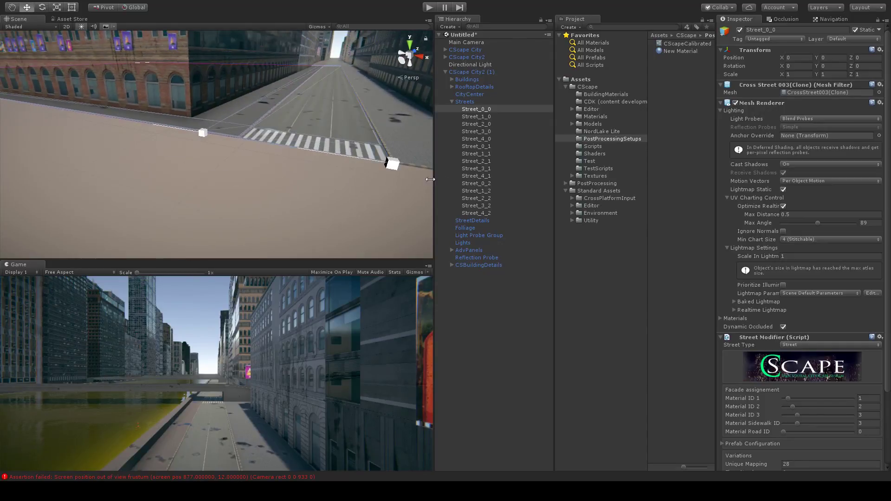
right_drag(206, 163, 268, 150)
middle_drag(222, 169, 363, 161)
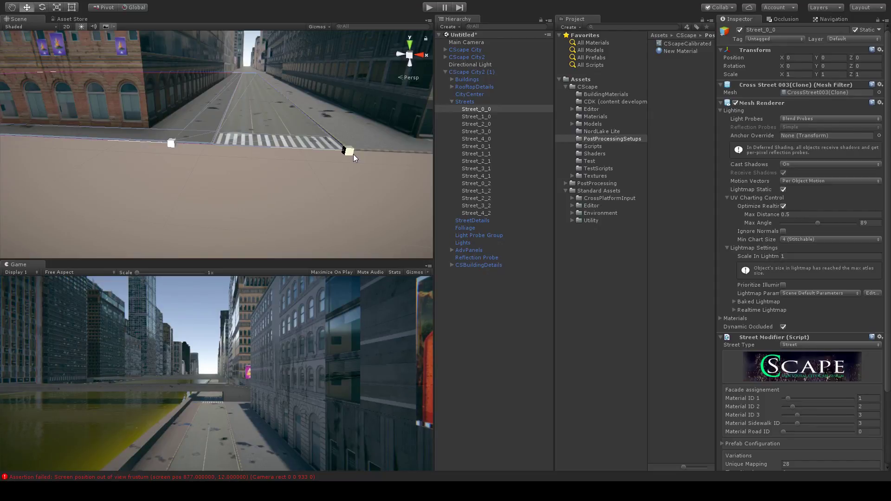
mouse_move(354, 156)
mouse_down()
mouse_move(333, 155)
mouse_move(353, 155)
mouse_up()
middle_drag(352, 155, 293, 149)
scroll(293, 149, up, 3)
scroll(292, 149, up, 10)
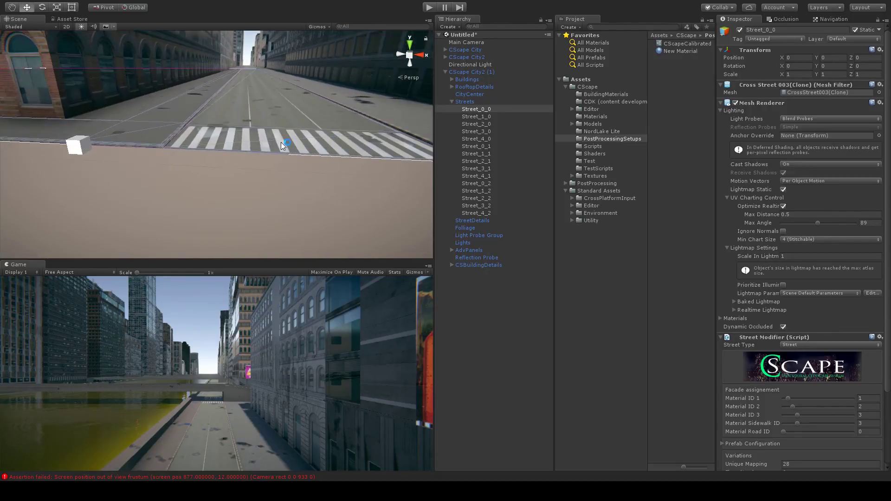
Set Street_0_0's Material Sidewalk ID to 7 while viewing its sidewalk from close up.
middle_drag(199, 99, 277, 144)
mouse_move(314, 148)
right_down()
mouse_move(341, 155)
mouse_move(312, 142)
right_up()
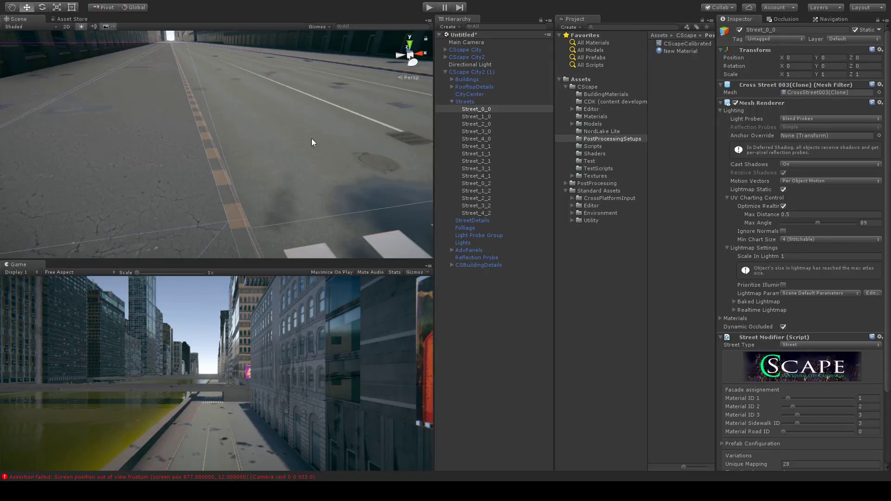
right_drag(232, 188, 236, 163)
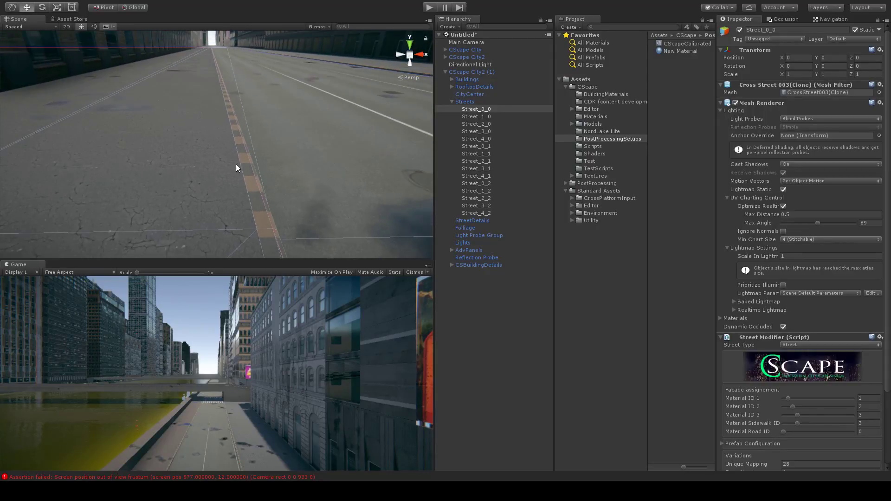
scroll(755, 369, down, 5)
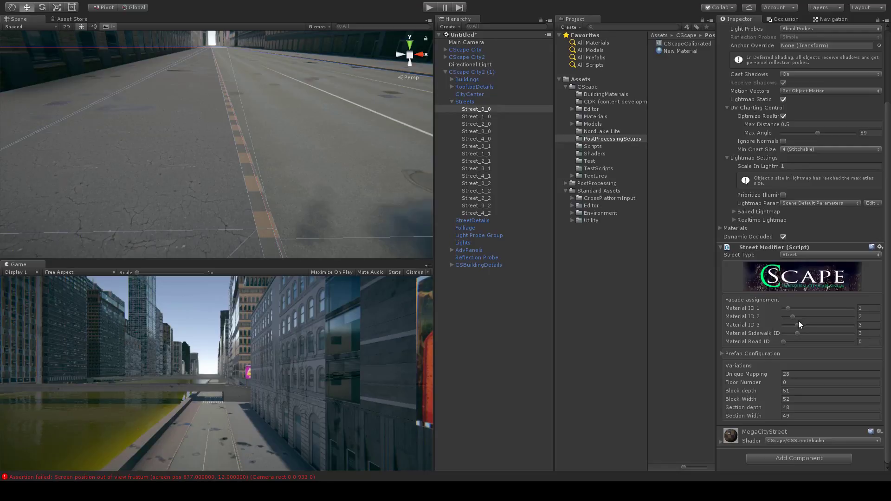
drag(795, 316, 838, 339)
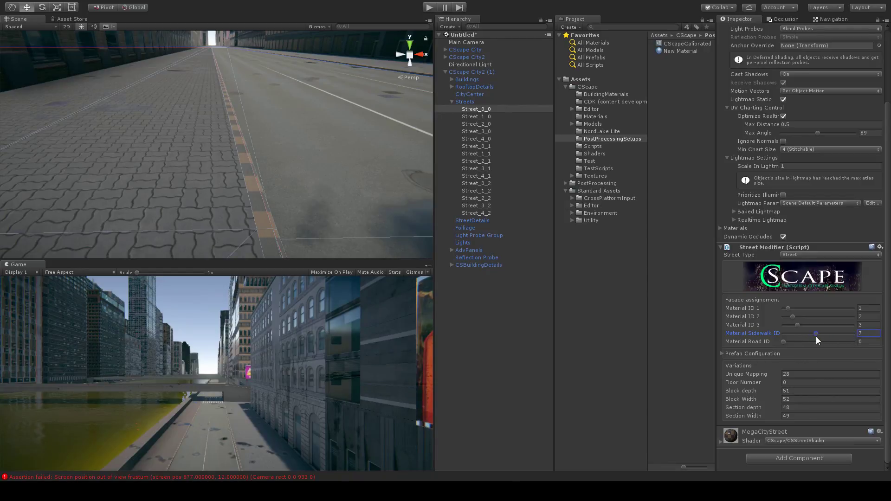
mouse_move(783, 342)
mouse_down()
mouse_move(848, 349)
mouse_move(774, 344)
mouse_up()
click(794, 317)
mouse_move(790, 310)
mouse_down()
mouse_move(808, 311)
mouse_move(788, 312)
mouse_up()
Examine the sidewalk paving of Street_0_0 around the crosswalk corner from near and far.
scroll(296, 145, down, 6)
mouse_move(295, 145)
middle_down()
mouse_move(324, 155)
mouse_move(306, 141)
middle_up()
scroll(307, 140, up, 4)
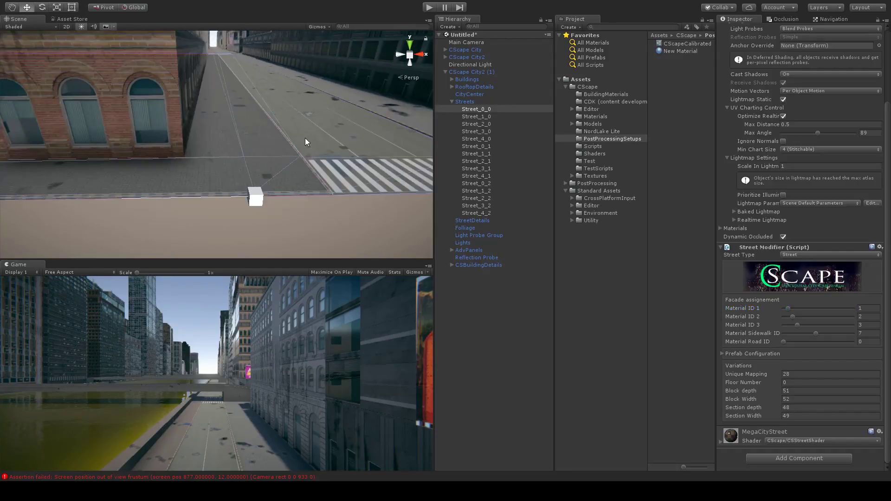
right_drag(340, 116, 246, 138)
middle_drag(385, 127, 286, 105)
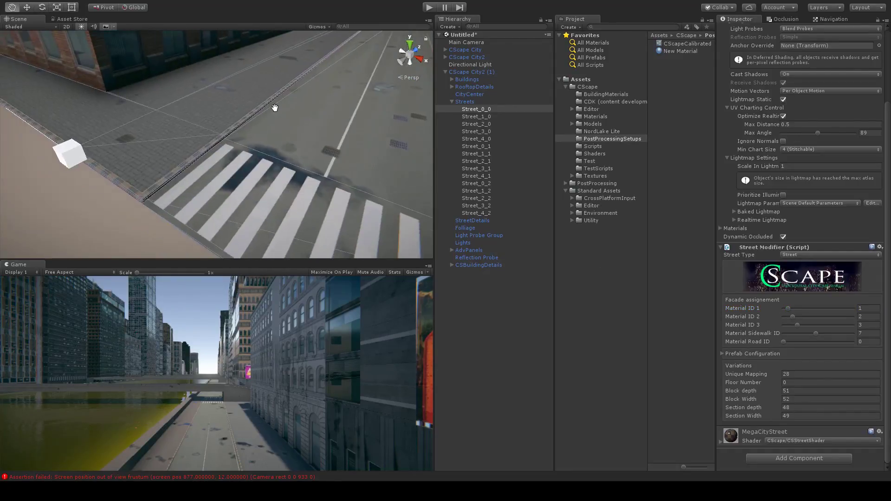
scroll(286, 105, up, 3)
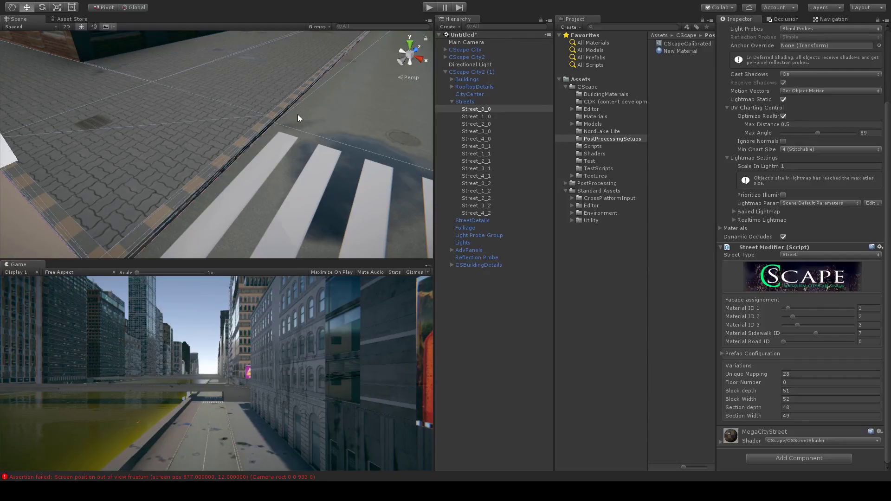
right_drag(298, 203, 365, 111)
alt+drag(265, 186, 304, 150)
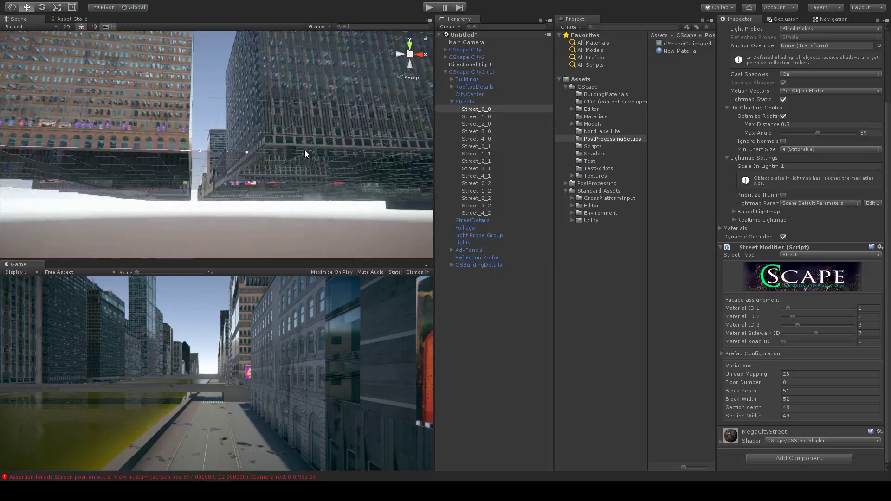
View the joined cities from high above and collapse the Streets group of CScape City2 (1).
right_drag(305, 151, 315, 219)
scroll(278, 184, down, 12)
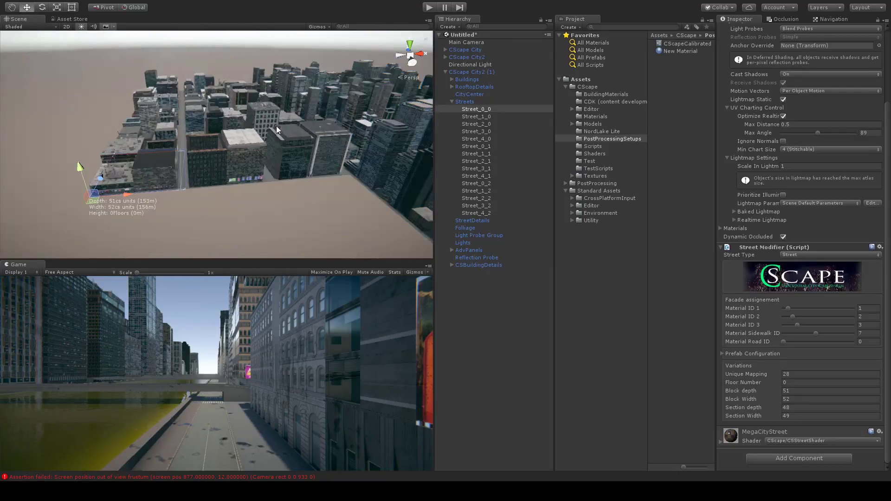
right_drag(277, 126, 289, 154)
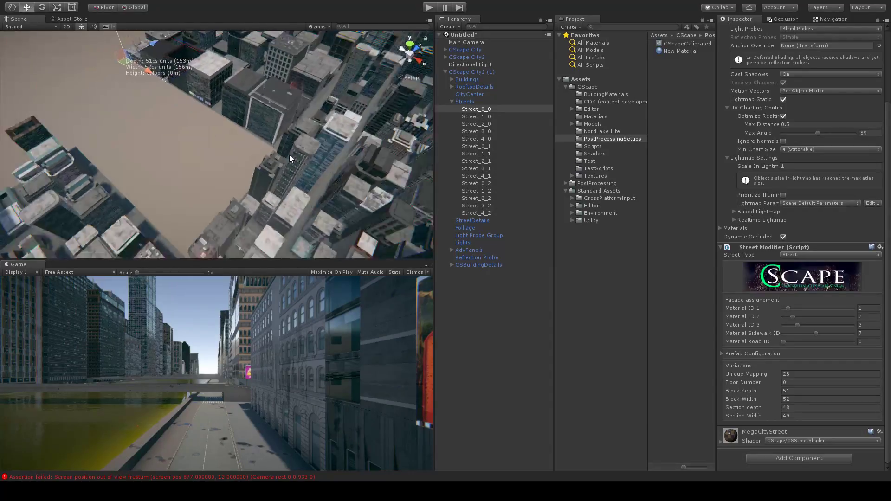
scroll(296, 145, down, 10)
middle_drag(310, 144, 325, 89)
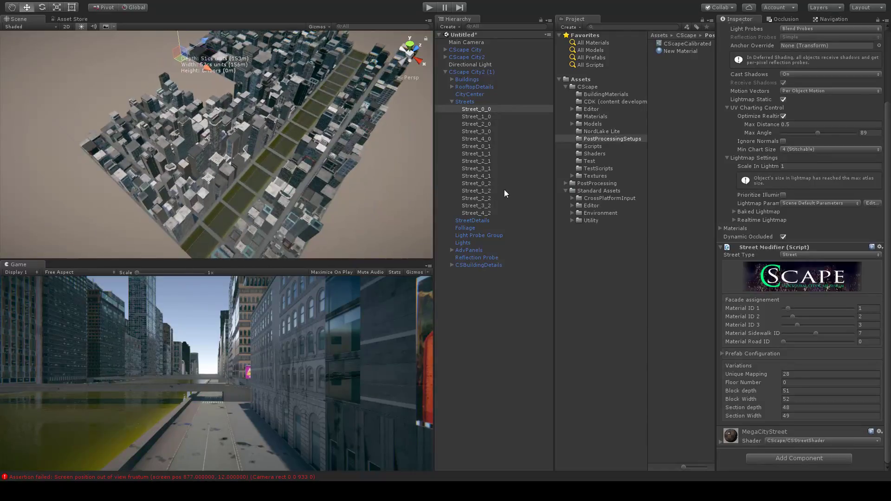
click(451, 101)
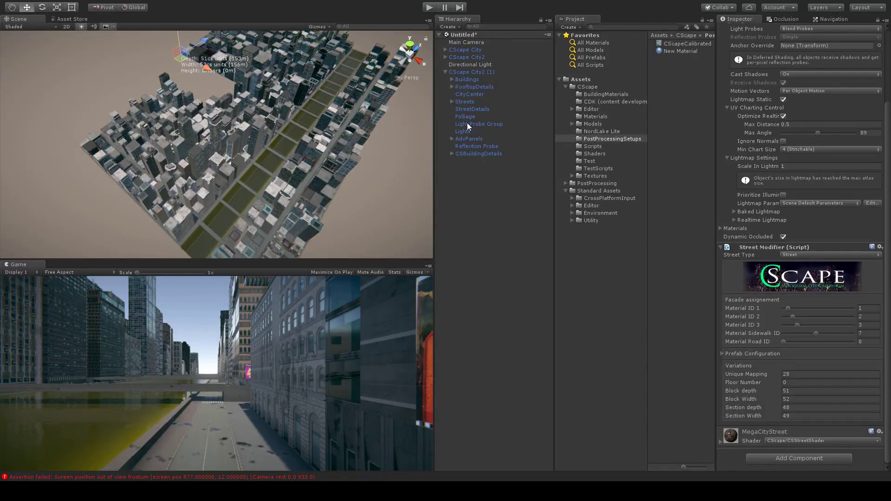
Duplicate CScape City2 and move the copy across the city to X 611.
click(444, 72)
click(470, 57)
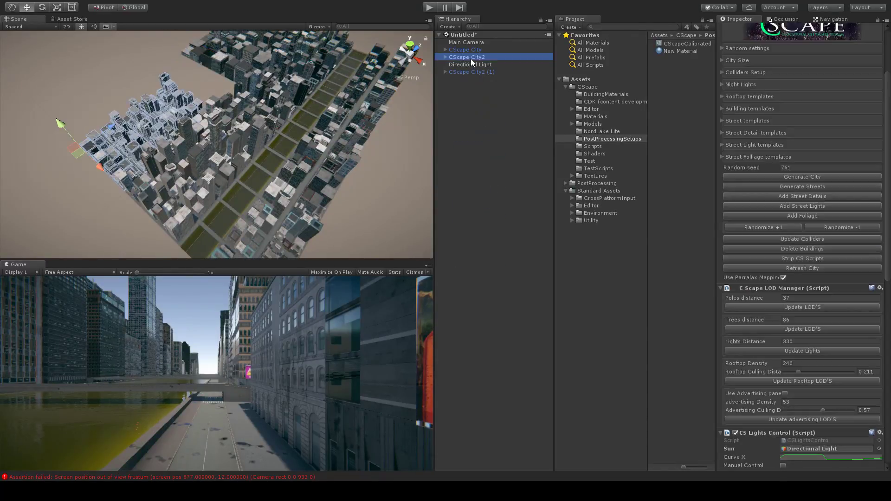
middle_drag(162, 126, 188, 94)
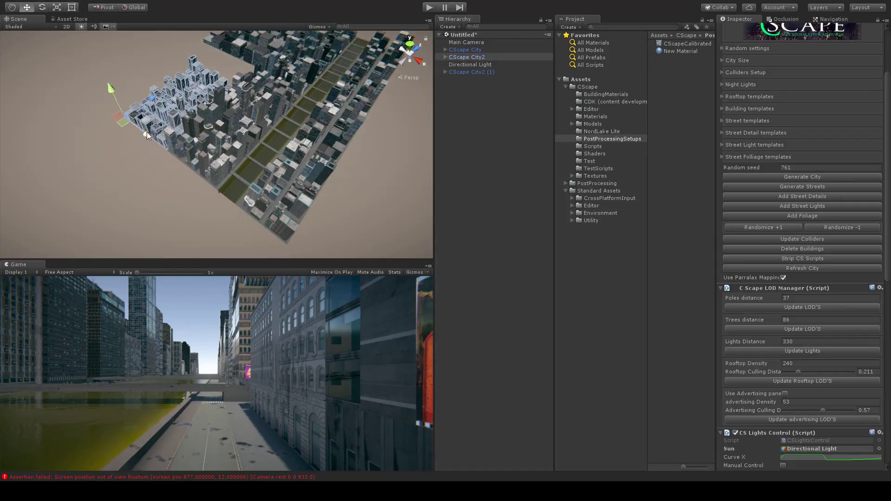
key(ctrl+d)
drag(148, 134, 289, 194)
middle_drag(289, 193, 312, 97)
scroll(312, 97, up, 4)
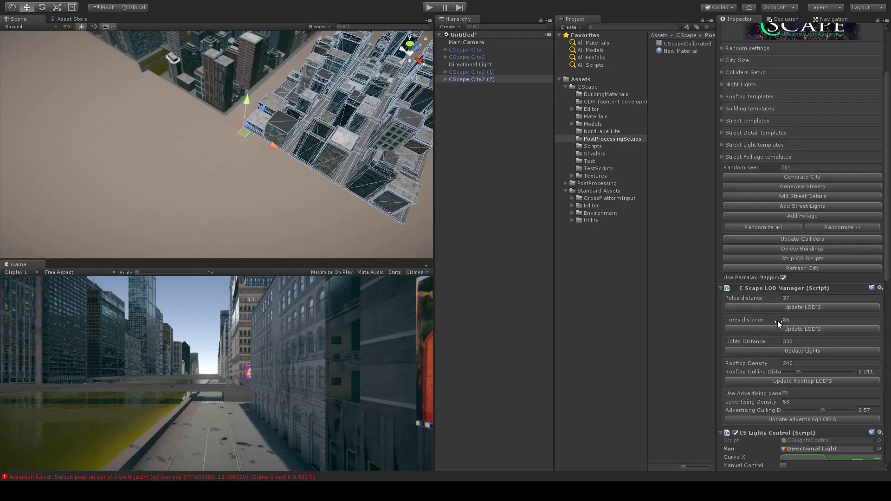
Set the Random seed of CScape City2 (2) to 803 and view the district's outer edge and corner.
scroll(778, 321, up, 5)
drag(772, 257, 782, 258)
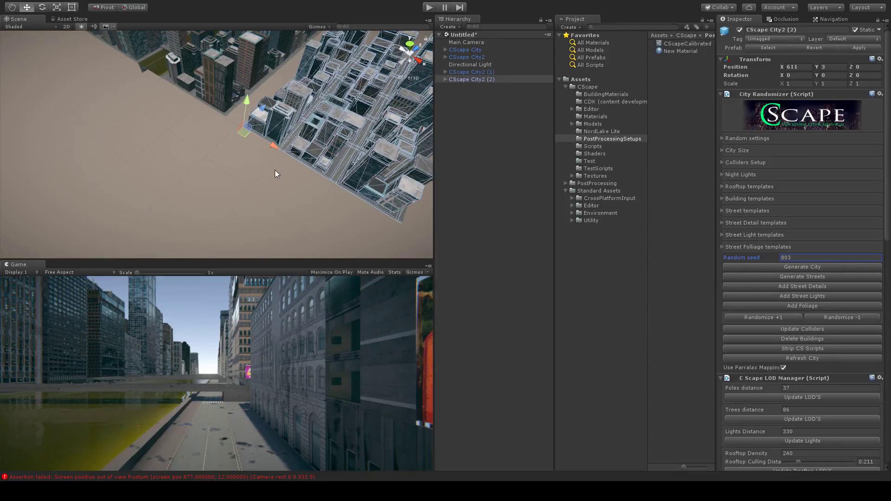
right_drag(305, 157, 265, 111)
click(139, 218)
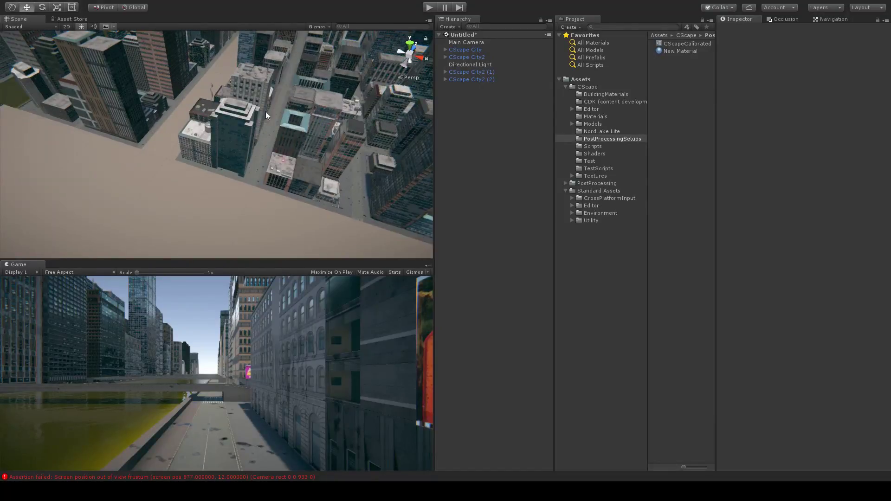
right_drag(350, 133, 251, 168)
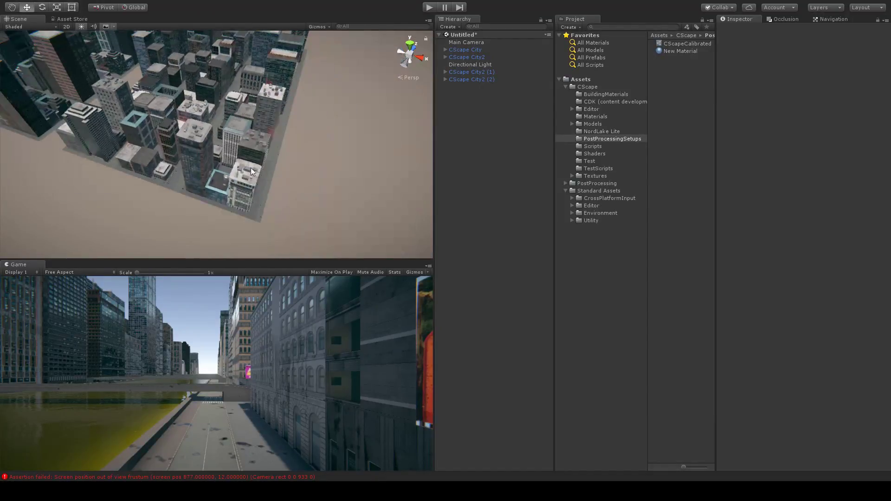
Set both Section Division limits of CScape City2 (2) to 1 in its Random settings and regenerate the city.
click(175, 188)
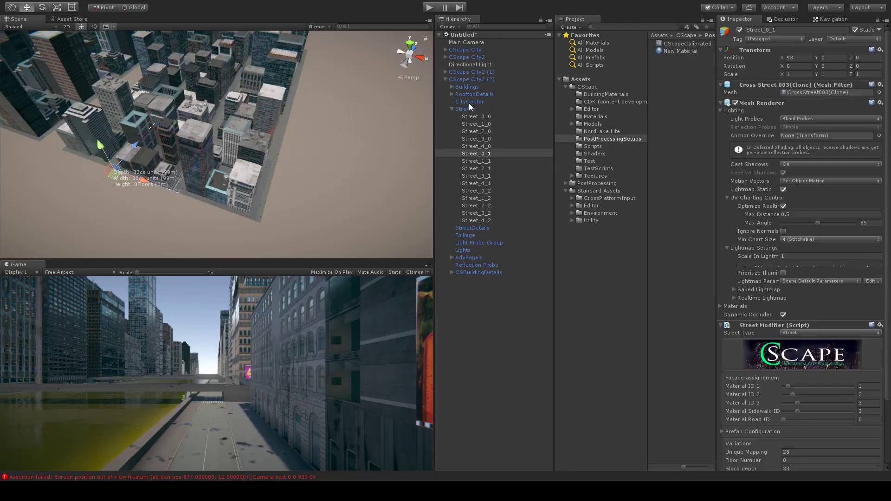
click(469, 80)
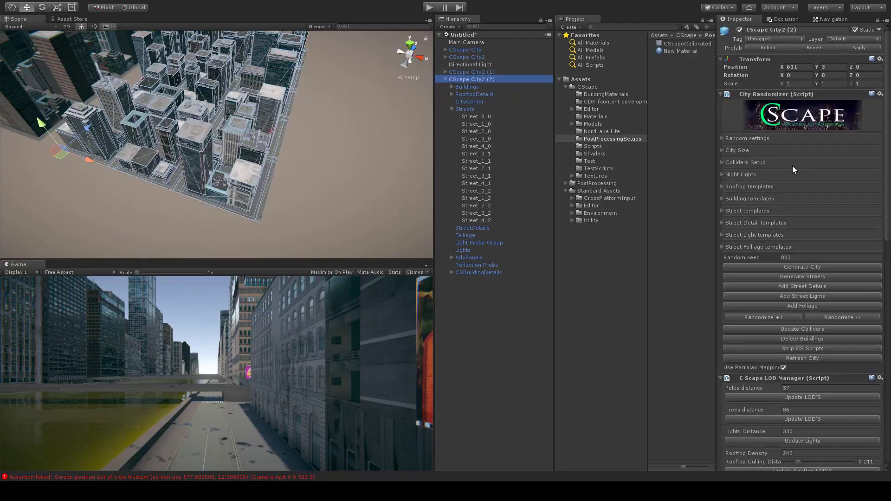
click(722, 150)
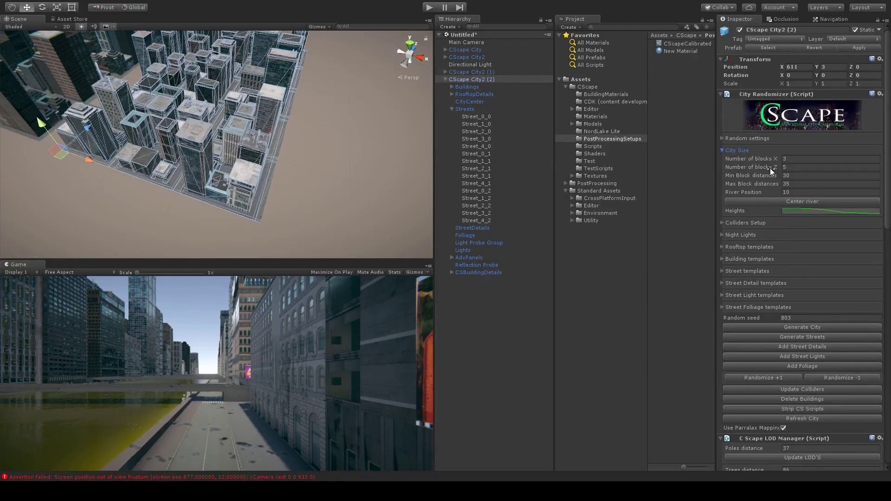
click(723, 224)
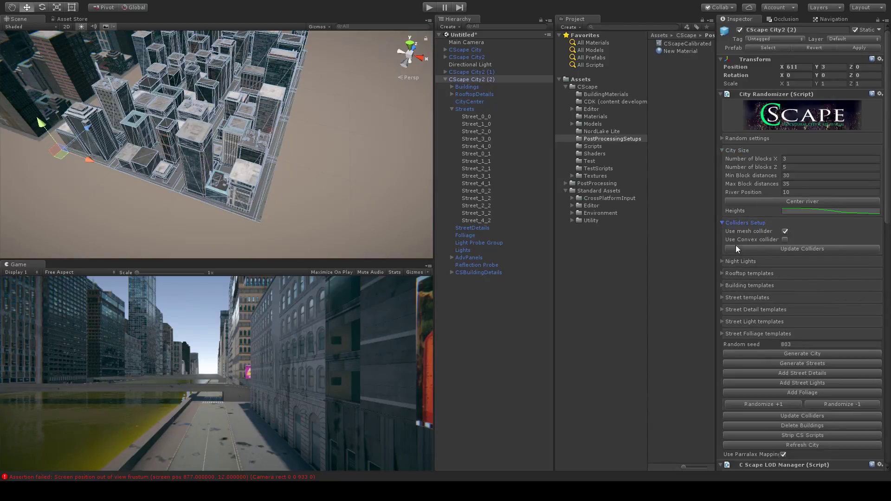
click(723, 139)
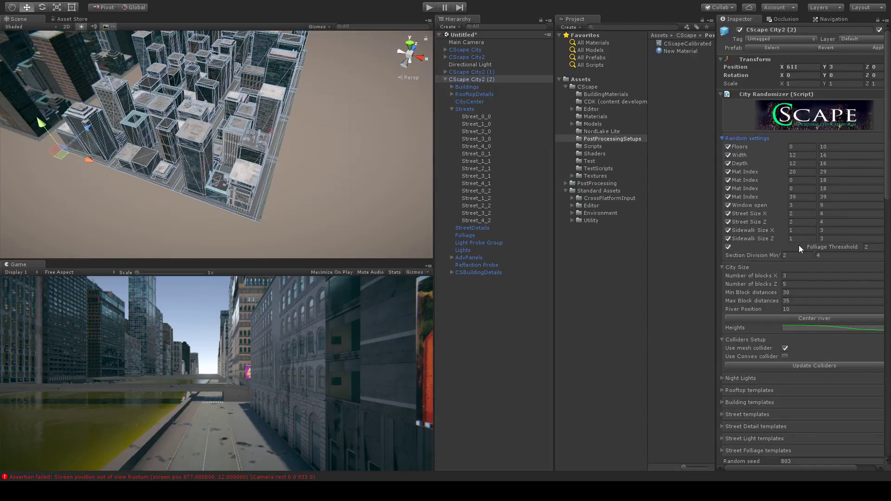
click(787, 255)
text(1)
drag(827, 255, 795, 258)
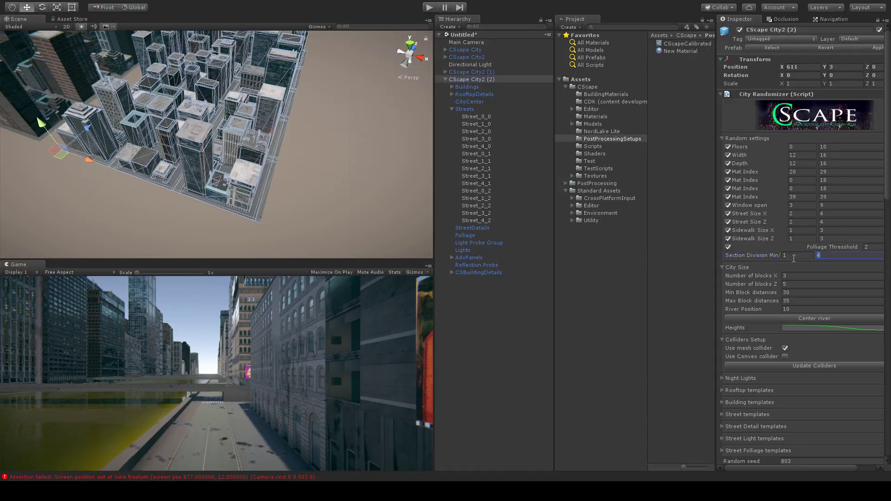
text(1)
click(763, 257)
scroll(770, 302, down, 8)
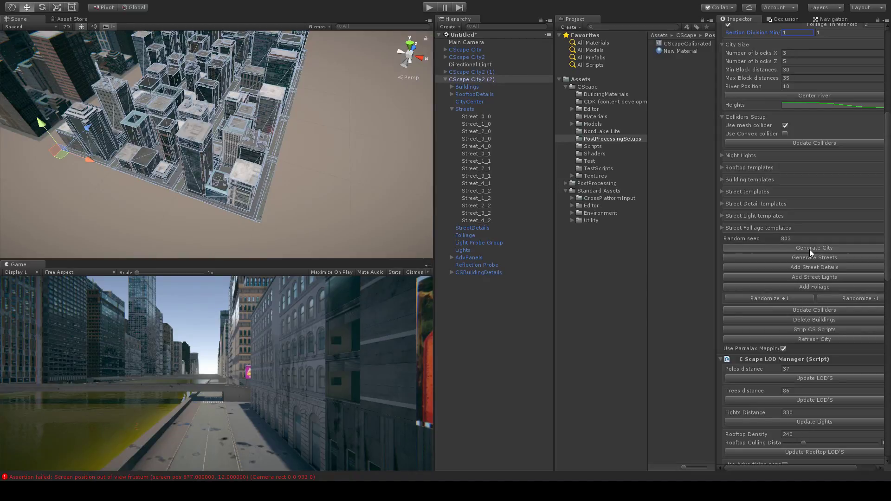
click(810, 250)
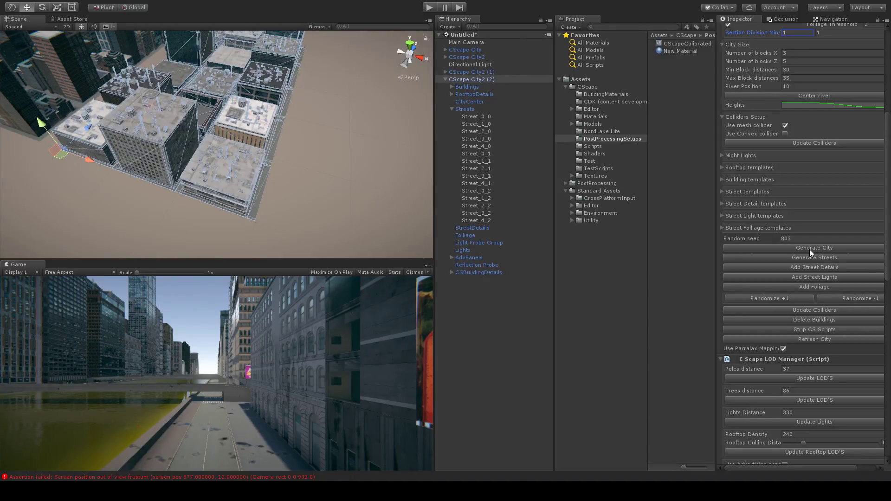
click(288, 191)
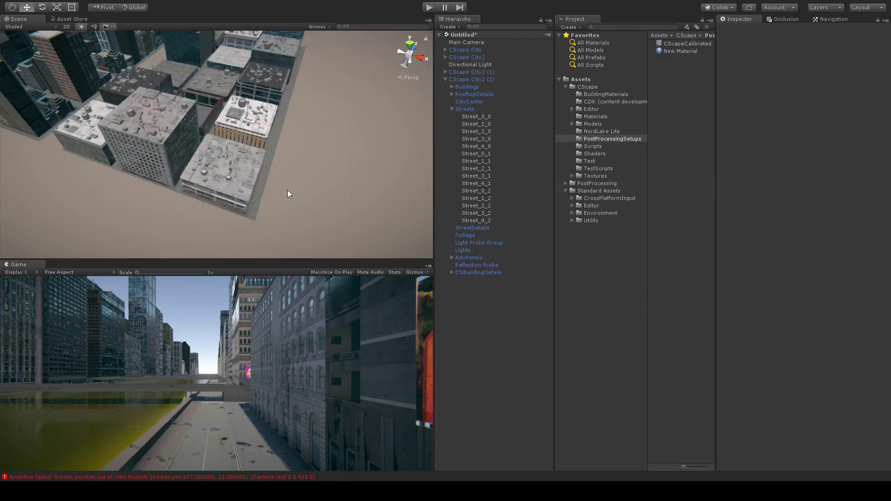
Lower Section_5_Building_1 to 3 floors and bring the neighbouring corner building Section_0_Building_1 down to a similar low height.
middle_drag(149, 156, 266, 138)
click(266, 137)
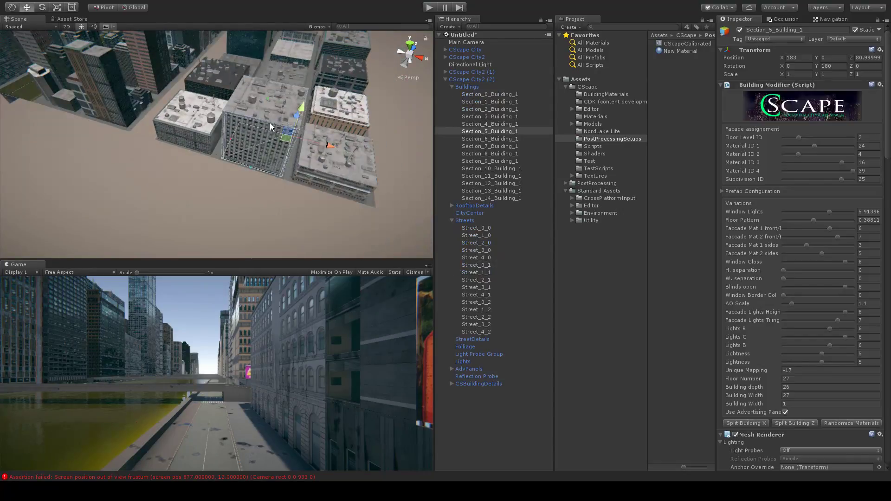
drag(267, 99, 261, 140)
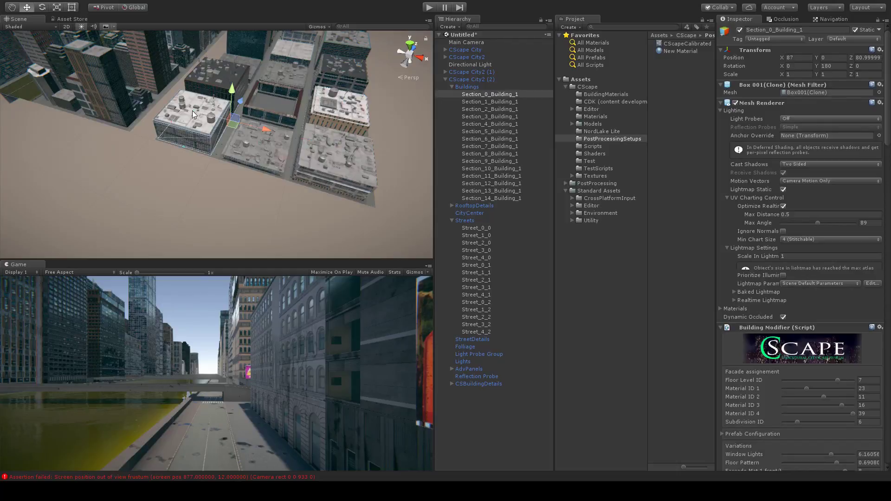
drag(193, 111, 192, 136)
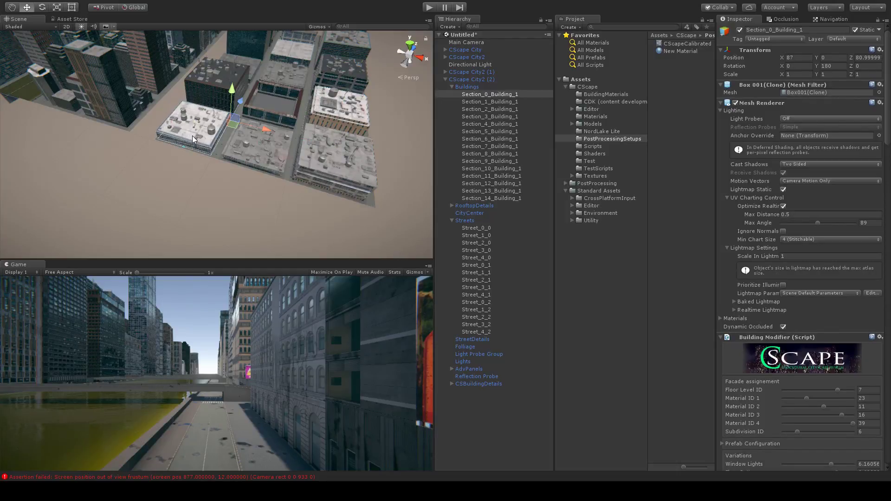
Lower Section_1_Building_1, Section_10_Building_1 and Section_11_Building_1 to low-rise height.
click(201, 87)
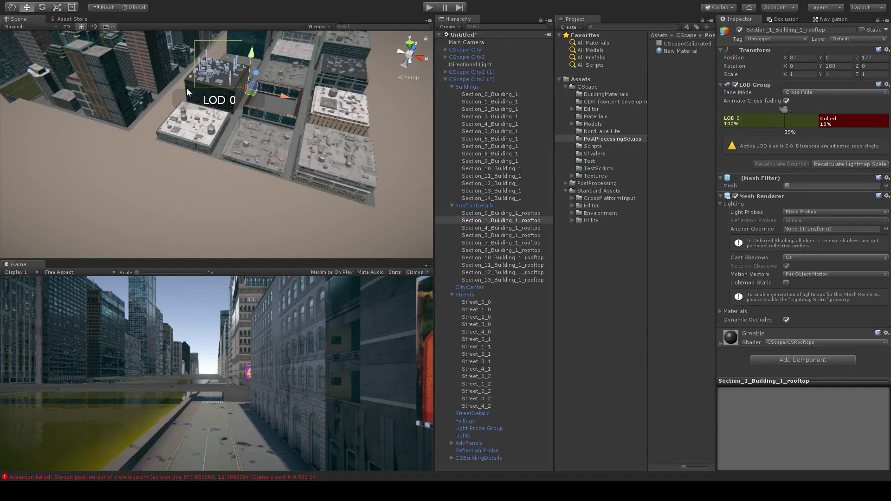
click(187, 89)
drag(219, 73, 216, 102)
click(339, 173)
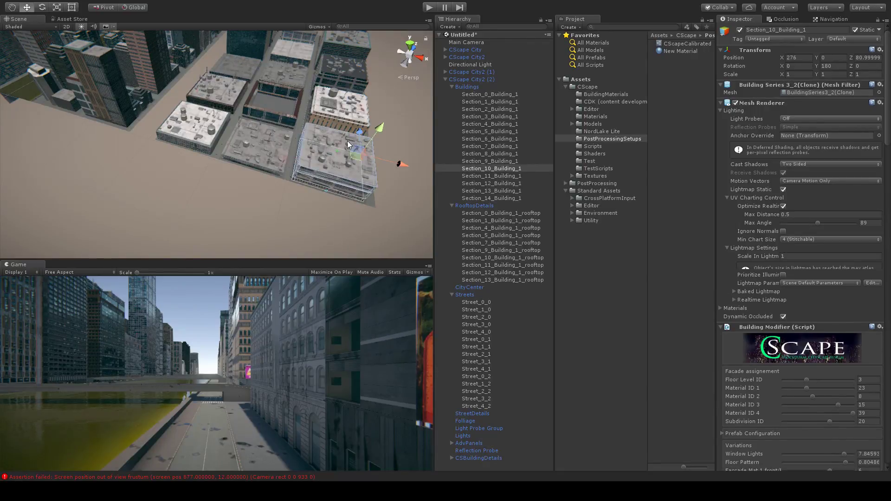
drag(339, 152, 336, 163)
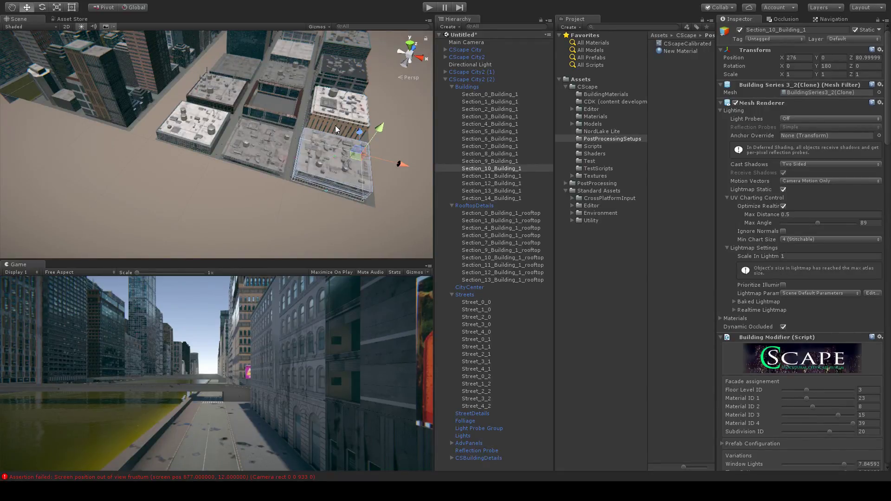
click(338, 114)
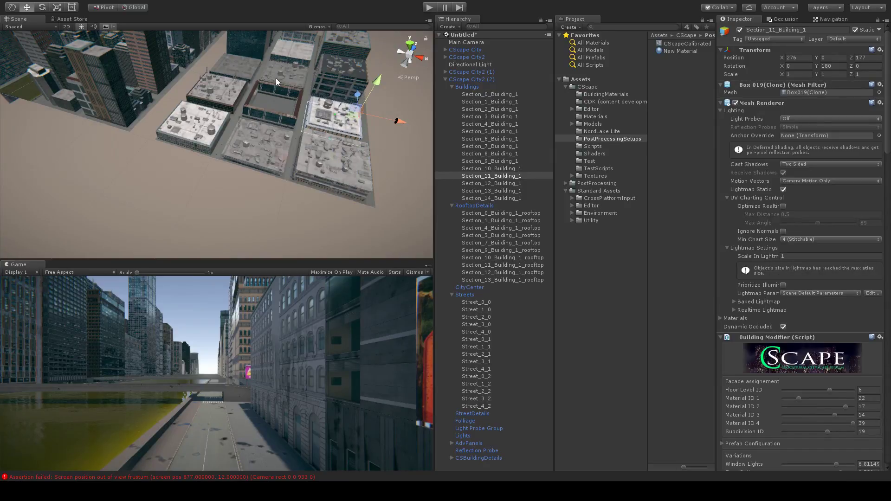
Split Section_5_Building_1 into two buildings.
scroll(329, 102, up, 5)
middle_drag(249, 130, 200, 191)
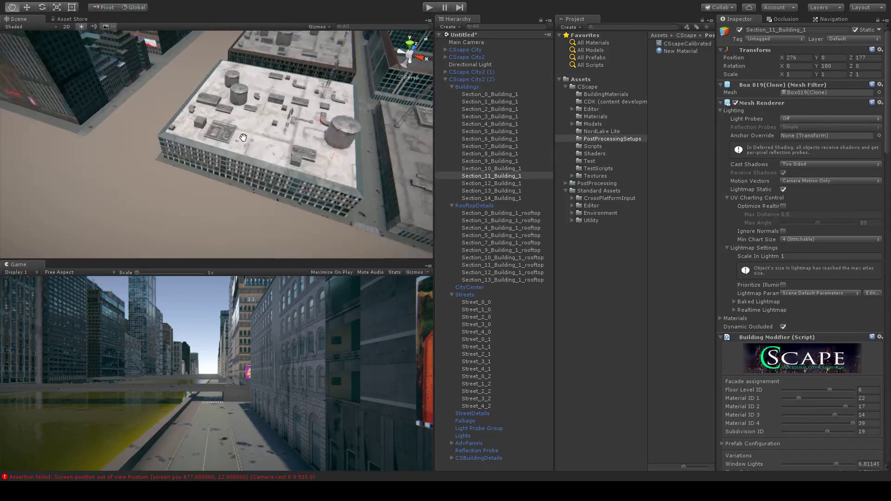
scroll(235, 135, up, 2)
middle_drag(325, 154, 276, 130)
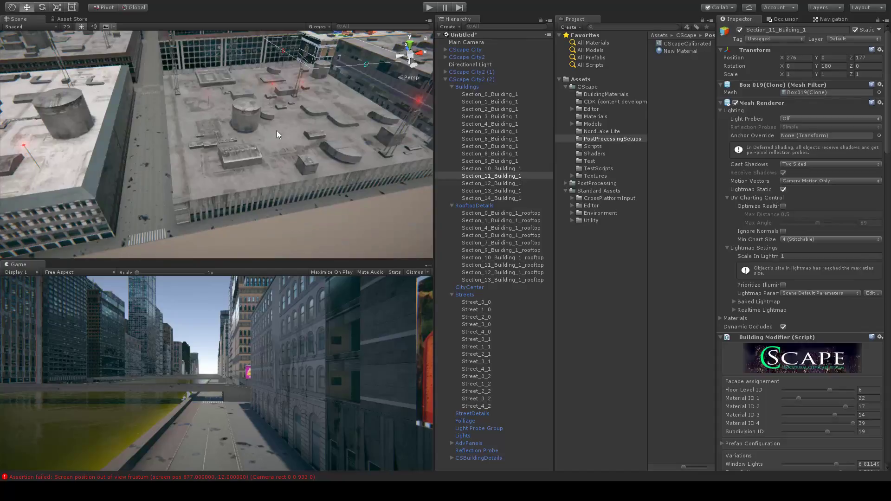
click(280, 143)
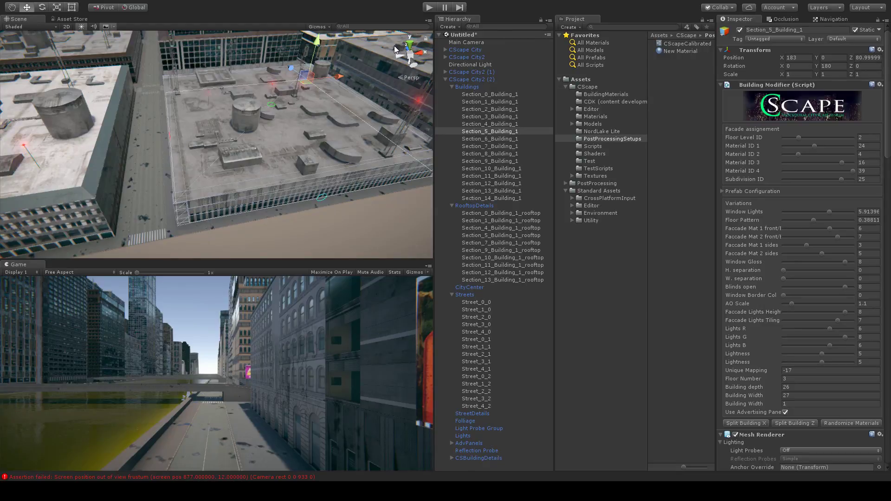
middle_drag(376, 113, 334, 132)
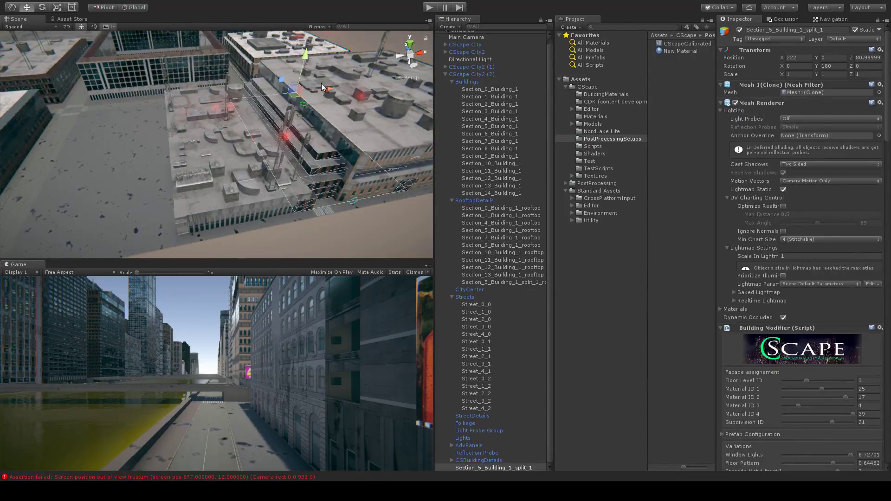
Move Section_5_Building_1_split_1 to the other side of the original building, to X about 143.7.
drag(179, 105, 213, 99)
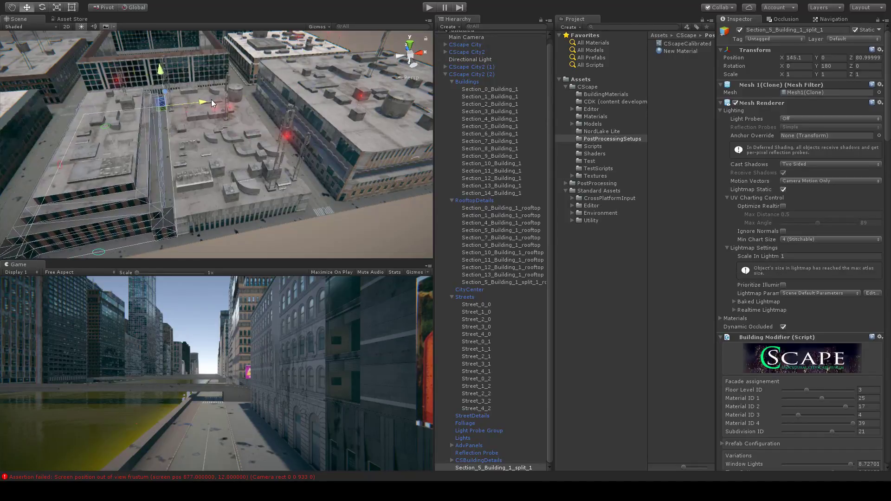
middle_drag(213, 99, 200, 125)
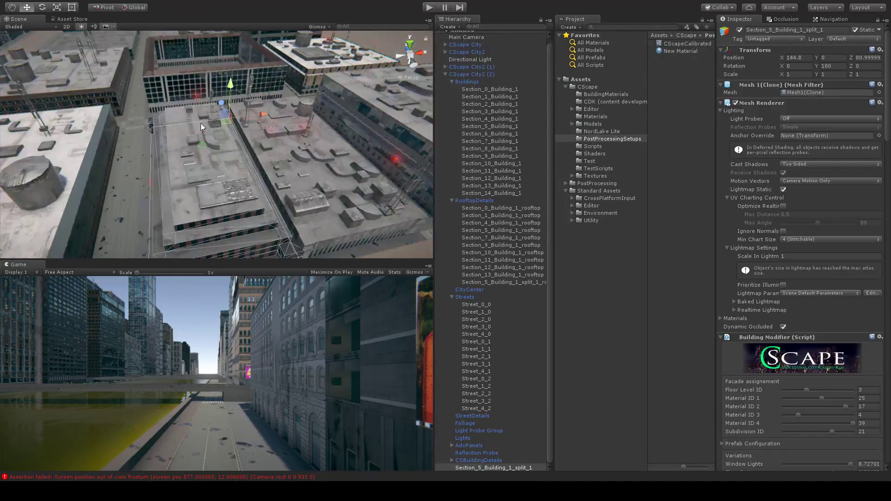
drag(260, 115, 258, 116)
middle_drag(312, 173, 243, 124)
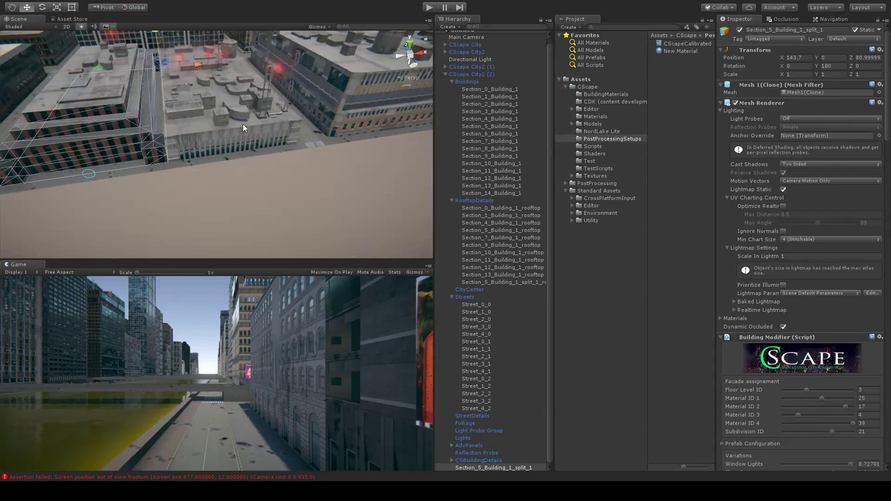
drag(97, 68, 93, 48)
Examine the low-rise blocks of CScape City2 (2) from all around, near and far, and select its Street_0_0.
middle_drag(340, 84, 255, 102)
scroll(254, 102, down, 5)
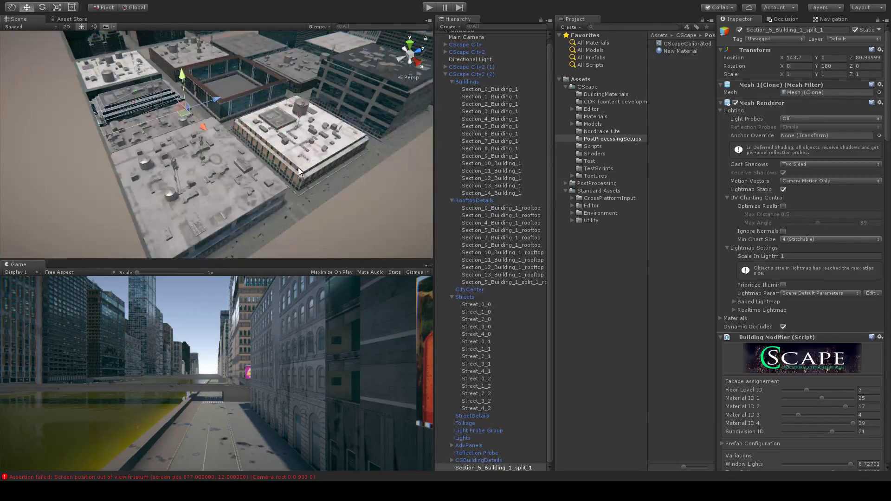
alt+drag(298, 168, 237, 173)
middle_drag(237, 173, 270, 195)
alt+drag(388, 115, 361, 121)
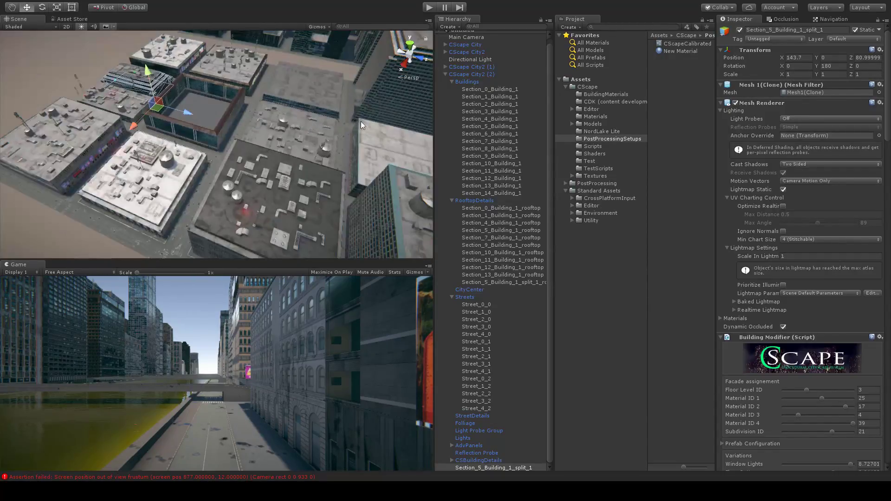
middle_drag(361, 122, 300, 116)
scroll(300, 116, down, 5)
middle_drag(339, 142, 364, 160)
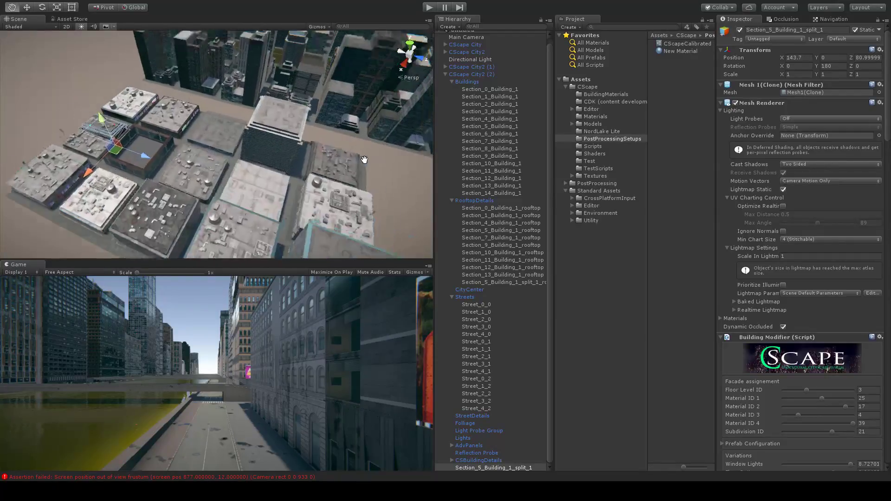
alt+drag(365, 160, 459, 143)
alt+drag(251, 119, 316, 112)
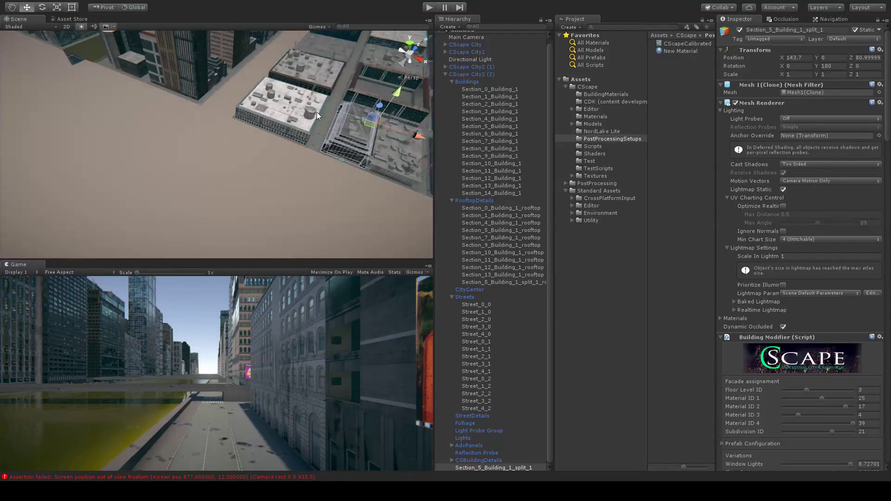
scroll(250, 186, up, 6)
middle_drag(291, 150, 269, 174)
key(w)
right_drag(269, 173, 366, 146)
key(s)
scroll(297, 140, down, 10)
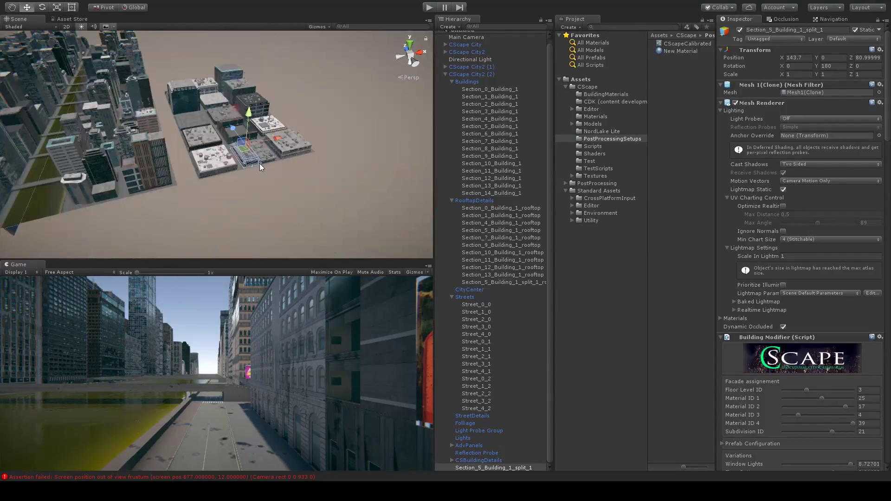
click(247, 171)
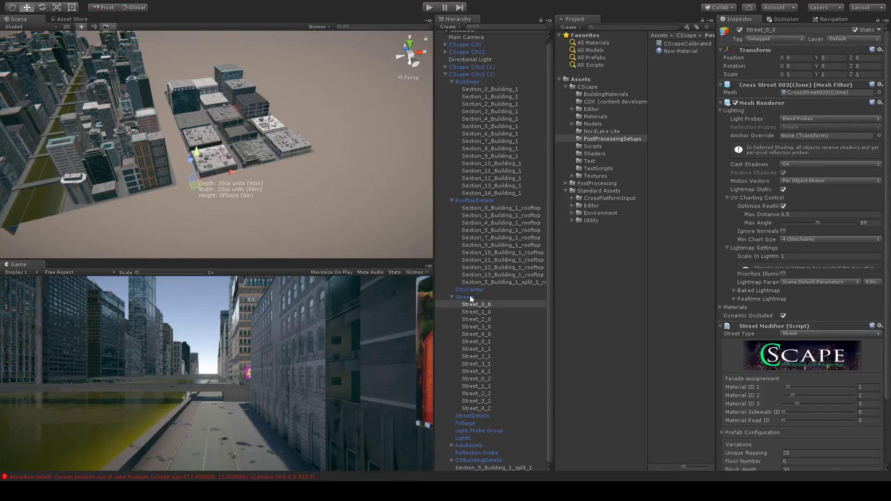
Move the CScape City2 (2) district along X toward the main city, to X about 567.3.
click(446, 74)
click(466, 79)
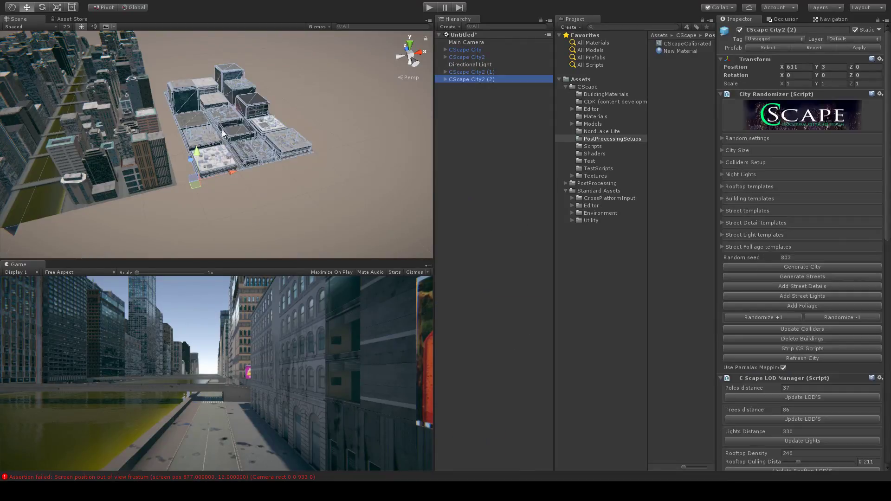
drag(224, 175, 204, 176)
middle_drag(174, 200, 188, 183)
scroll(188, 183, down, 5)
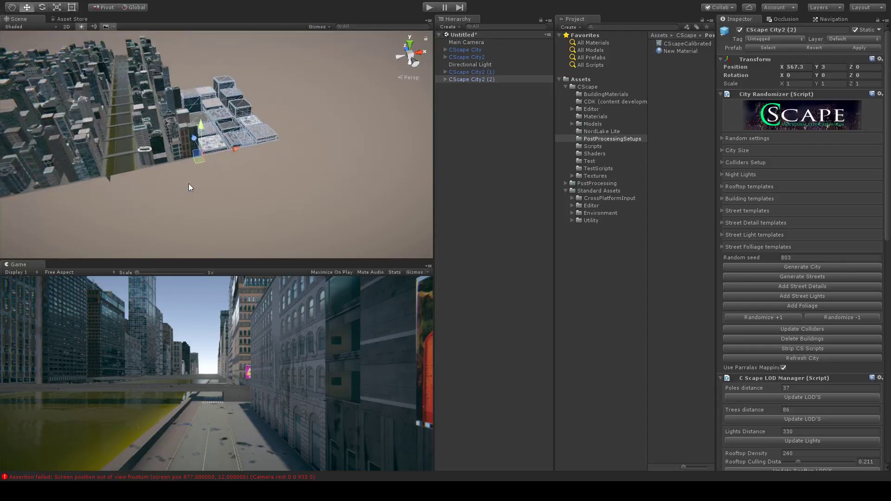
Fine-tune CScape City2 (2) along X to about 566.3 so its edge street lines up with the main city's street.
scroll(196, 164, up, 10)
scroll(209, 162, up, 10)
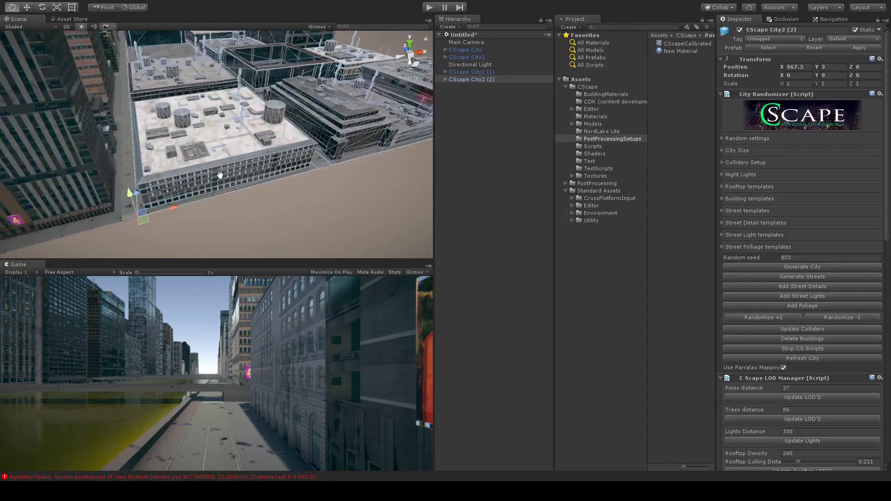
right_drag(247, 168, 205, 201)
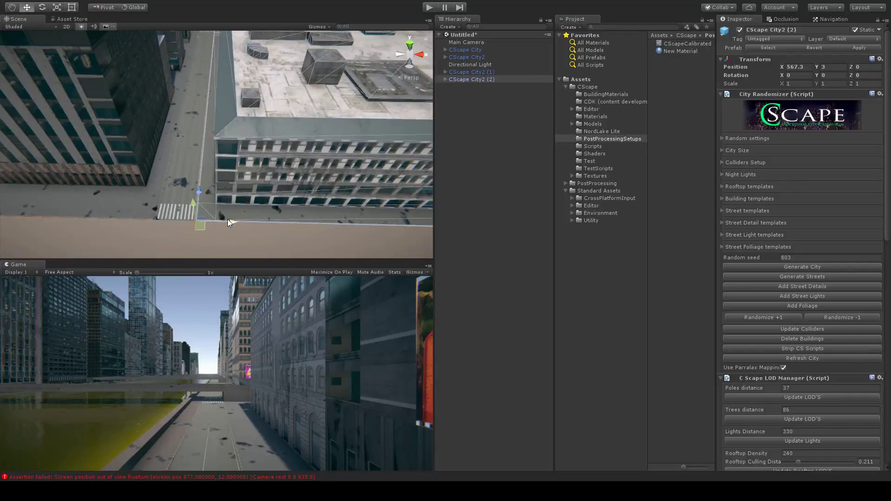
drag(232, 222, 230, 224)
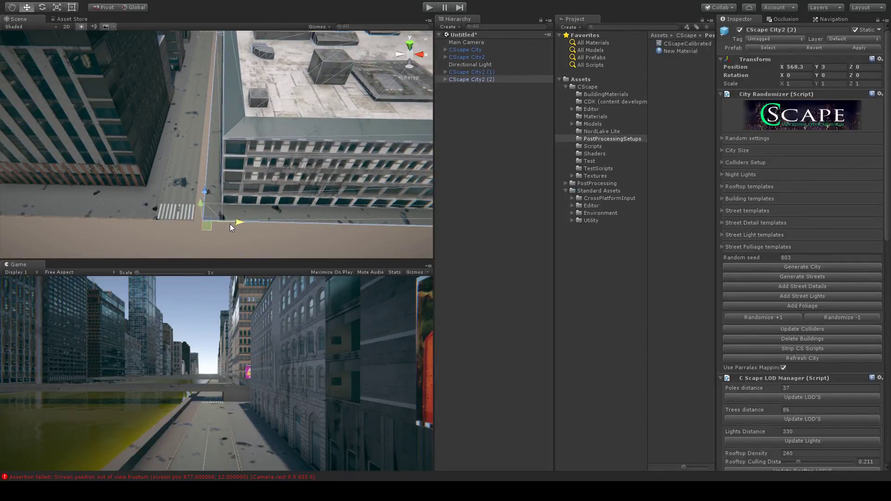
scroll(227, 221, up, 5)
scroll(217, 200, up, 4)
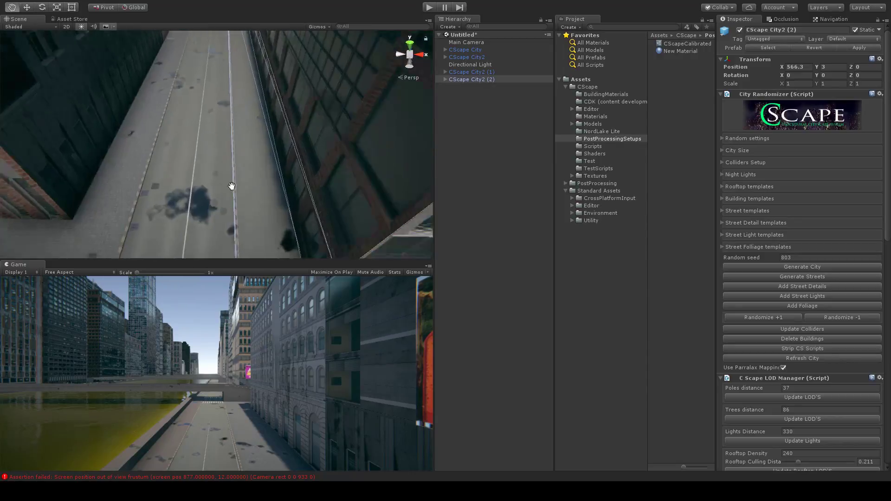
middle_drag(218, 199, 244, 72)
Examine the joined street and neighbouring facades at street level with nothing selected.
click(211, 227)
right_drag(260, 195, 266, 133)
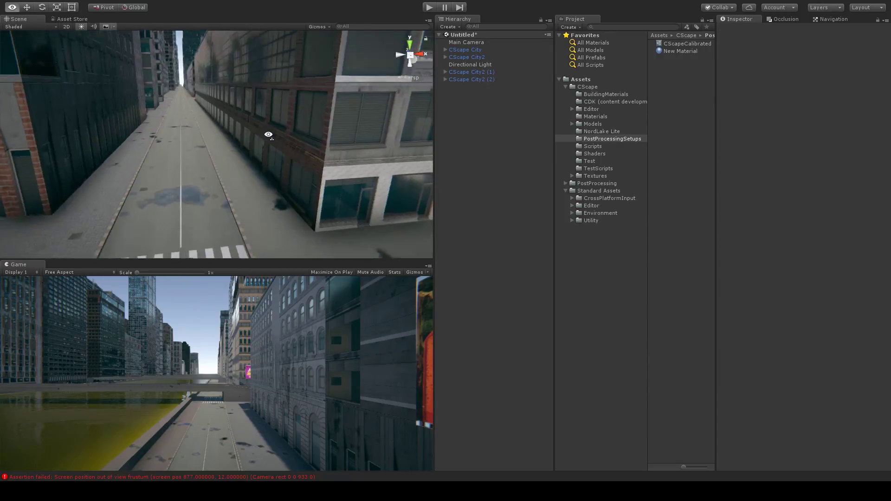
middle_drag(266, 133, 267, 149)
right_drag(267, 148, 241, 114)
middle_drag(240, 113, 346, 115)
middle_drag(41, 120, 345, 151)
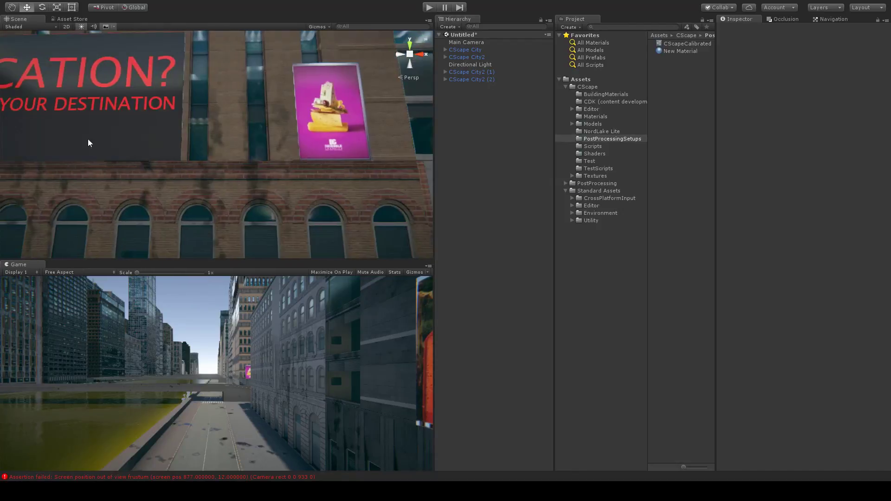
middle_drag(87, 141, 344, 163)
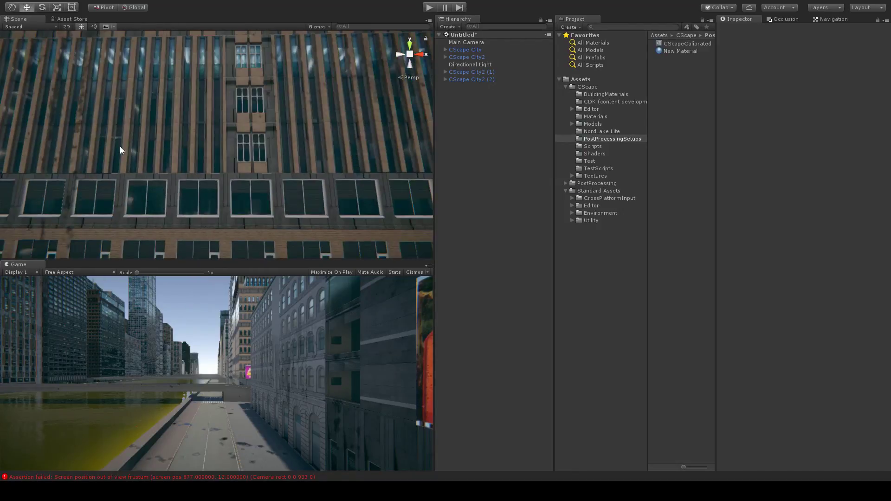
right_drag(120, 146, 176, 176)
Examine the whole city with its attached districts from above and from several sides.
scroll(166, 133, down, 10)
scroll(163, 114, down, 4)
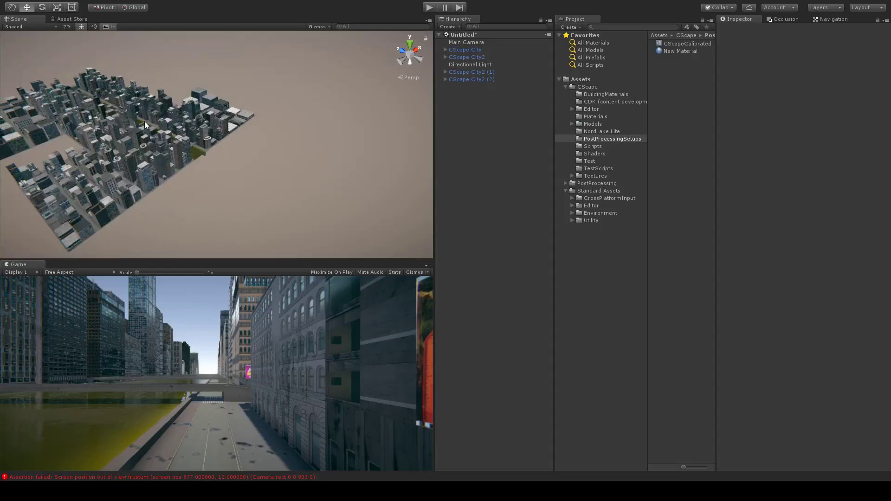
middle_drag(163, 114, 257, 116)
right_drag(257, 116, 210, 123)
middle_drag(209, 124, 841, 125)
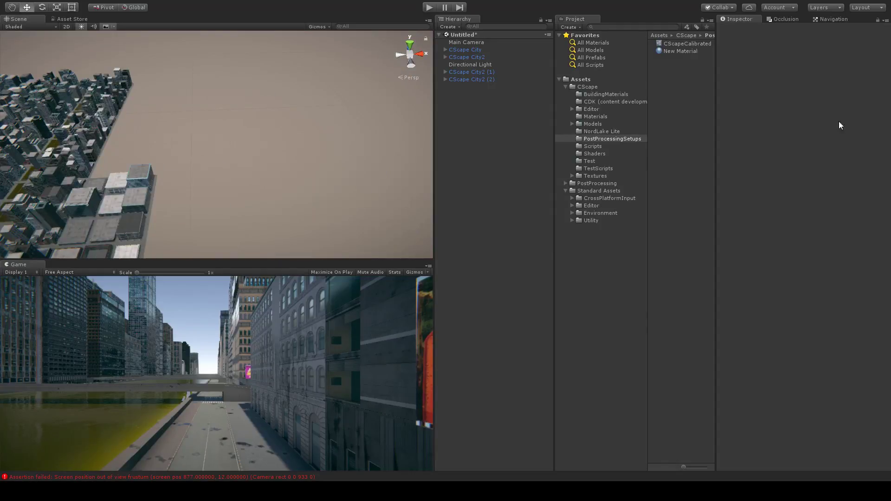
right_drag(212, 150, 71, 186)
middle_drag(295, 121, 405, 235)
scroll(306, 93, up, 6)
scroll(288, 106, down, 6)
right_drag(404, 234, 331, 173)
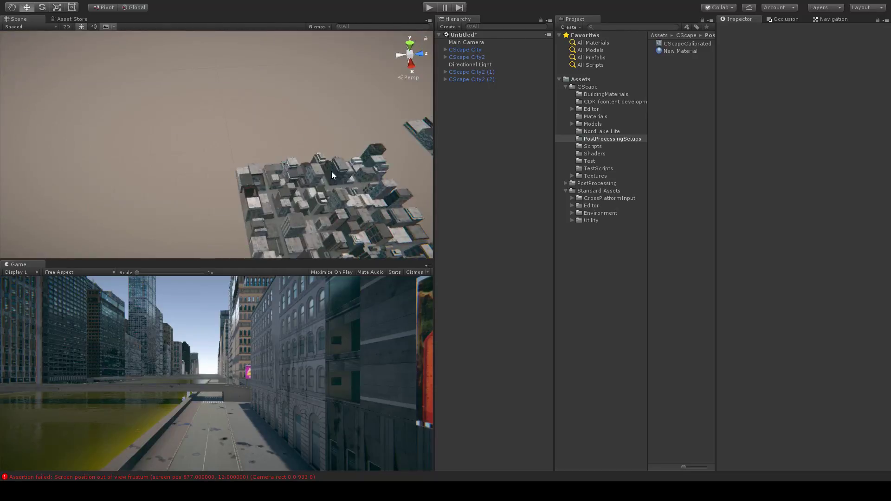
Rotate the whole CScape City2 district about the vertical axis to Y about -120 degrees.
scroll(332, 173, up, 4)
middle_drag(331, 173, 212, 86)
click(210, 117)
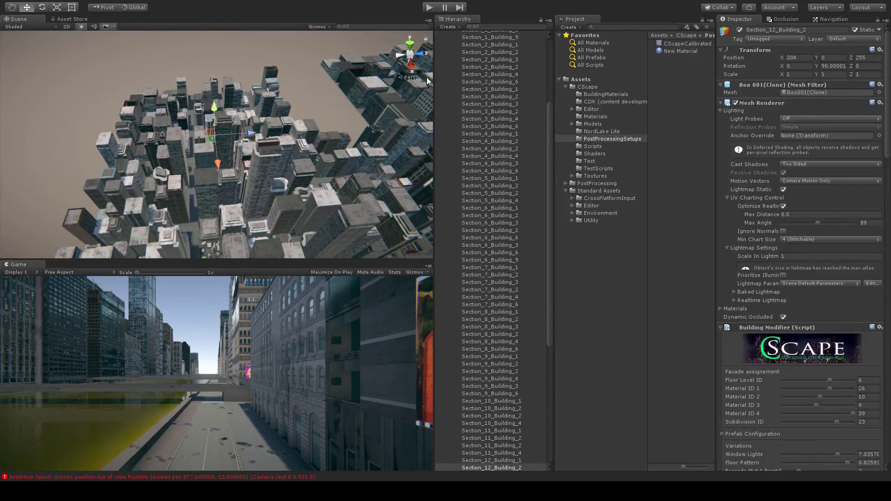
drag(550, 116, 468, 74)
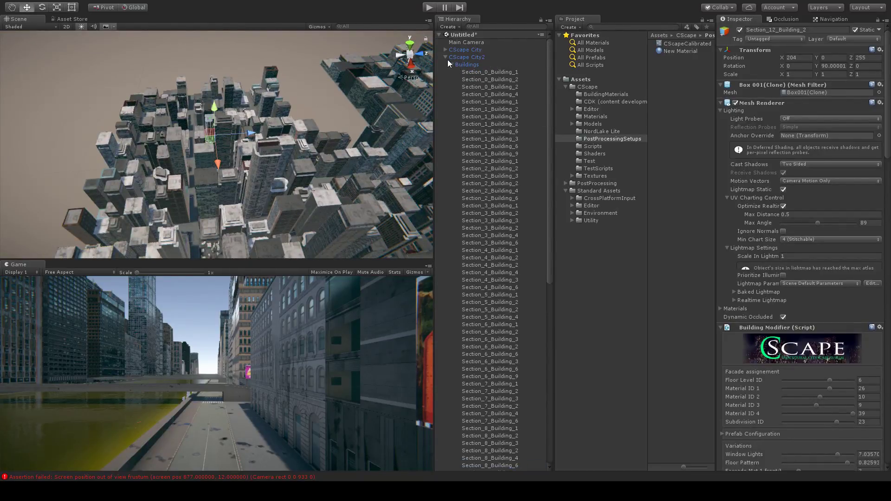
click(445, 56)
click(462, 57)
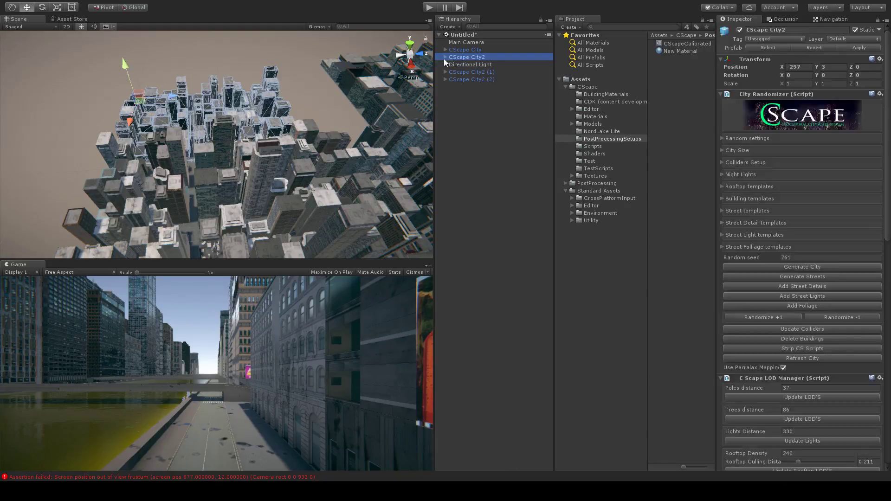
click(41, 7)
drag(158, 122, 305, 80)
click(27, 8)
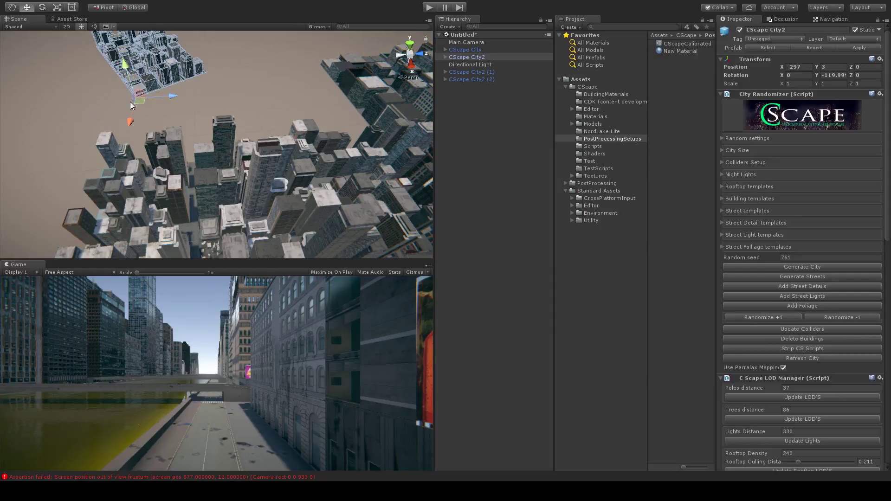
Move the rotated CScape City2 district against the main city's corner, to X about 0.1 and Z about -0.3.
drag(130, 102, 121, 178)
middle_drag(141, 151, 241, 126)
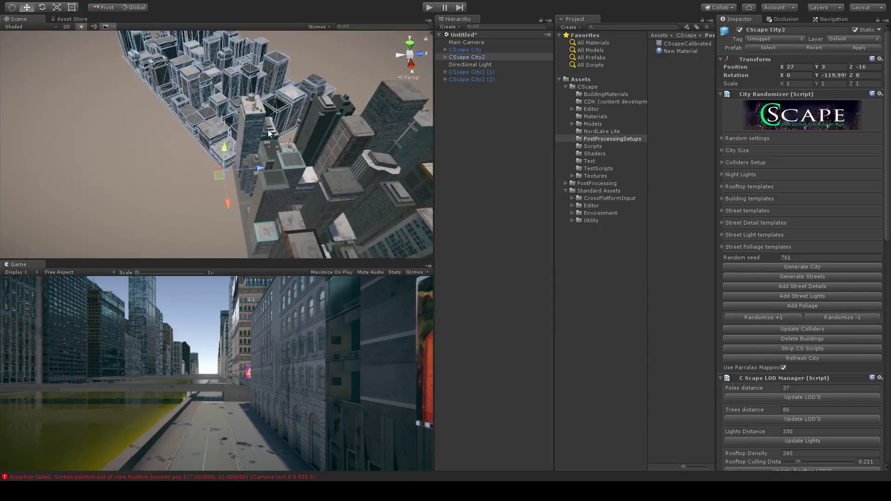
scroll(242, 126, up, 8)
drag(223, 200, 236, 173)
Examine the gap between the rotated district and the main city, and the skyline along the river.
middle_drag(185, 139, 185, 140)
alt+drag(185, 139, 212, 163)
middle_drag(212, 164, 232, 103)
scroll(232, 103, down, 4)
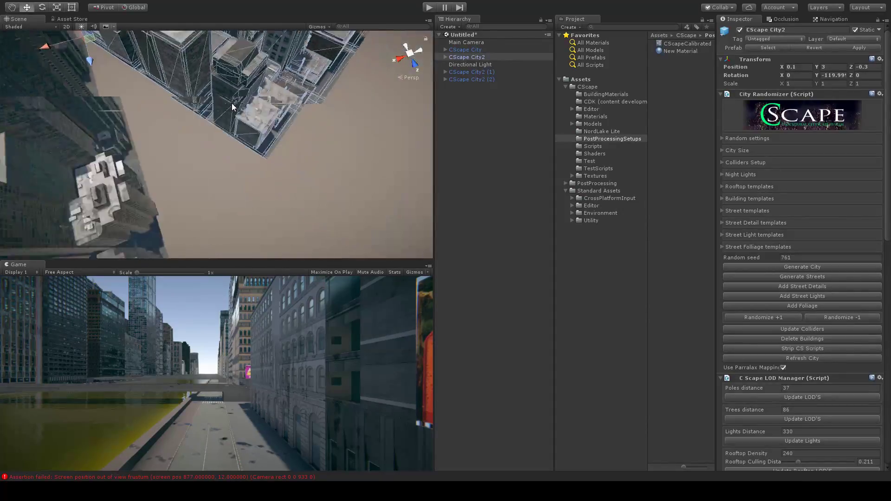
alt+drag(232, 103, 322, 154)
scroll(322, 154, up, 3)
middle_drag(322, 153, 279, 57)
alt+drag(280, 58, 228, 181)
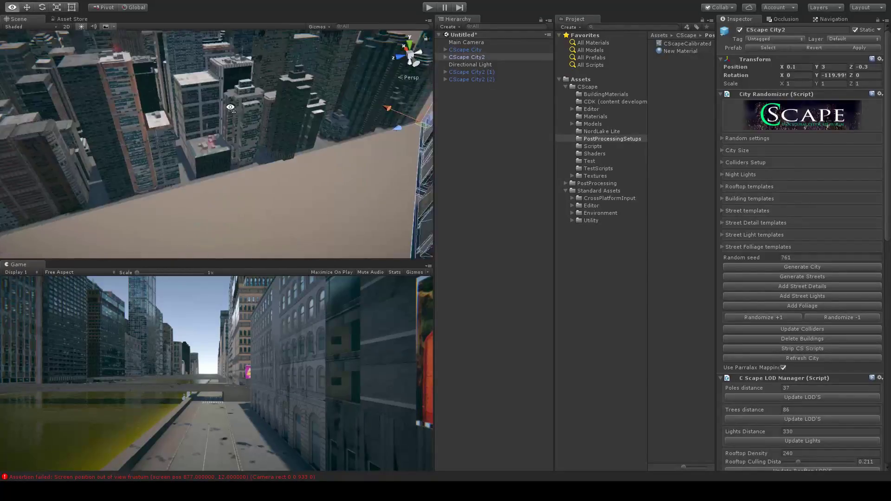
middle_drag(228, 181, 312, 99)
scroll(298, 106, down, 3)
alt+drag(290, 116, 221, 74)
scroll(204, 104, down, 4)
middle_drag(205, 105, 182, 115)
scroll(182, 115, up, 3)
alt+drag(182, 115, 319, 138)
scroll(342, 136, down, 4)
middle_drag(318, 139, 278, 148)
scroll(278, 149, up, 3)
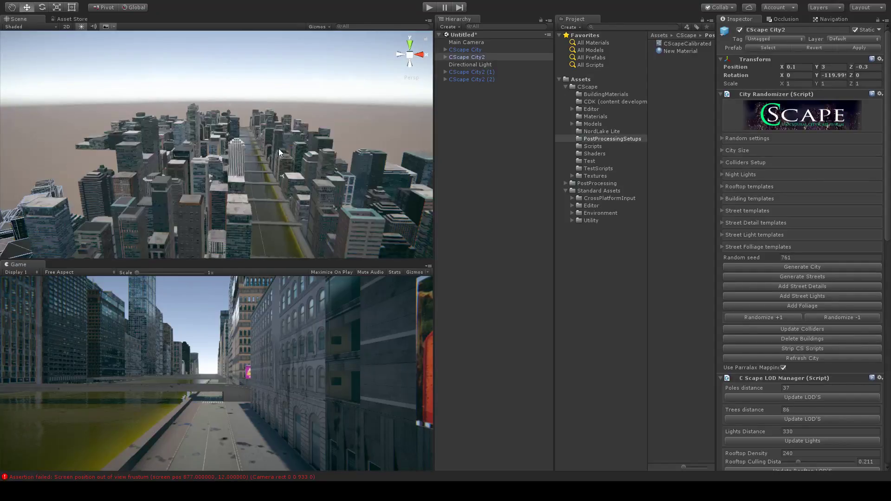
Run the scene with the Main Camera selected and show the rendering statistics.
click(474, 43)
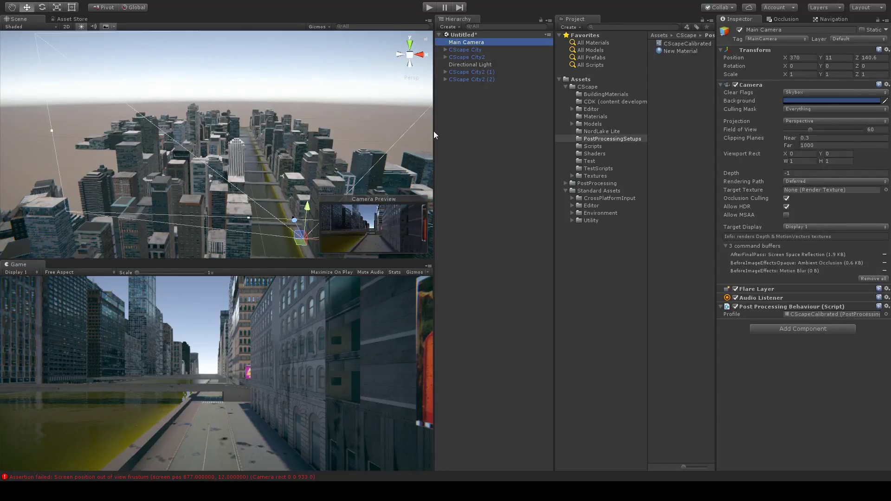
click(429, 8)
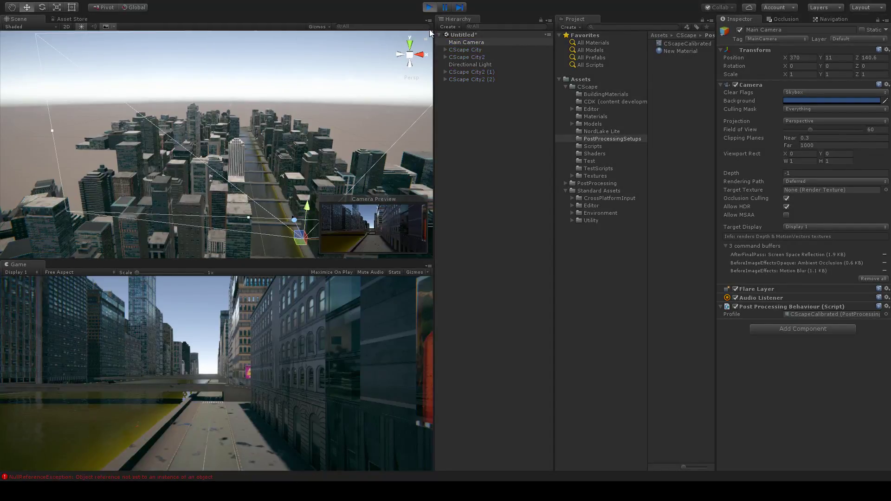
click(394, 273)
Check rendering performance from above the city by raising the Main Camera, turning it to Y about -42.8 degrees and lowering it among the towers.
middle_drag(319, 211, 224, 147)
drag(217, 182, 202, 39)
scroll(229, 76, down, 5)
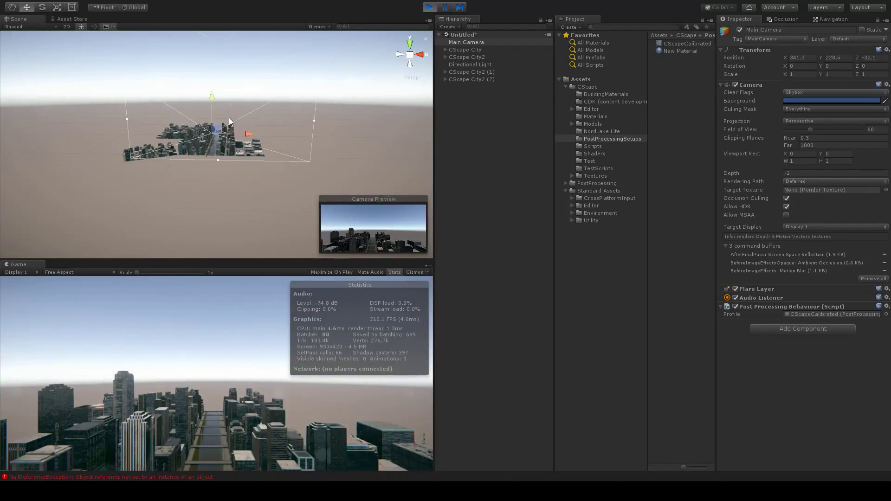
drag(247, 135, 288, 140)
click(42, 7)
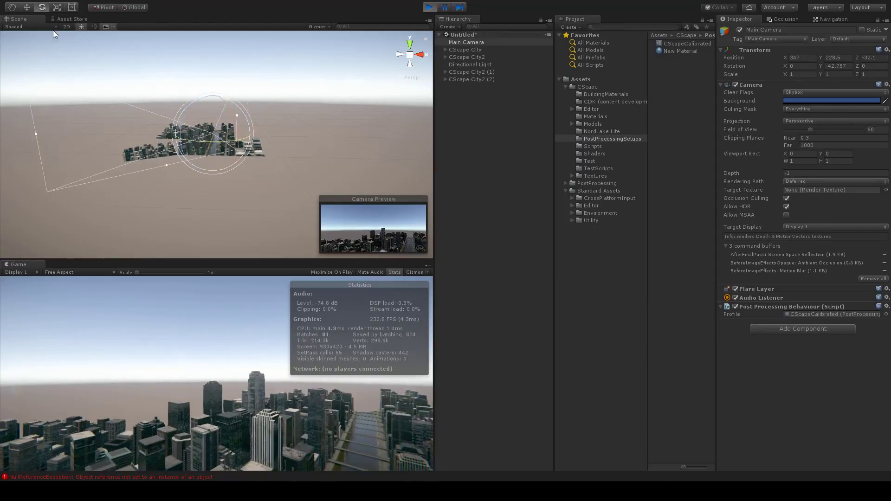
click(26, 7)
drag(215, 111, 213, 111)
Look at the occlusion culling settings and the city around the camera, stop the running scene and return to the Main Camera's properties.
click(786, 20)
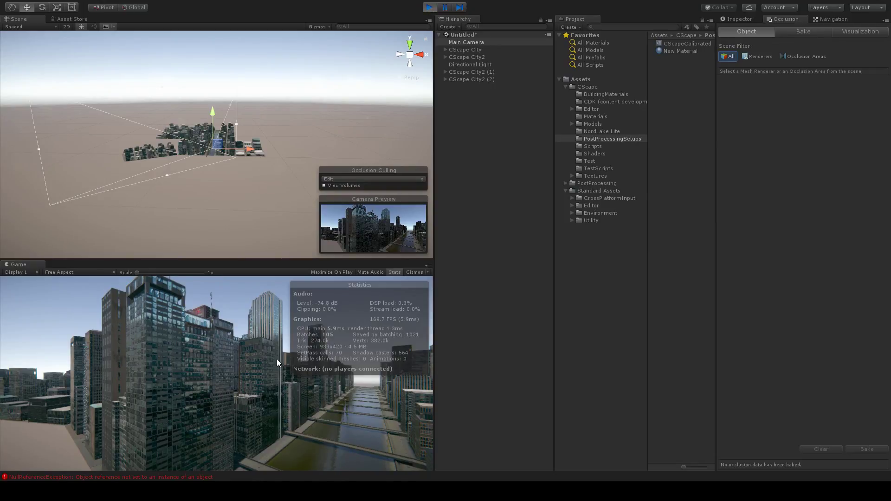
scroll(213, 147, up, 6)
alt+drag(213, 146, 200, 167)
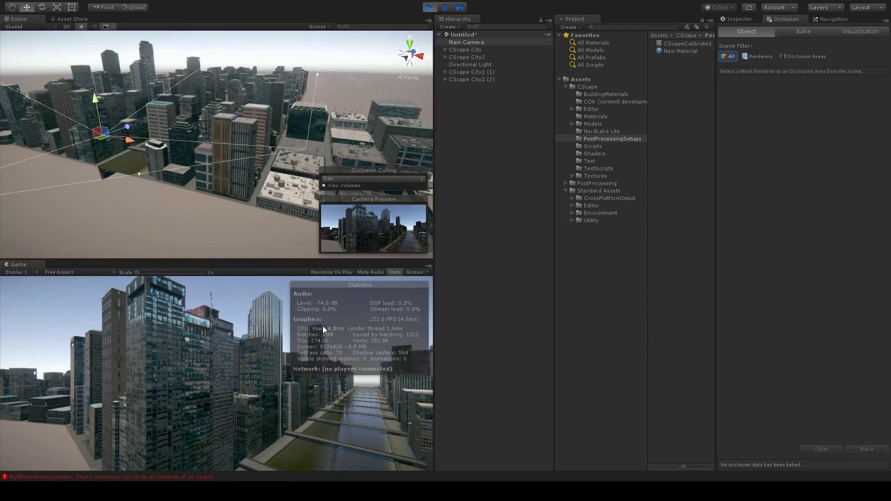
click(429, 7)
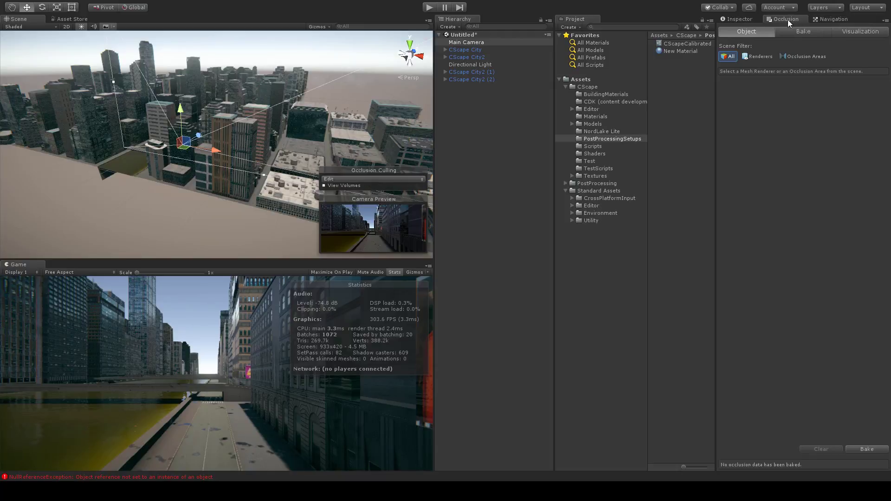
click(741, 19)
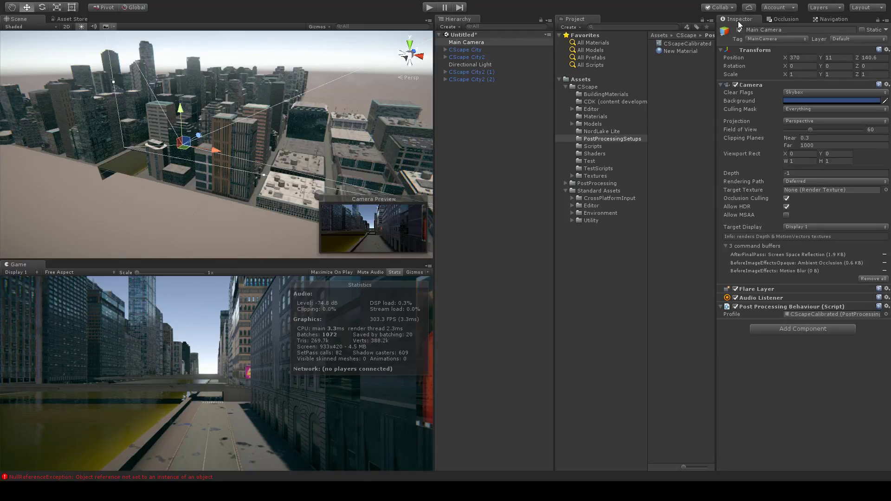
click(469, 175)
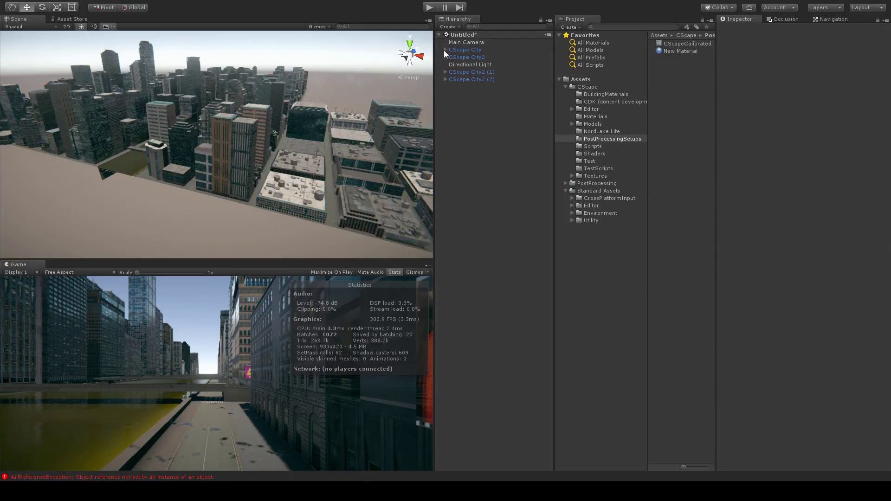
click(446, 79)
click(446, 80)
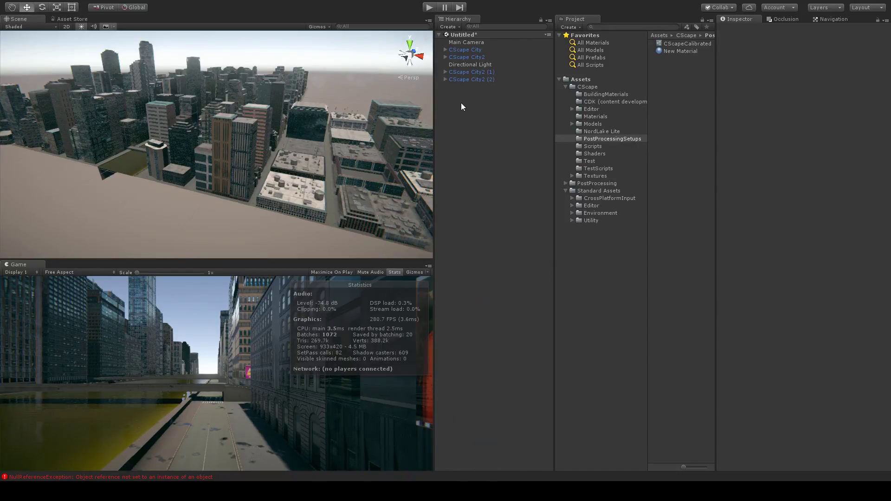